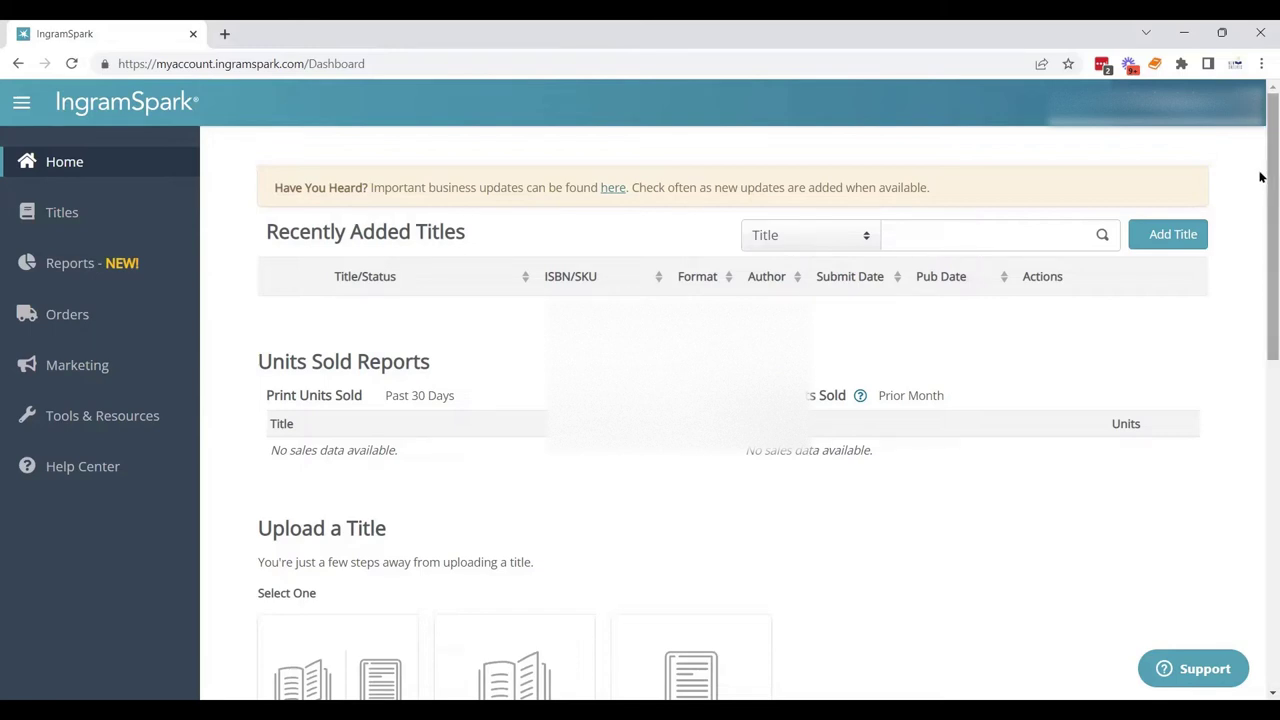
Start uploading a new title as Print Book Only.
left_click_drag(1260, 177, 1261, 207)
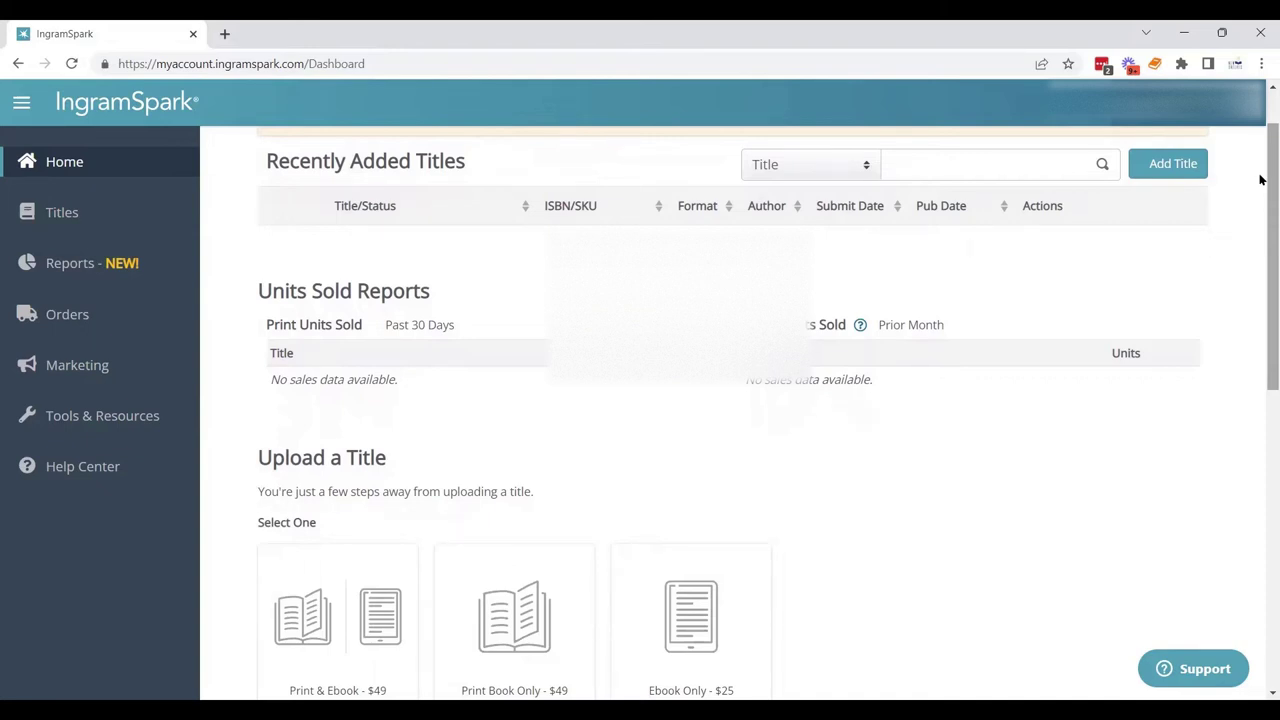
left_click_drag(1261, 191, 1261, 302)
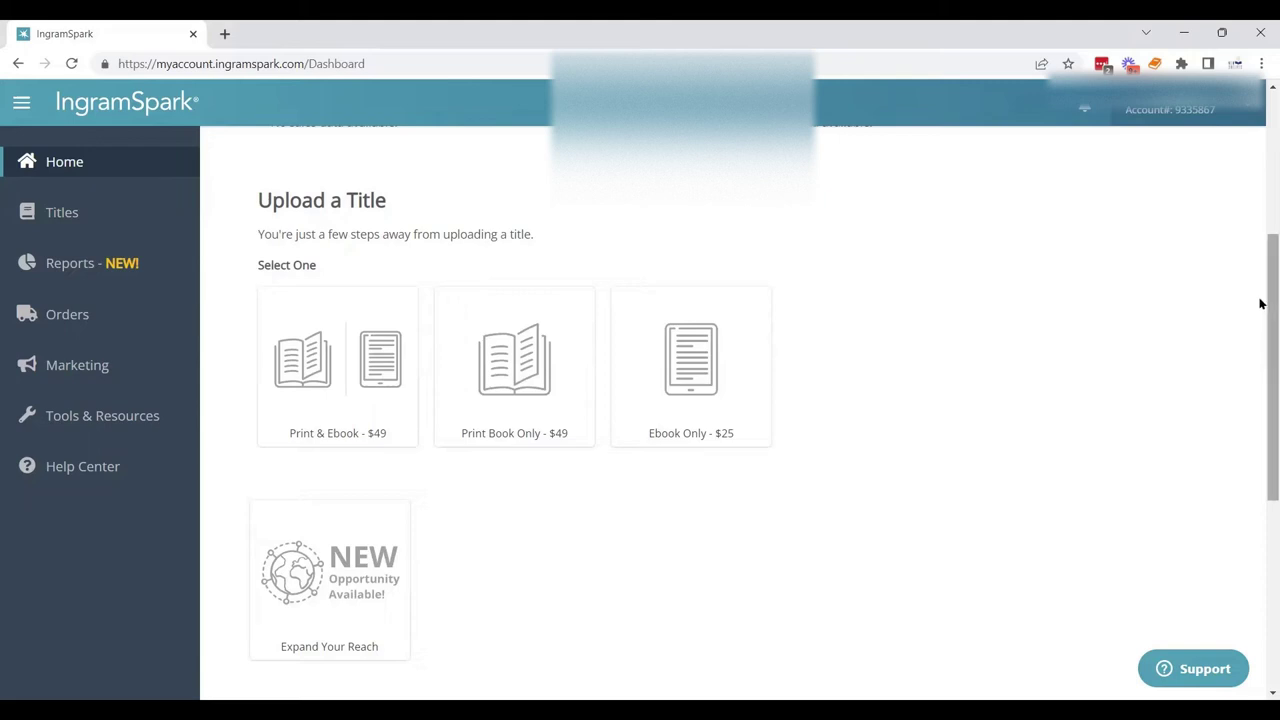
left_click(548, 364)
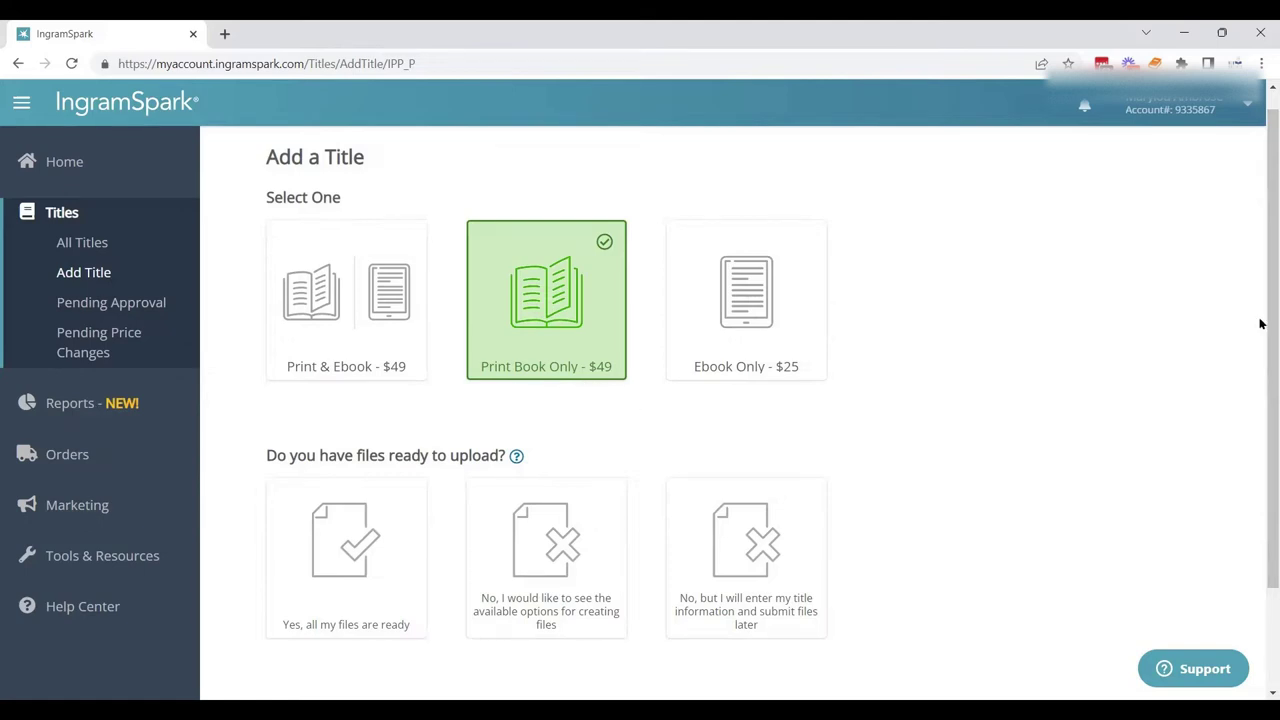
Indicate that all files are ready, and confirm the properly formatted print cover and print interior PDFs.
left_click_drag(1260, 323, 1260, 409)
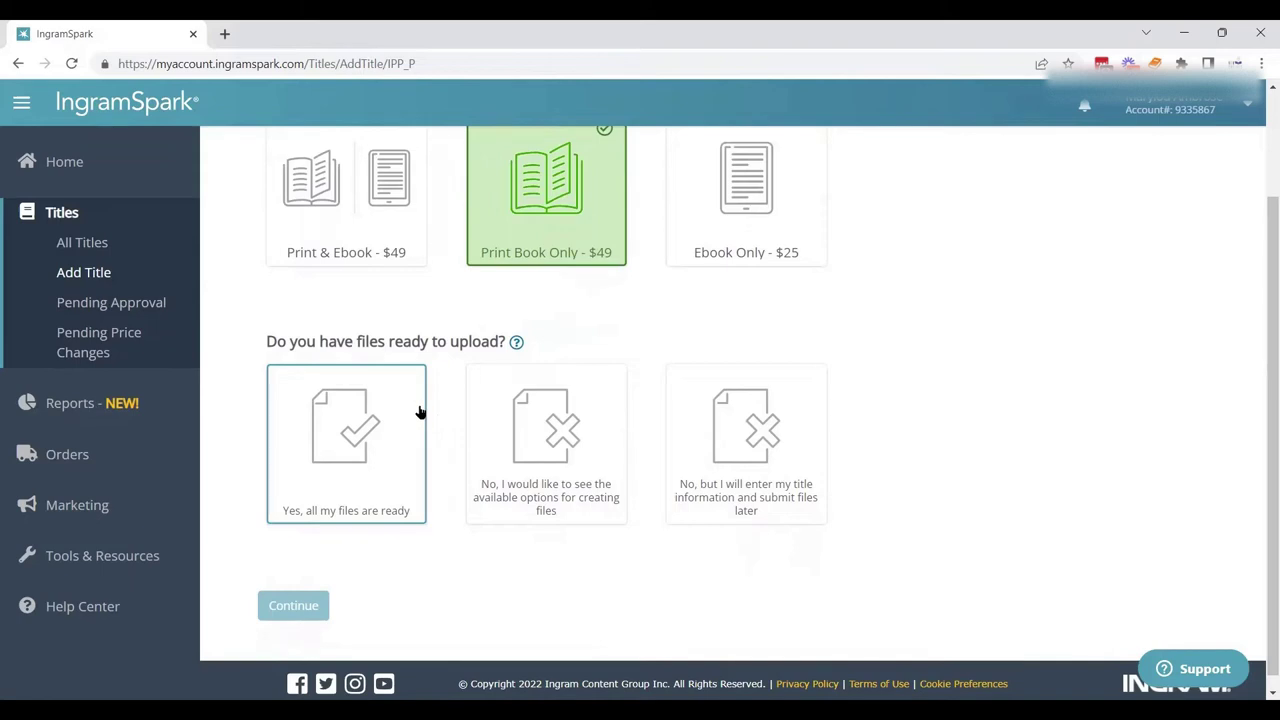
left_click(334, 414)
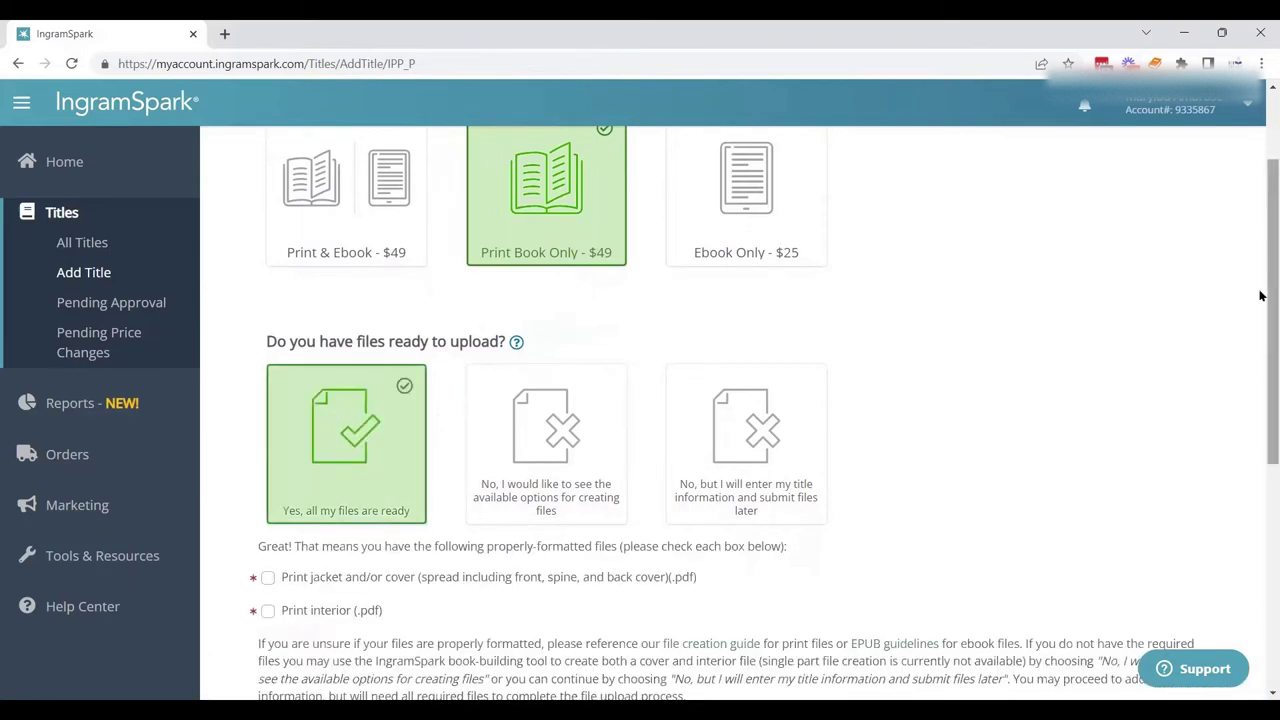
left_click_drag(1260, 291, 1260, 380)
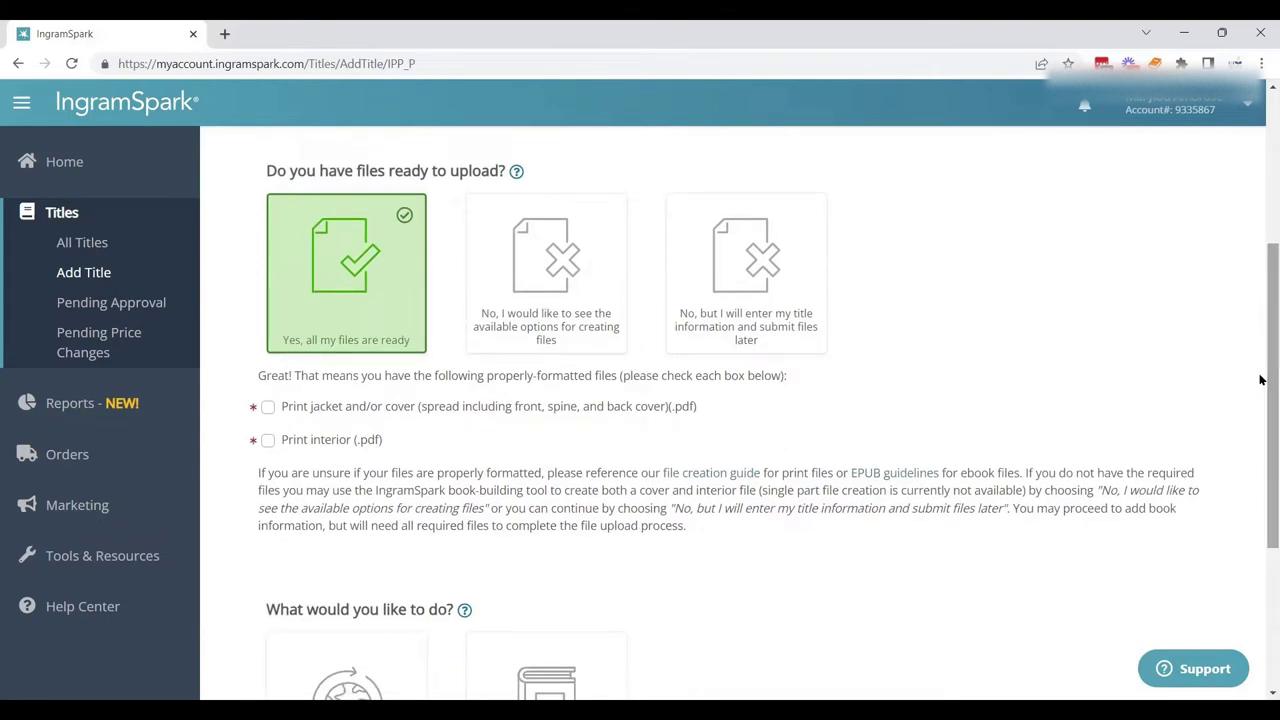
left_click(268, 410)
left_click(268, 441)
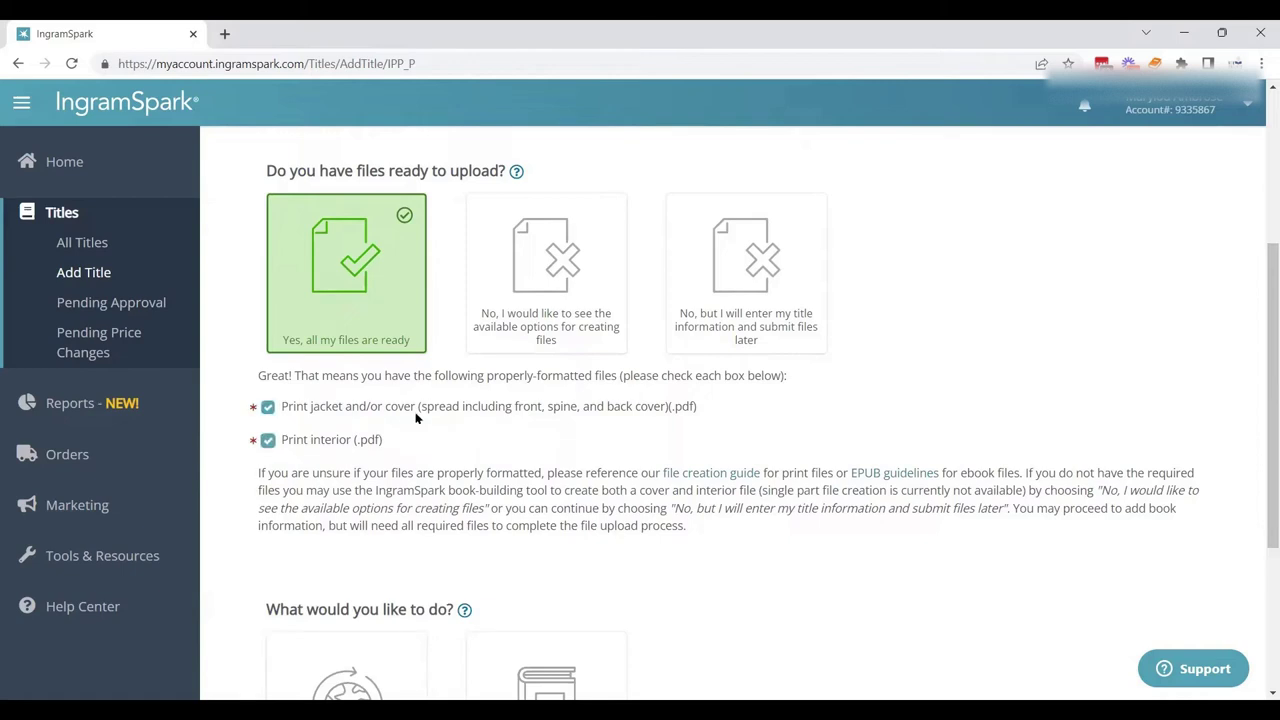
Choose to print, distribute, and sell the book, and continue to the title information.
left_click_drag(1260, 357, 1260, 467)
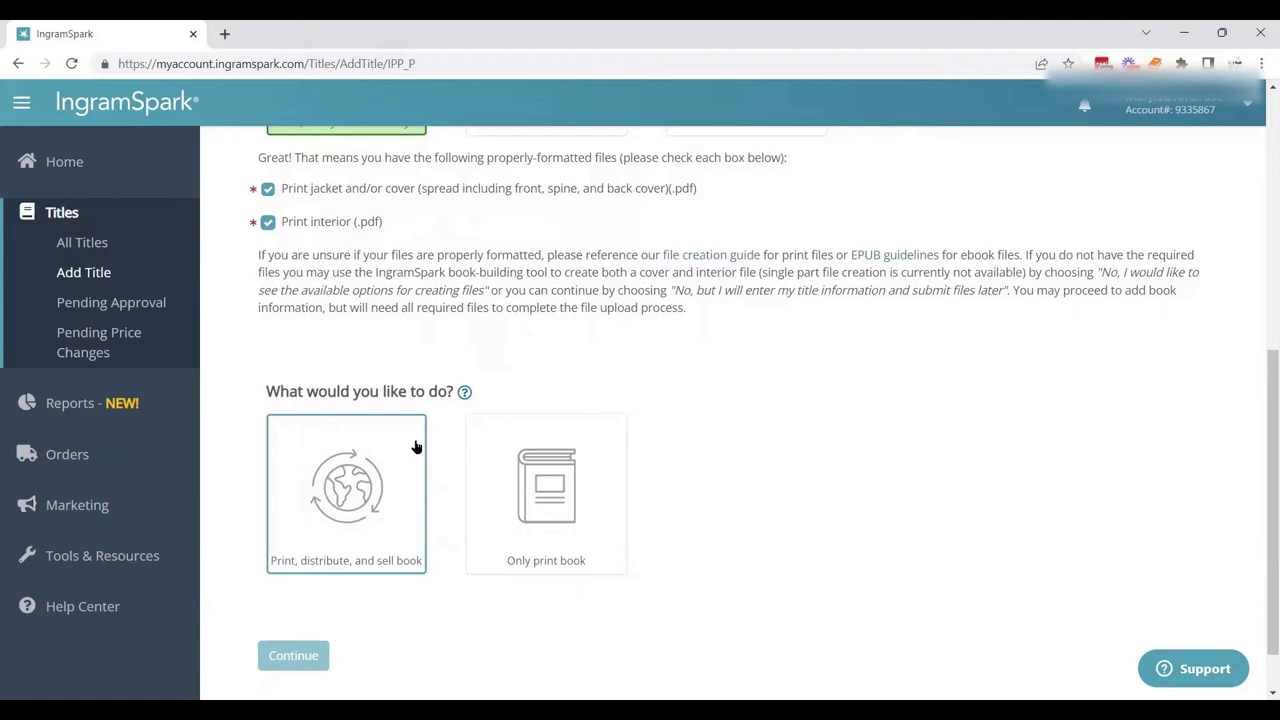
left_click(325, 505)
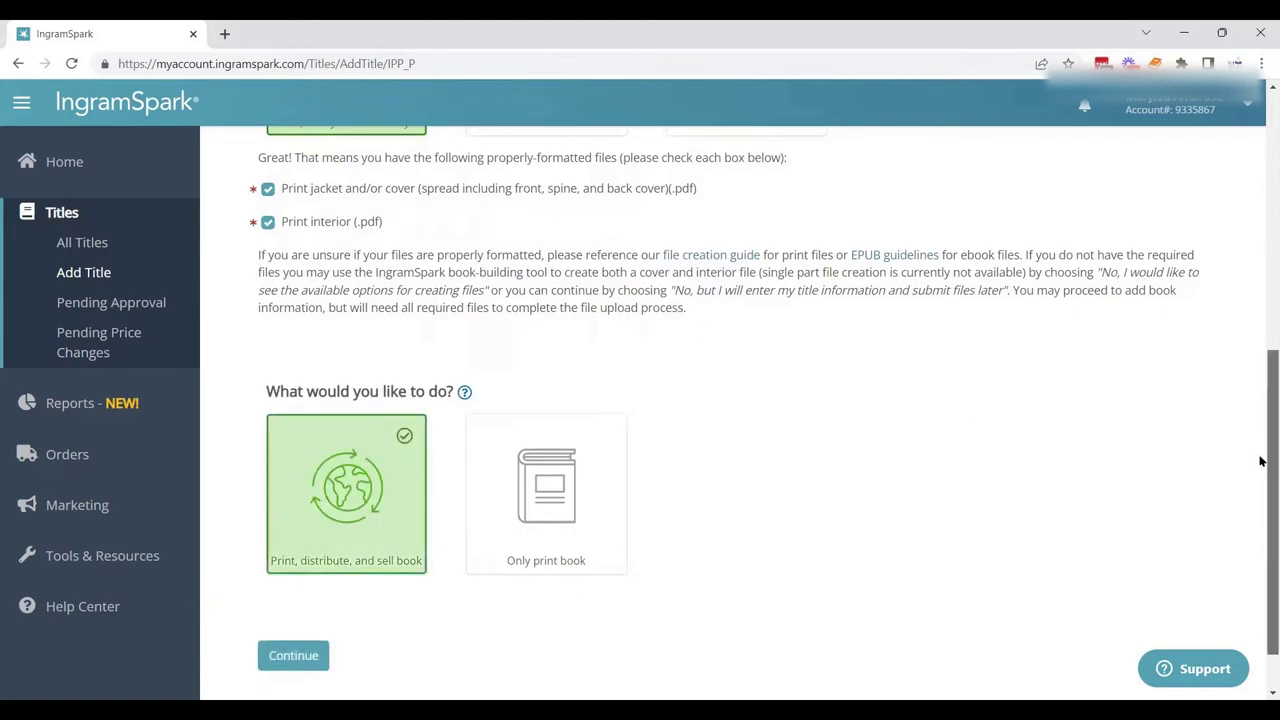
left_click_drag(1260, 457, 1260, 500)
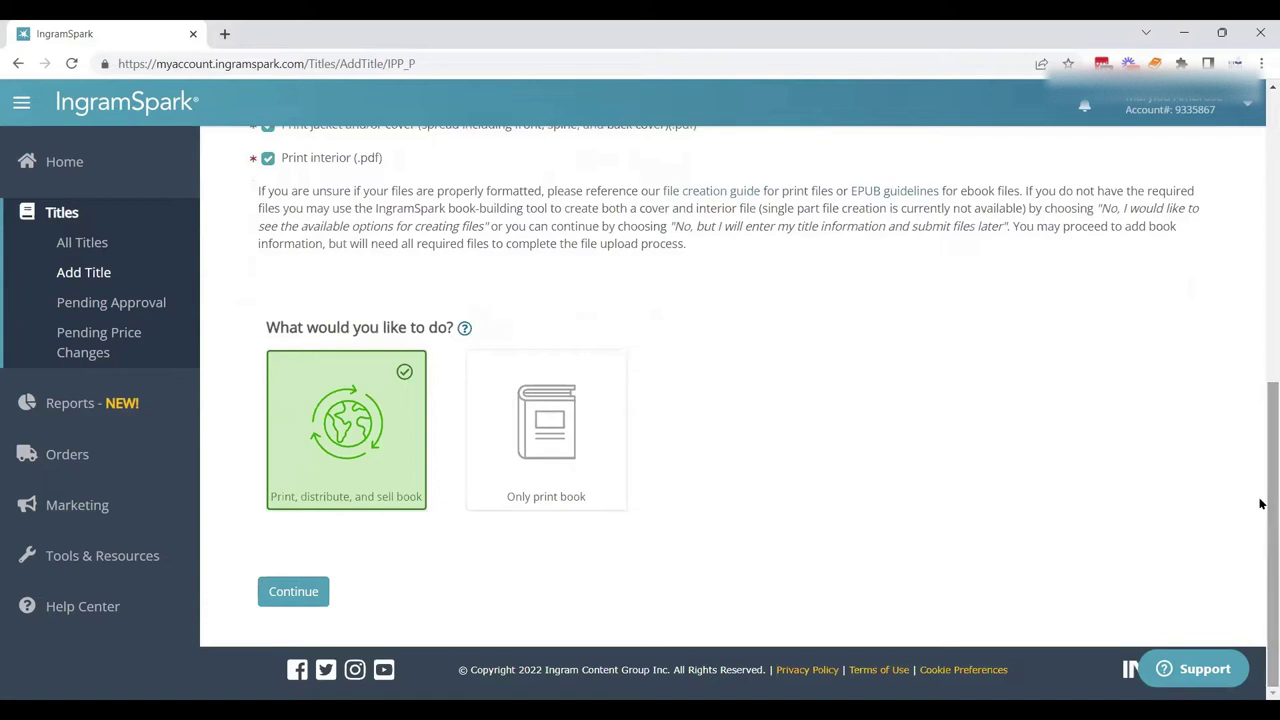
left_click(311, 591)
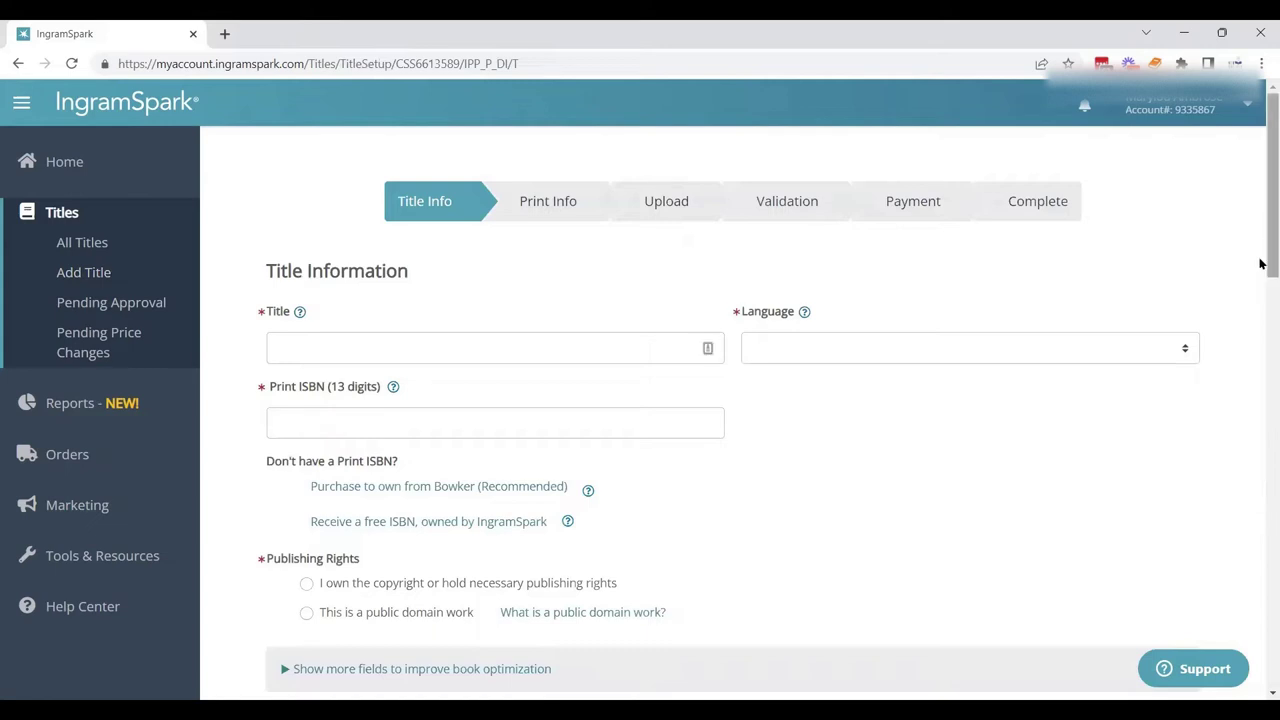
Enter the book title "Your Number's Up" and set its language to English.
scroll(1260, 263, "down", 1)
scroll(1260, 228, "down", 1)
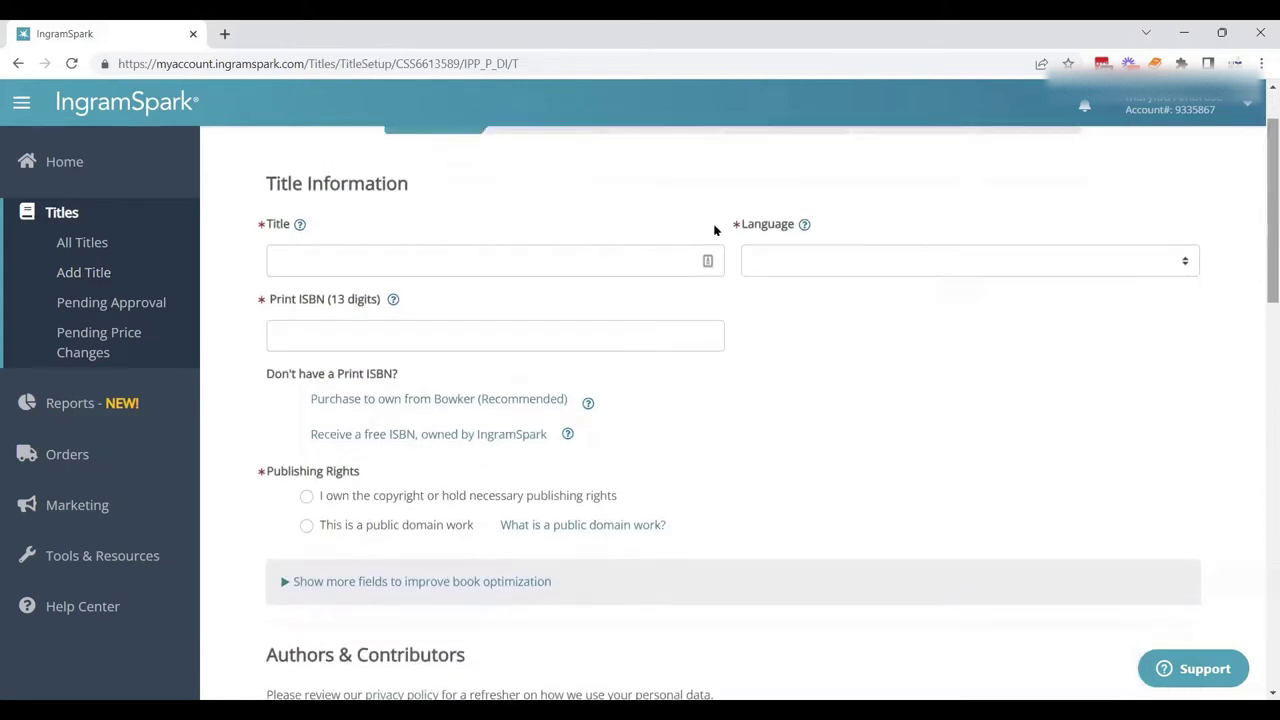
left_click(615, 255)
type("Your")
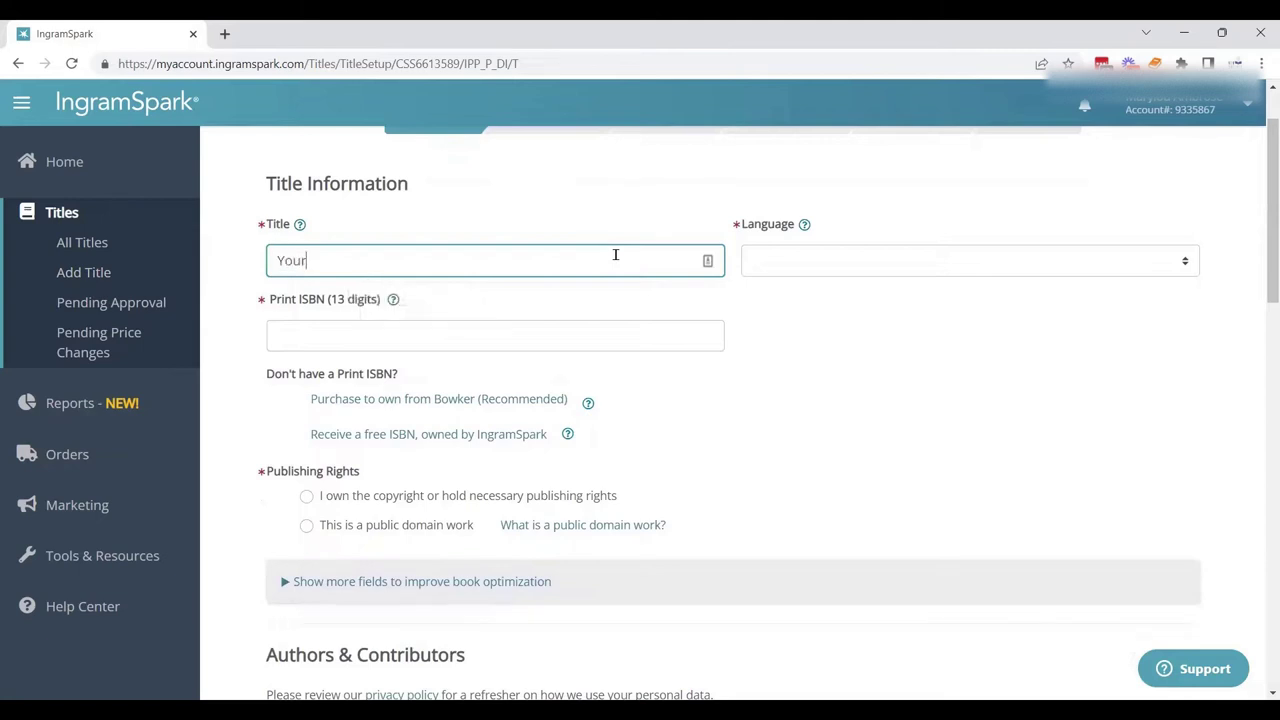
type(" Number's Up")
key("Tab")
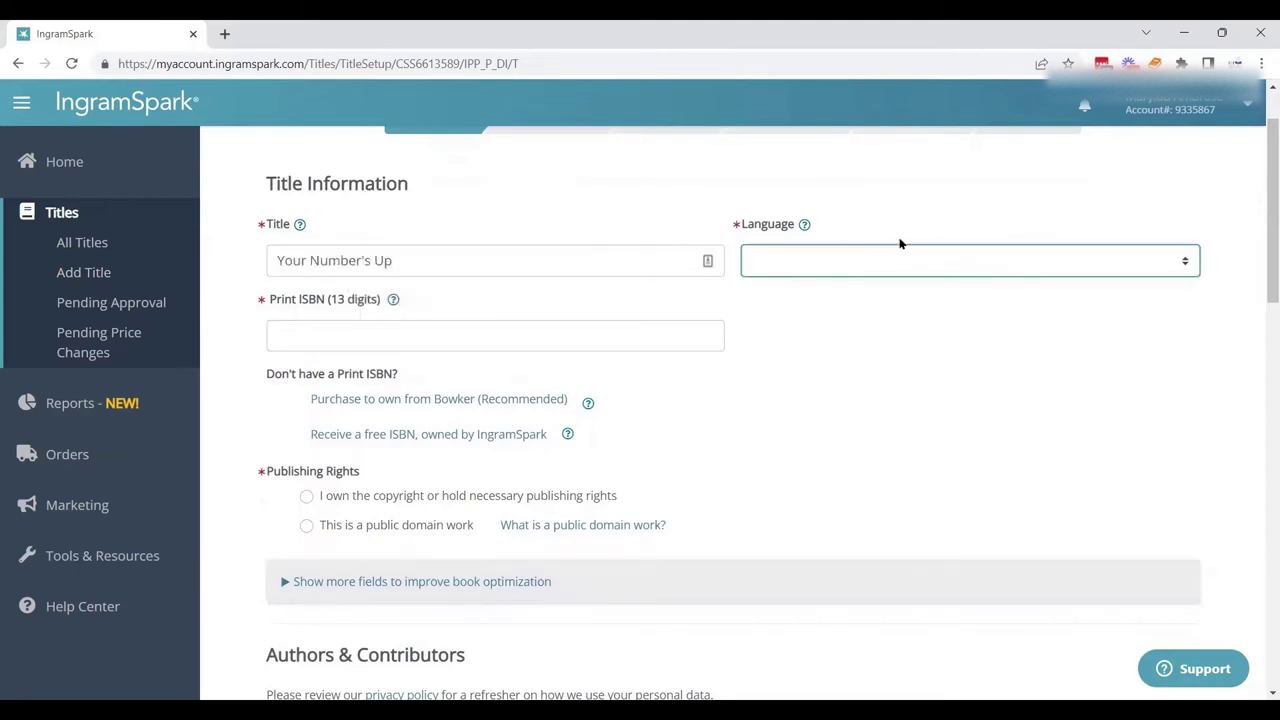
type("e")
left_click(1158, 255)
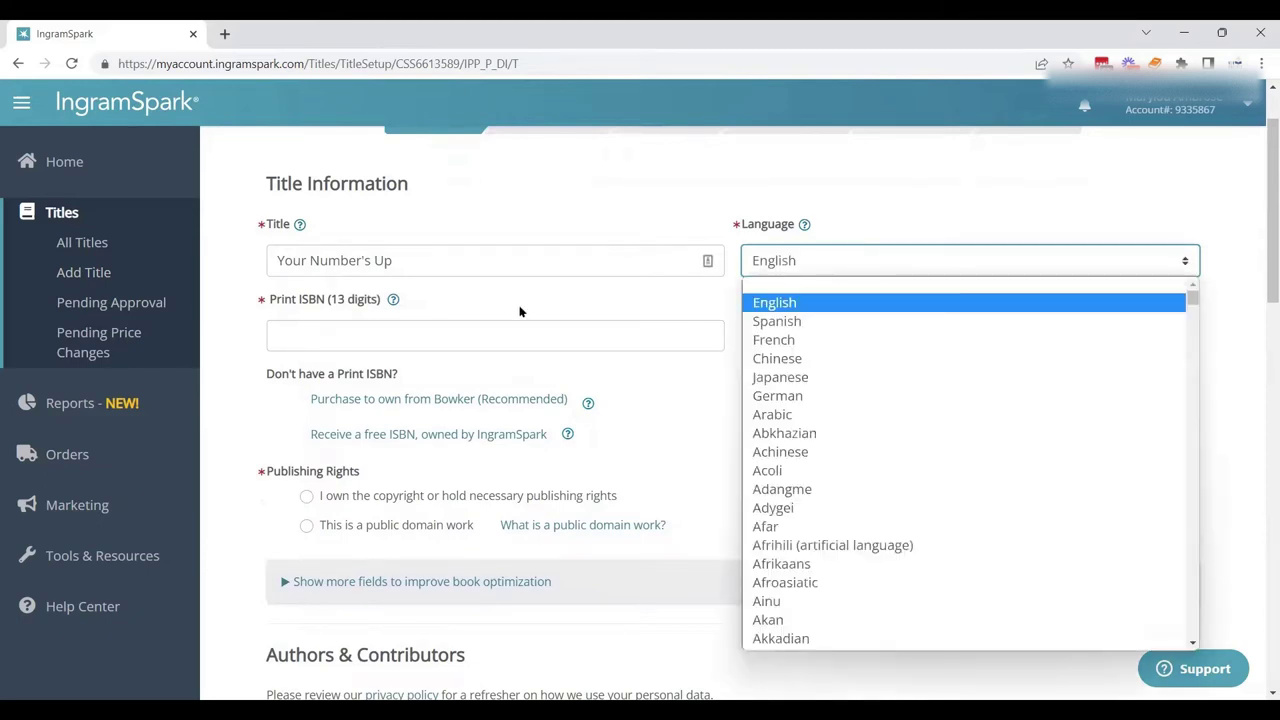
left_click(450, 330)
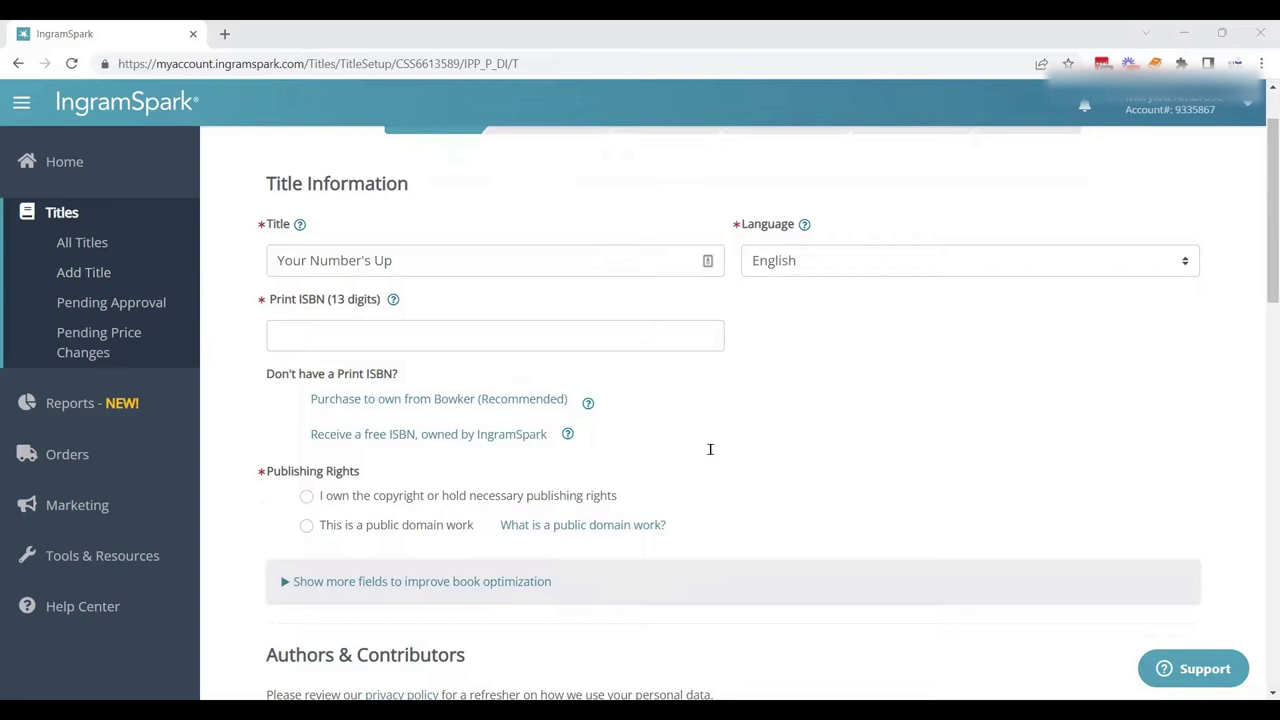
key("alt+Tab")
key("ctrl+v")
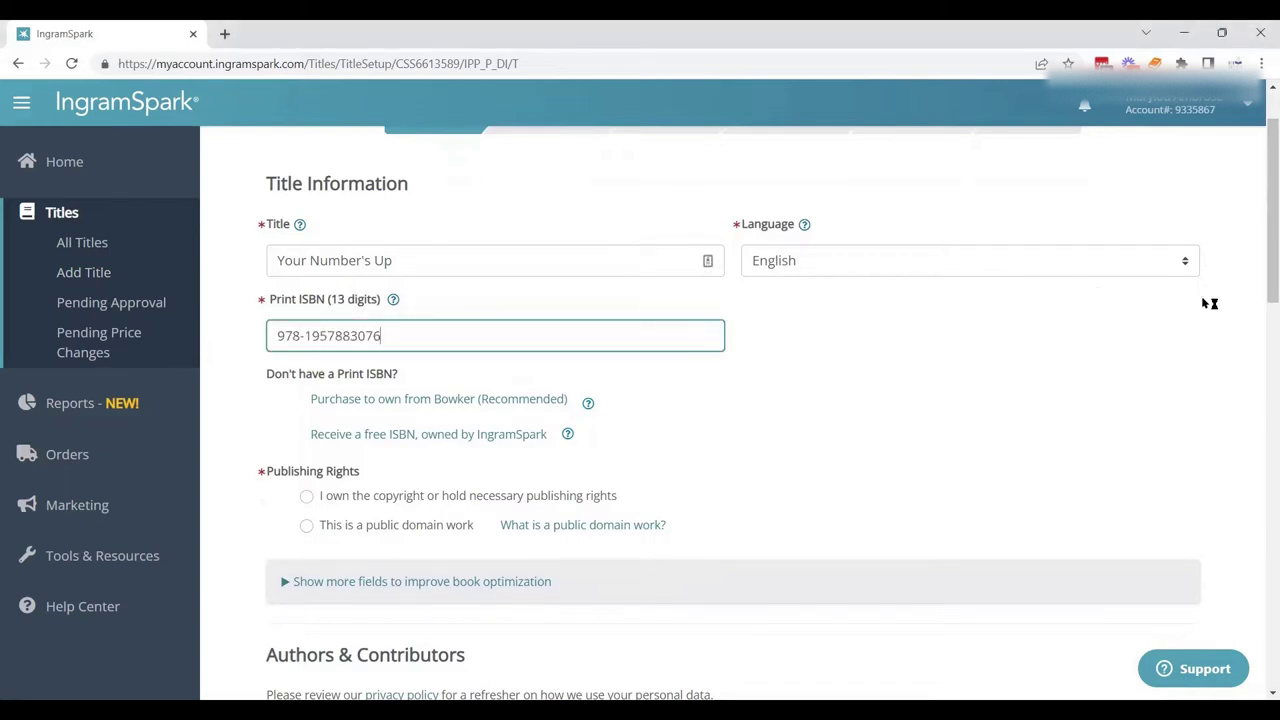
key("shift+Tab")
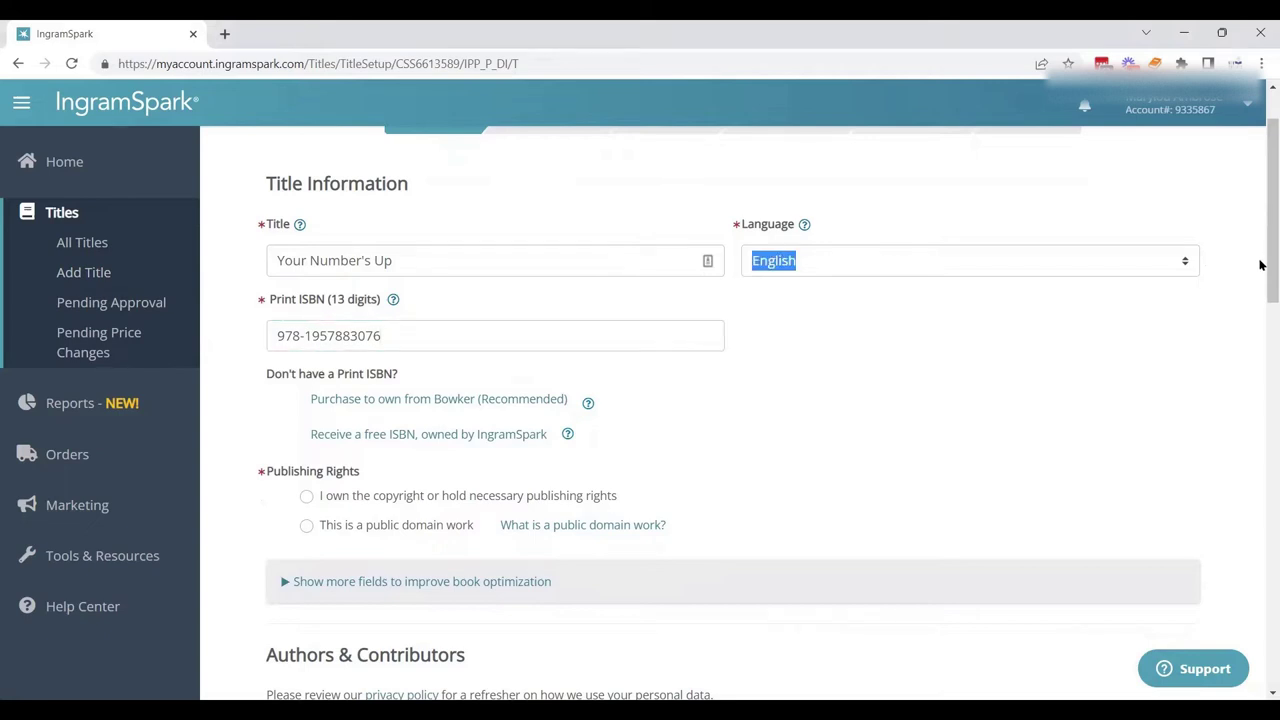
Declare ownership of the copyright or publishing rights, and confirm that the title does NOT include any of the listed problem content.
left_click(1260, 242)
left_click_drag(1260, 242, 1260, 273)
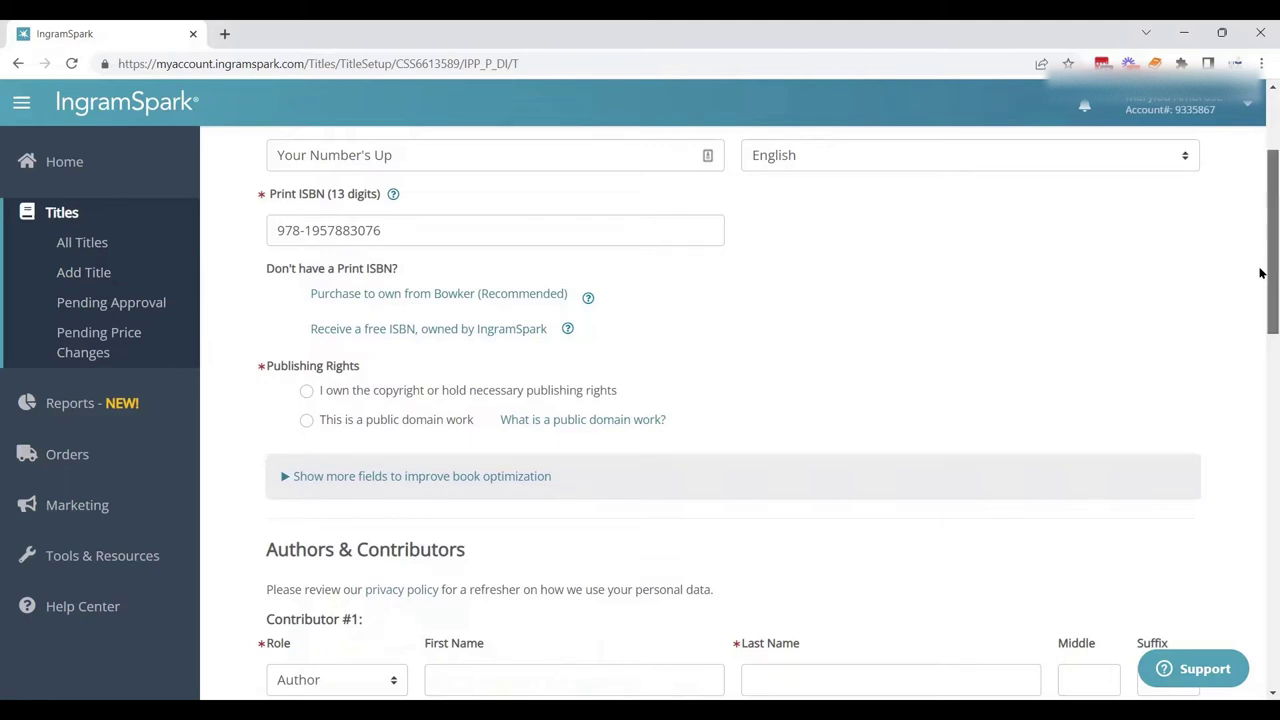
left_click_drag(1260, 273, 1260, 278)
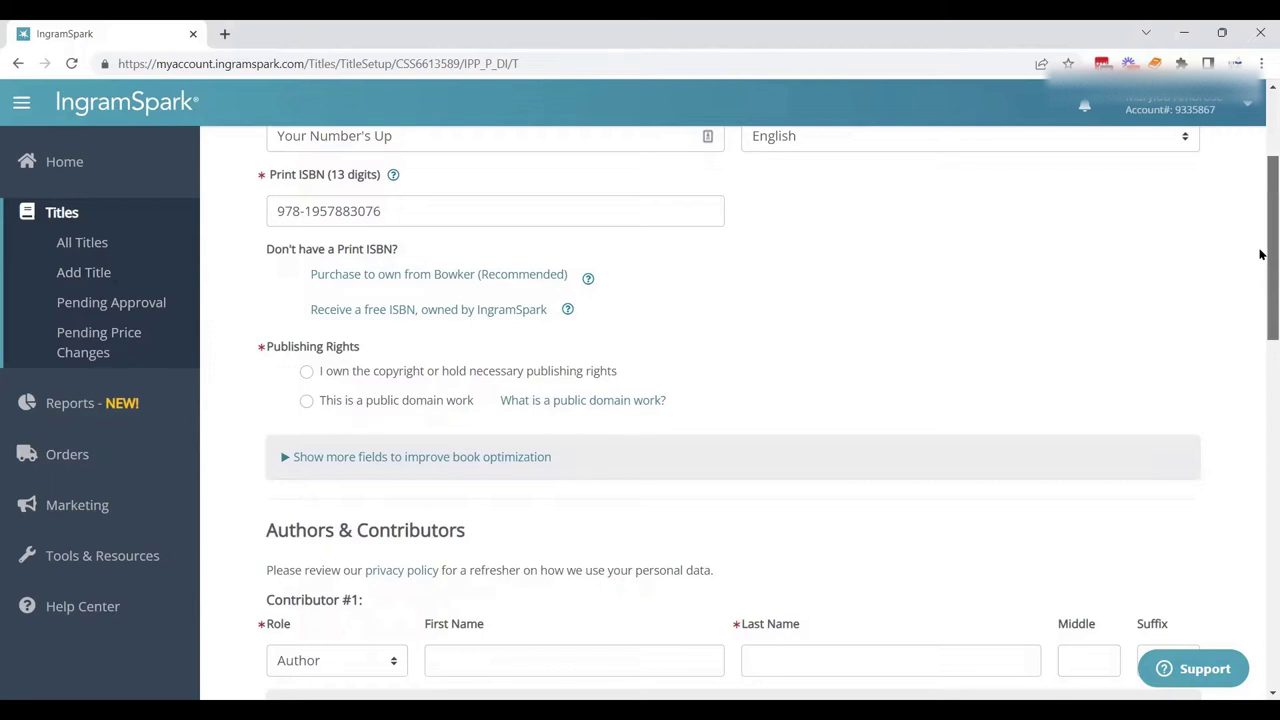
left_click_drag(1260, 254, 1260, 257)
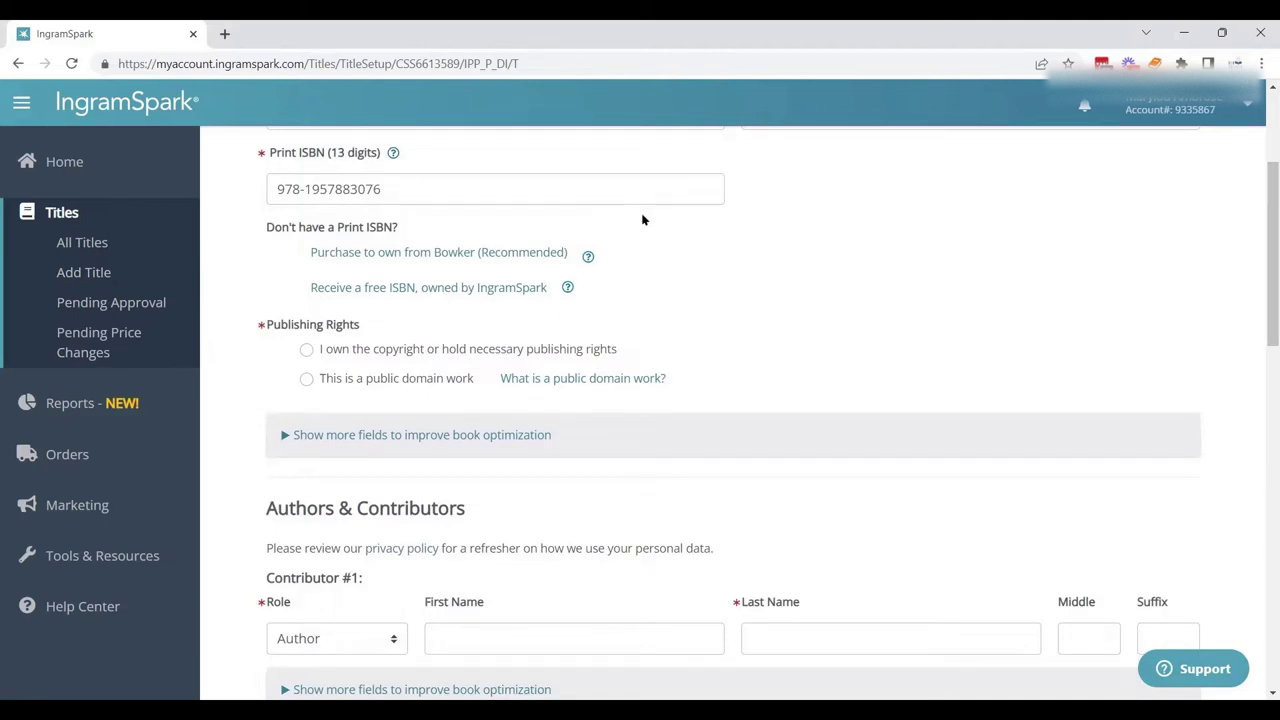
left_click_drag(1260, 243, 1260, 251)
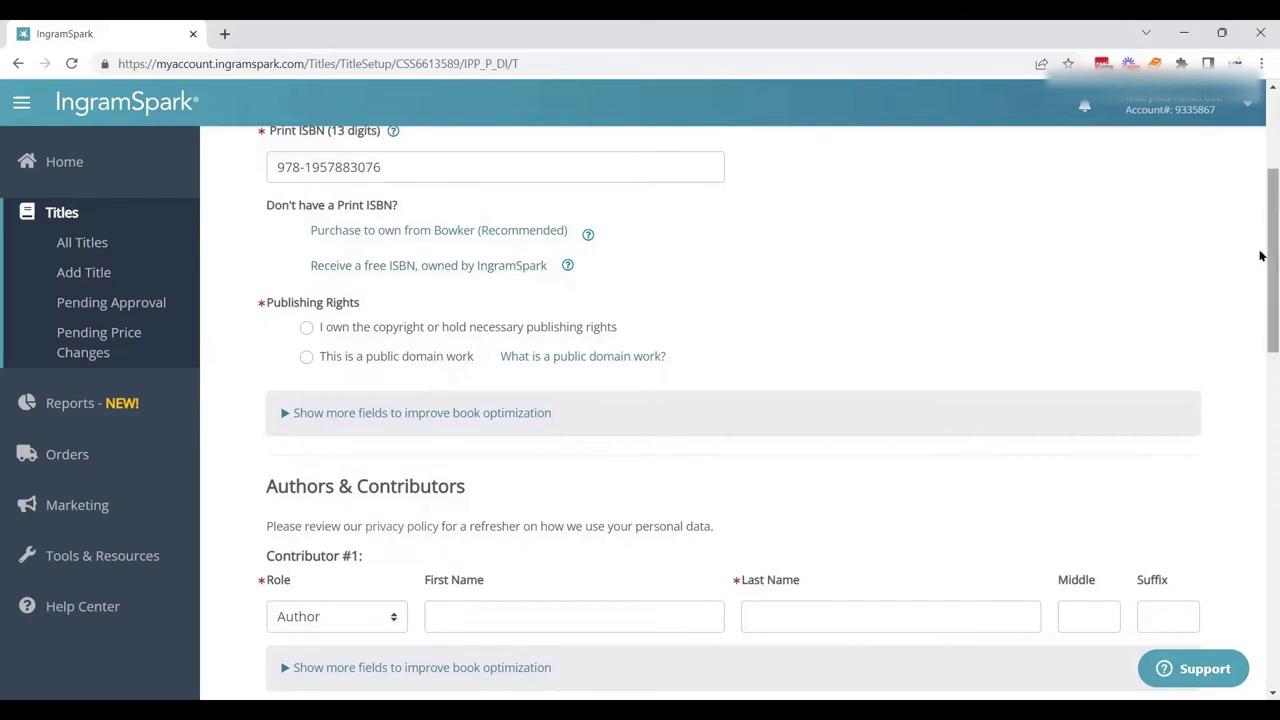
left_click_drag(1260, 252, 1260, 277)
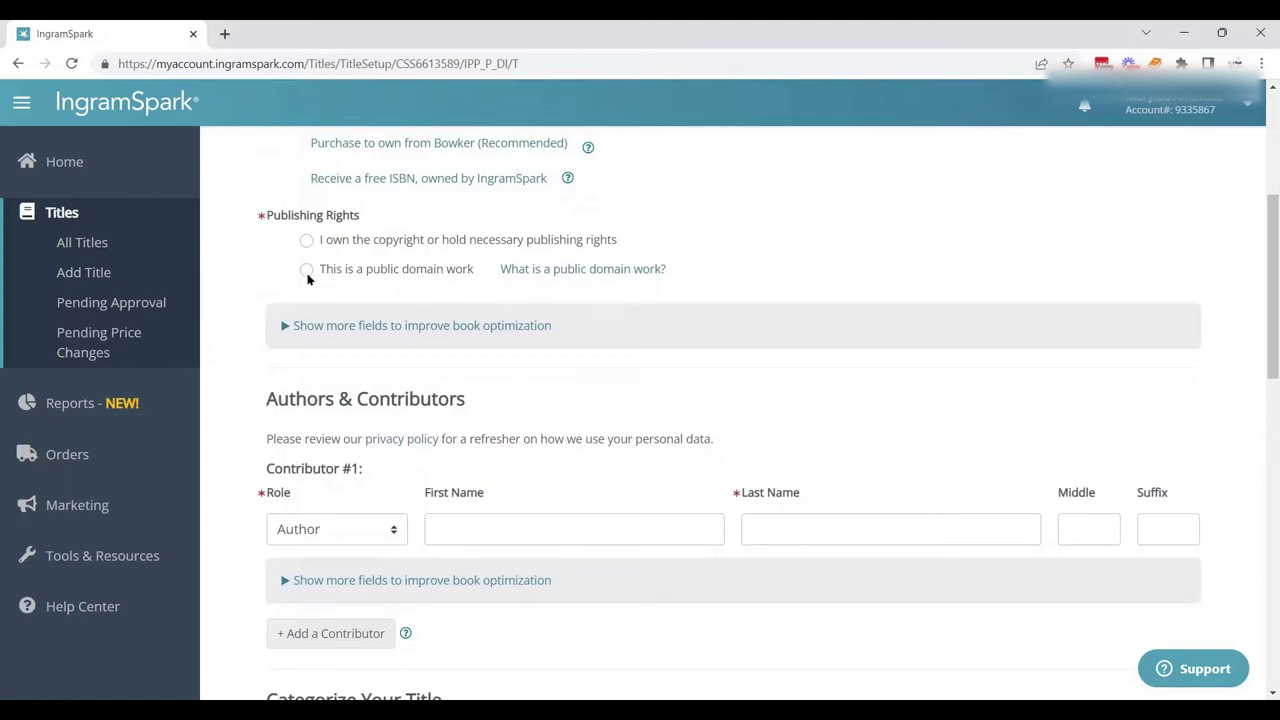
left_click(305, 240)
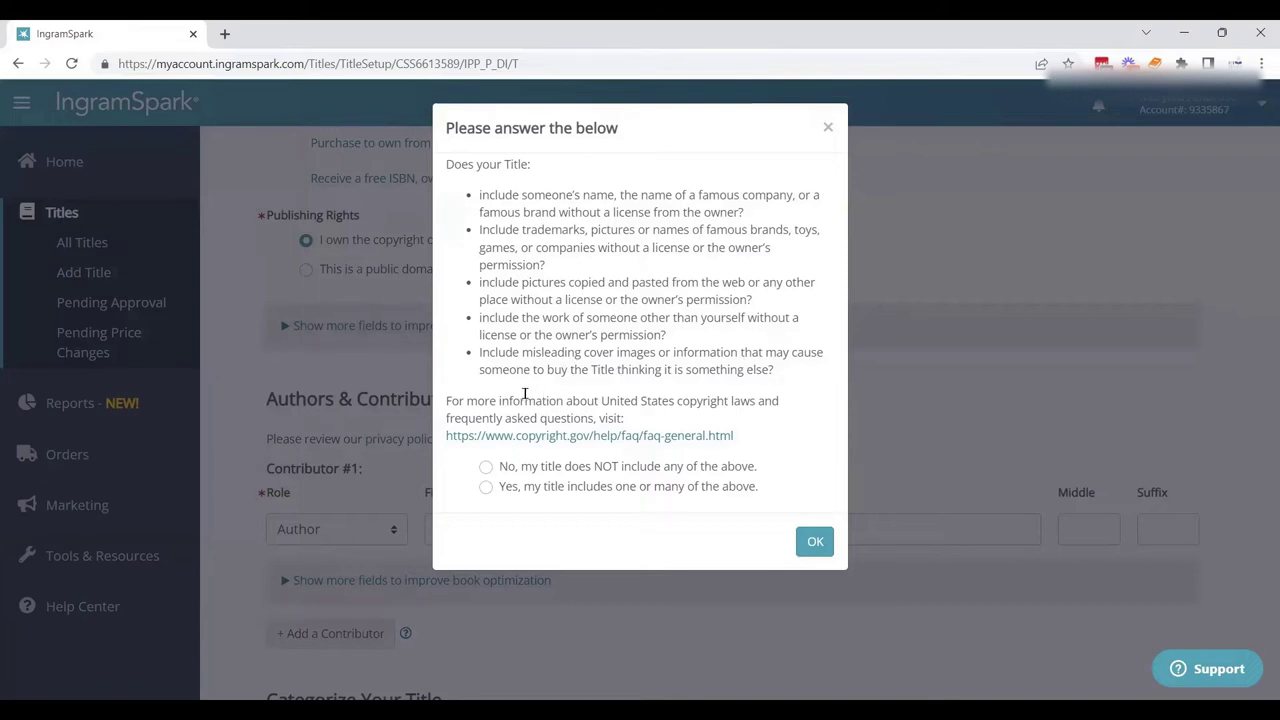
left_click(487, 468)
left_click(814, 542)
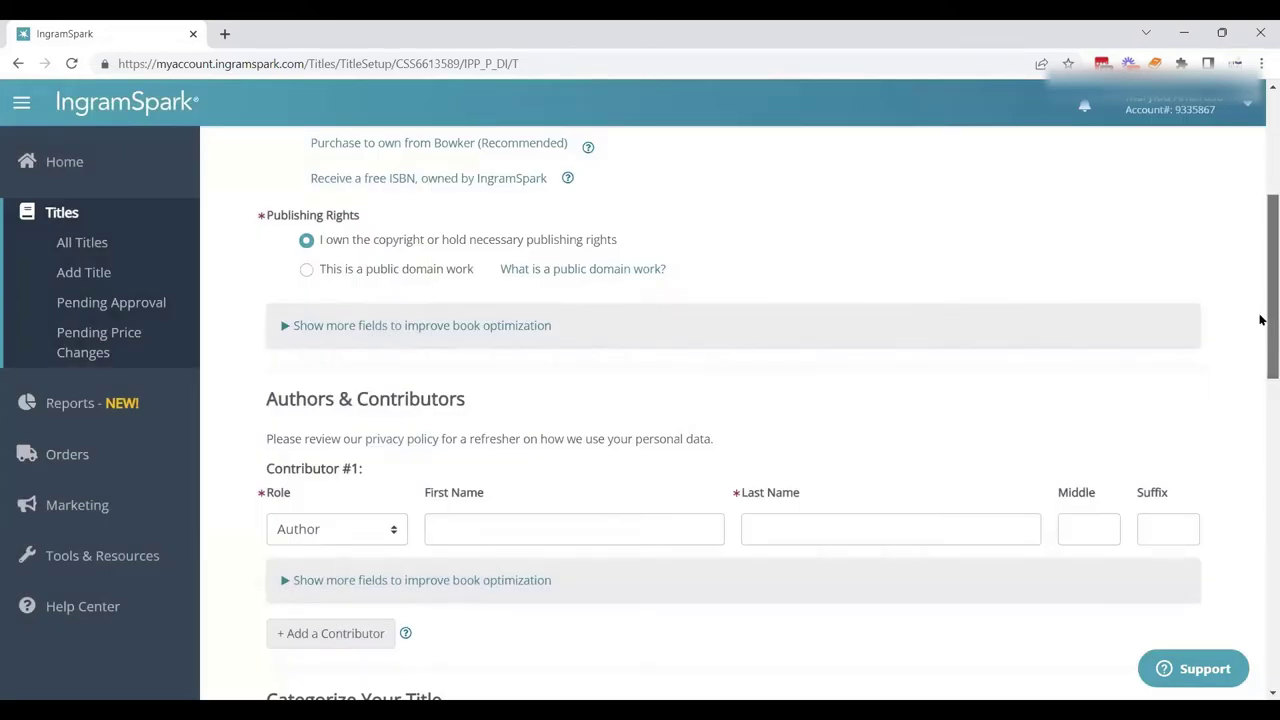
Expand the optional title fields for subtitle, series, and edition.
left_click_drag(1260, 319, 1260, 287)
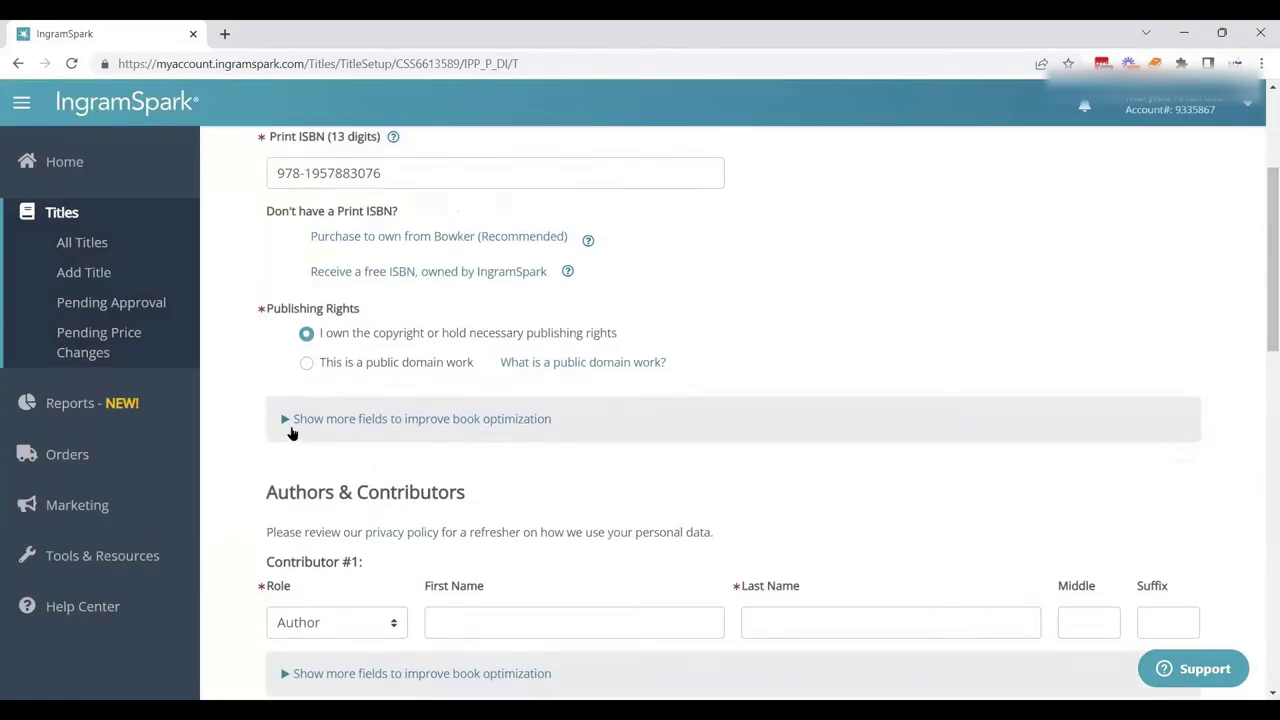
left_click(282, 421)
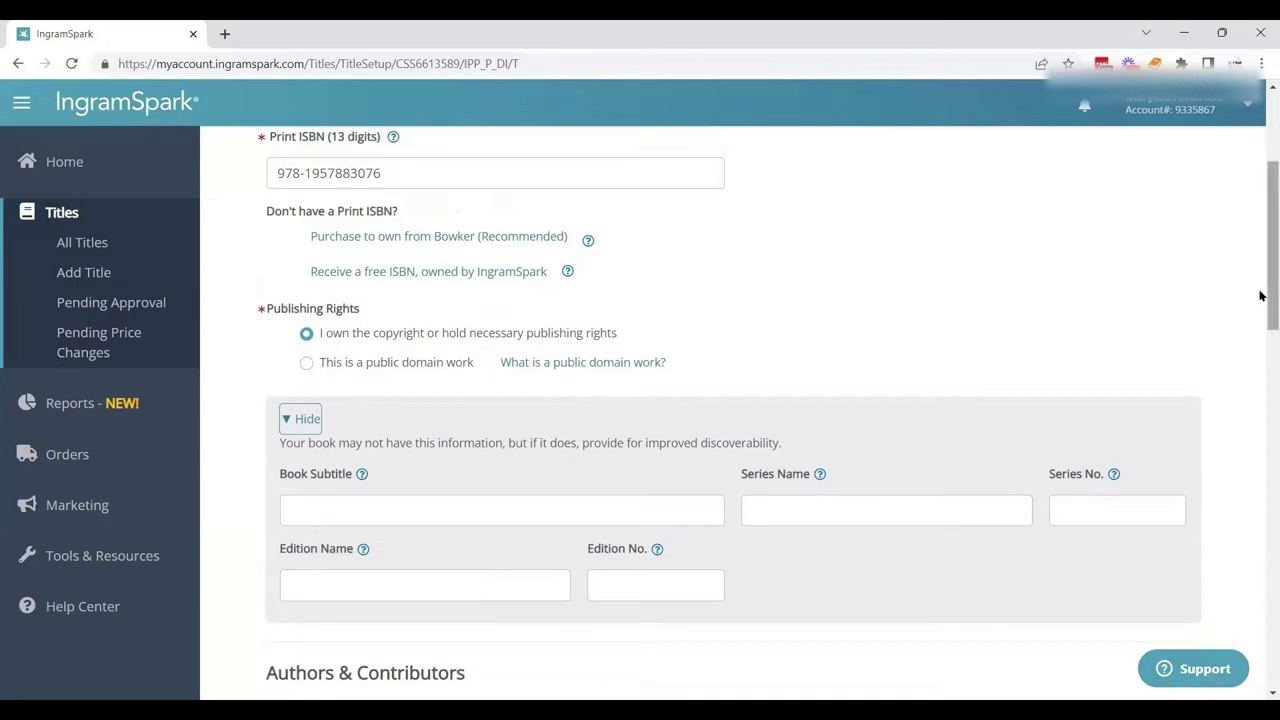
Enter the author's first and last name for Contributor #1.
left_click_drag(1261, 296, 1249, 414)
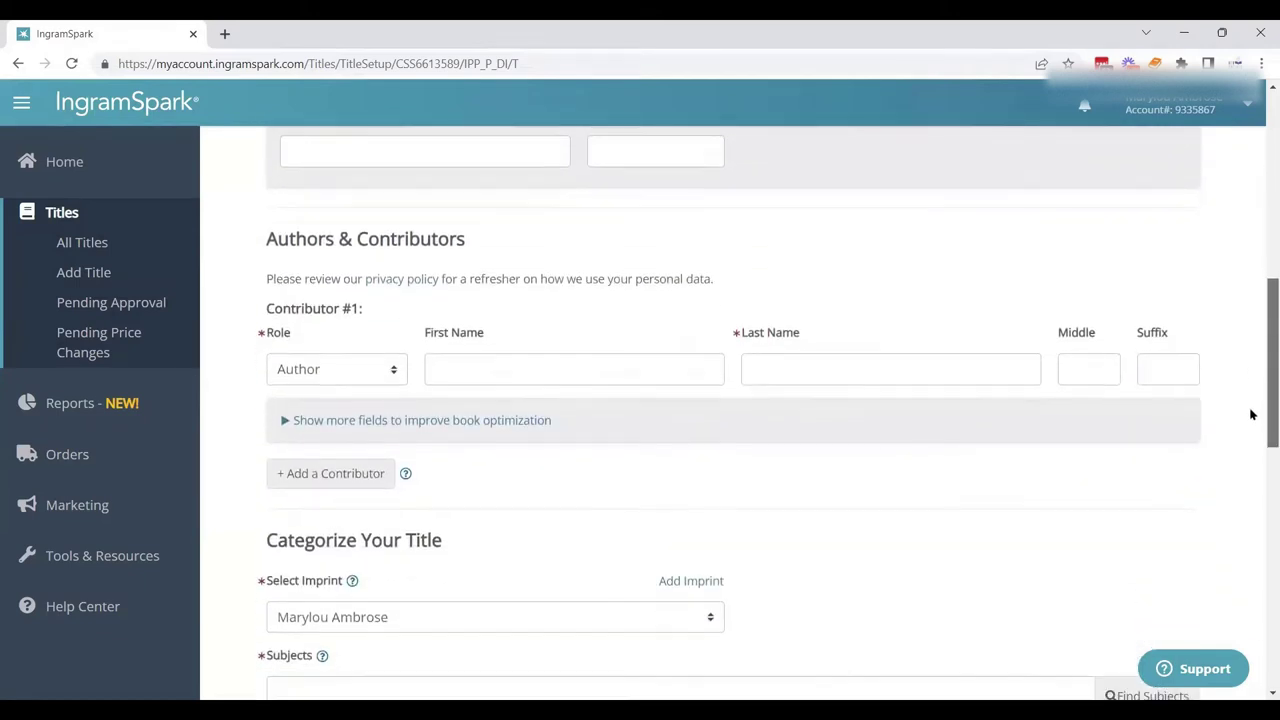
left_click(636, 367)
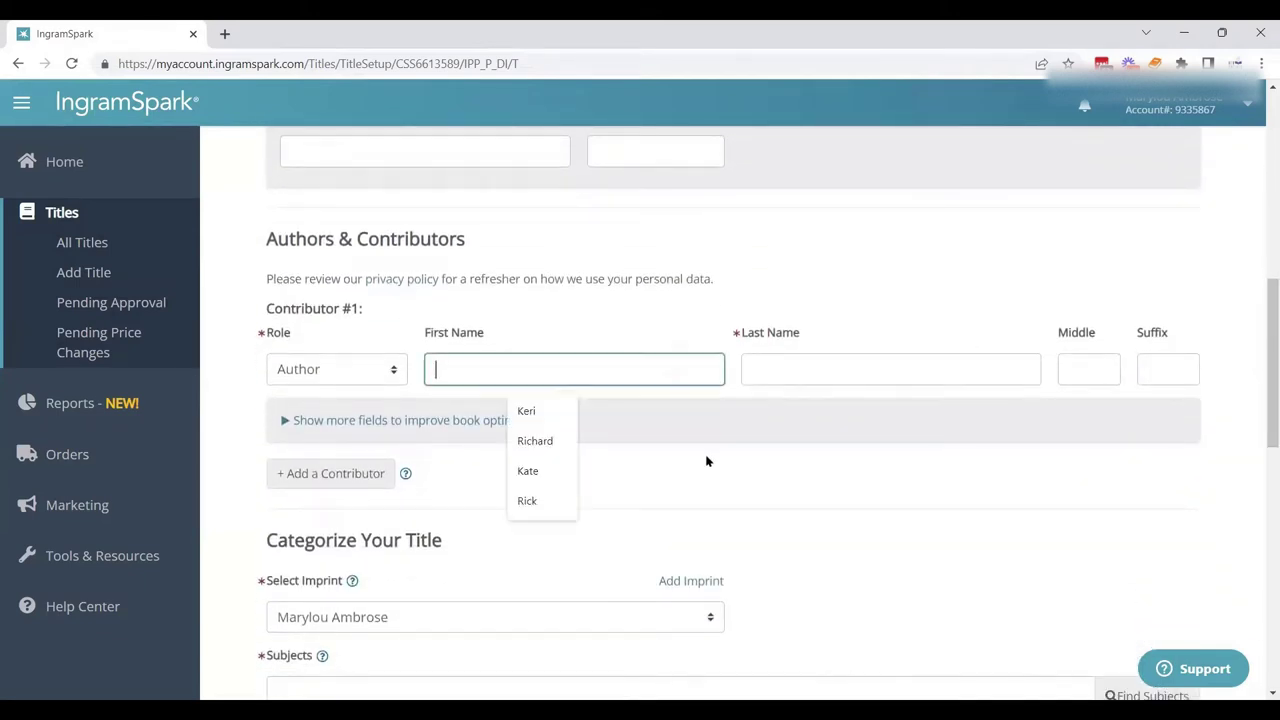
type("Marylour")
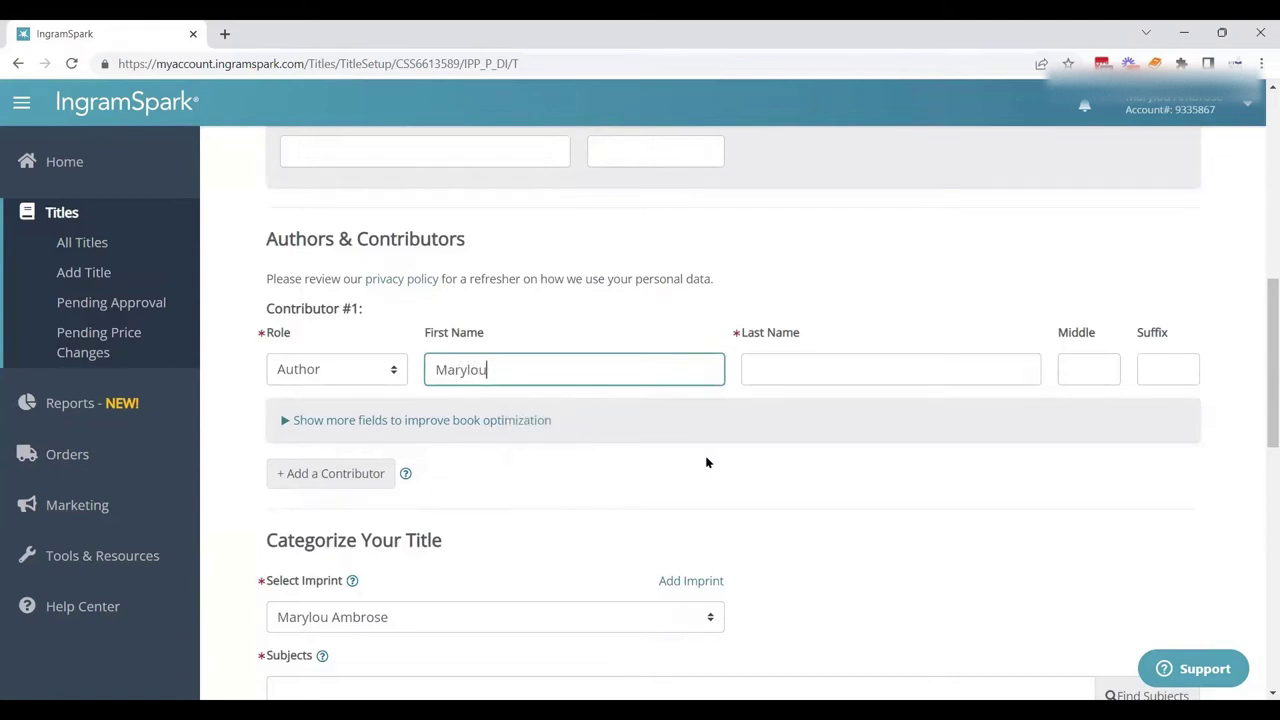
key("Tab")
type("Ambrose")
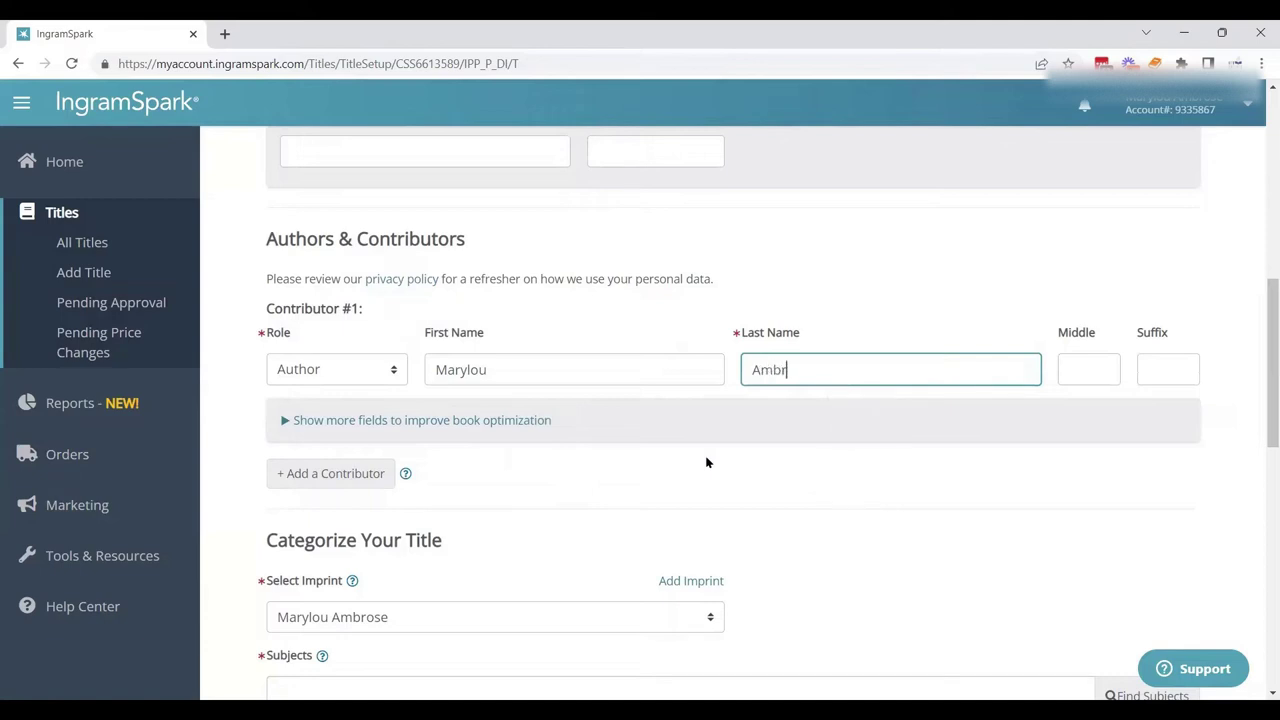
left_click(909, 250)
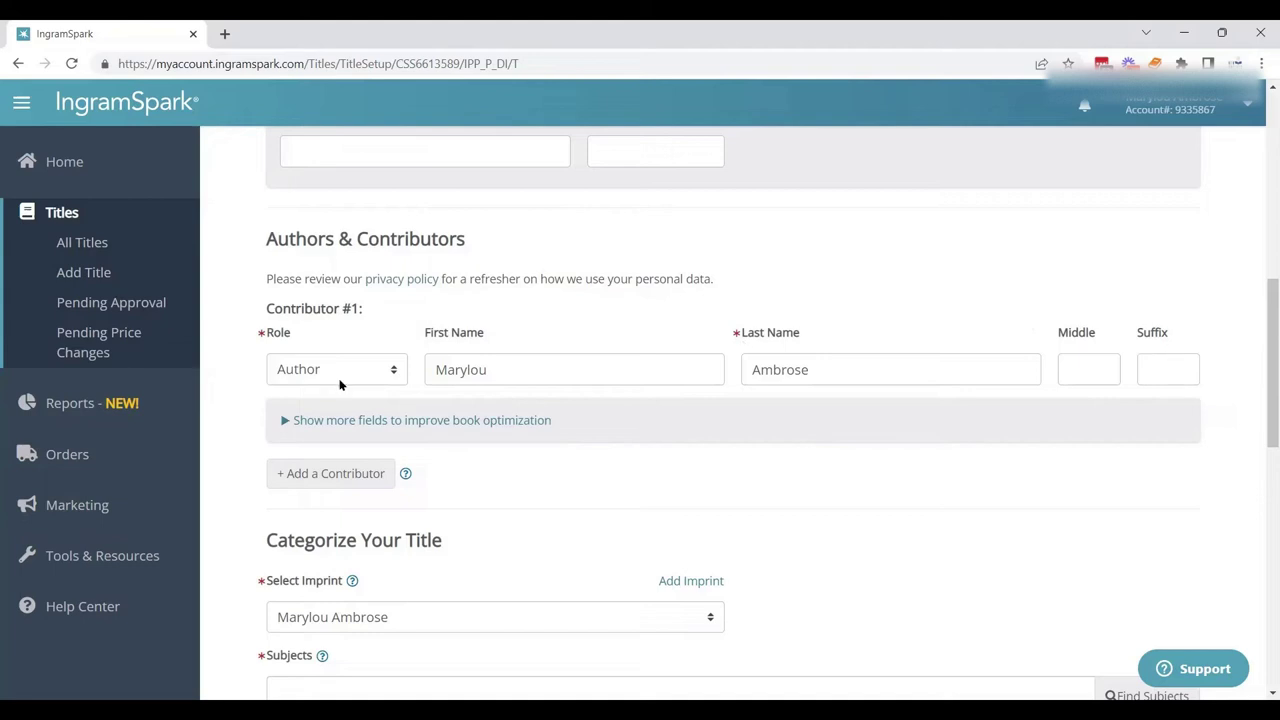
Expand the author's optional fields and review the location, biography, prior work, and affiliations entries.
left_click(283, 424)
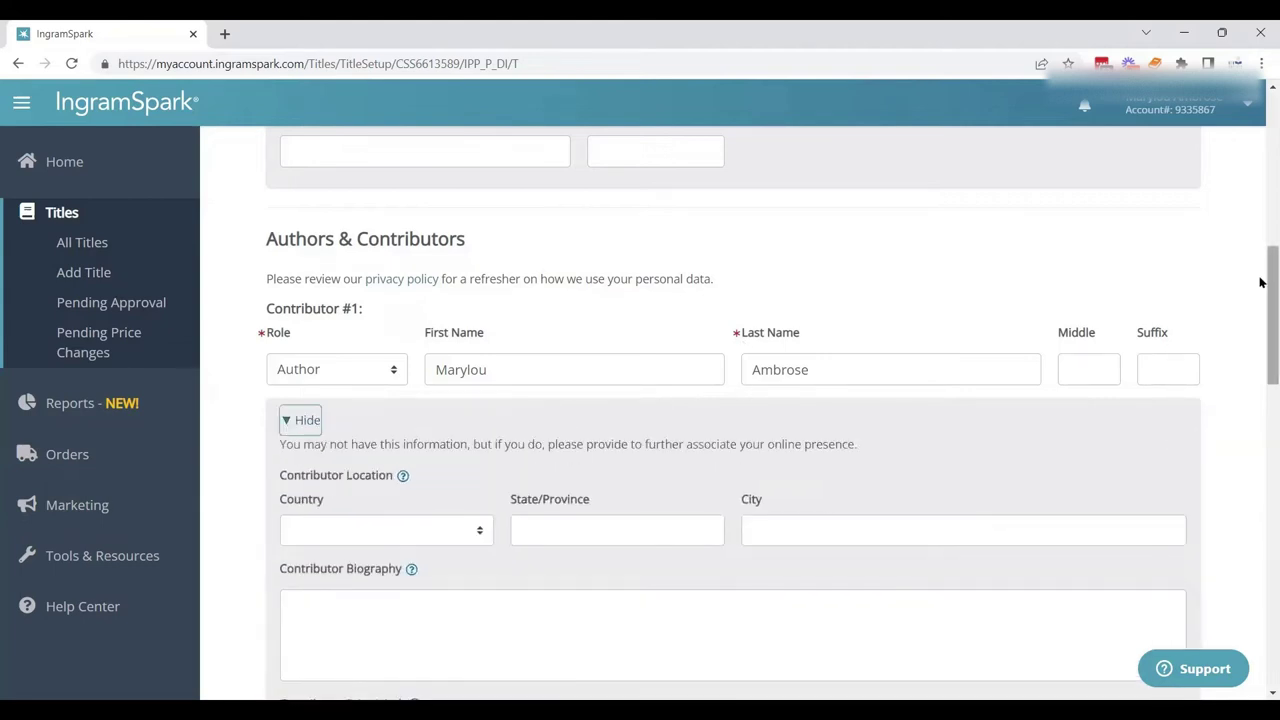
left_click_drag(1260, 283, 1261, 337)
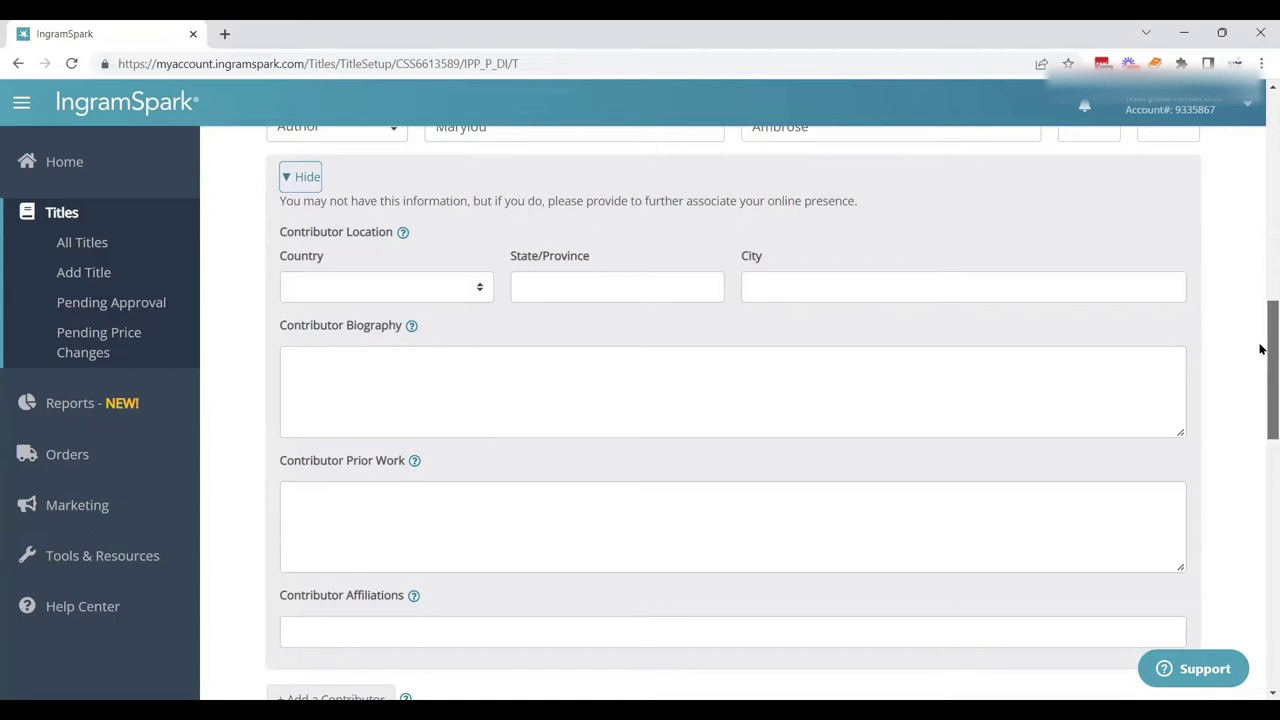
left_click_drag(1260, 348, 1260, 432)
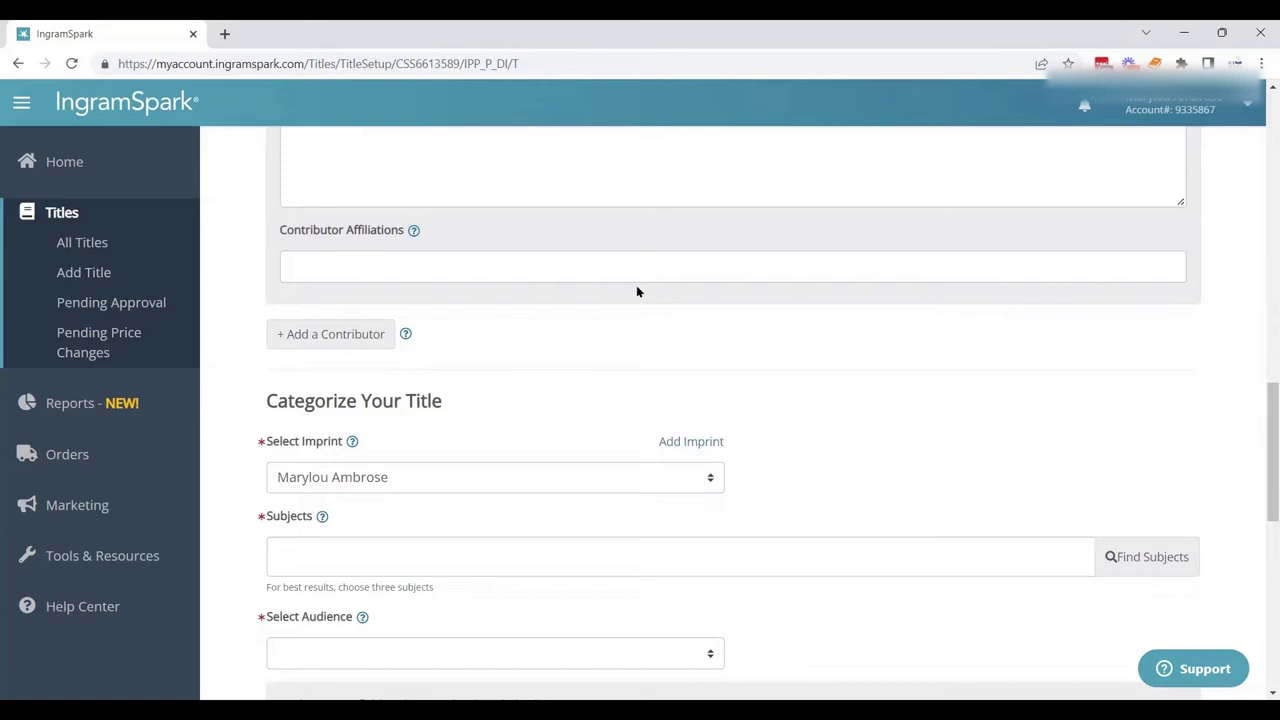
left_click(343, 332)
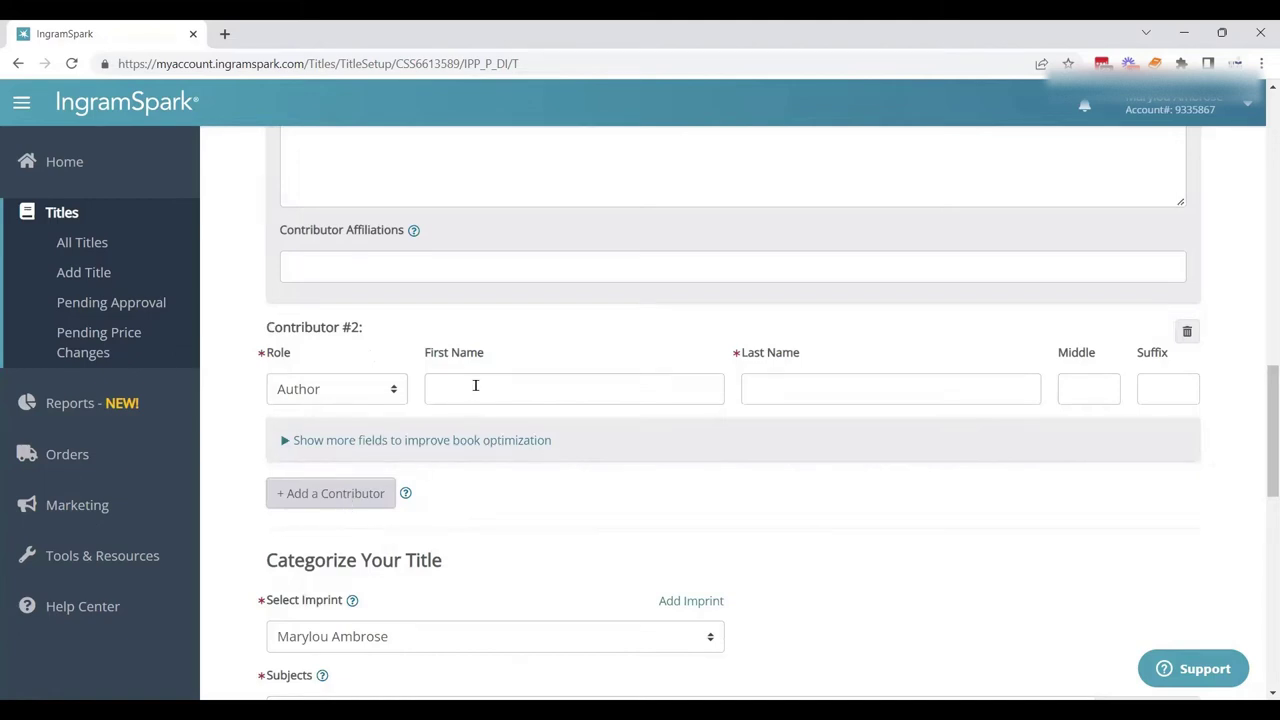
left_click(283, 441)
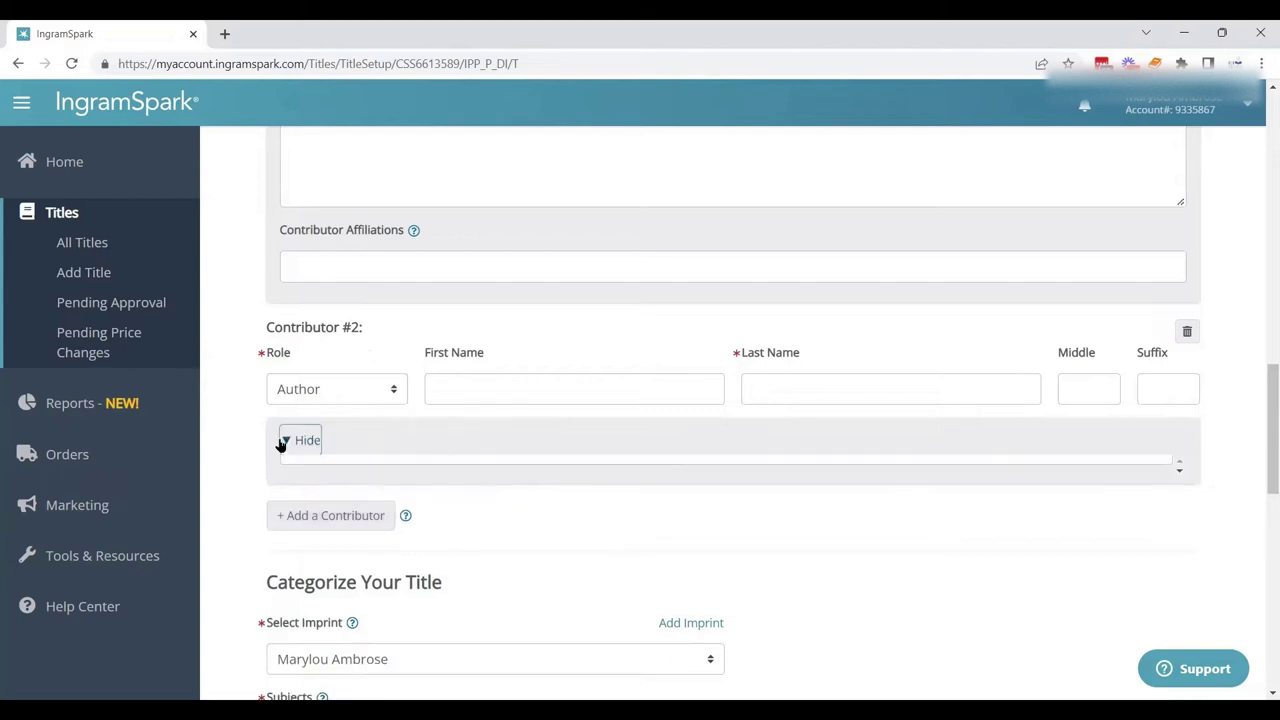
left_click(285, 441)
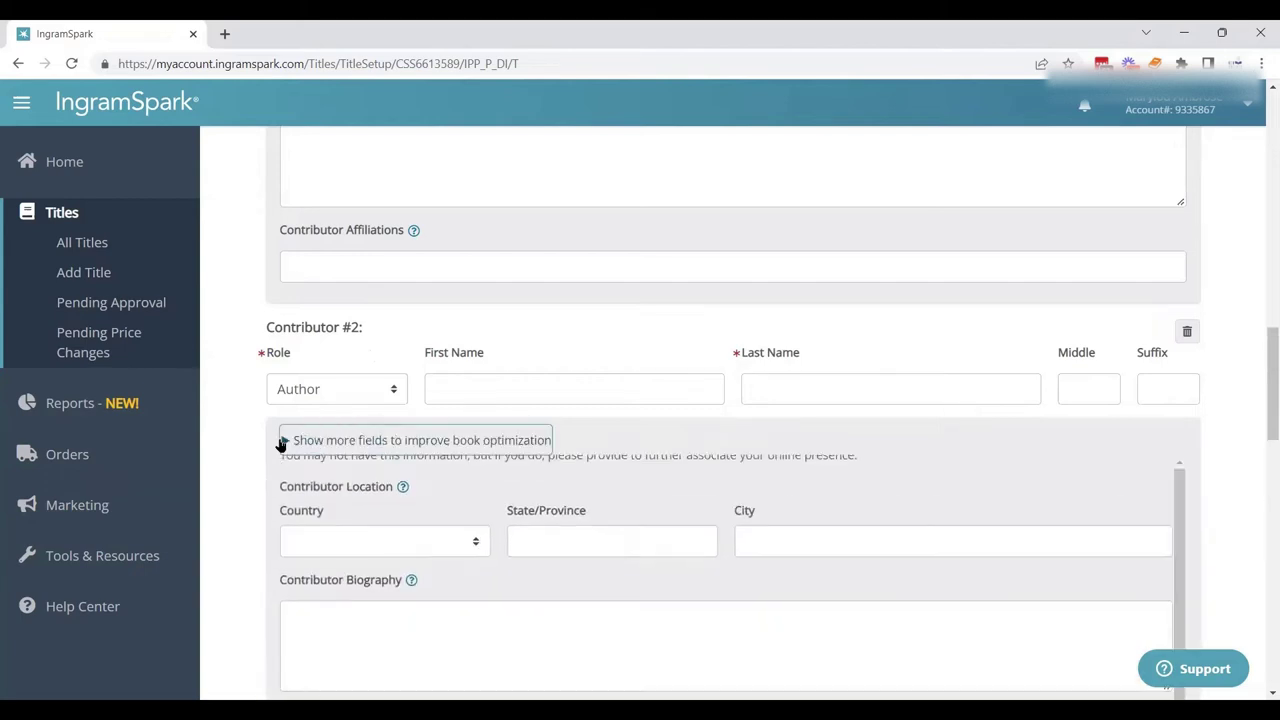
left_click(1186, 332)
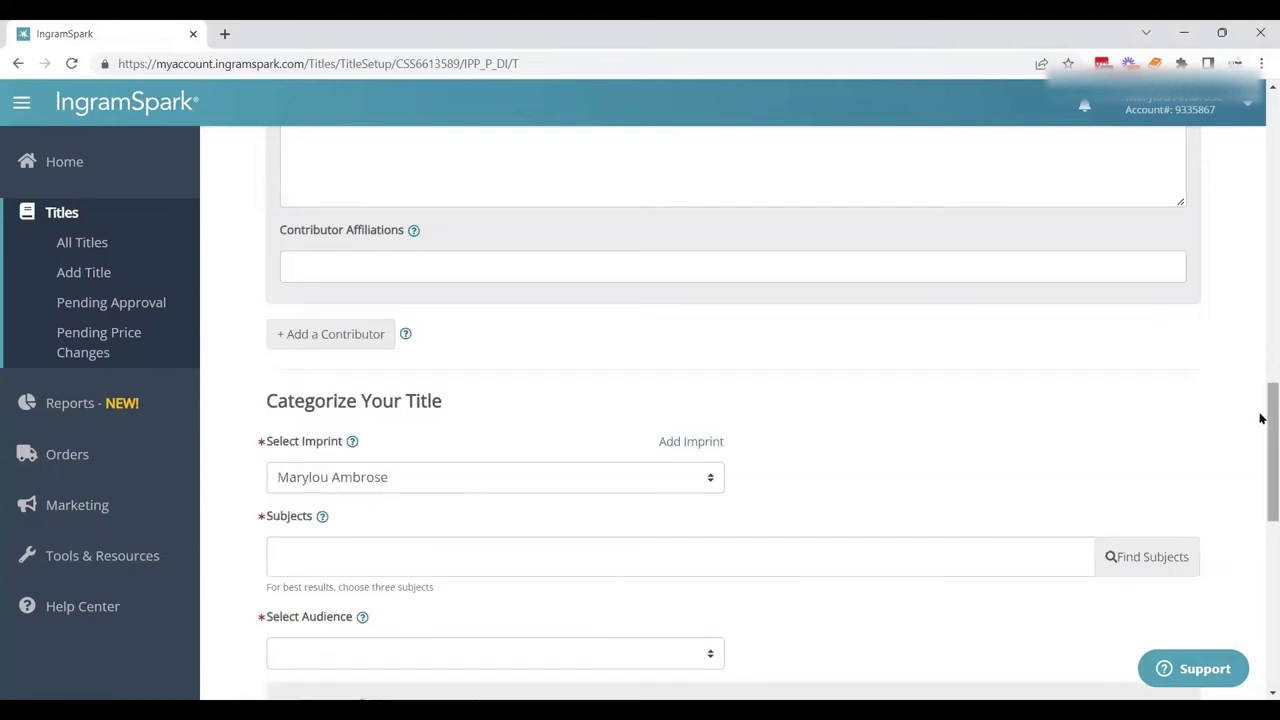
Add a new imprint named "StoneBear Publishing" and select it as the title's imprint.
left_click_drag(1260, 418, 1260, 443)
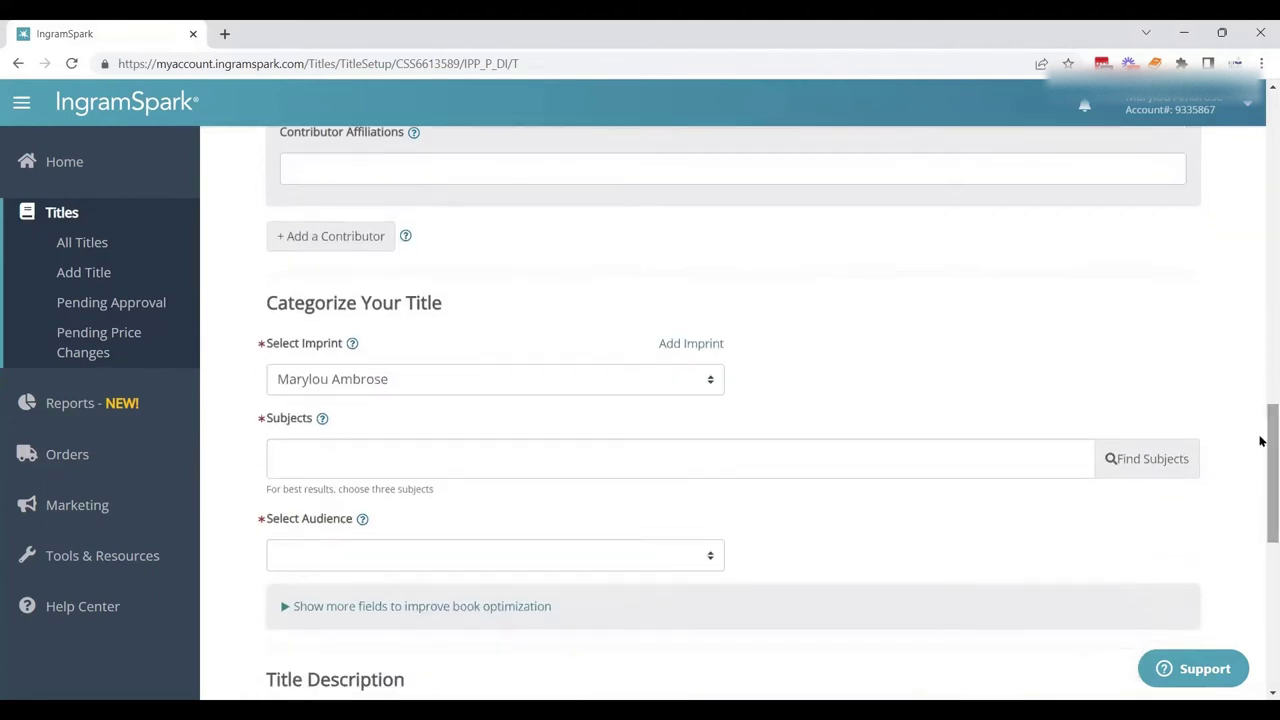
left_click(617, 387)
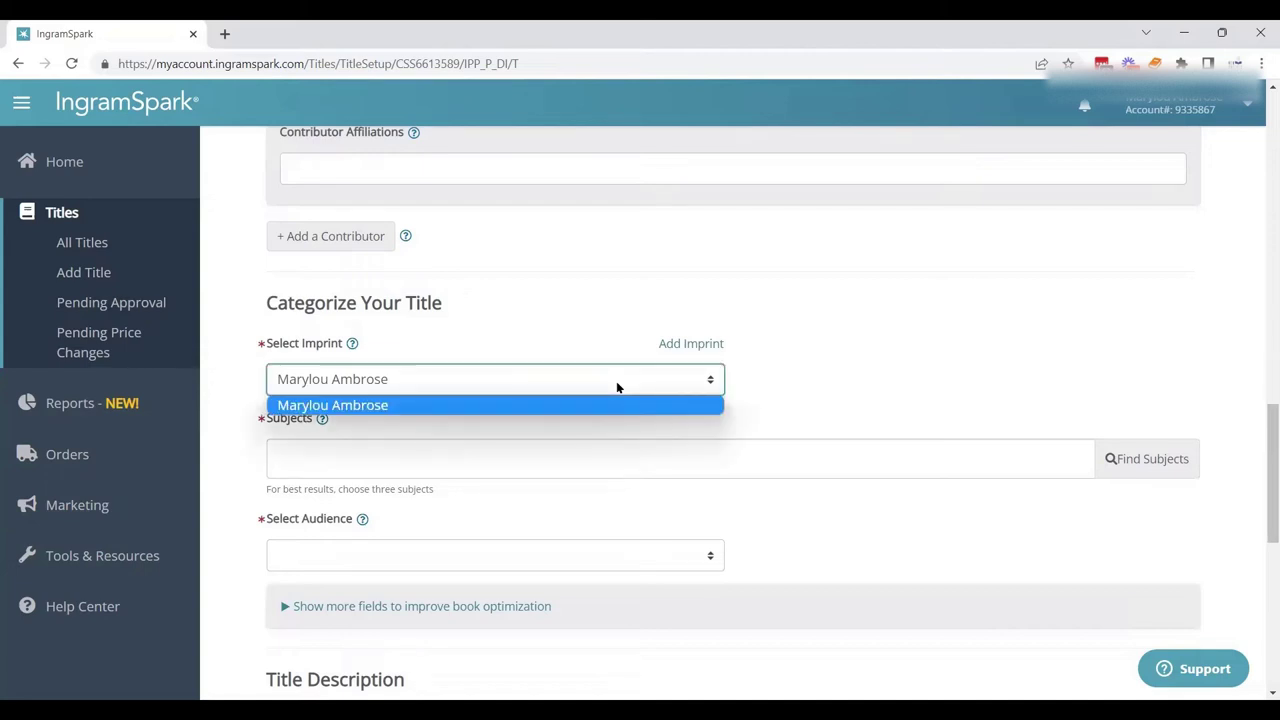
left_click(796, 374)
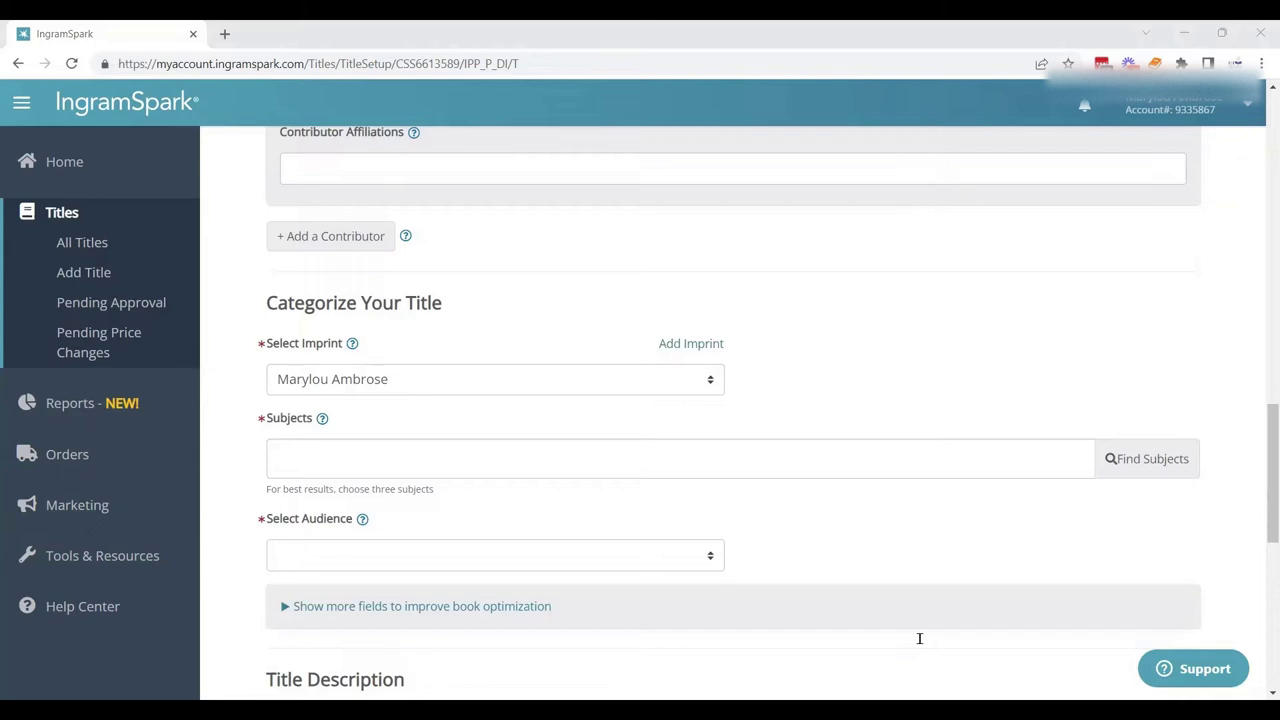
left_click(702, 346)
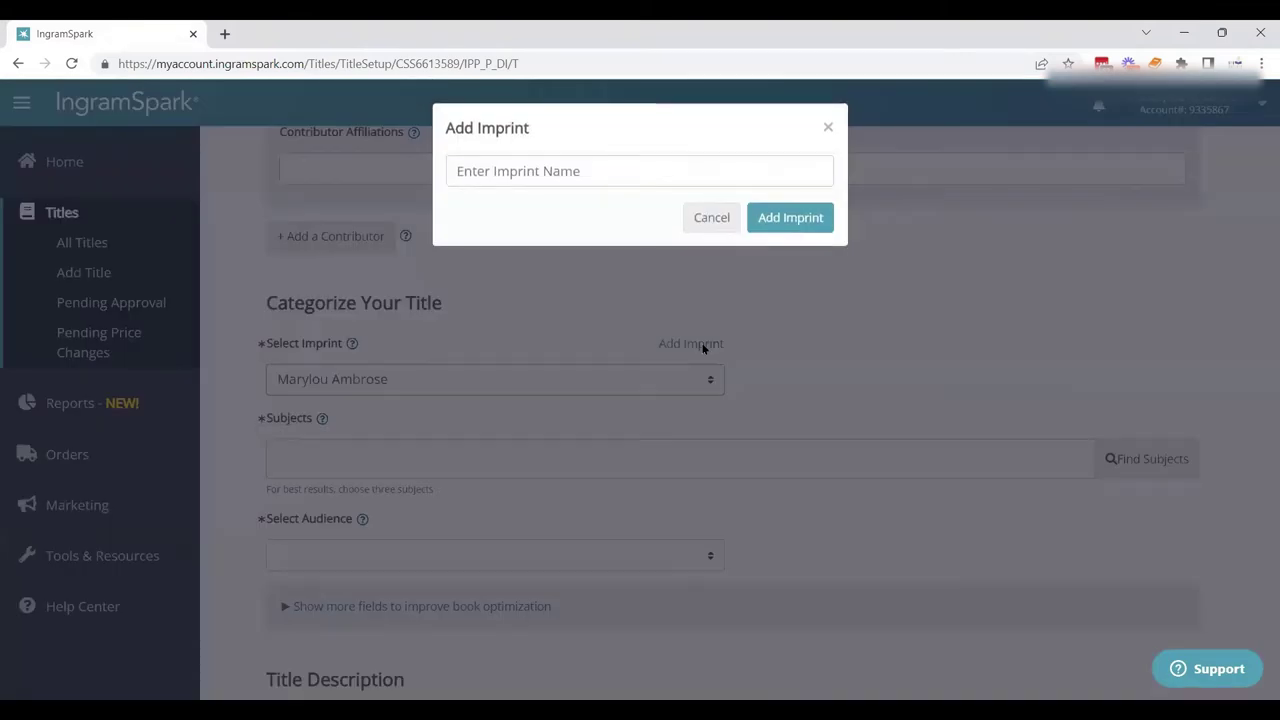
left_click(629, 170)
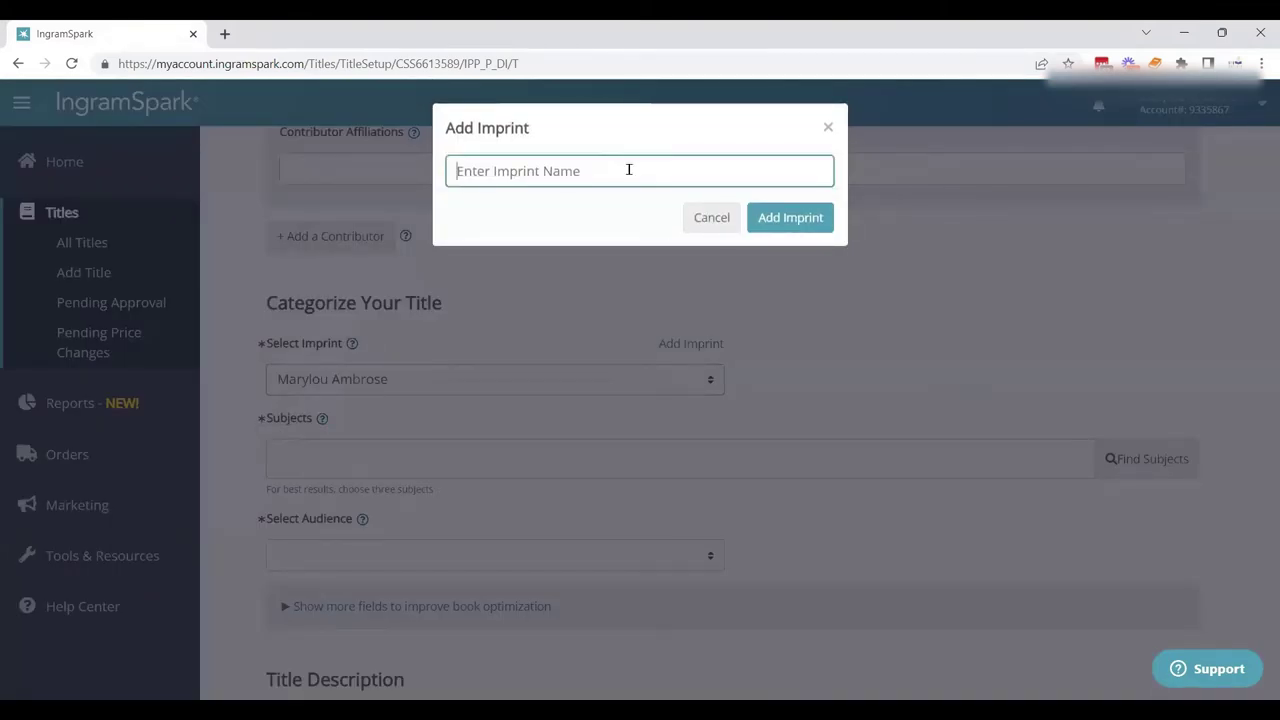
type("StoneBear Publishing")
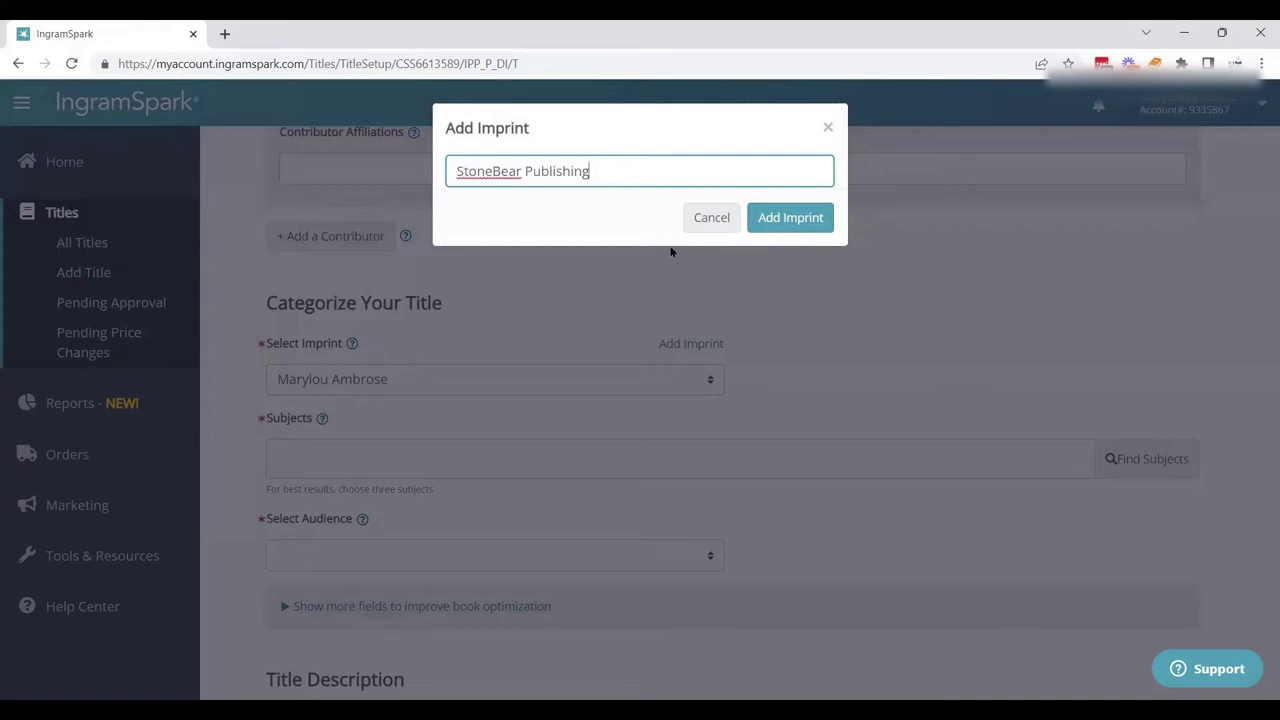
left_click(762, 220)
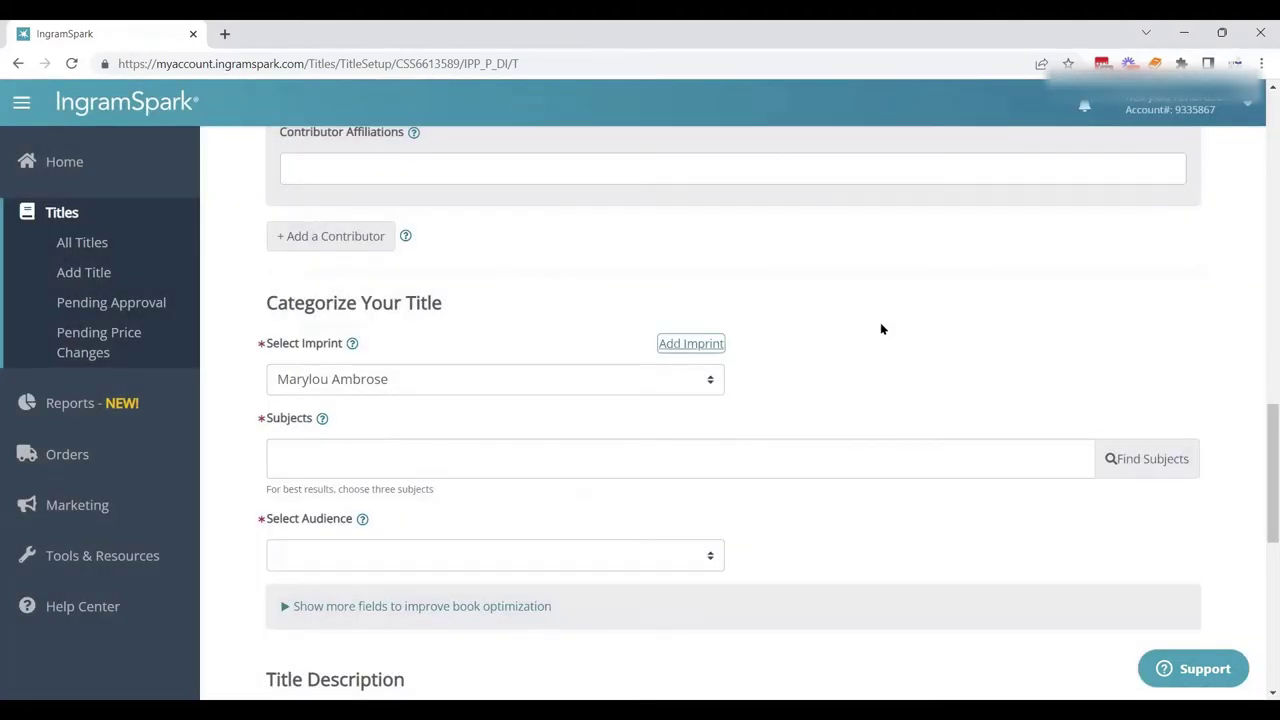
left_click(572, 383)
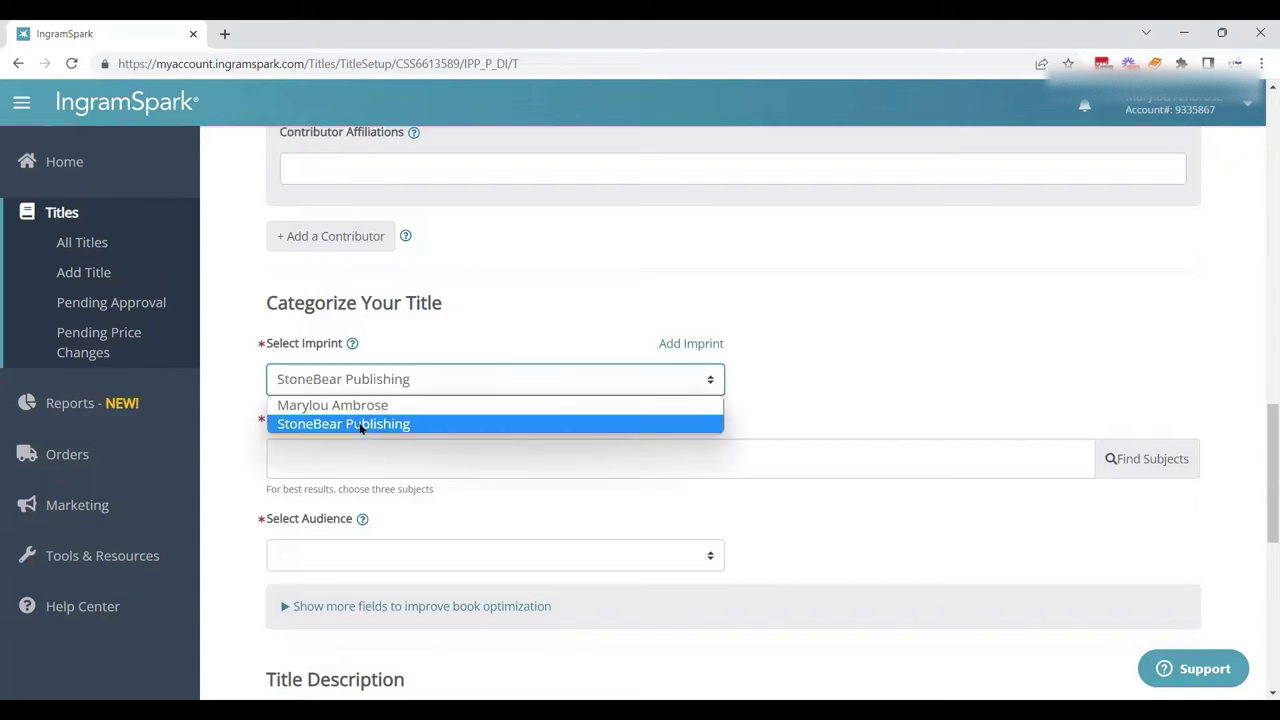
left_click(361, 426)
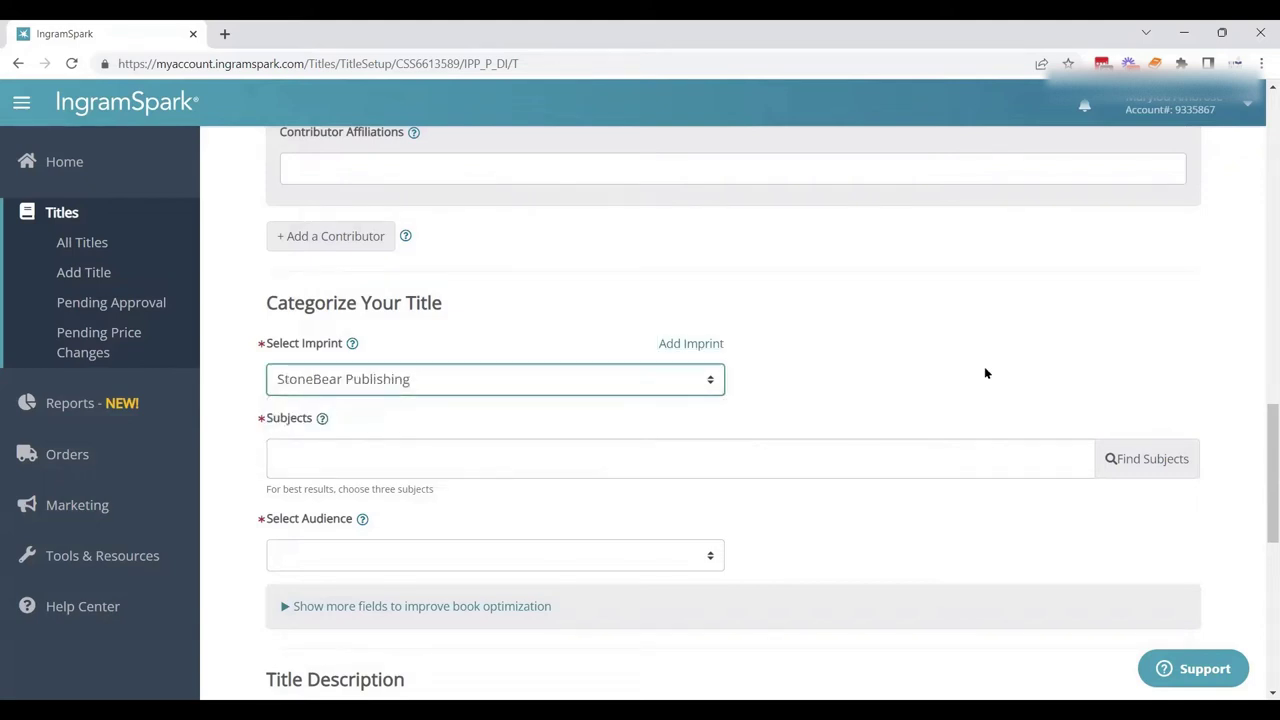
Search the subjects for code HUM000000 and add "HUMOR / General" to the title.
left_click_drag(1262, 438, 1265, 457)
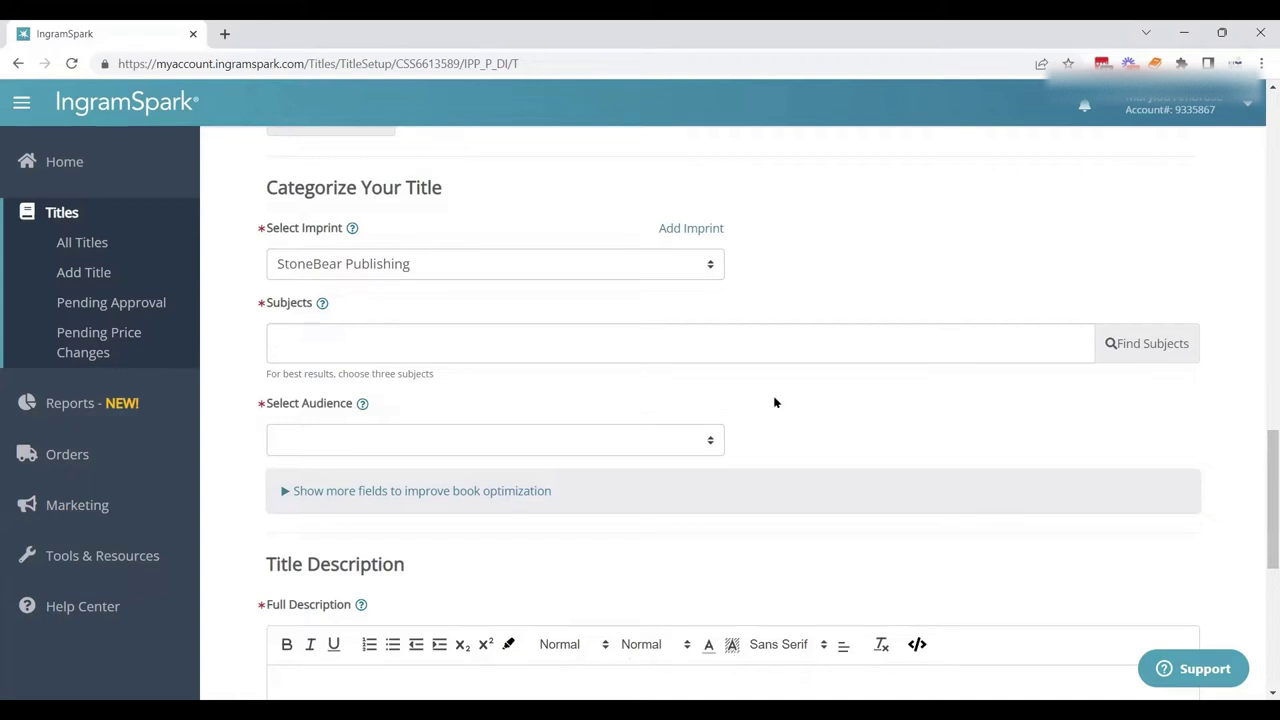
left_click(1178, 344)
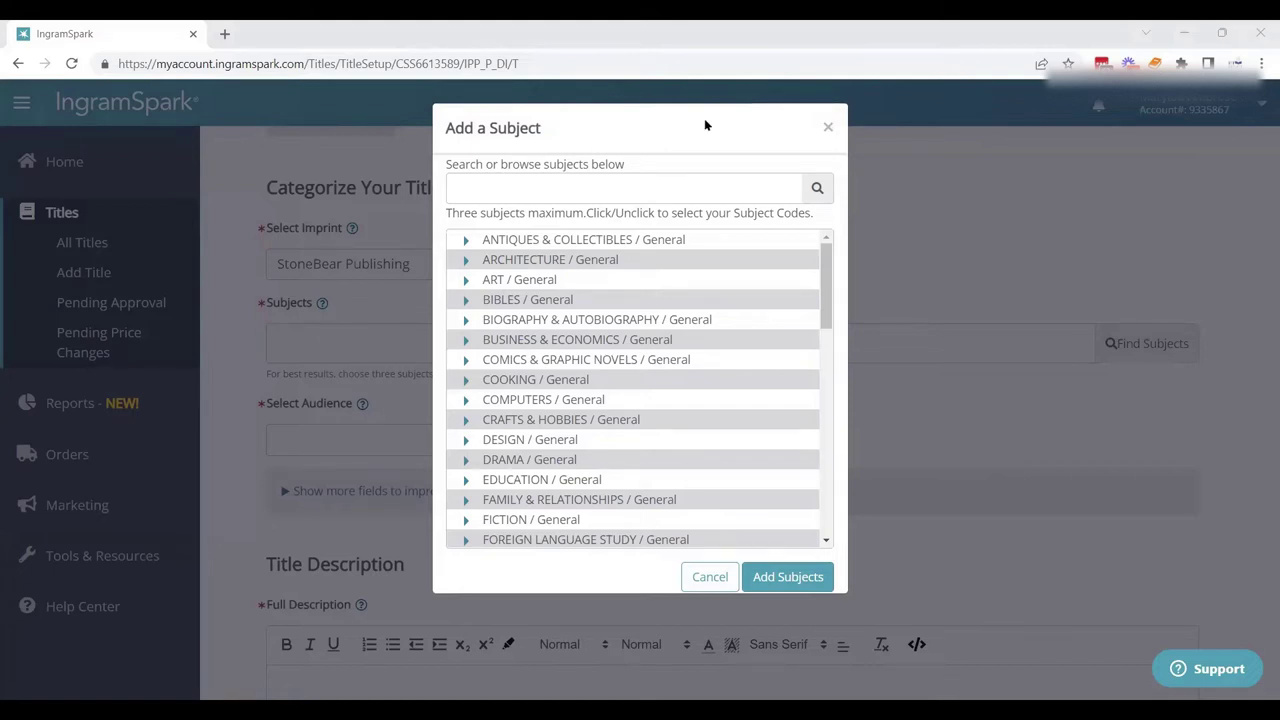
left_click(625, 187)
type("HUM000000")
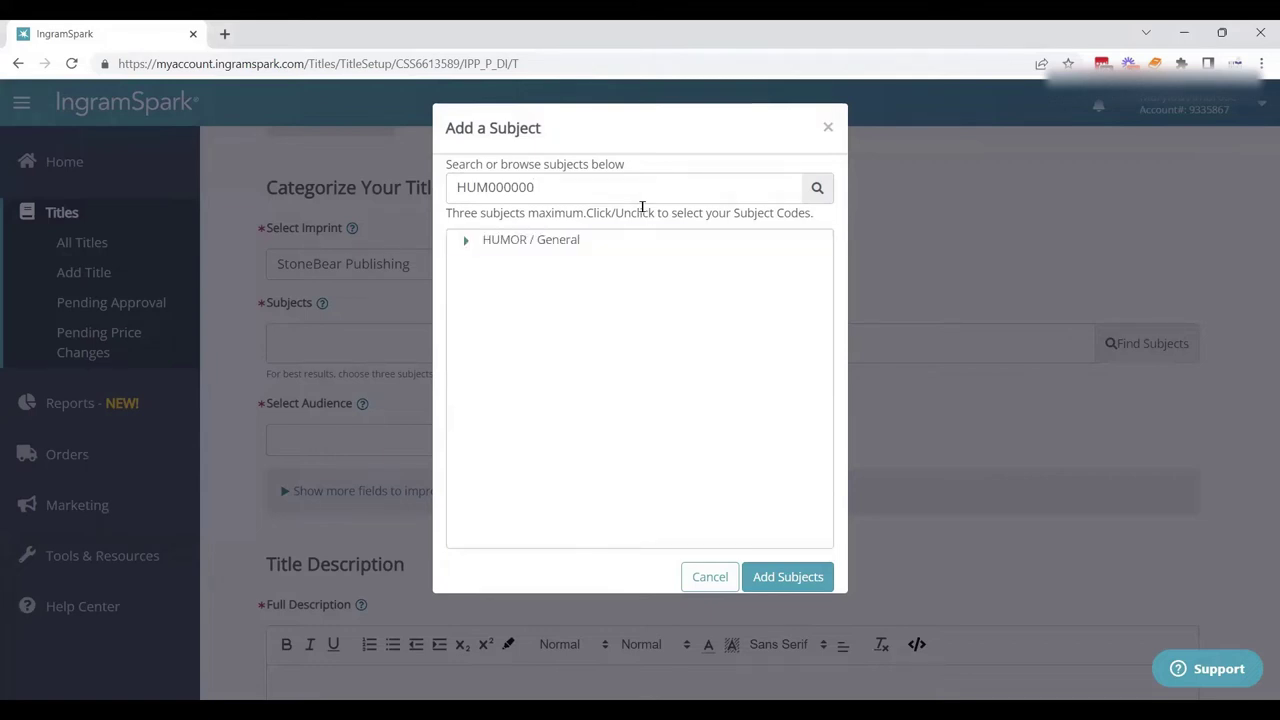
left_click(650, 240)
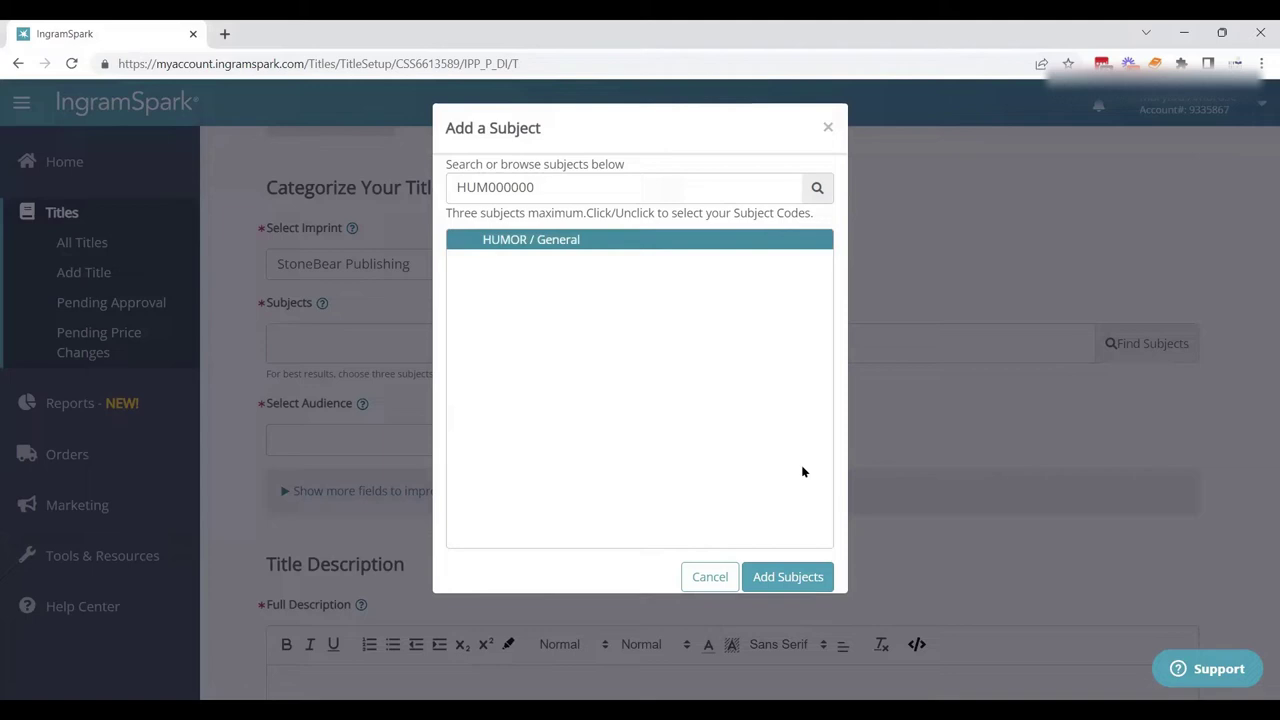
left_click(783, 580)
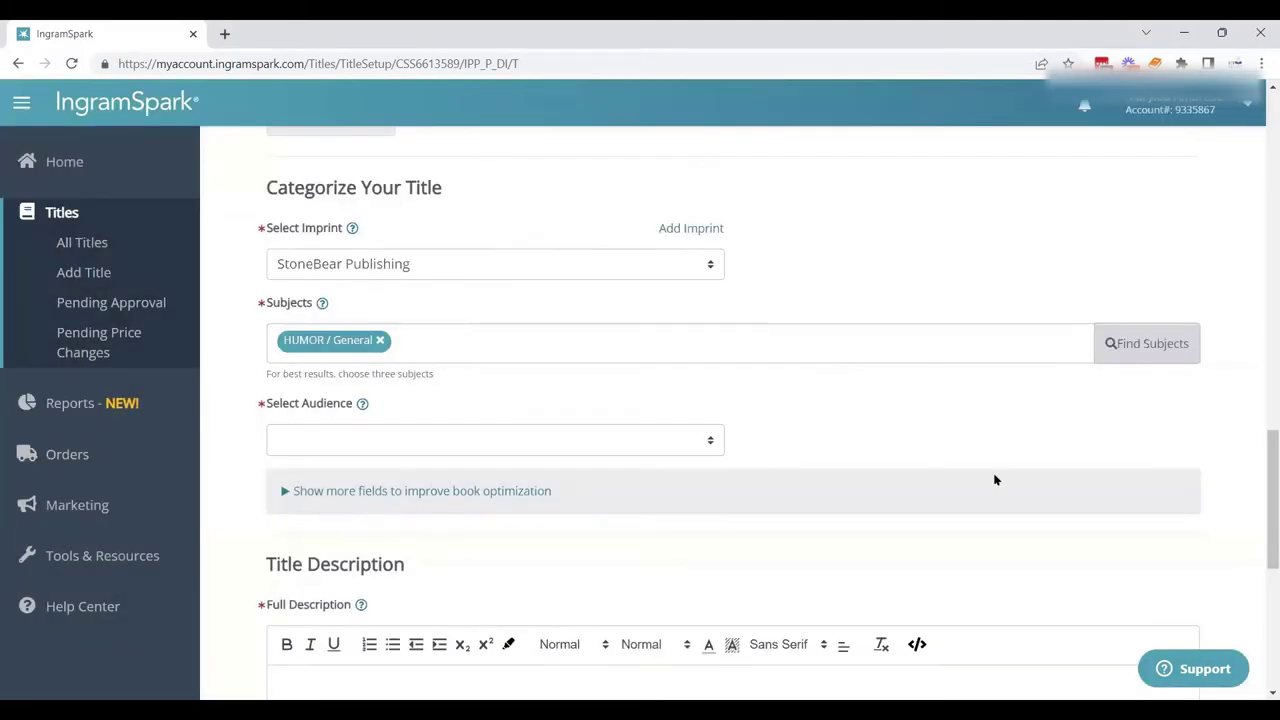
Search the subjects for "amateur" and add "FICTION / Mystery & Detective / Amateur Sleuth" to the title.
left_click(1143, 350)
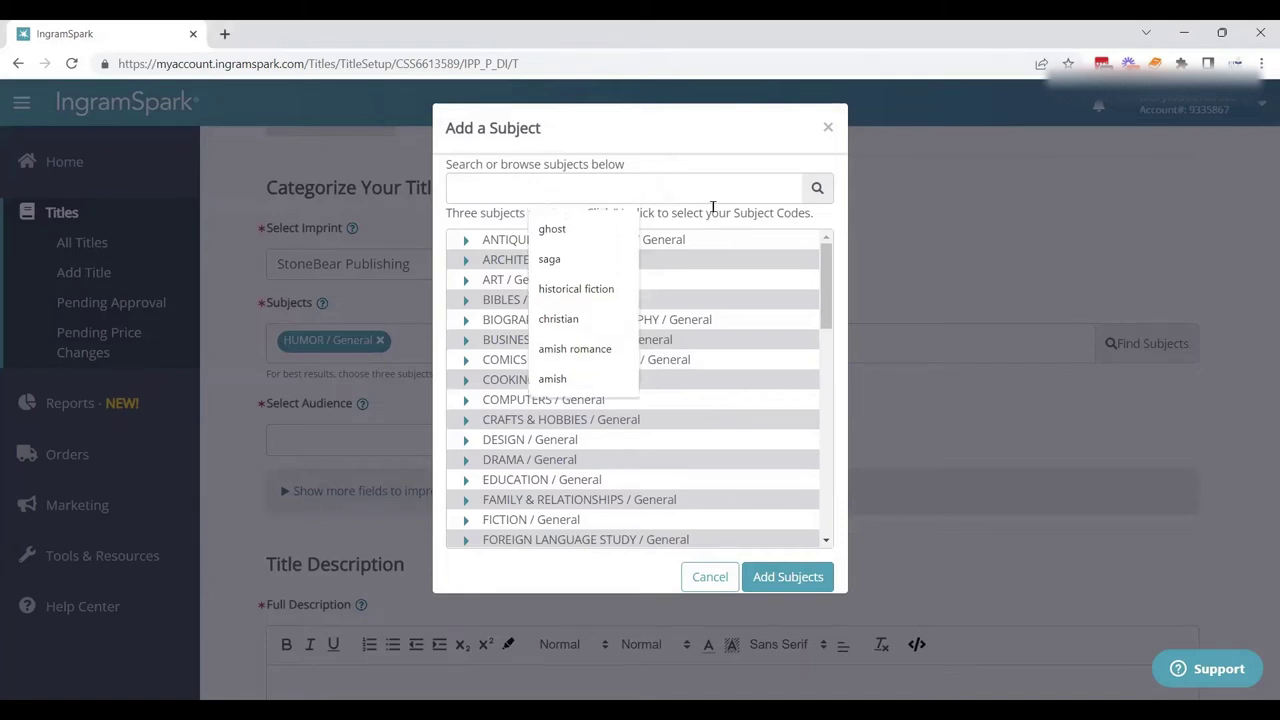
type("amate")
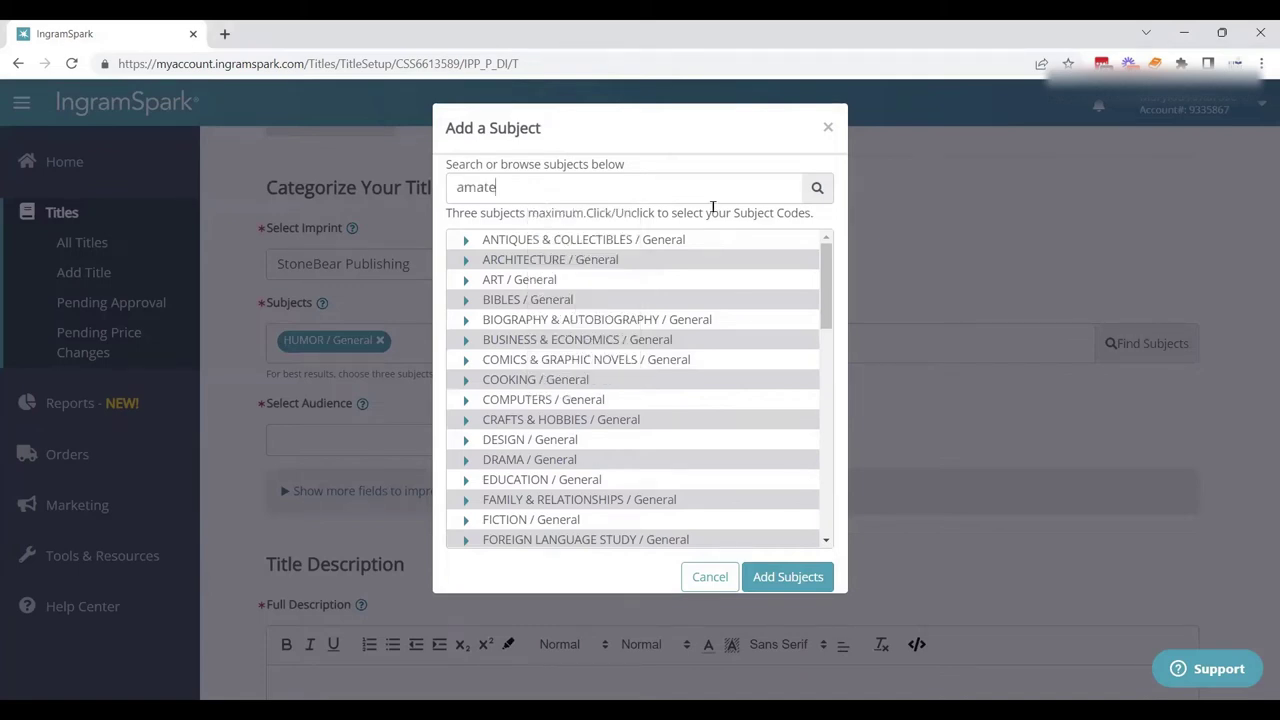
type("ur")
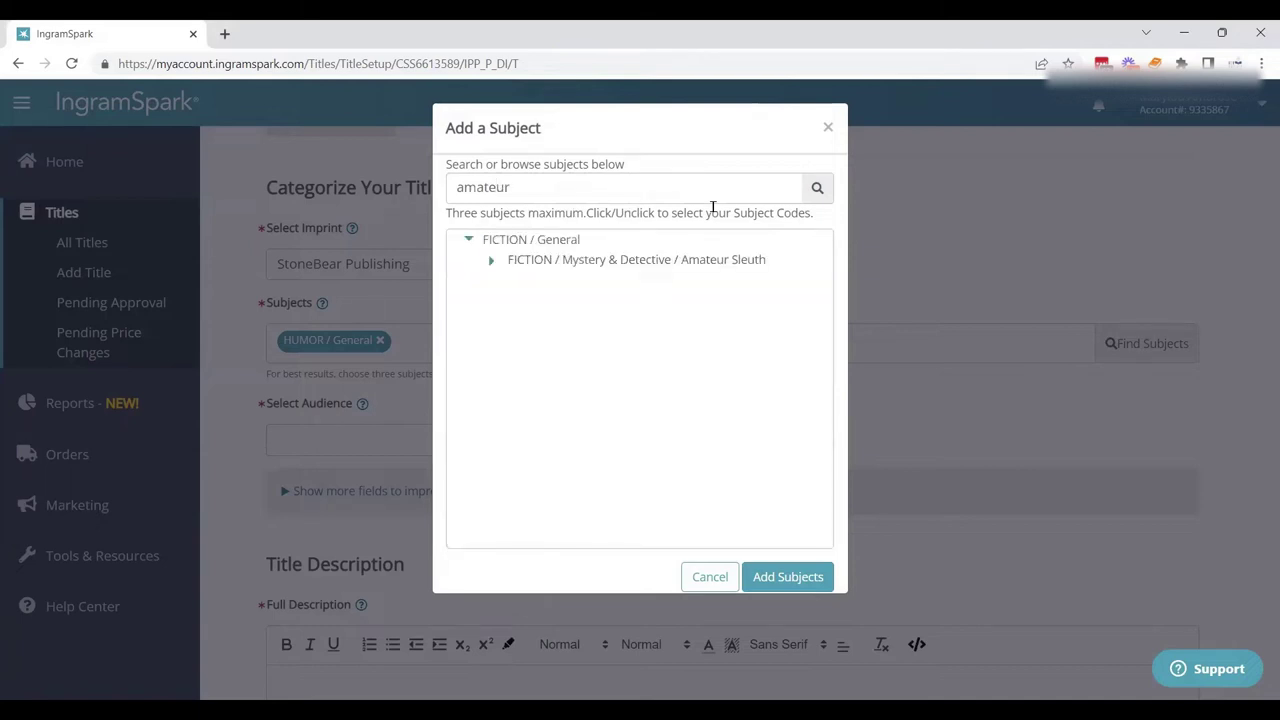
left_click(614, 256)
left_click(778, 577)
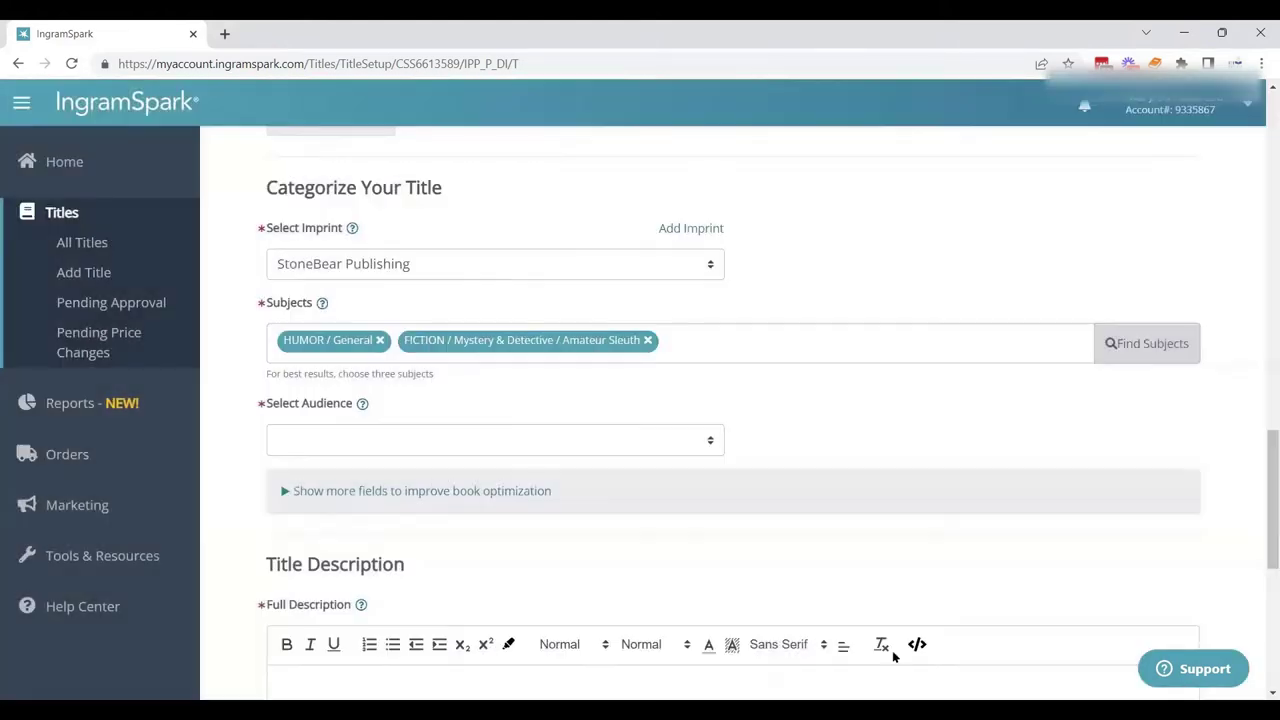
Search the subjects for "paranormal" and add "FICTION / Mystery & Detective / Cozy / Paranormal" to the title.
left_click(1156, 357)
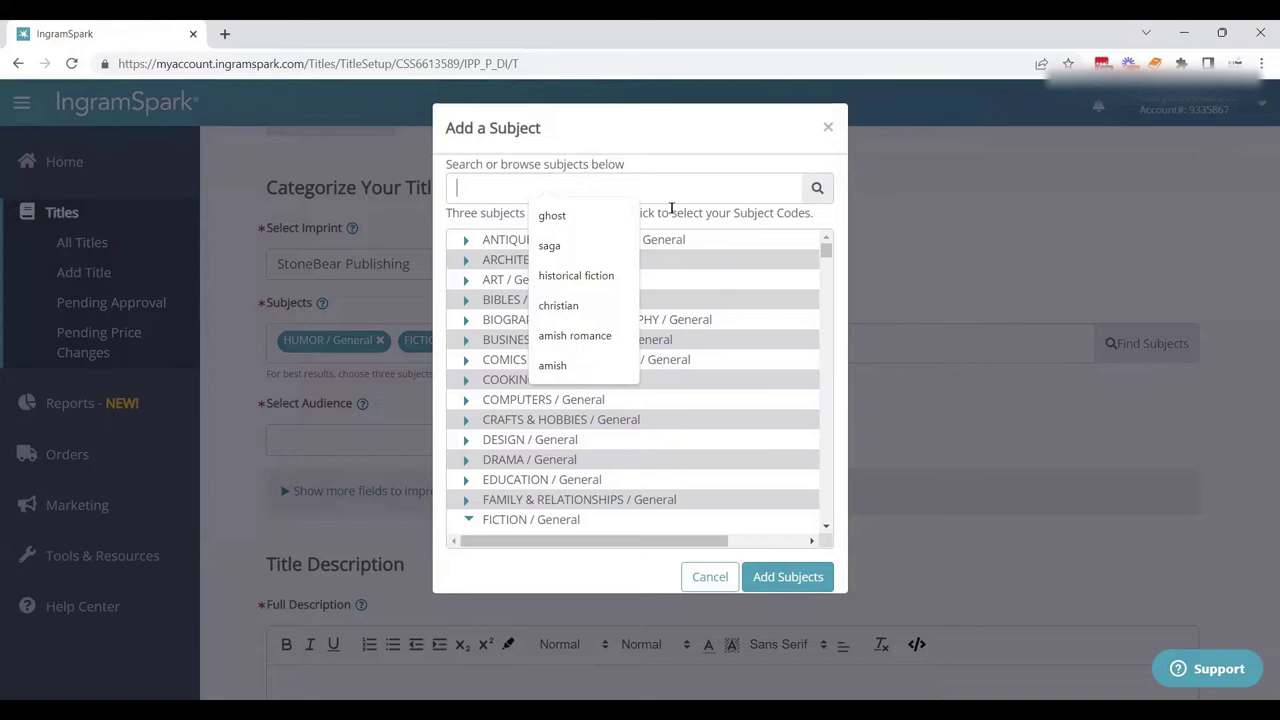
type("paranormal")
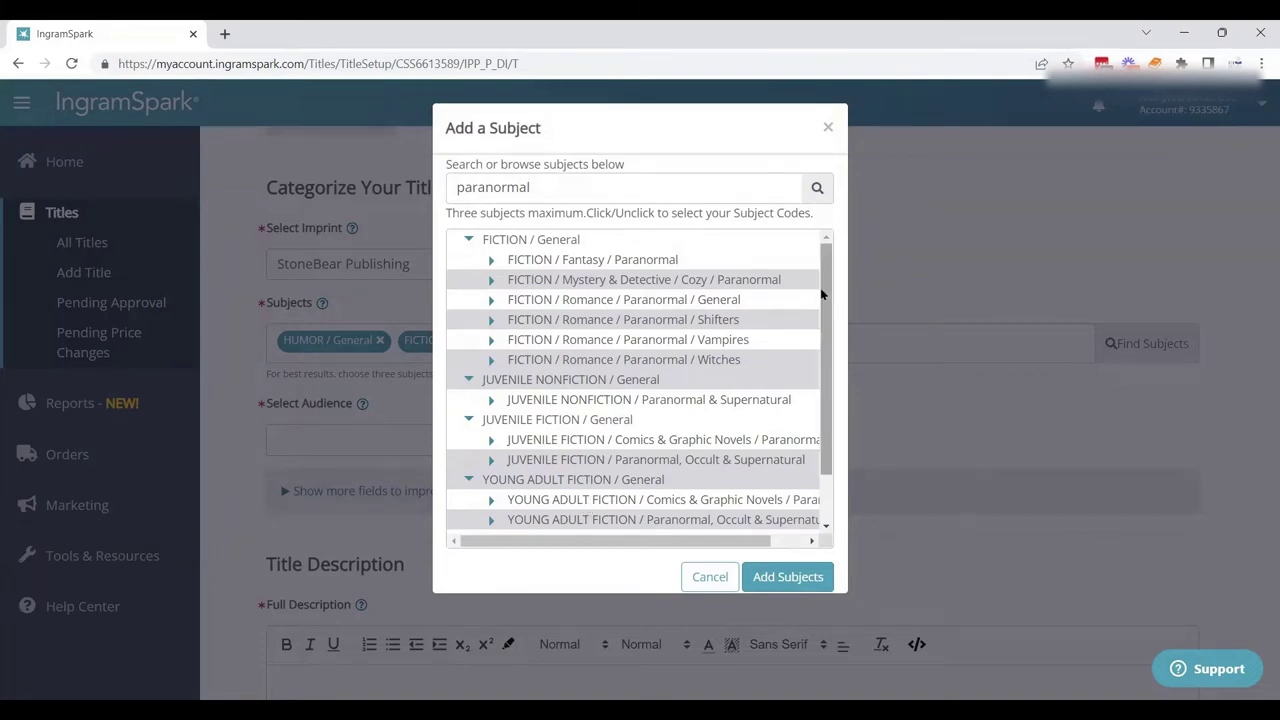
scroll(808, 354, "down", 1)
left_click_drag(820, 343, 817, 251)
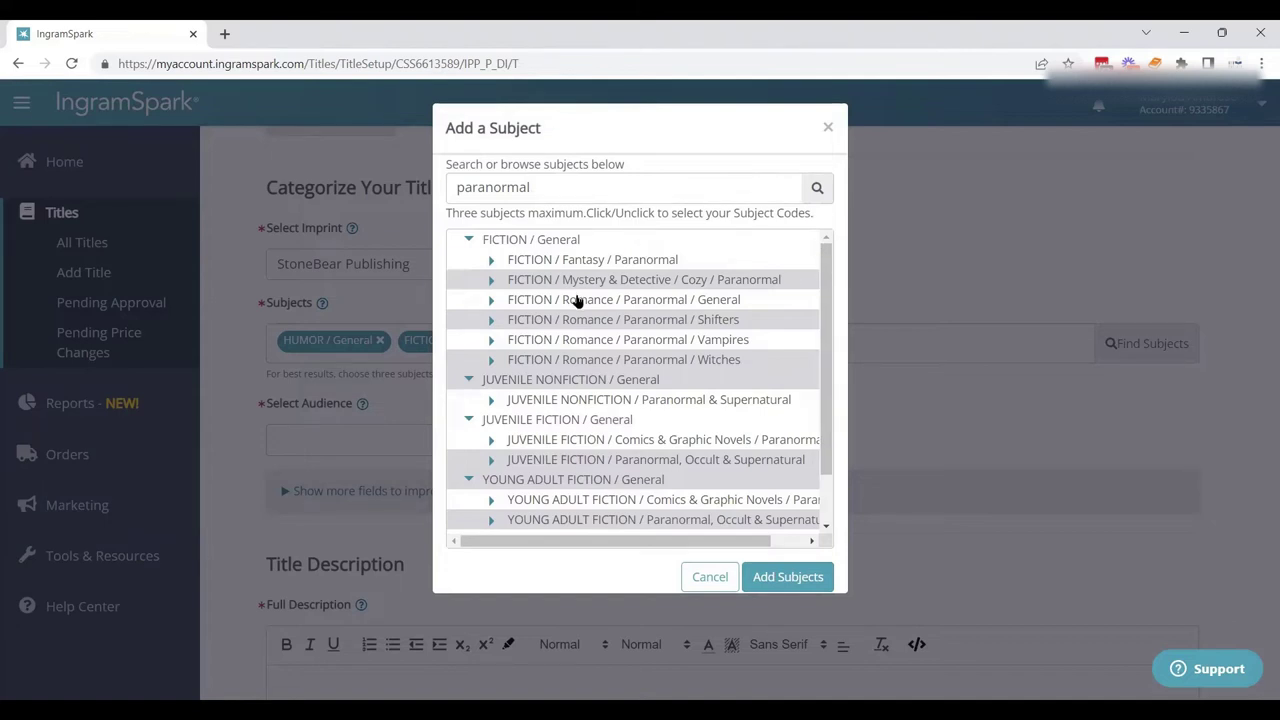
left_click(651, 284)
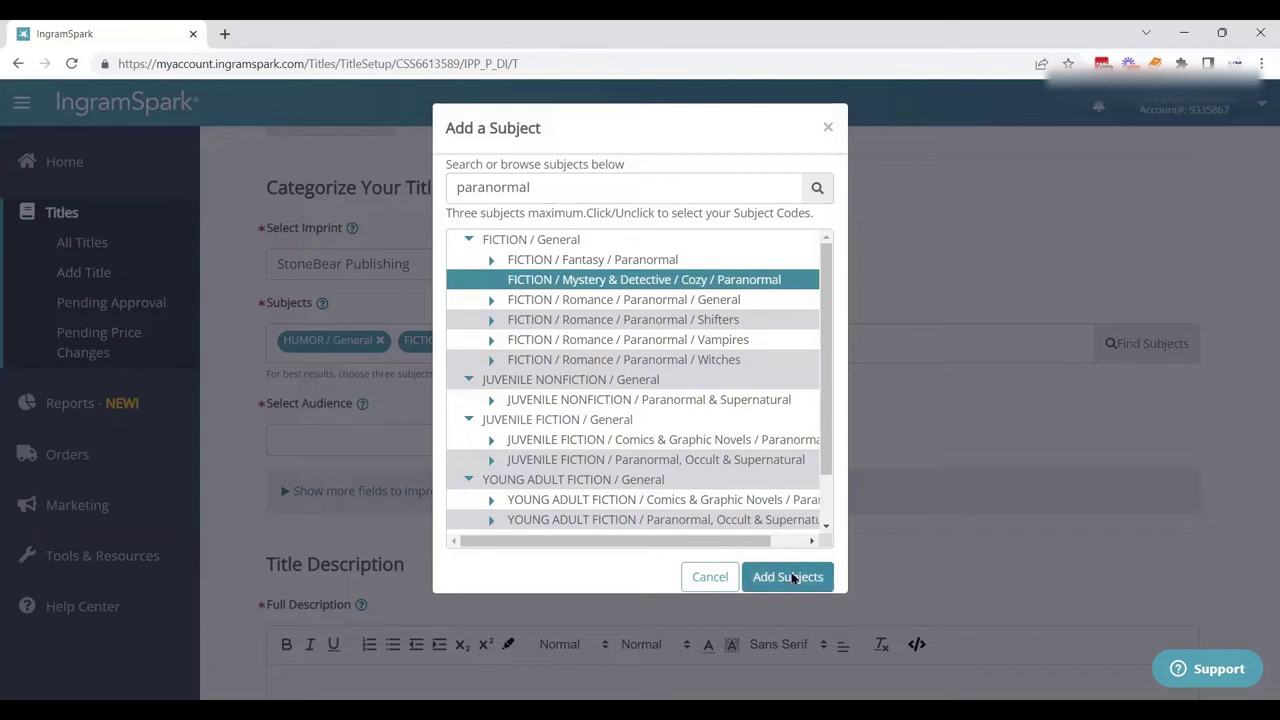
left_click(789, 577)
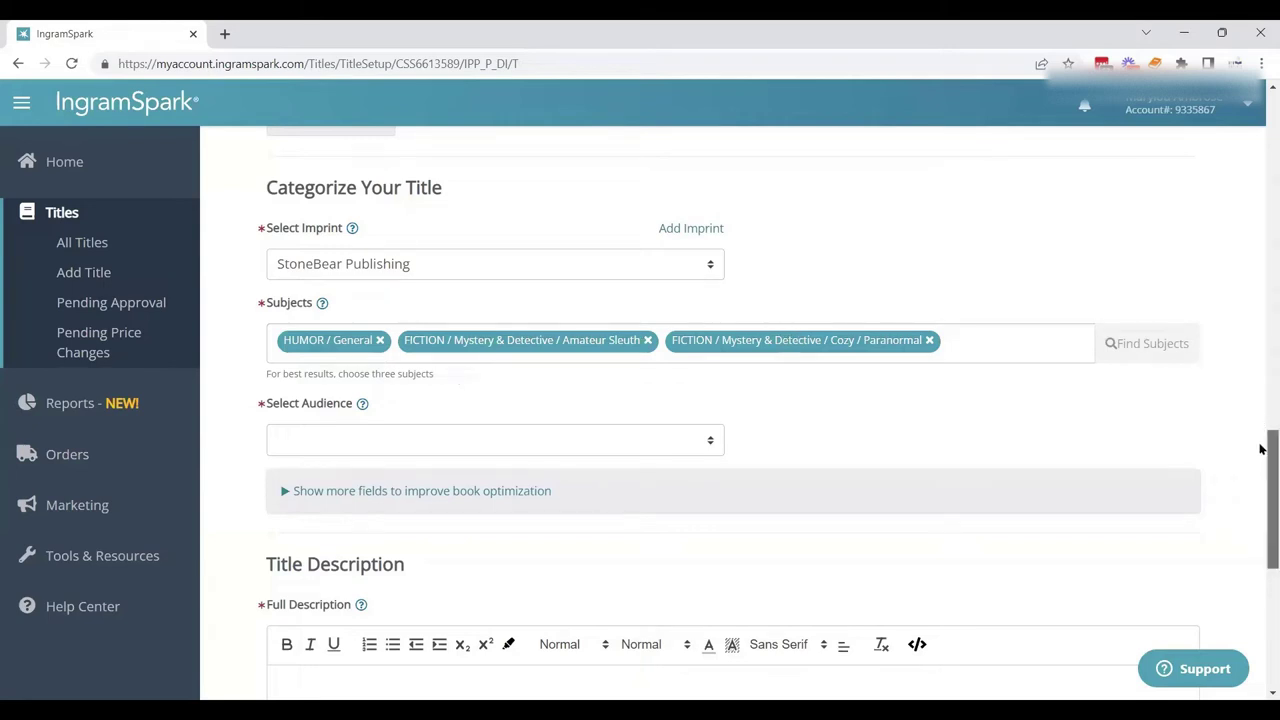
Set the title's audience to Trade/General (Adult).
left_click_drag(1261, 449, 1266, 473)
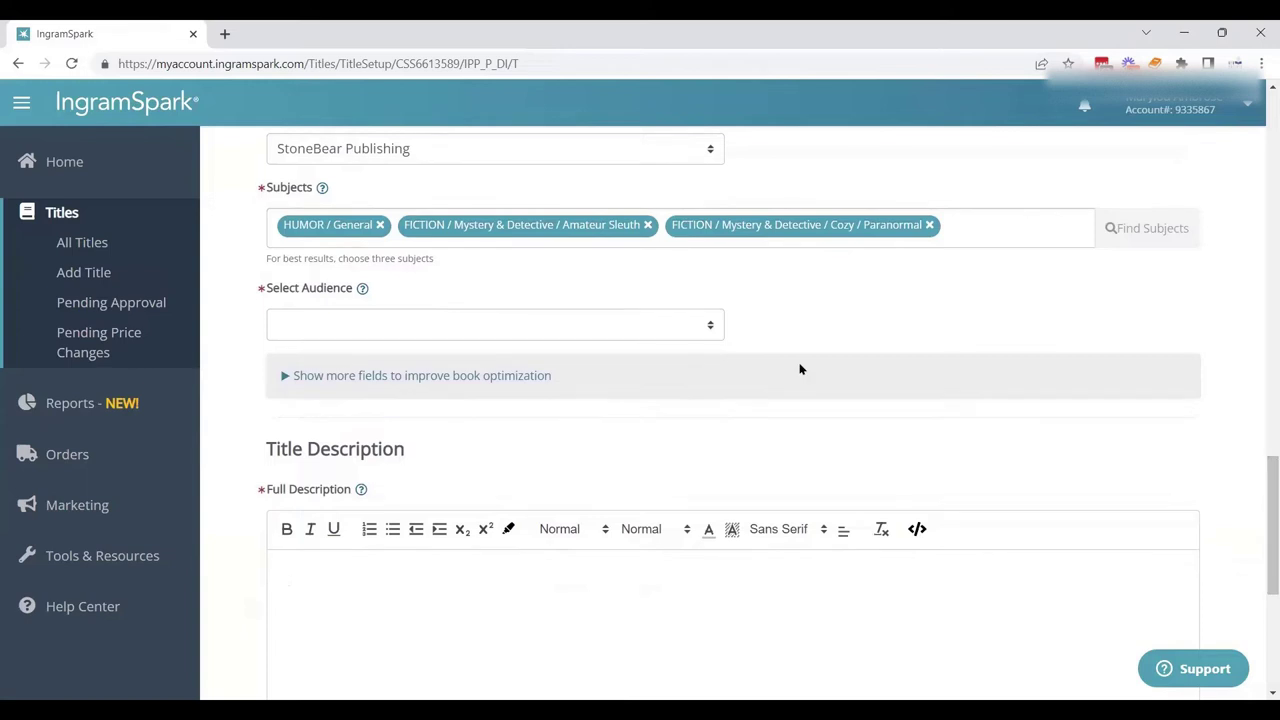
left_click(678, 330)
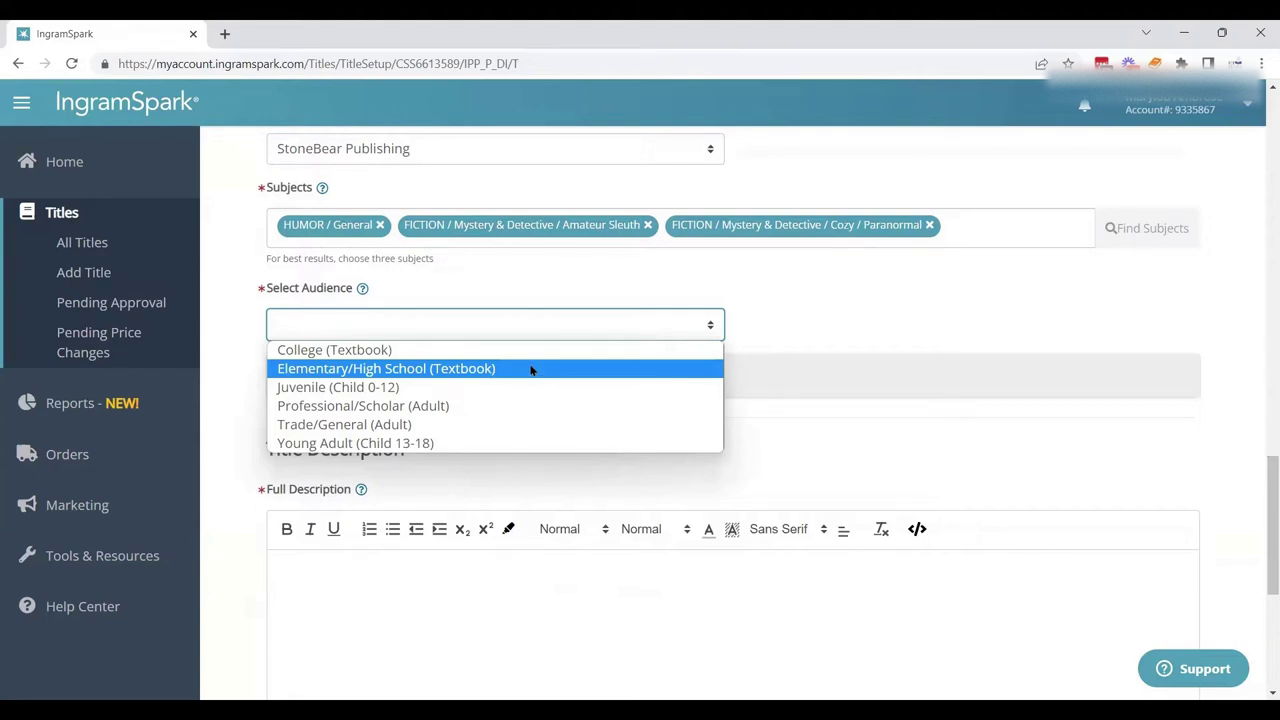
left_click(442, 426)
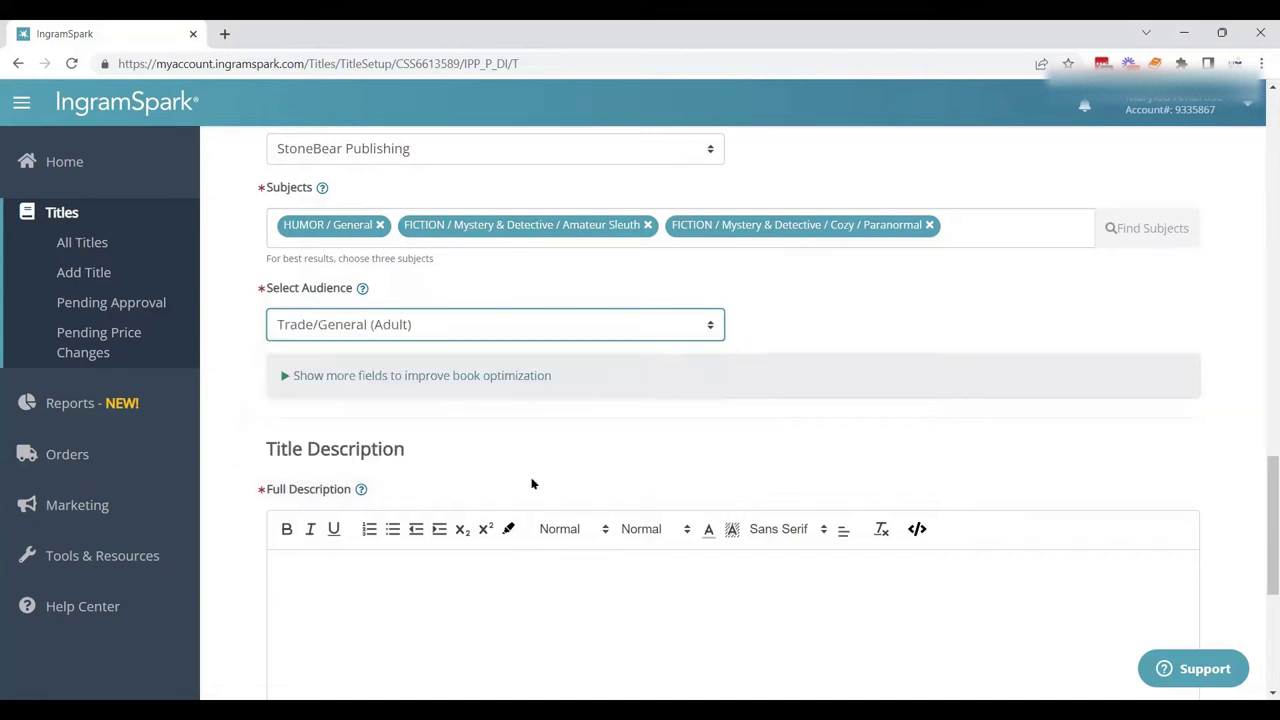
Expand the optional categorization fields and review the regional subject, Thema subjects, and table of contents entries.
left_click(288, 376)
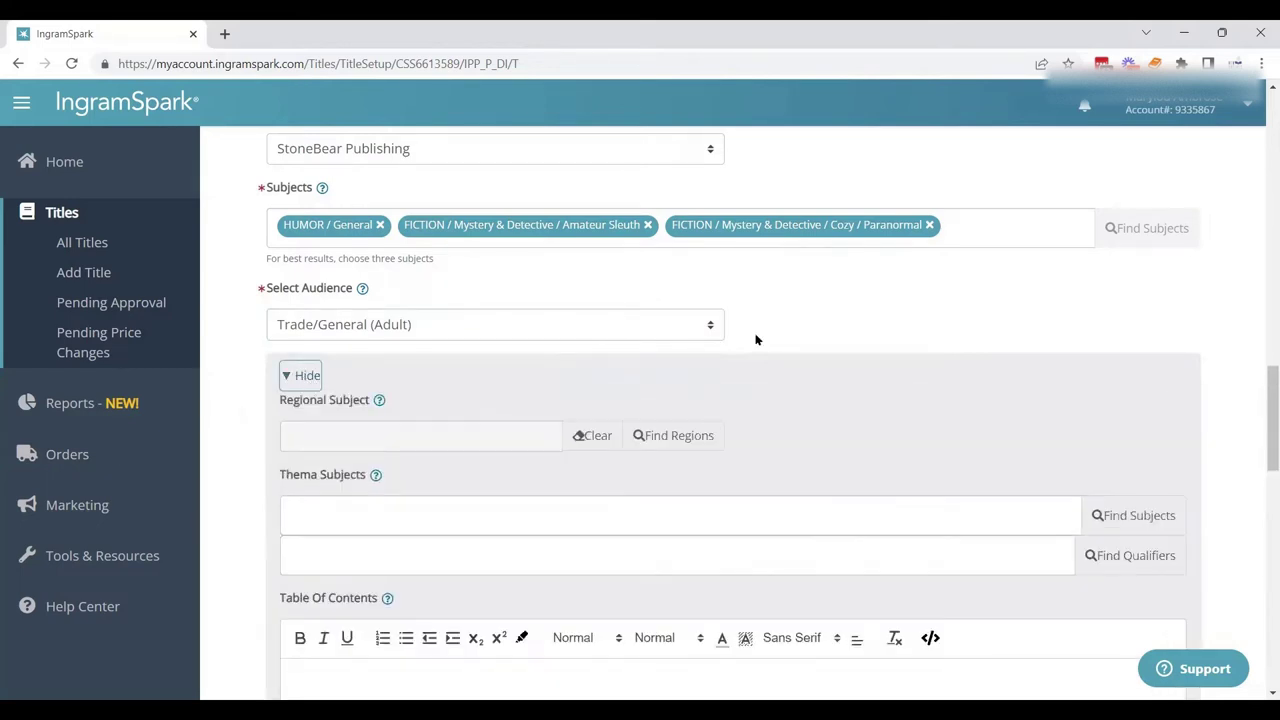
left_click_drag(1262, 382, 1262, 438)
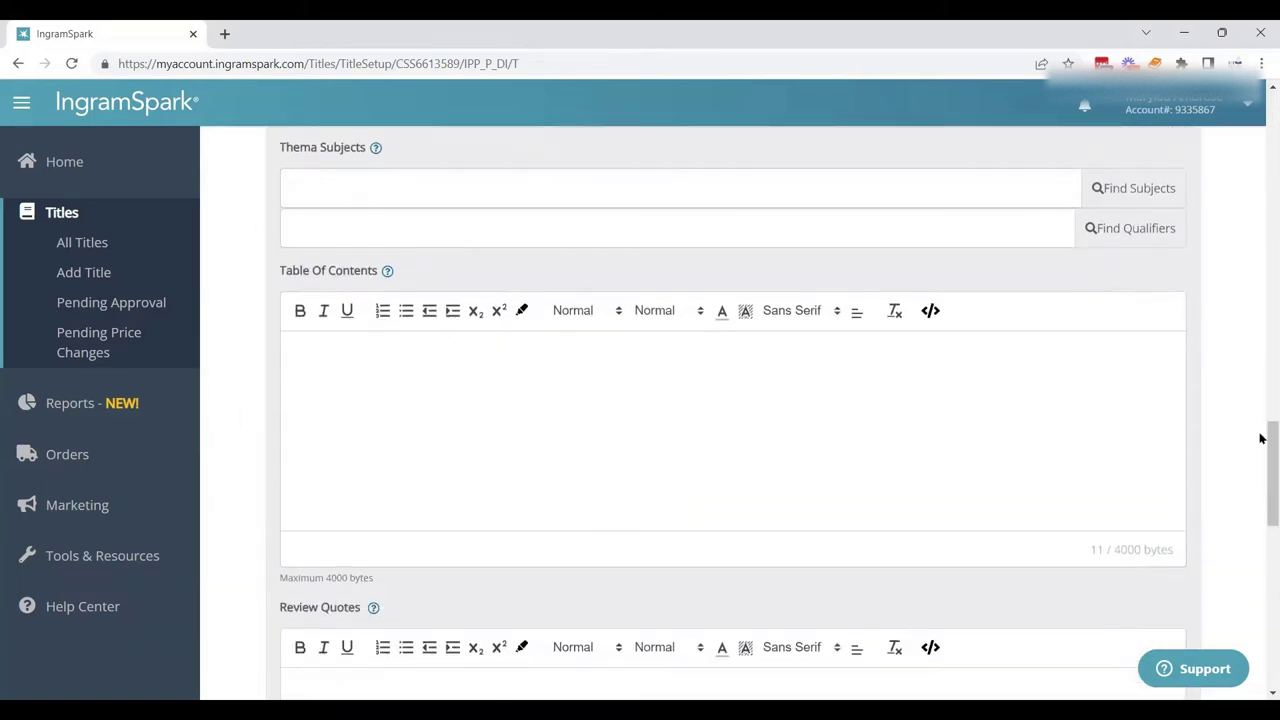
left_click(782, 410)
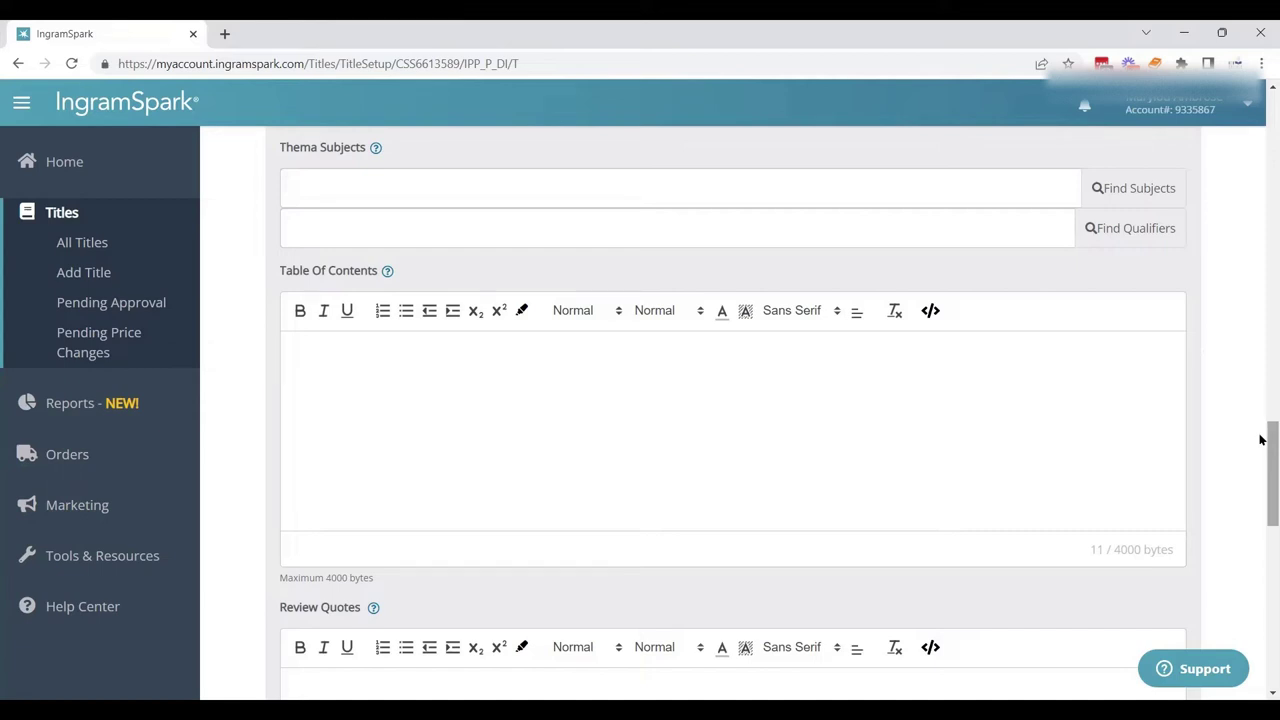
Enter "The best book ever written!" - Reviewer as sample text in the Review Quotes field.
left_click_drag(1261, 440, 1261, 490)
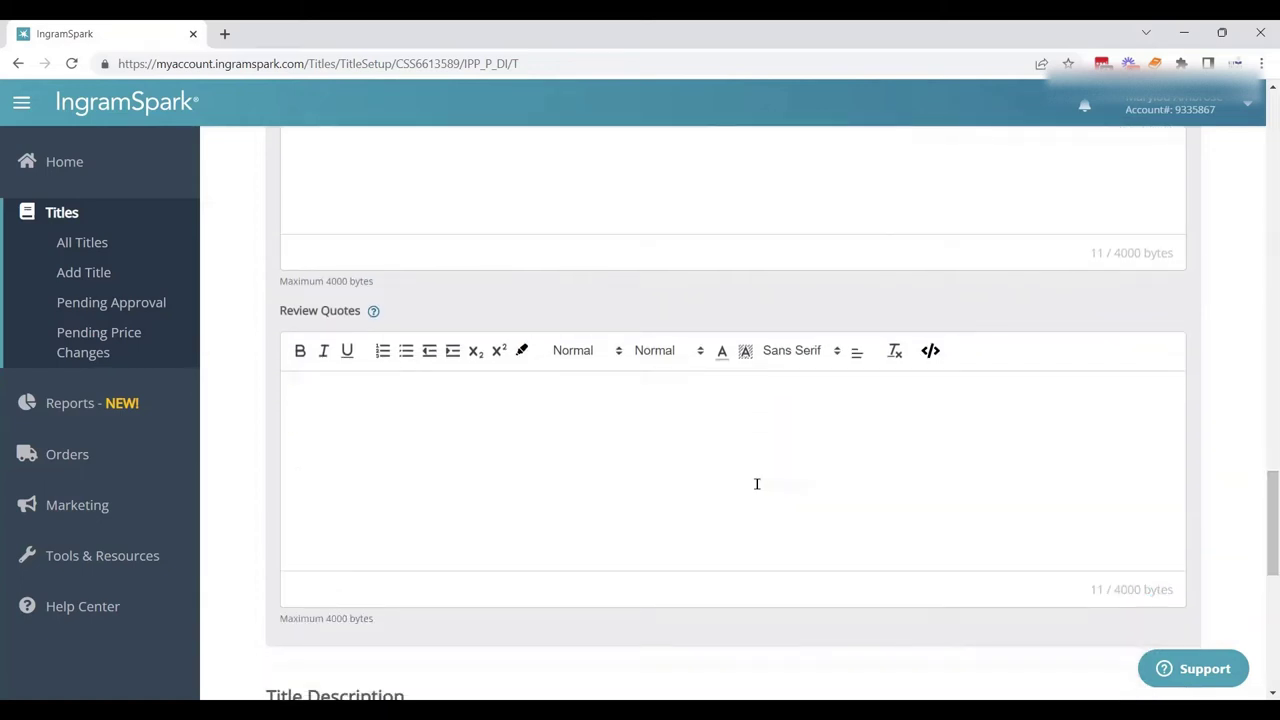
left_click(536, 454)
type("\"The best book ever writen!")
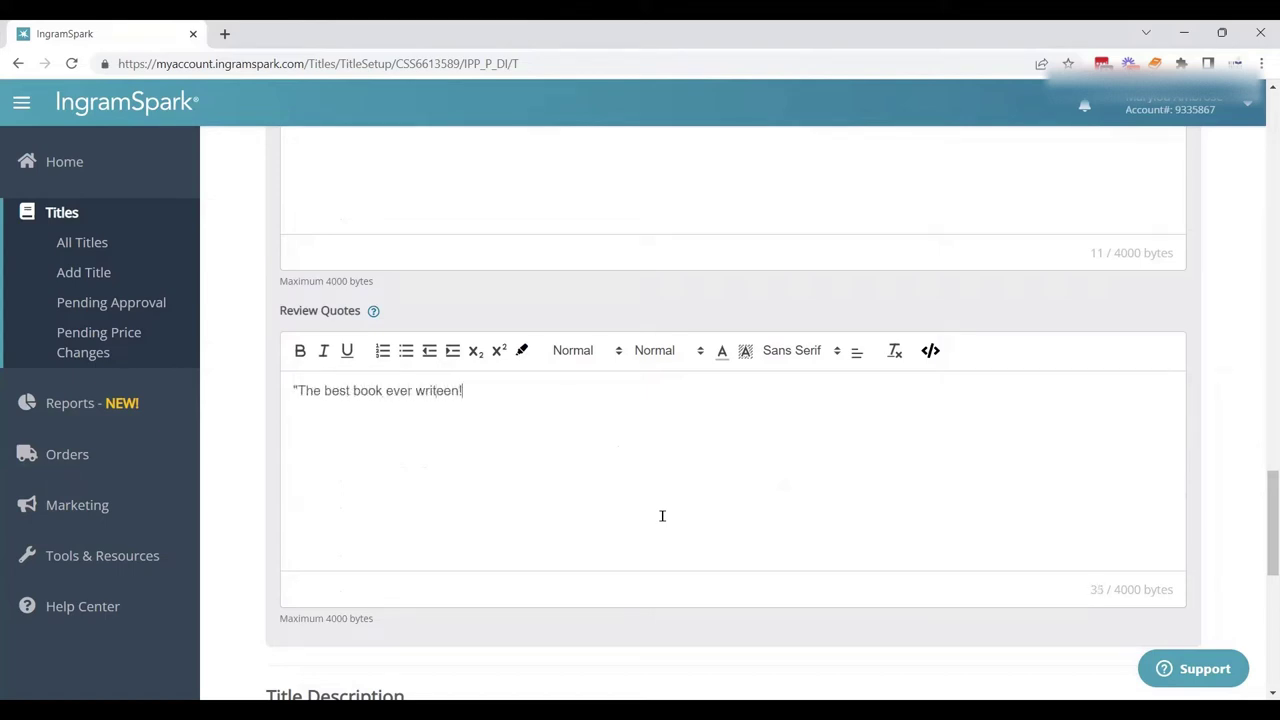
key("BackSpace")
key("BackSpace")
type("ten!\" - Reviewer")
Italicize the "- Reviewer" attribution and make the quoted sentence bold in the Review Quotes.
left_click_drag(532, 390, 467, 390)
left_click(323, 350)
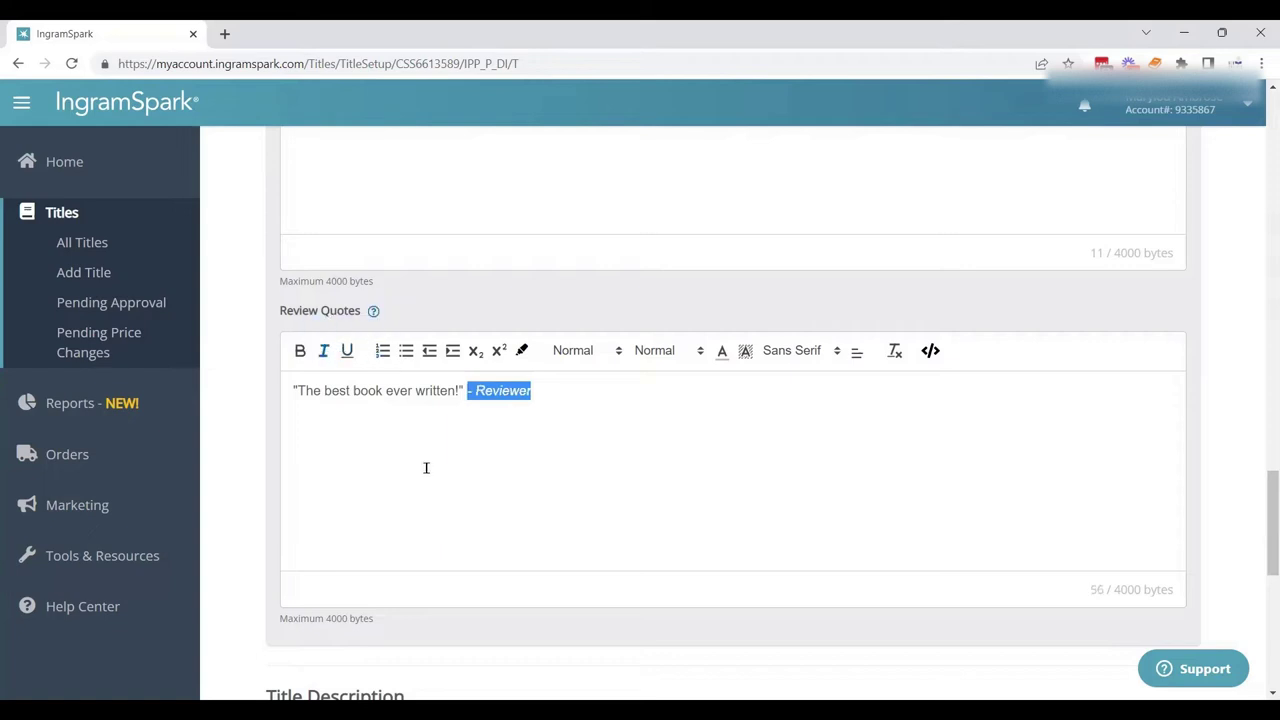
left_click(426, 466)
left_click_drag(466, 390, 287, 373)
left_click(300, 350)
left_click(376, 422)
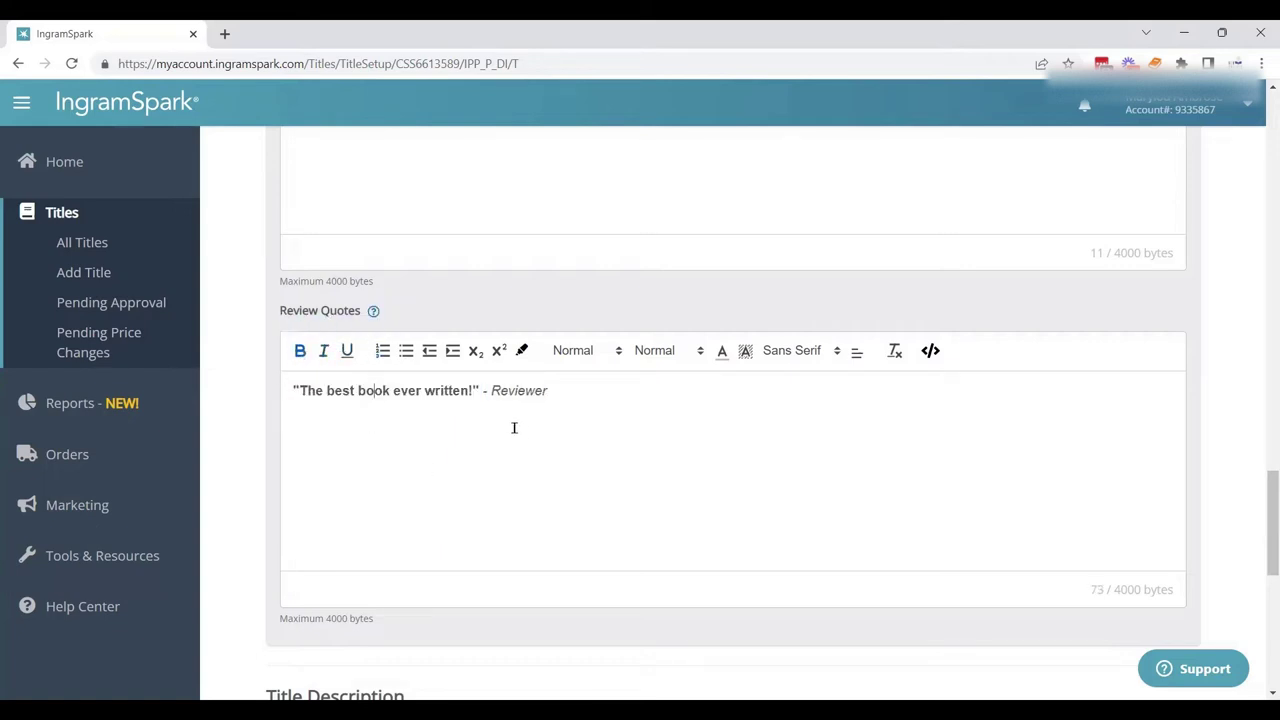
Clear all the sample text from the Review Quotes field.
left_click(580, 395)
key("ctrl+a")
key("BackSpace")
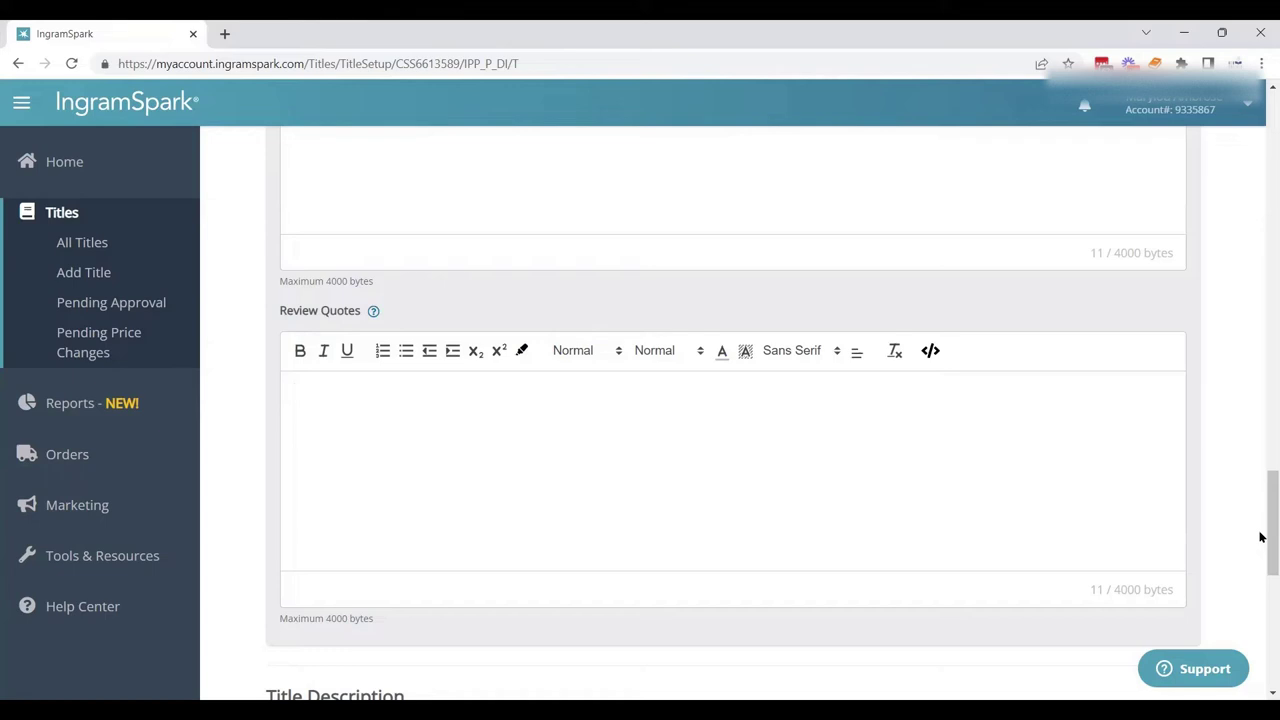
Paste the book's blurb into the Full Description, insert a blank line after the bold opening question, and check the text through to its end.
left_click_drag(1260, 537, 1260, 613)
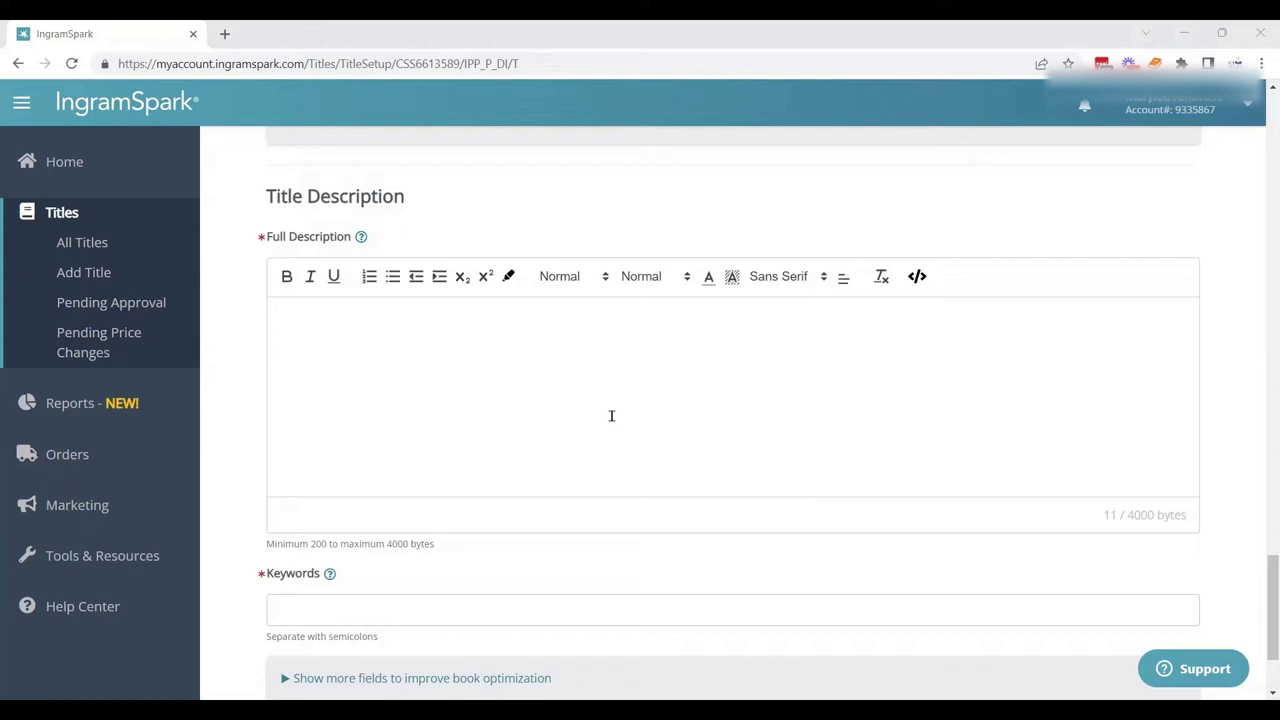
left_click(530, 385)
key("ctrl+v")
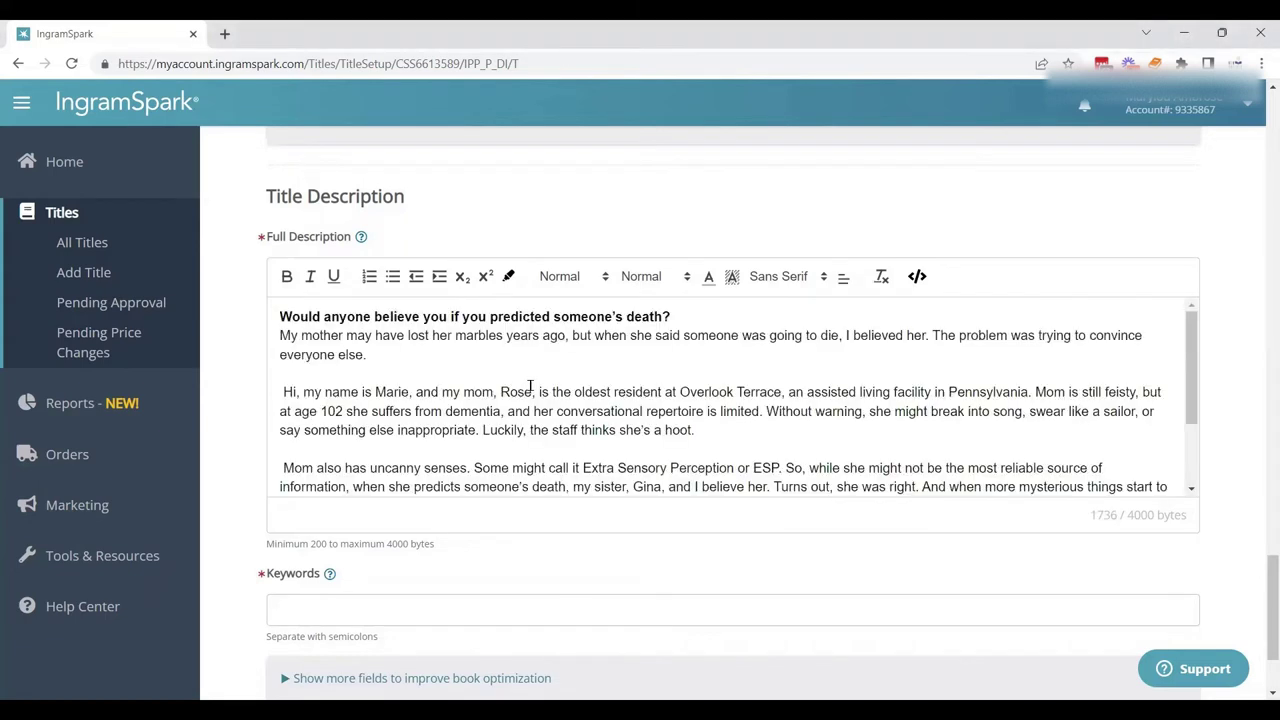
left_click(687, 319)
key("Return")
left_click_drag(1194, 386, 1183, 325)
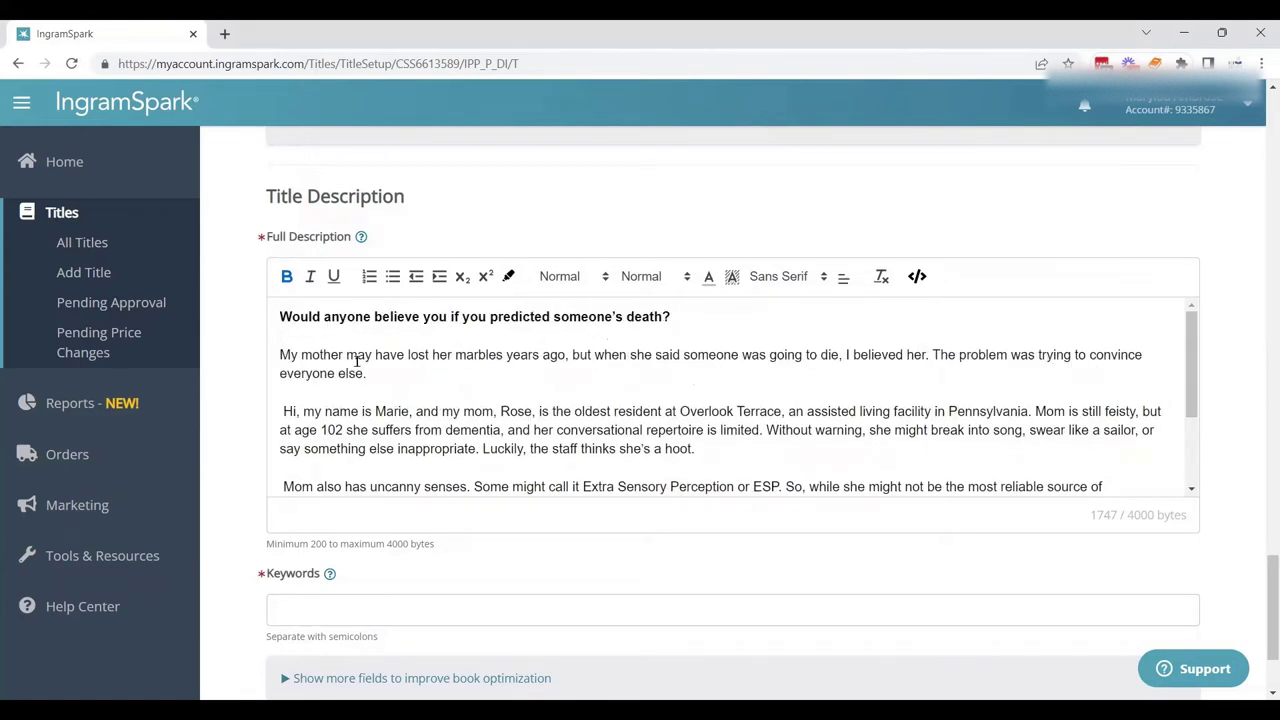
left_click(297, 383)
left_click_drag(690, 316, 260, 302)
left_click(299, 331)
left_click_drag(1191, 348, 1193, 434)
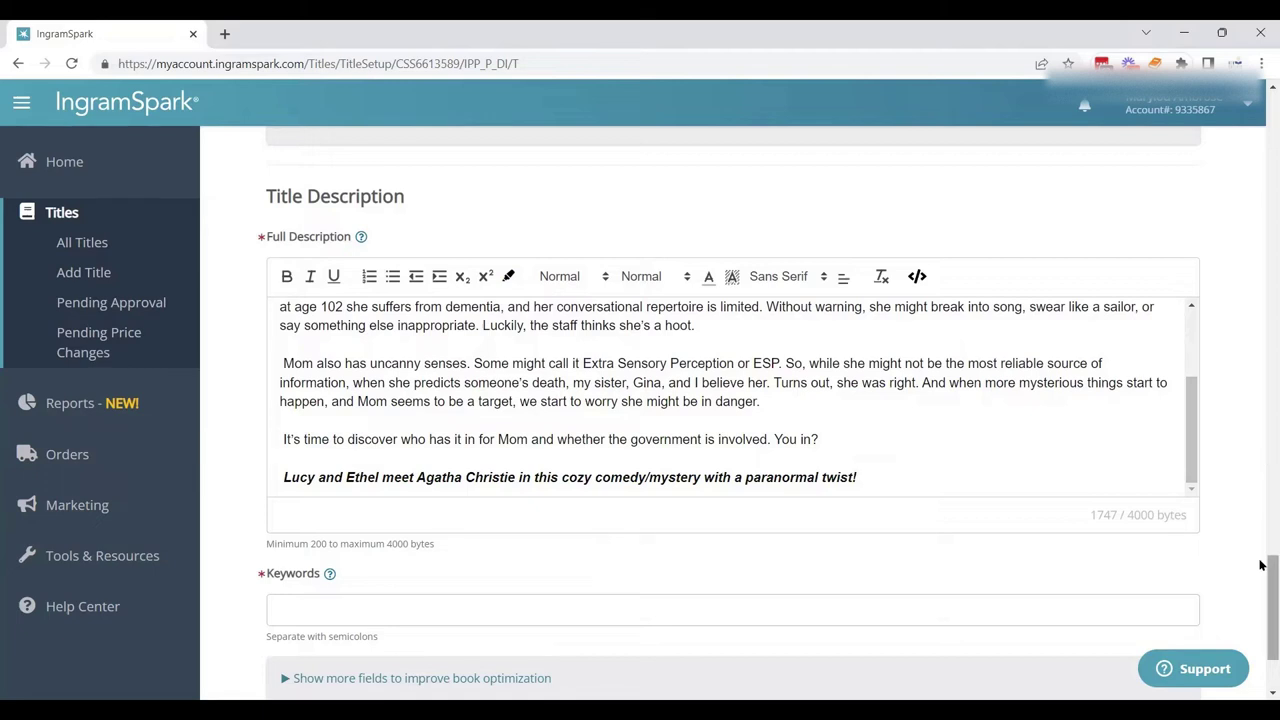
Set the keywords to "cozy mystery; paranormal; Psychic mysteries; geezer lit; cozy mysteries; mystery series; amateur sleuth; sisters; dementia; aging parents; ESP".
left_click_drag(1268, 562, 1266, 586)
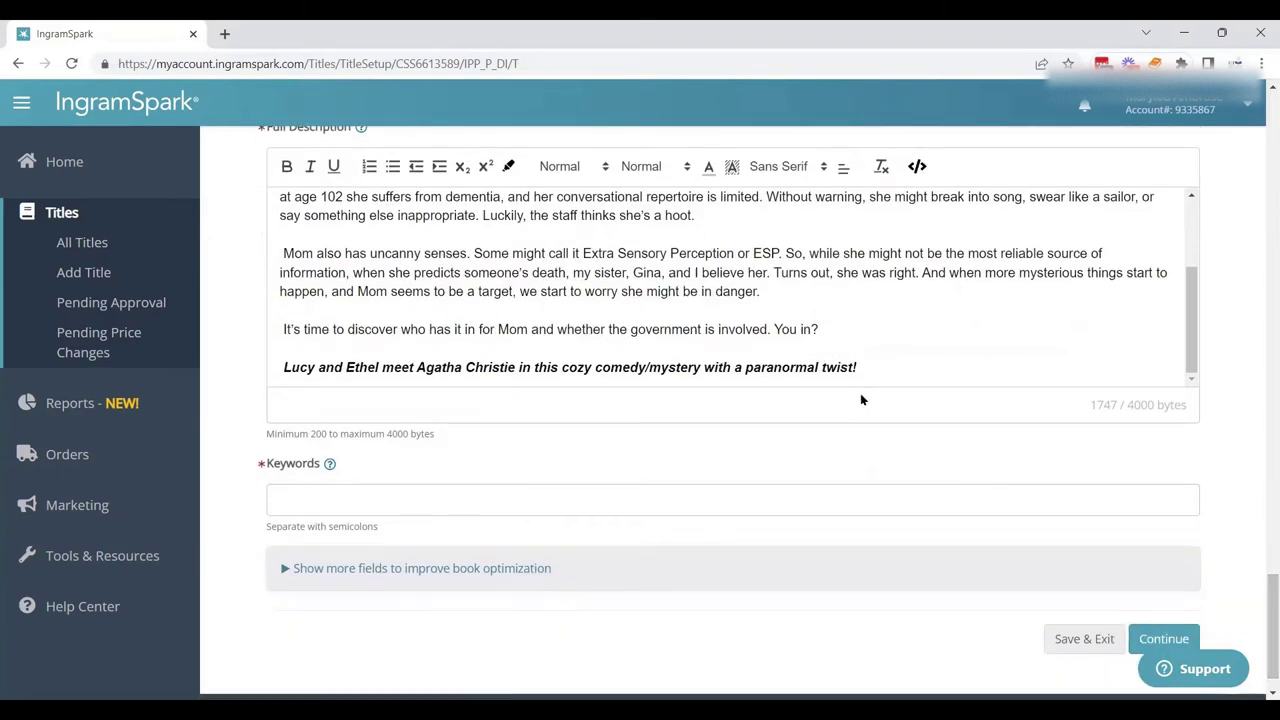
left_click(454, 496)
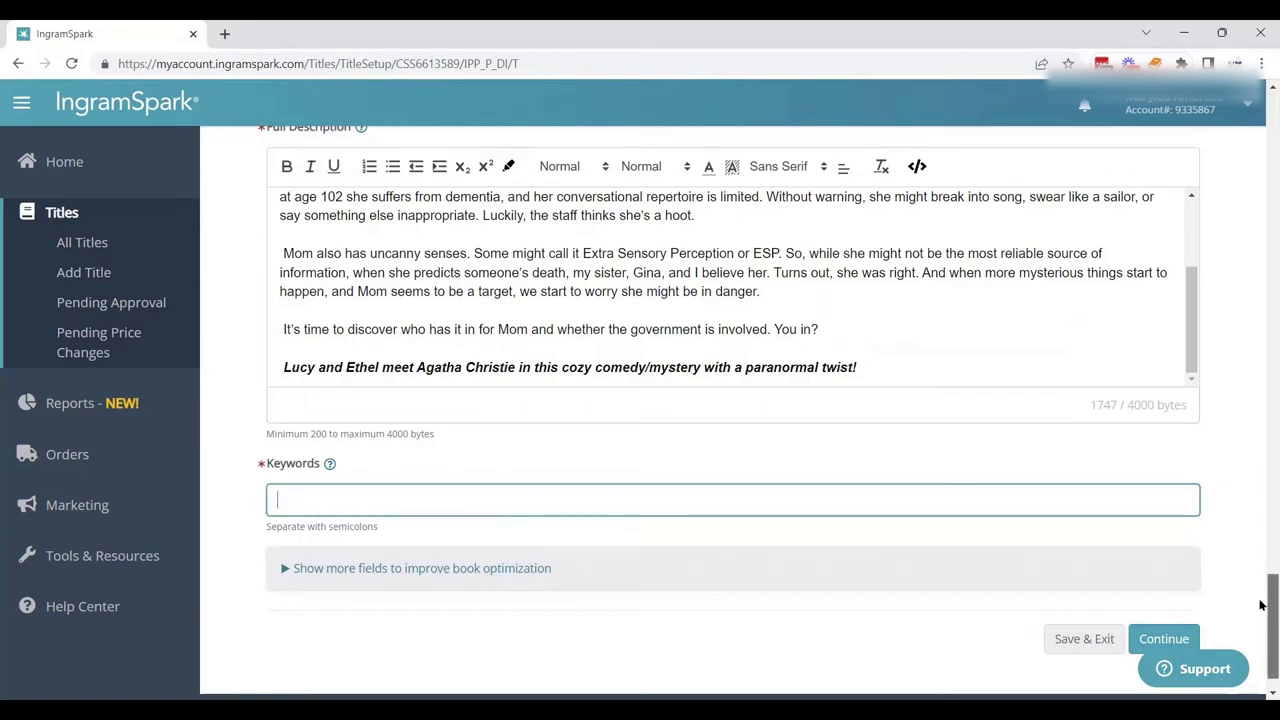
left_click_drag(1260, 605, 1260, 613)
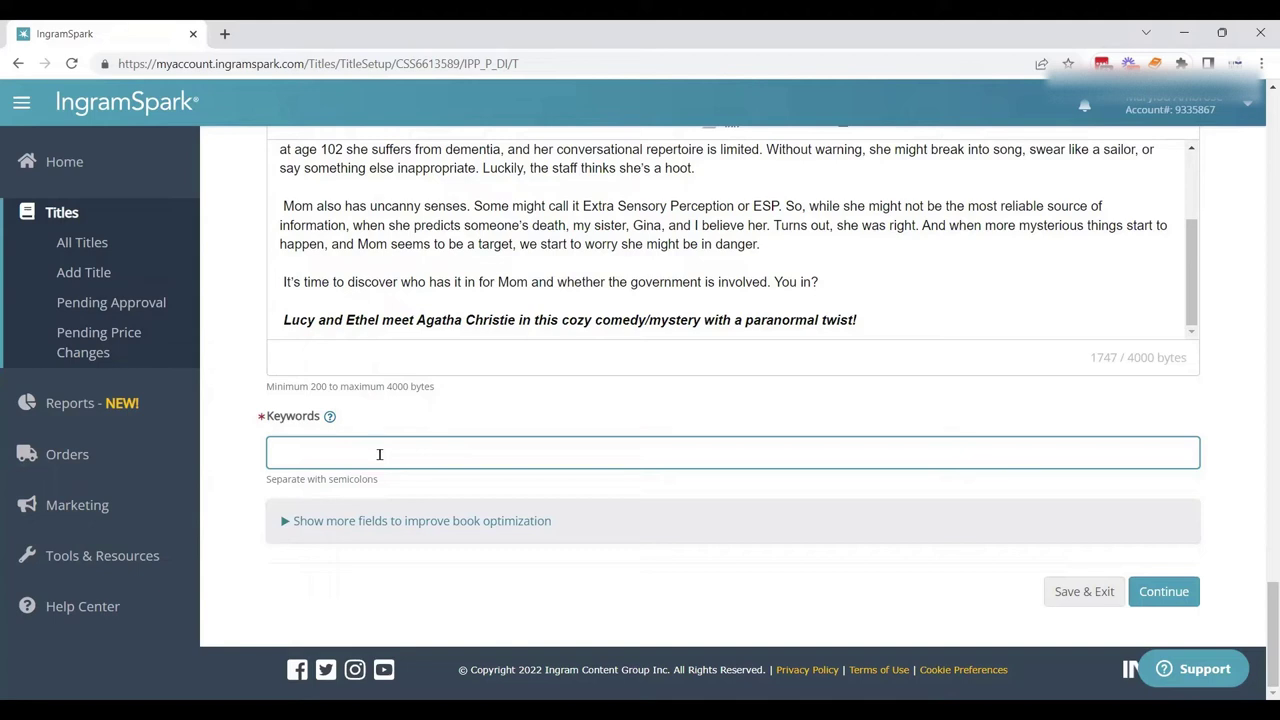
type("cozy mystery; paranormal;")
key("Return")
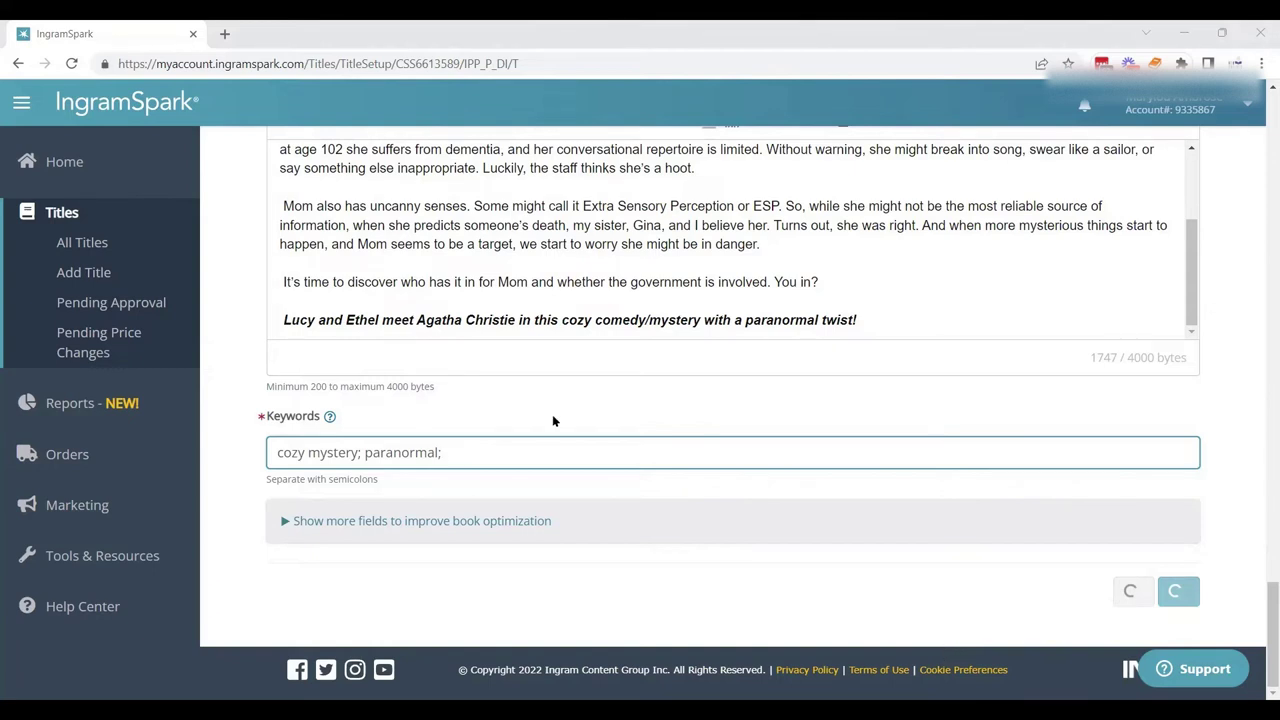
type("Psychic mysteries; geezer lit; cozy mysteries; mystery series; amateur sleuth; sisters; dementia; aging parents; ESP")
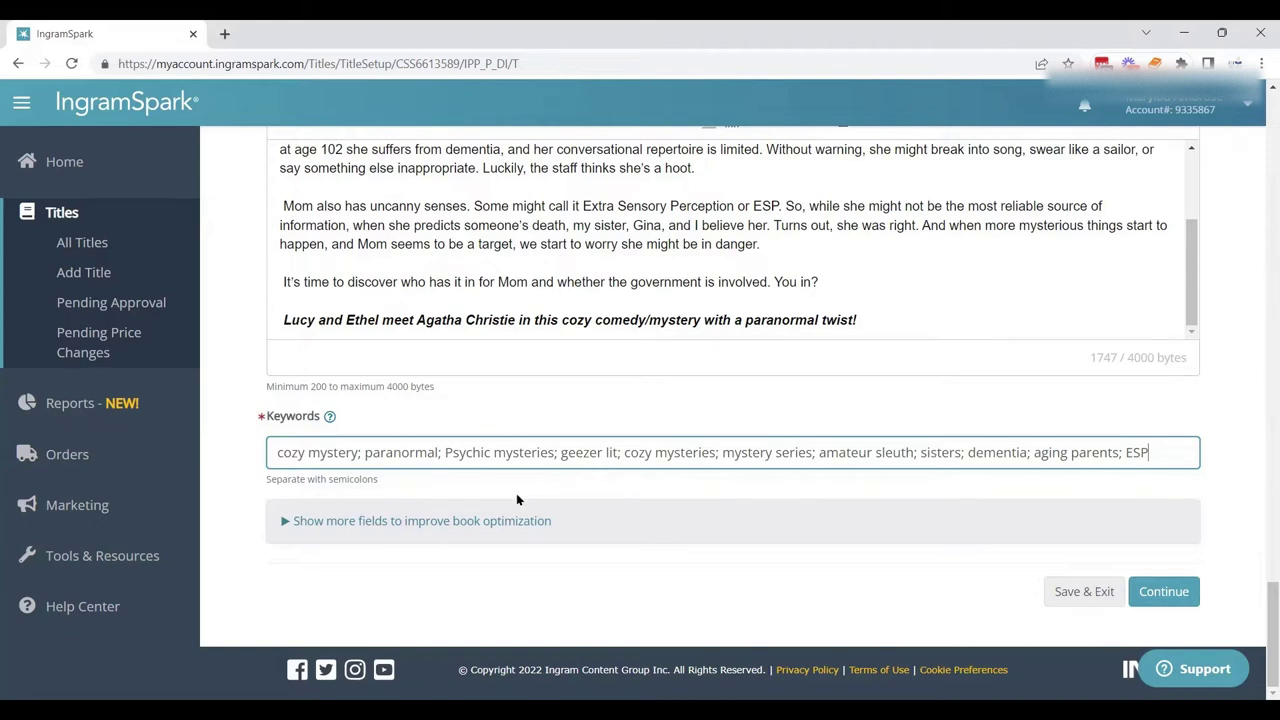
Copy the full description's closing tagline into the optional Short Description and continue to the print information.
left_click(284, 521)
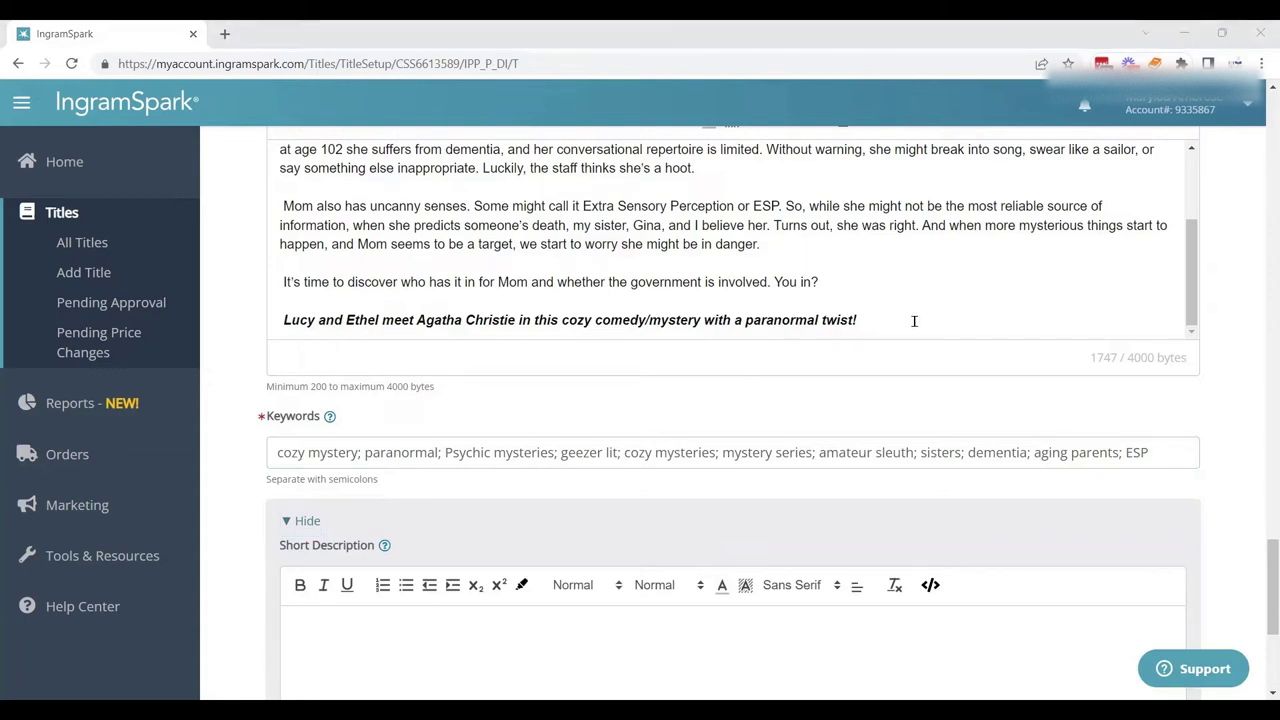
left_click_drag(914, 321, 257, 324)
key("ctrl+c")
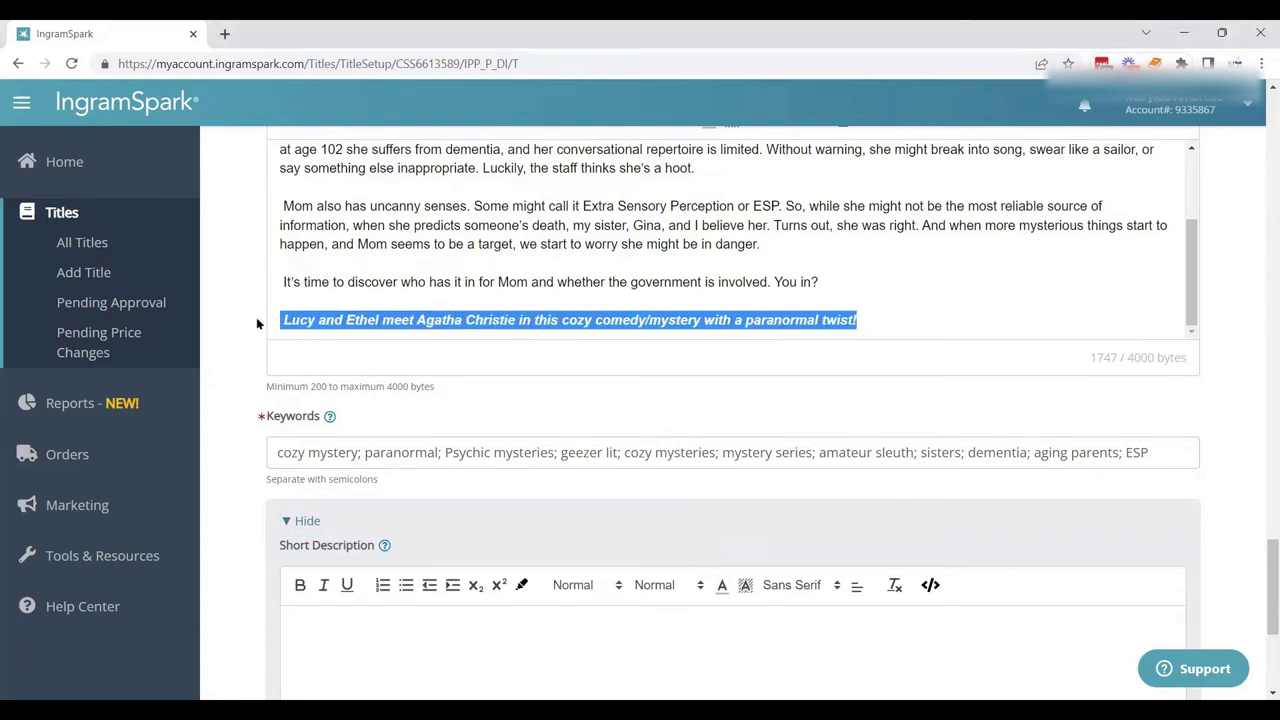
left_click(1259, 370)
scroll(1259, 370, "down", 3)
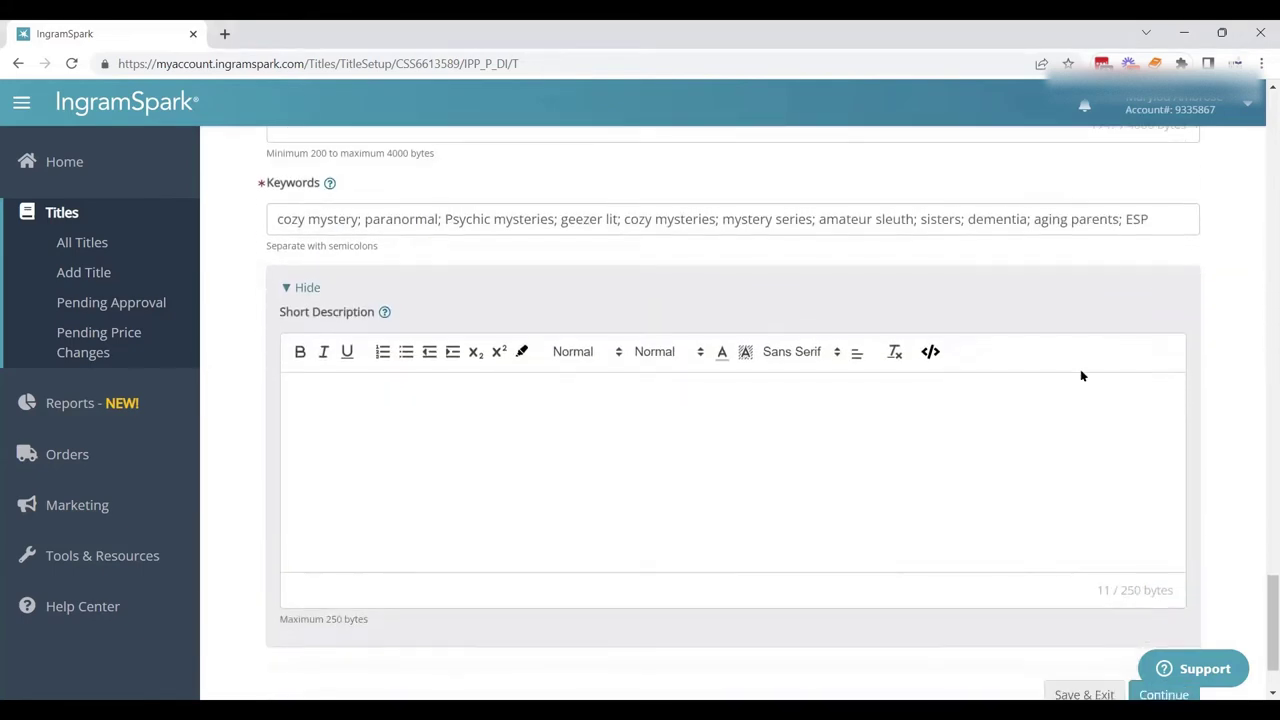
left_click(1012, 417)
key("ctrl+v")
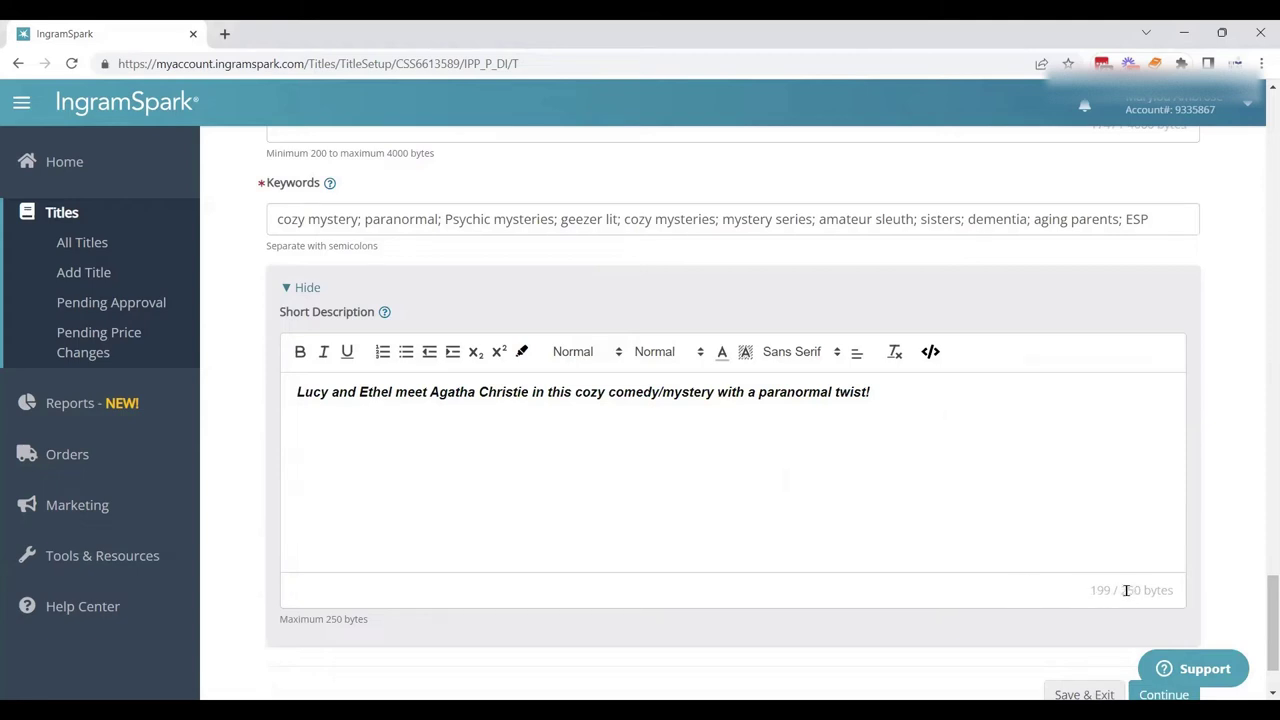
left_click_drag(1126, 590, 1194, 600)
left_click(1047, 508)
left_click_drag(1266, 591, 1260, 606)
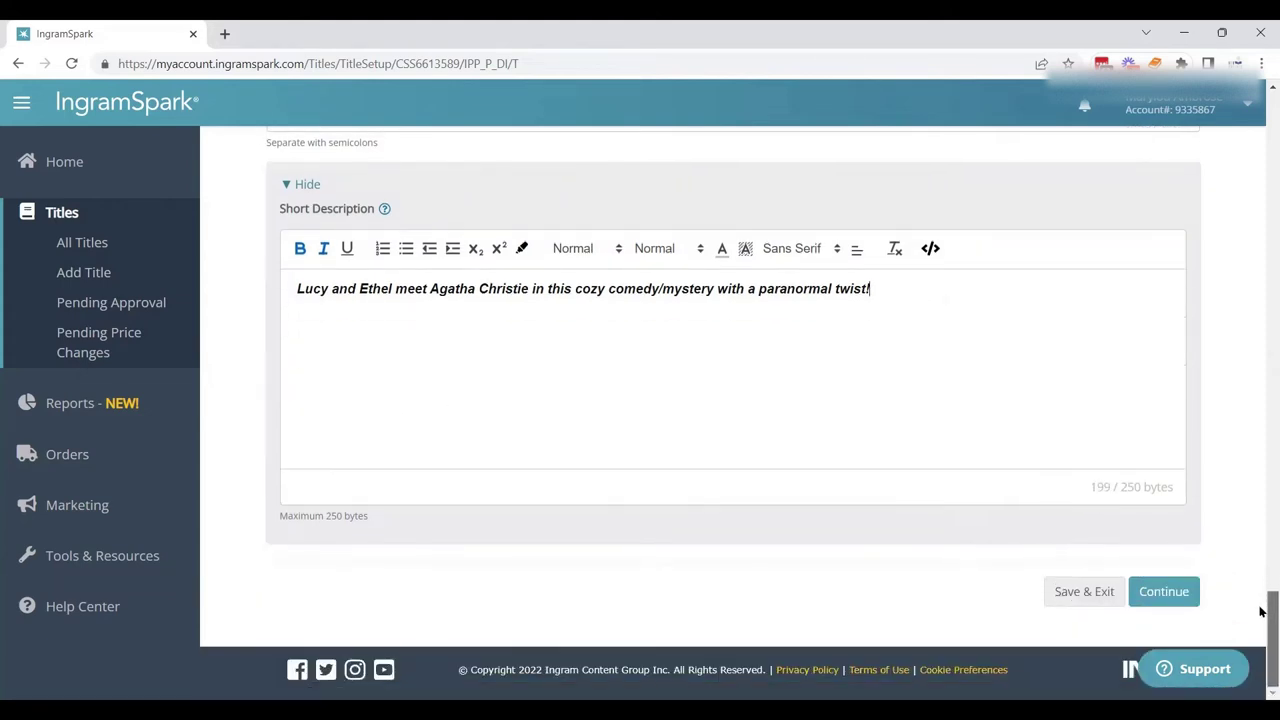
left_click(1146, 592)
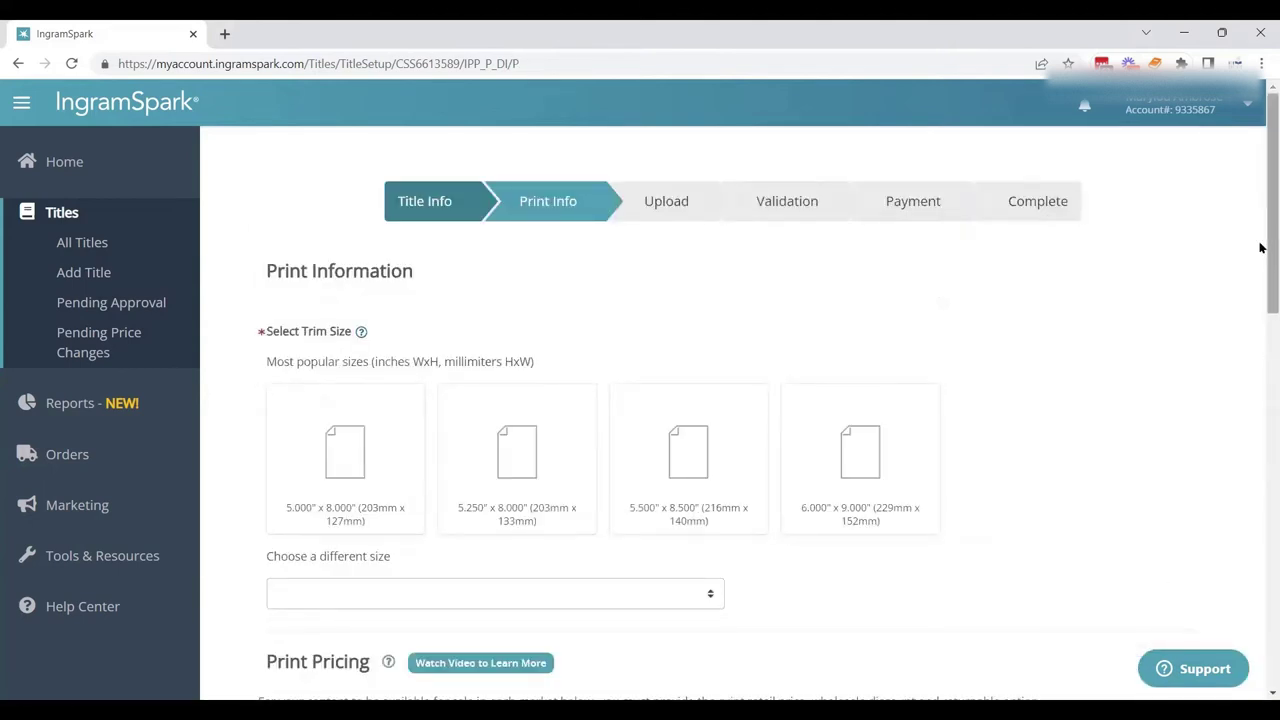
Set the trim size to 5.500" x 8.500" (216mm x 140mm) and look through the other available sizes.
scroll(1261, 247, "down", 1)
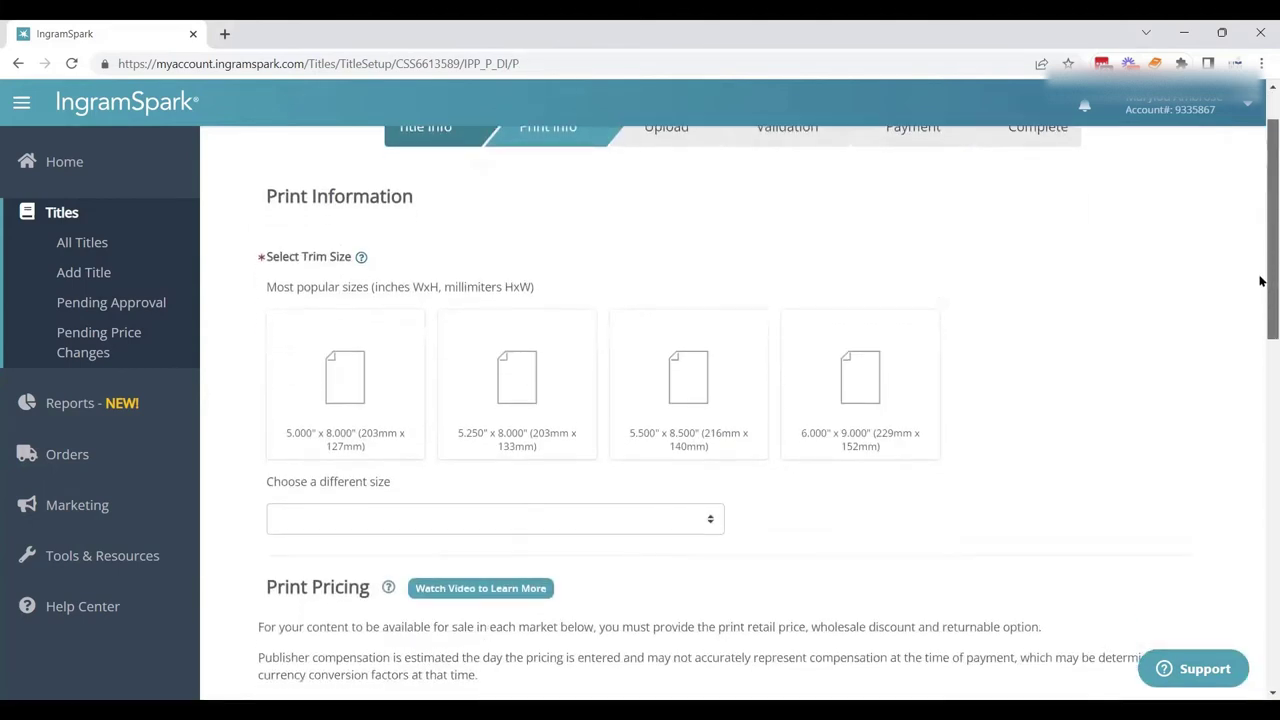
scroll(1261, 281, "down", 1)
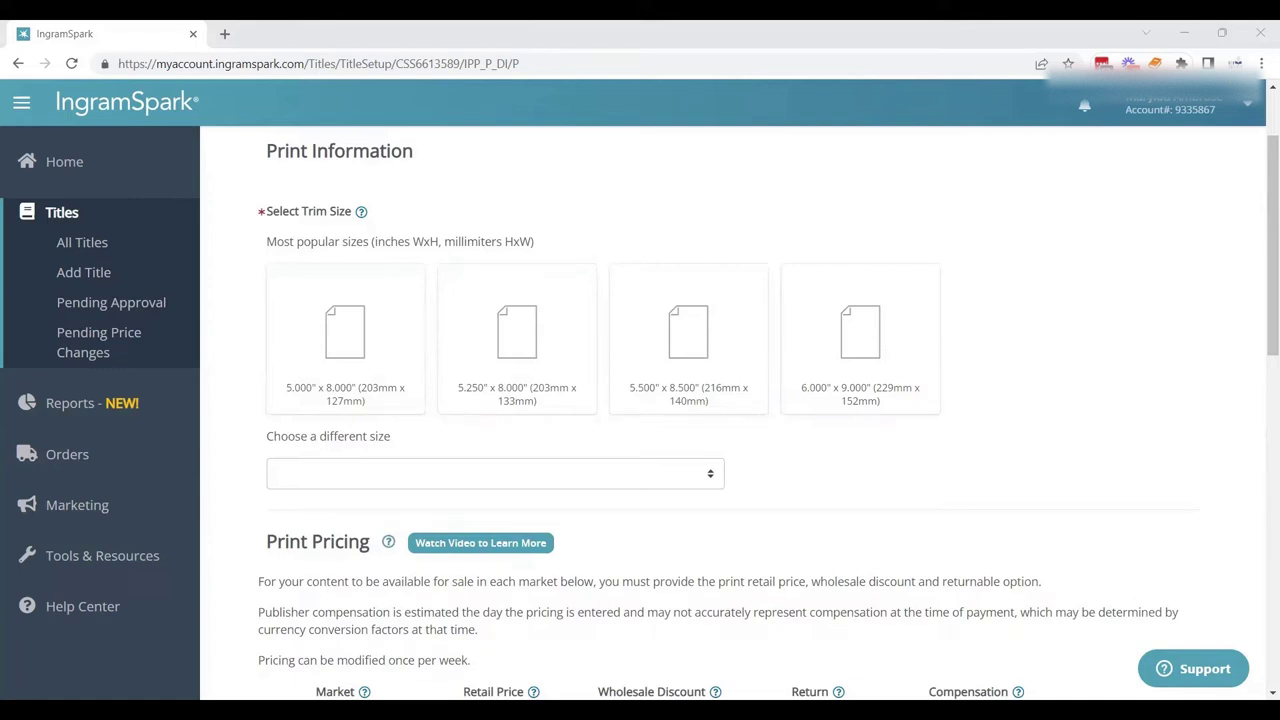
left_click(651, 320)
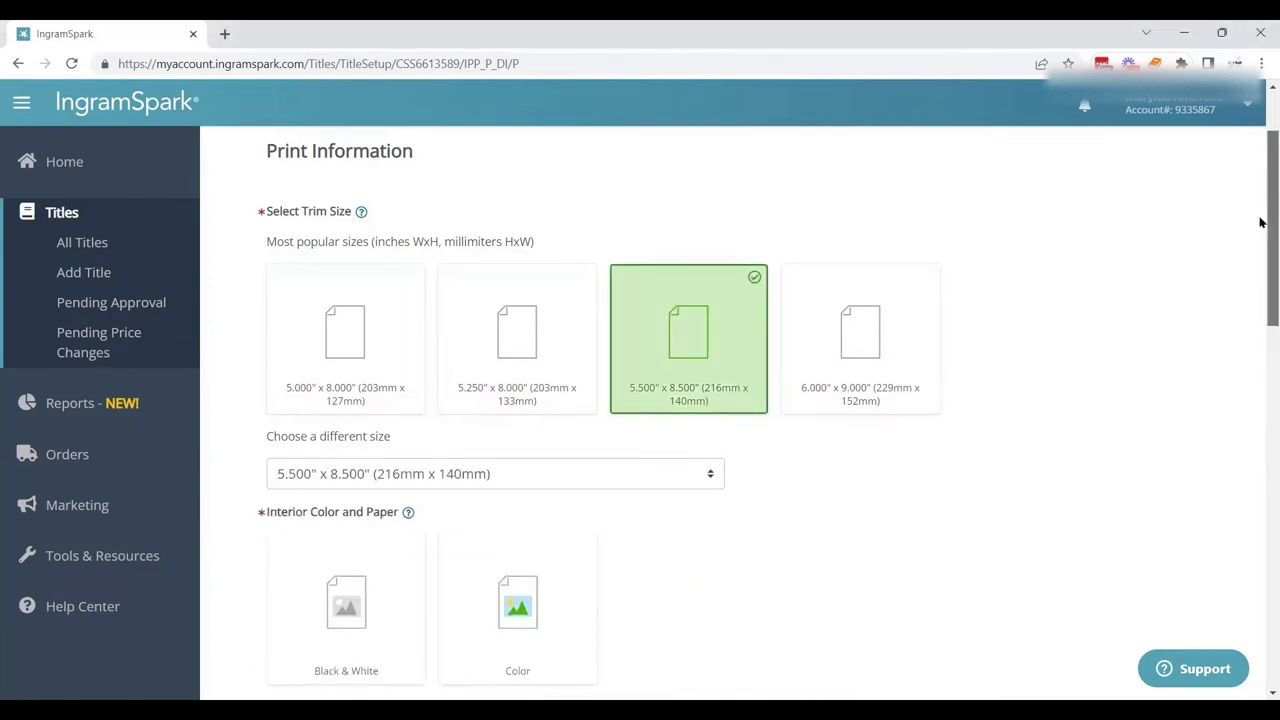
scroll(1260, 230, "down", 1)
scroll(1260, 235, "down", 1)
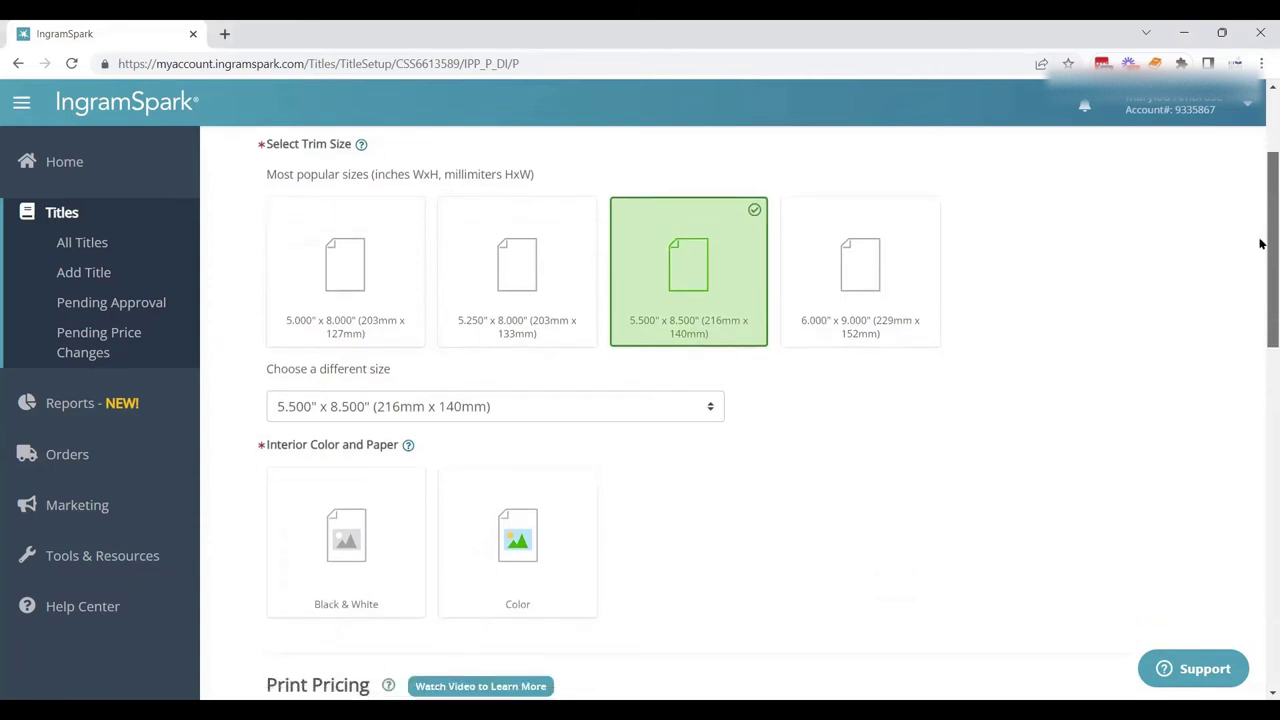
scroll(1260, 249, "down", 1)
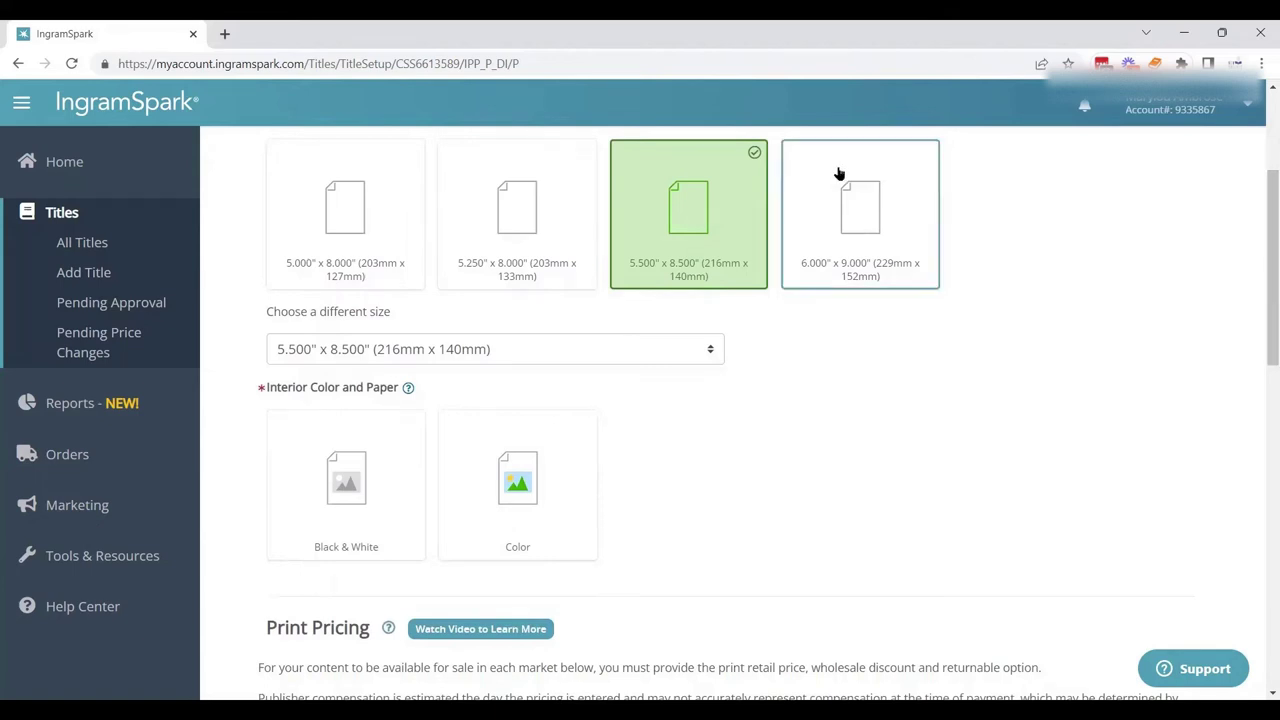
left_click(663, 358)
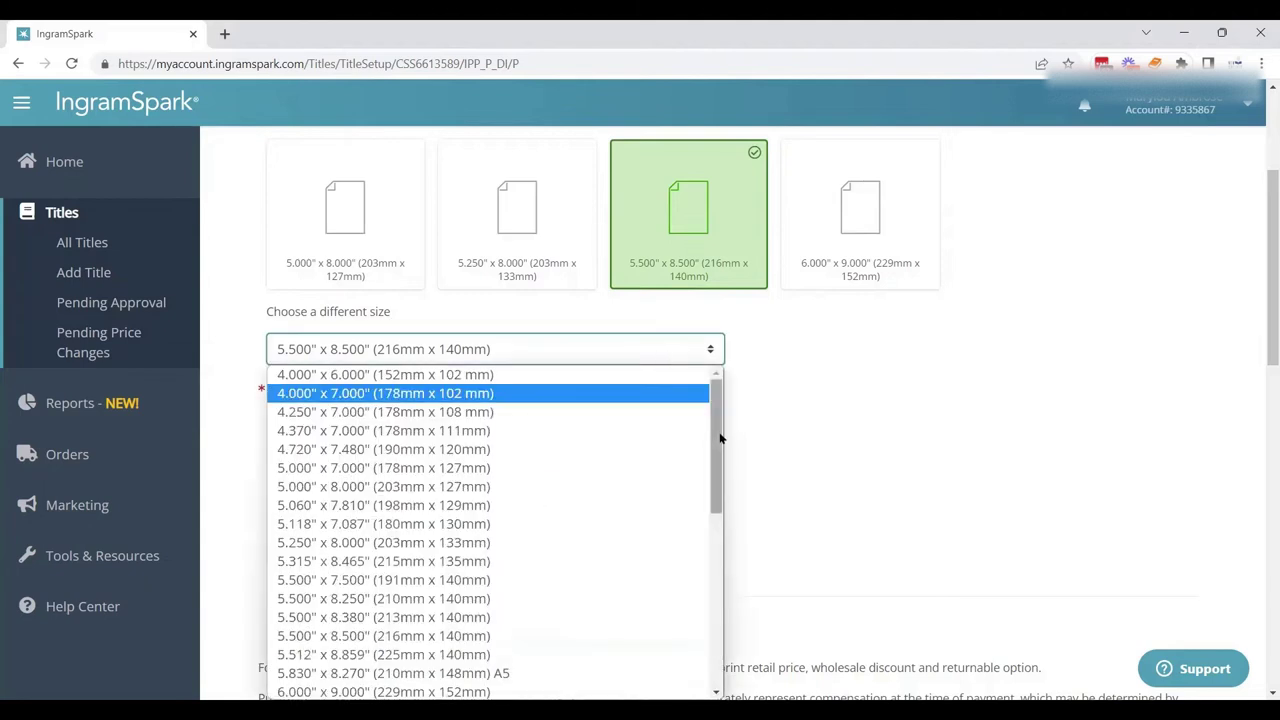
left_click_drag(720, 434, 702, 414)
left_click(670, 232)
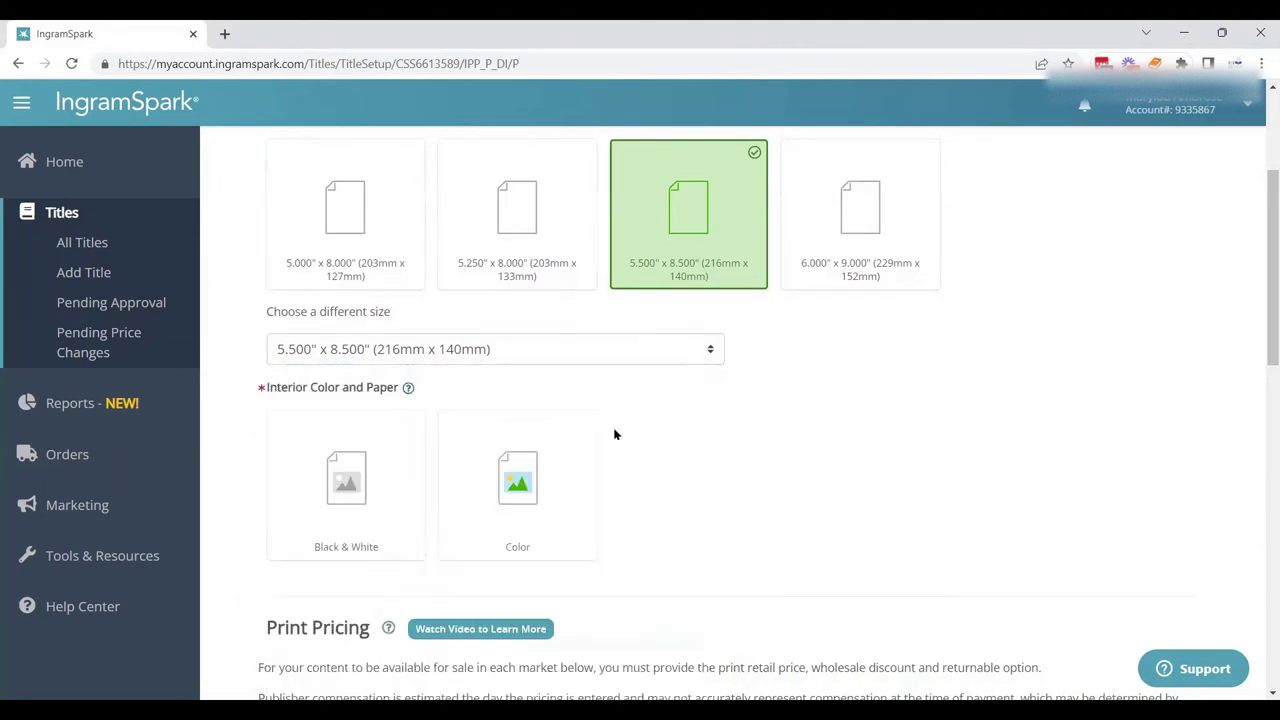
Set the interior to Black & White printed on 50lb Creme paper.
left_click_drag(1260, 325, 1260, 357)
left_click(417, 437)
left_click(535, 424)
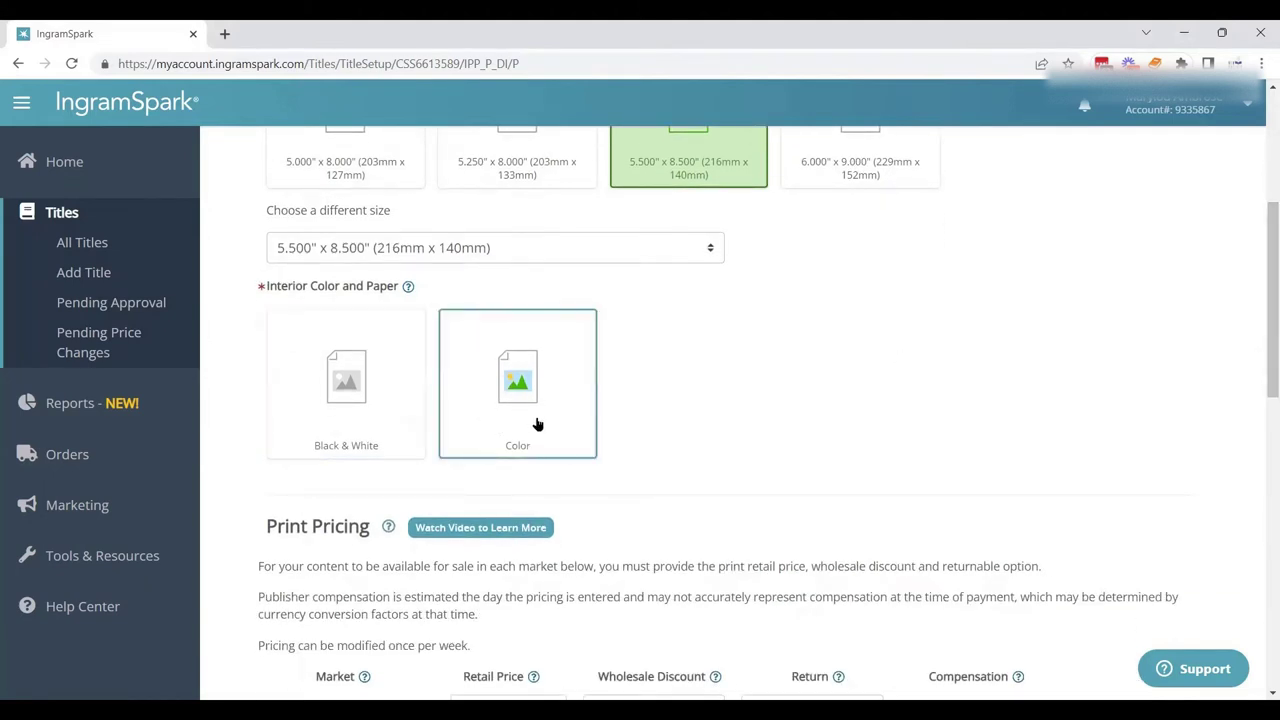
left_click(342, 402)
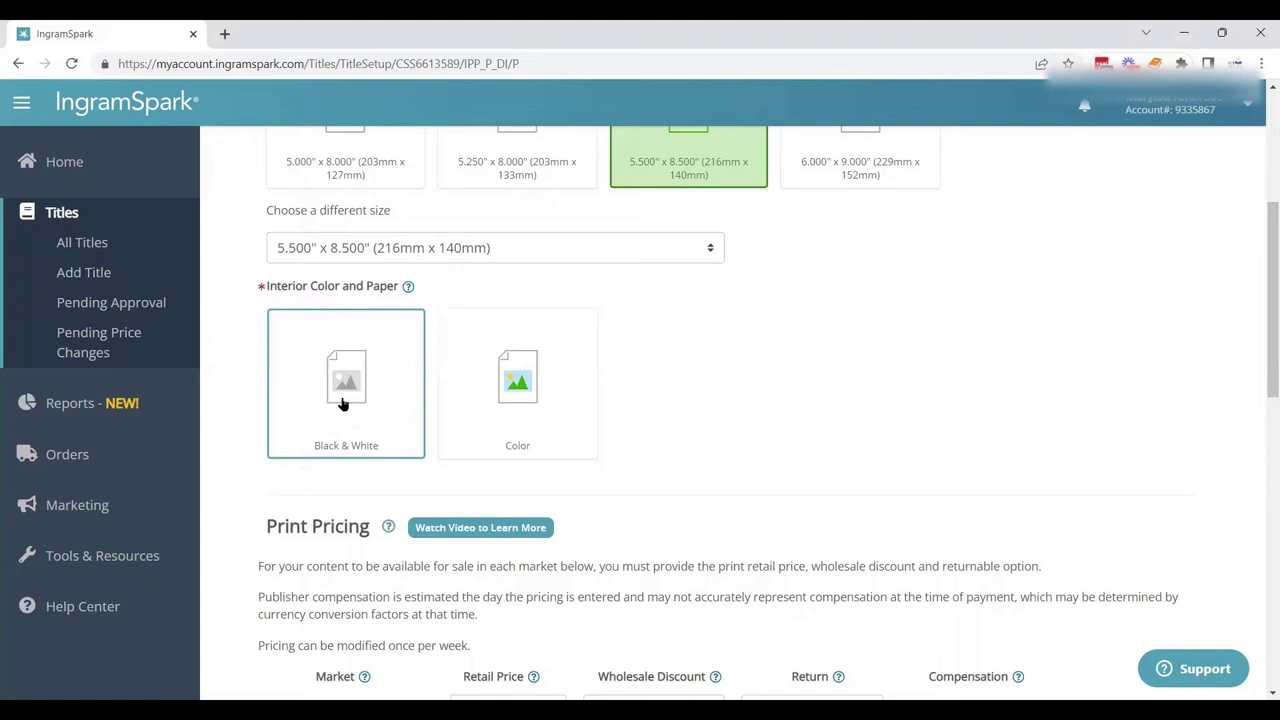
left_click(342, 402)
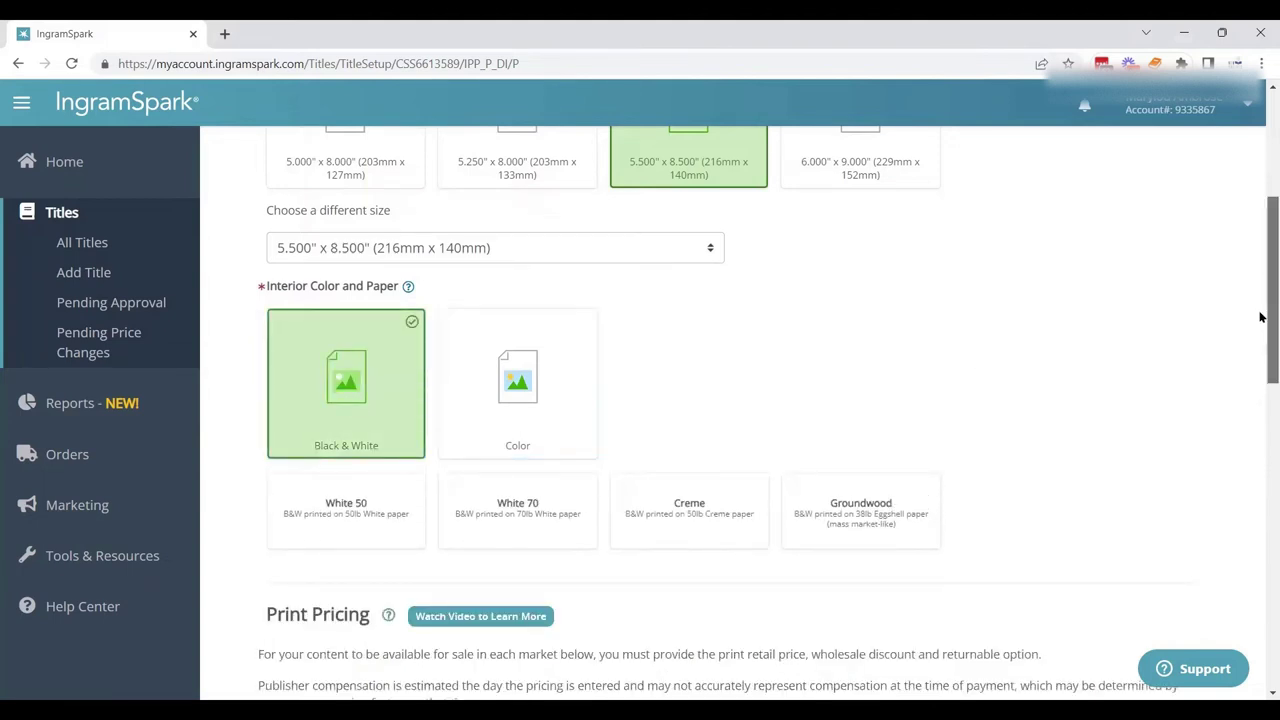
left_click_drag(1260, 317, 1260, 343)
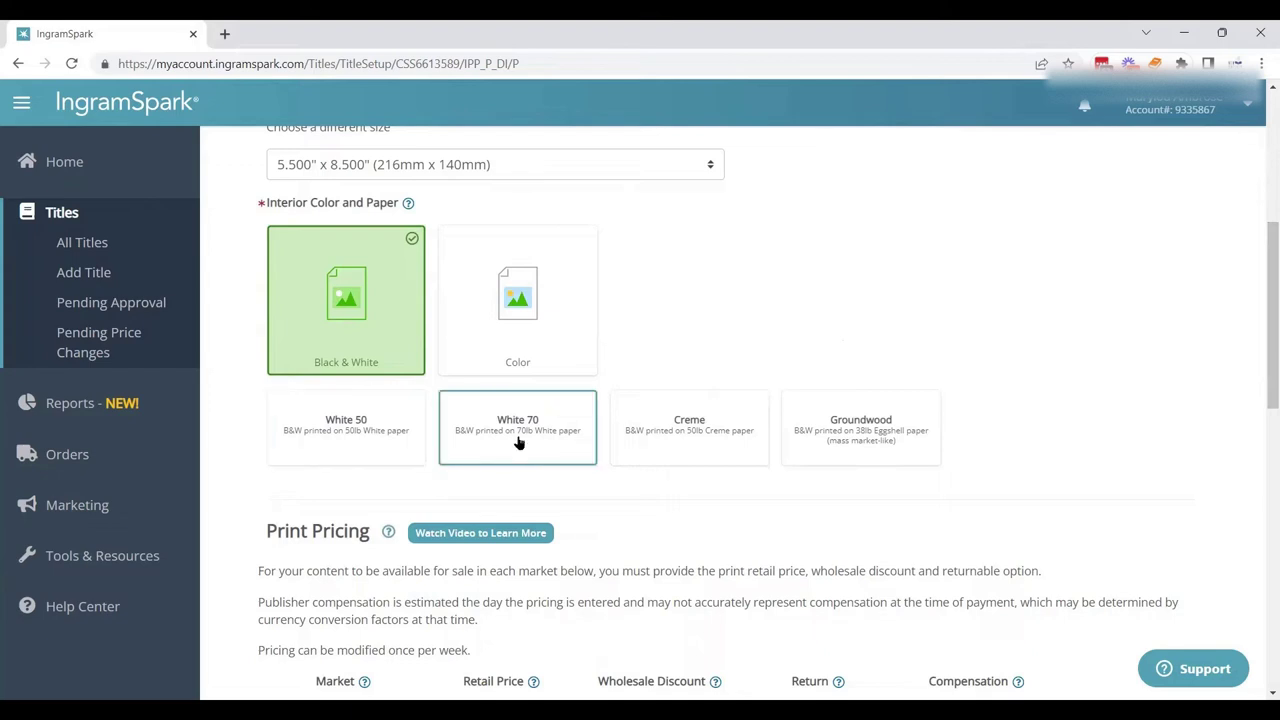
left_click(650, 440)
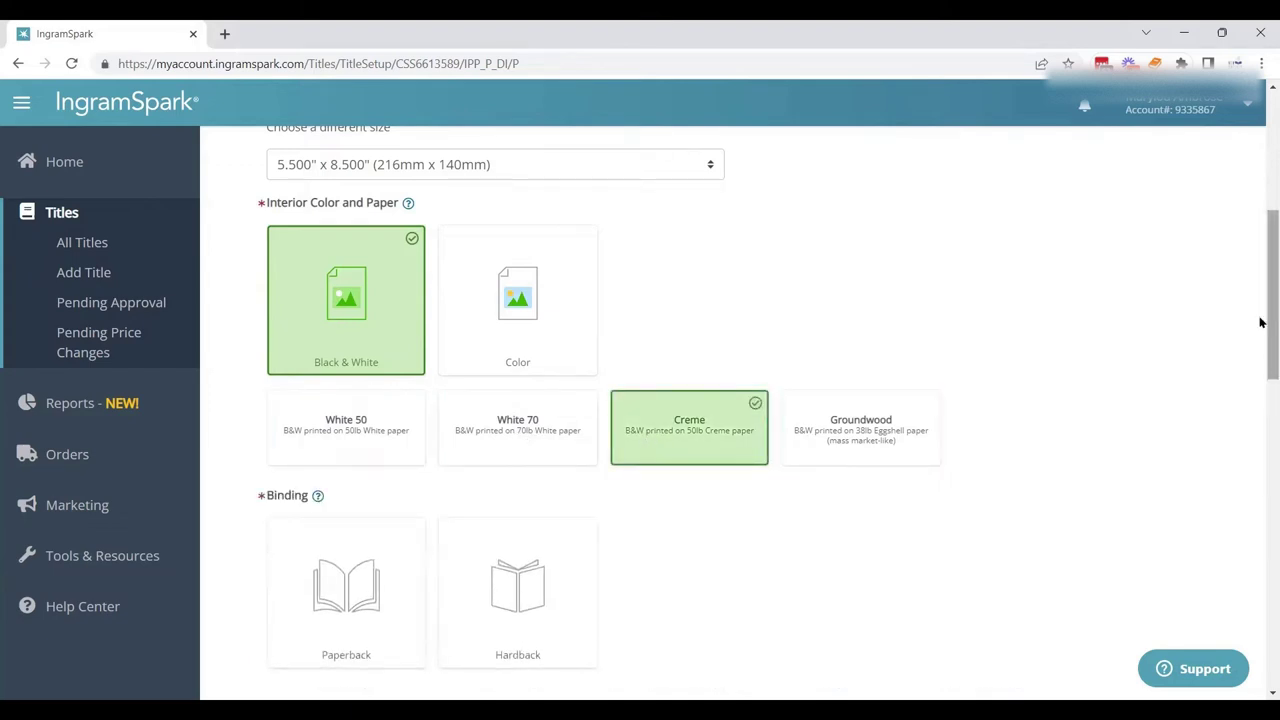
Choose Paperback as the book's binding.
left_click_drag(1260, 322, 1260, 357)
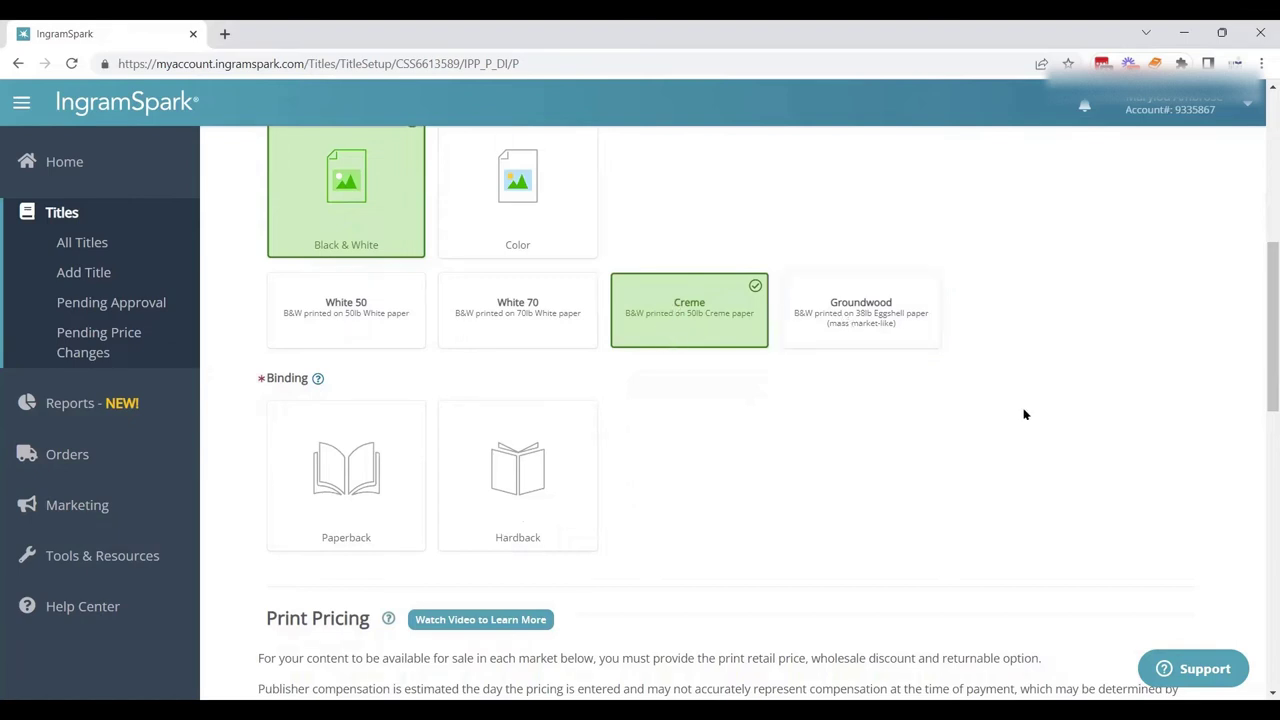
left_click_drag(1260, 323, 1260, 377)
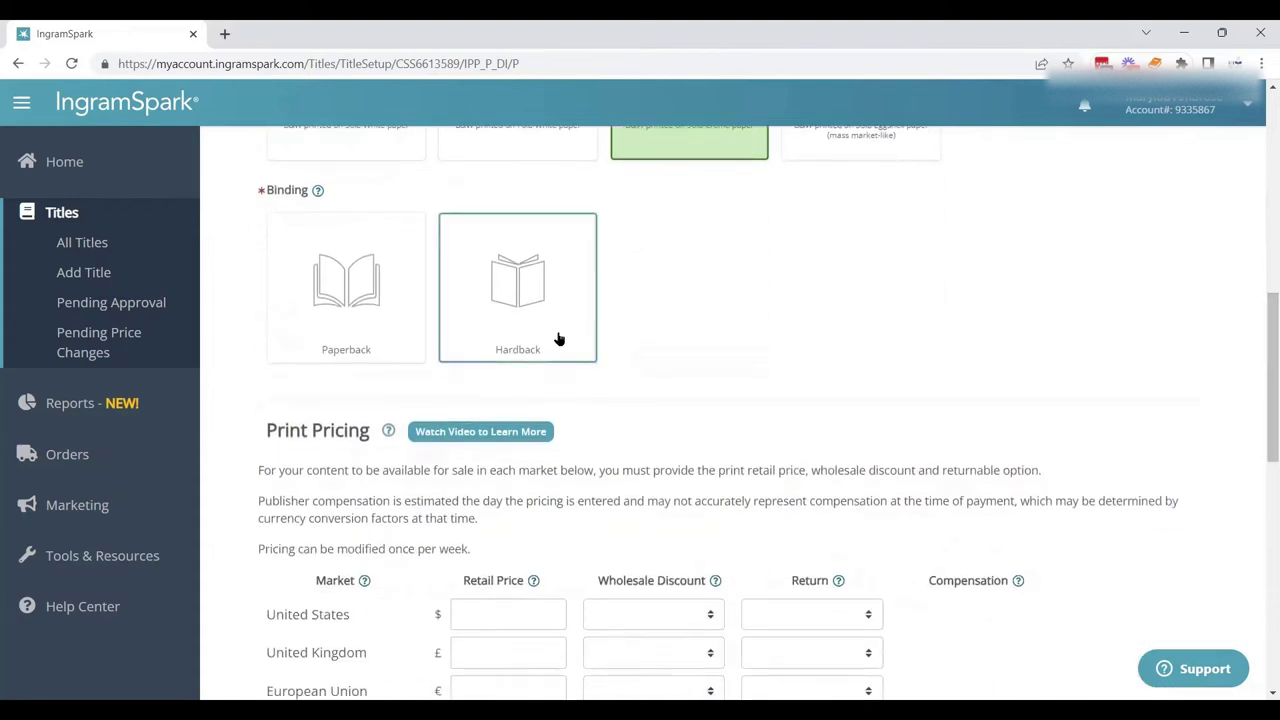
left_click(370, 295)
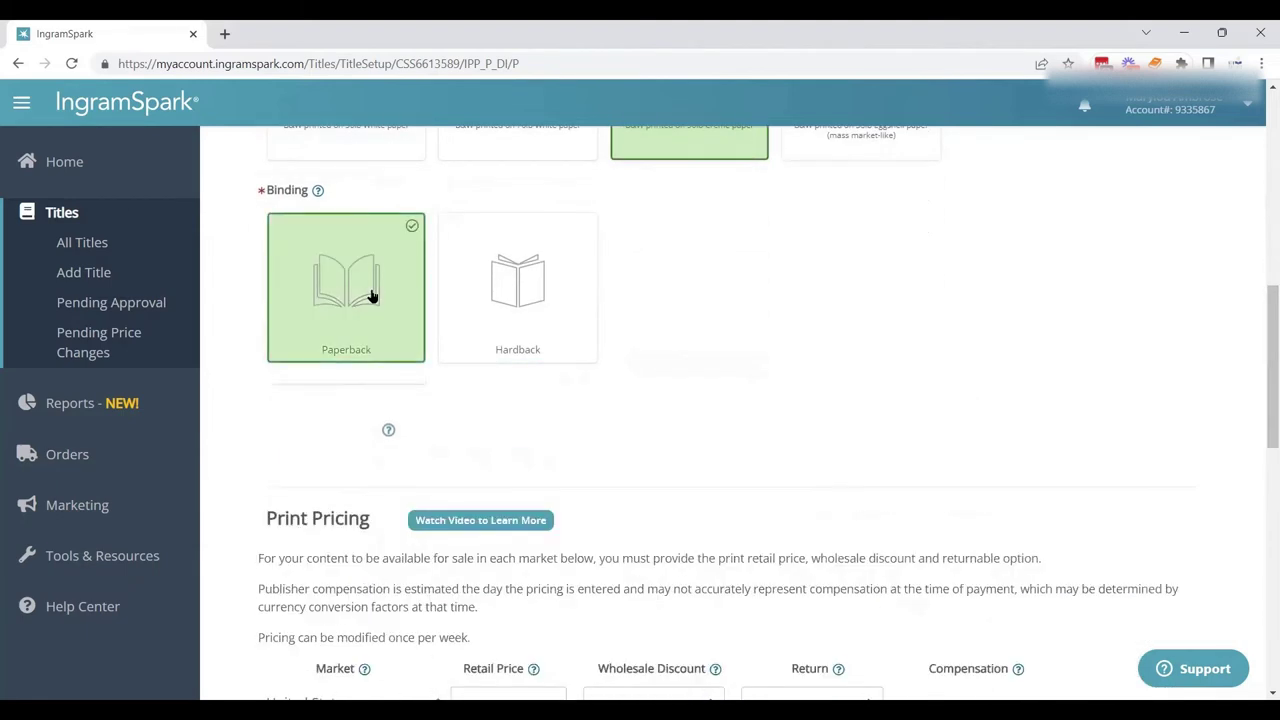
Choose Perfect Bound for the paperback binding and a Matte cover finish.
left_click_drag(1260, 347, 1260, 363)
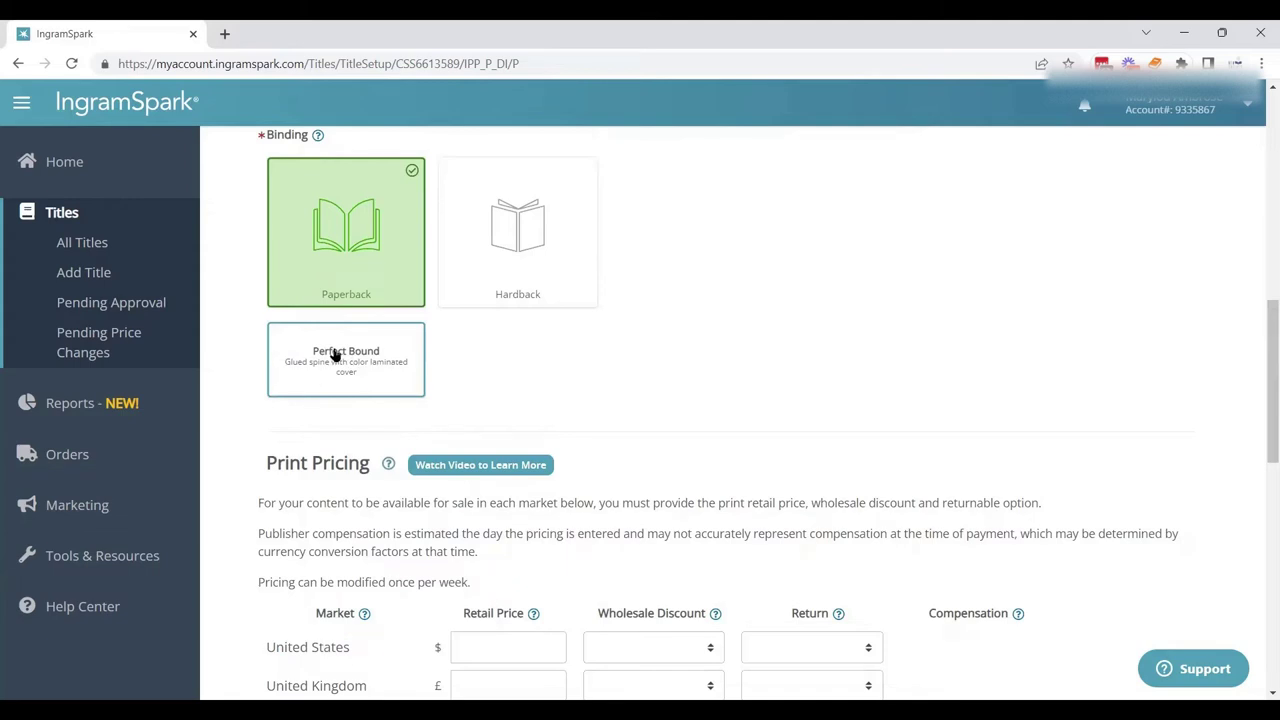
left_click(338, 358)
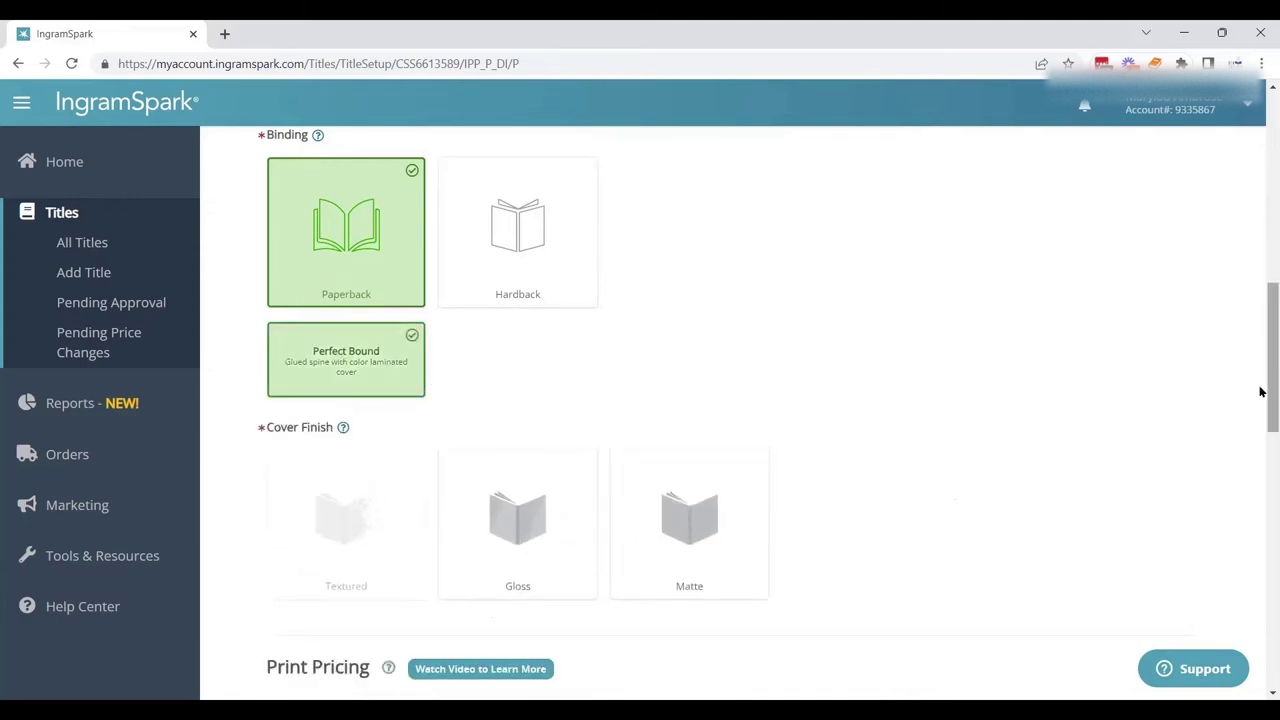
left_click_drag(1260, 389, 1260, 420)
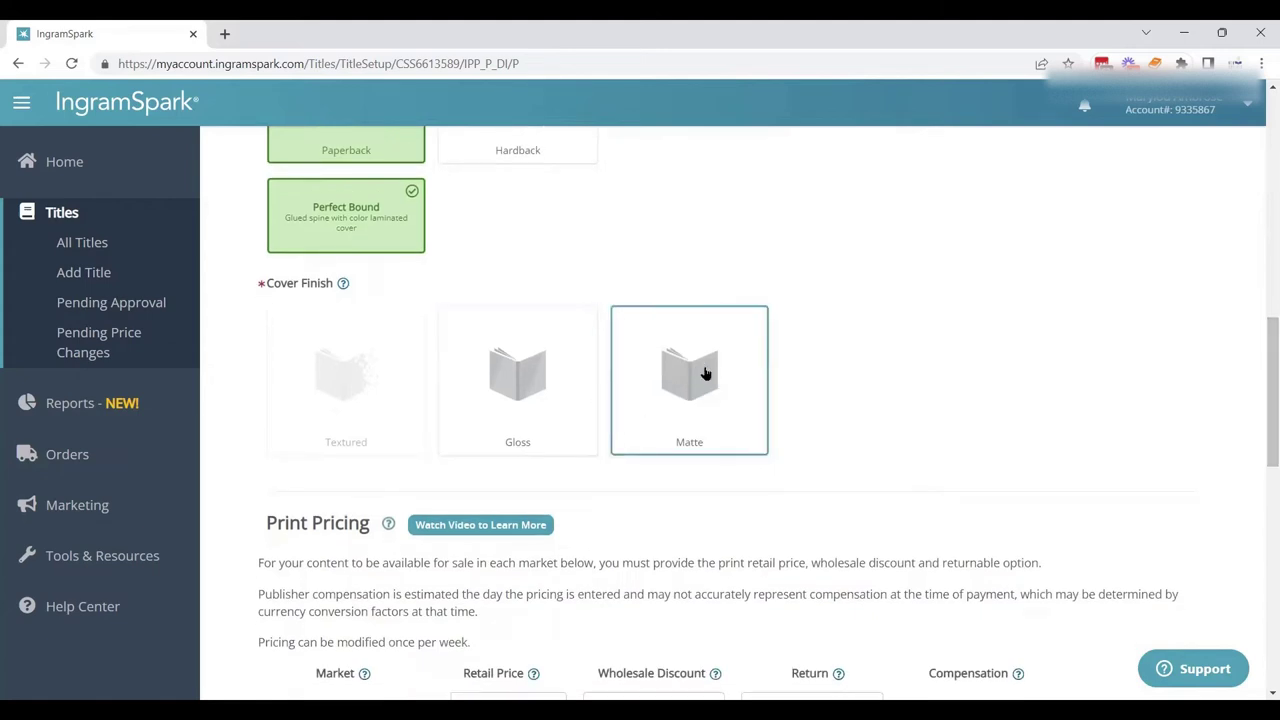
left_click(710, 387)
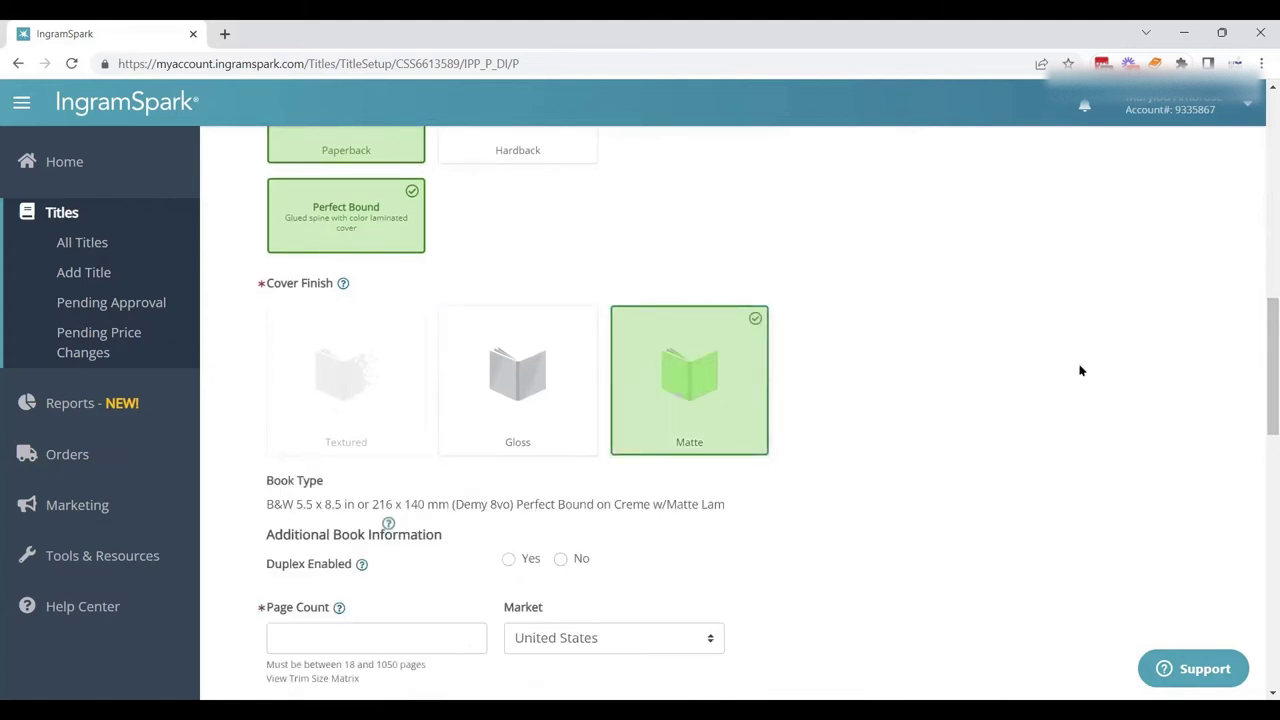
Read the help on duplex covers and set Duplex Enabled to No.
left_click_drag(1260, 377, 1260, 395)
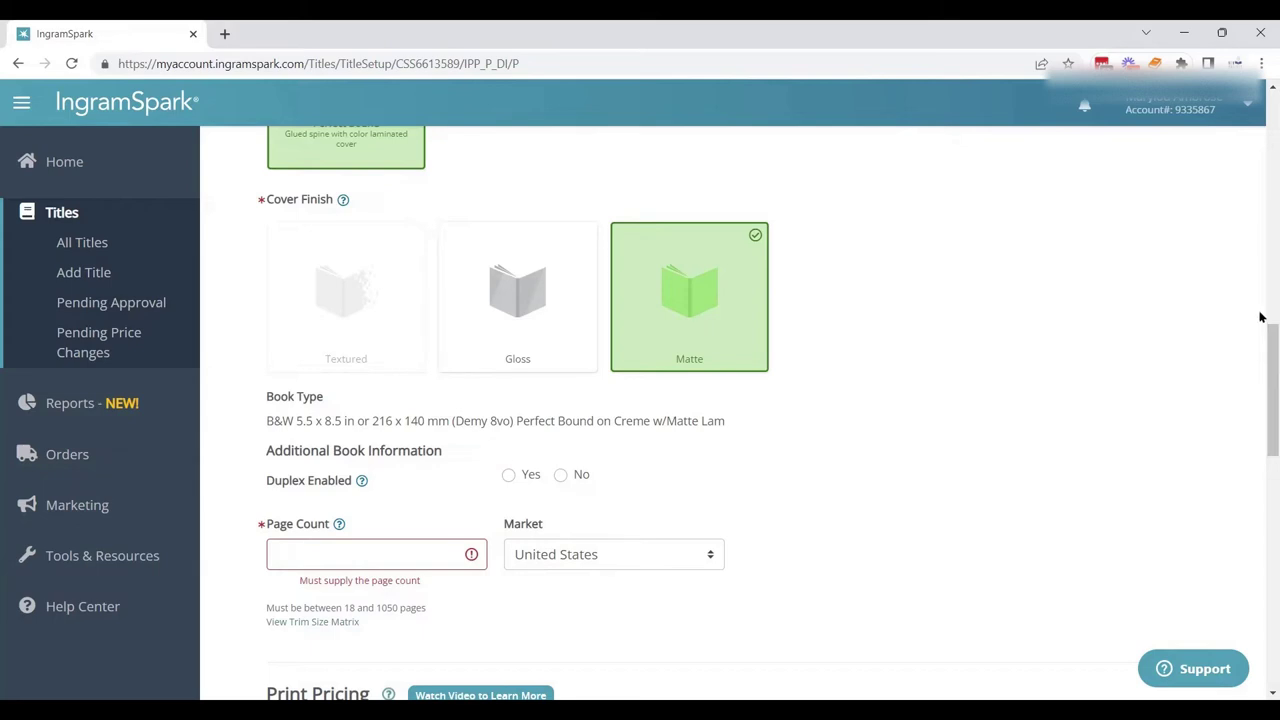
left_click_drag(1260, 380, 1260, 386)
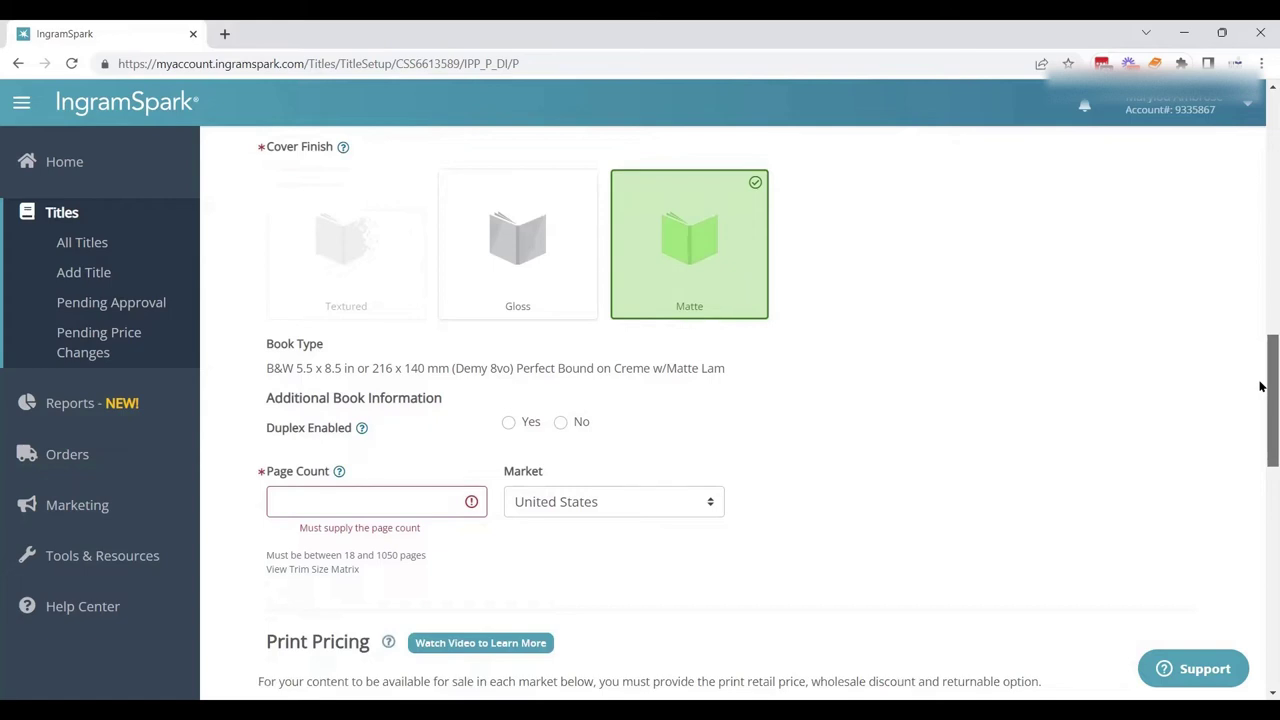
left_click_drag(1260, 386, 1260, 409)
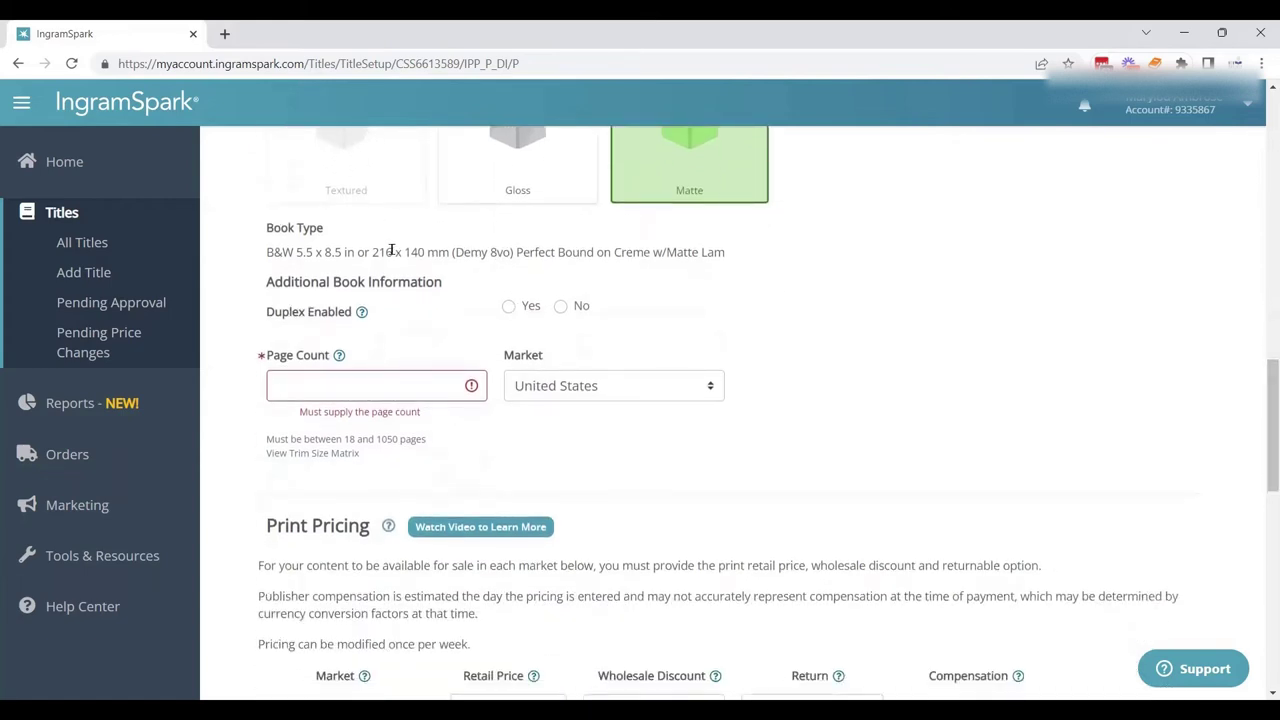
left_click(362, 313)
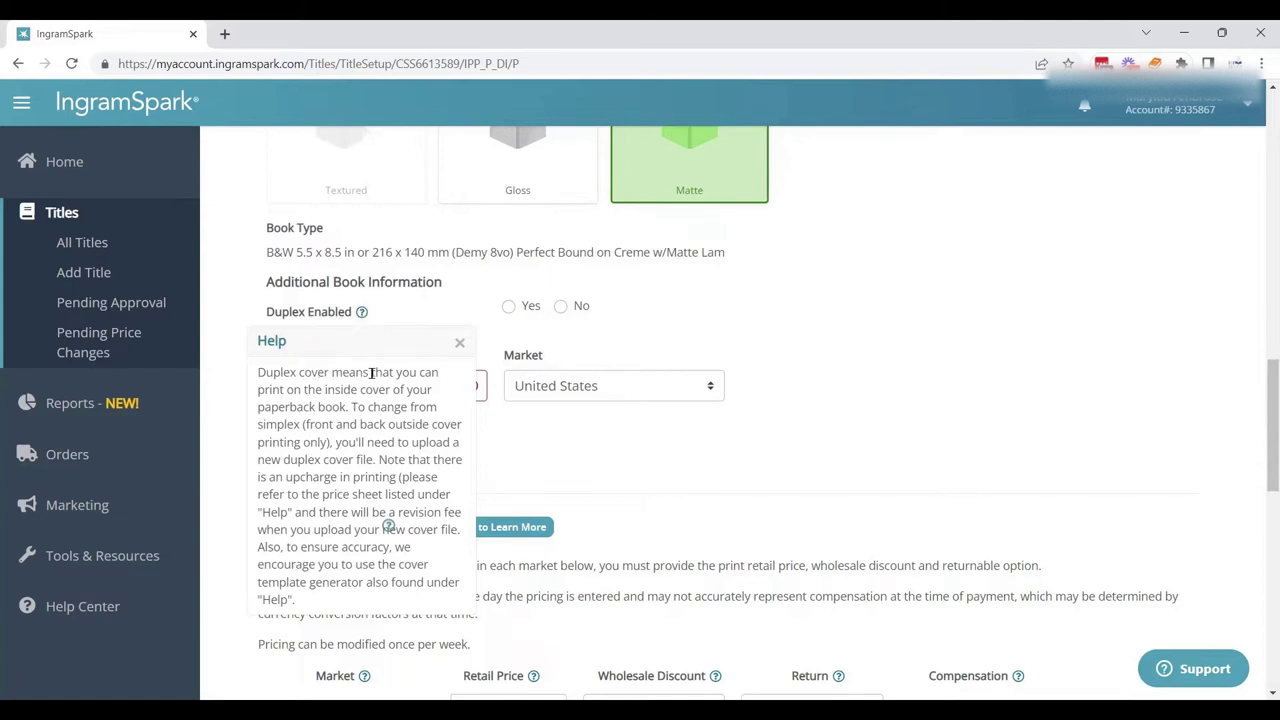
left_click(461, 346)
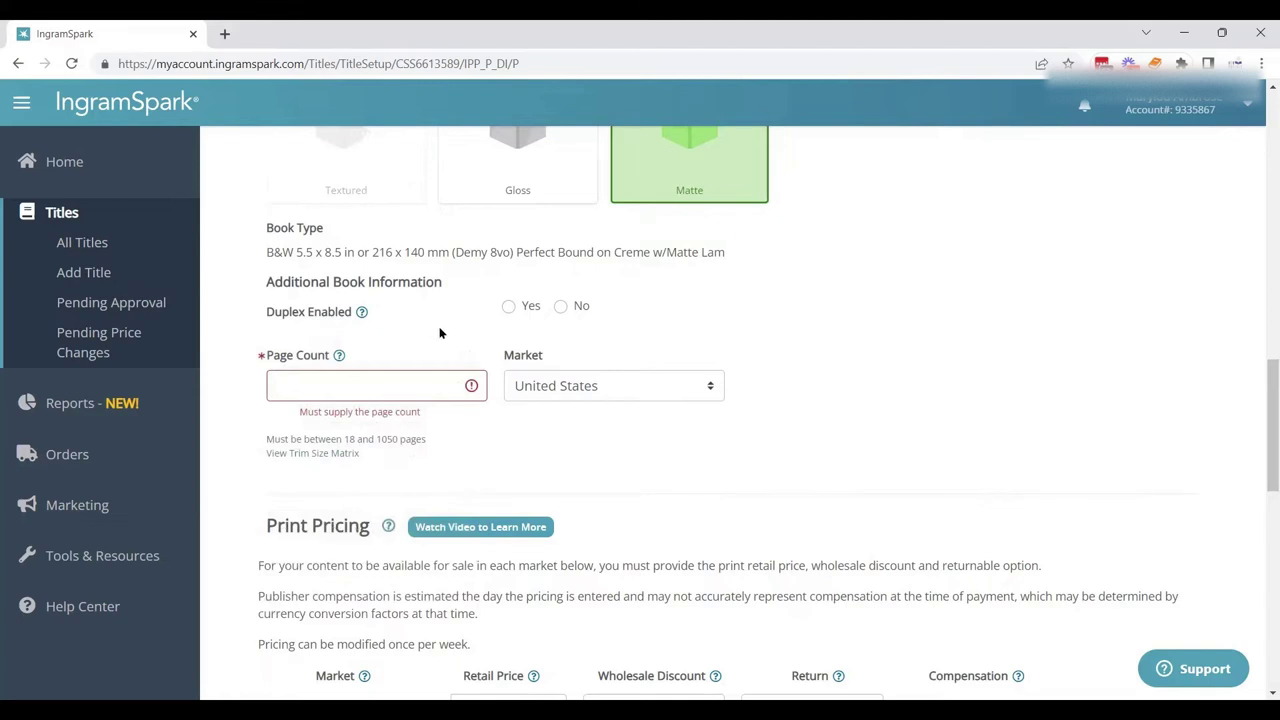
left_click(561, 307)
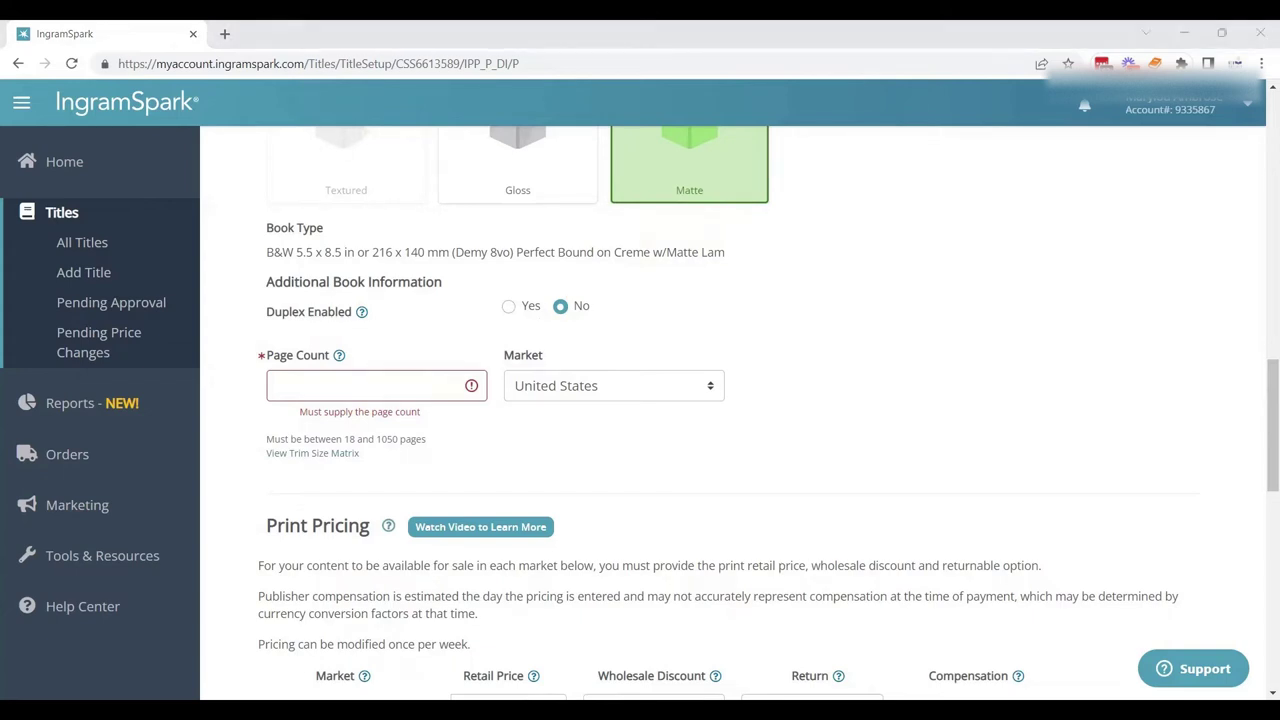
Enter a page count of 276 and keep United States as the market for the print cost.
left_click(397, 380)
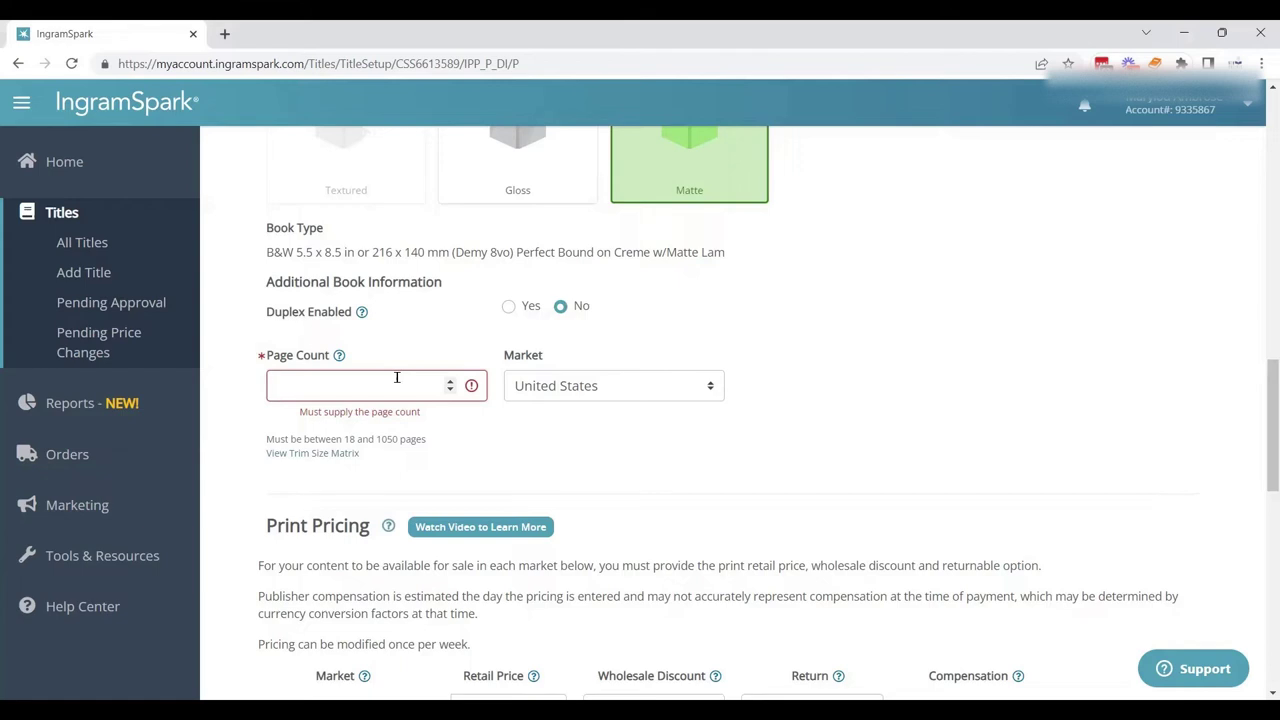
type("276")
left_click(619, 399)
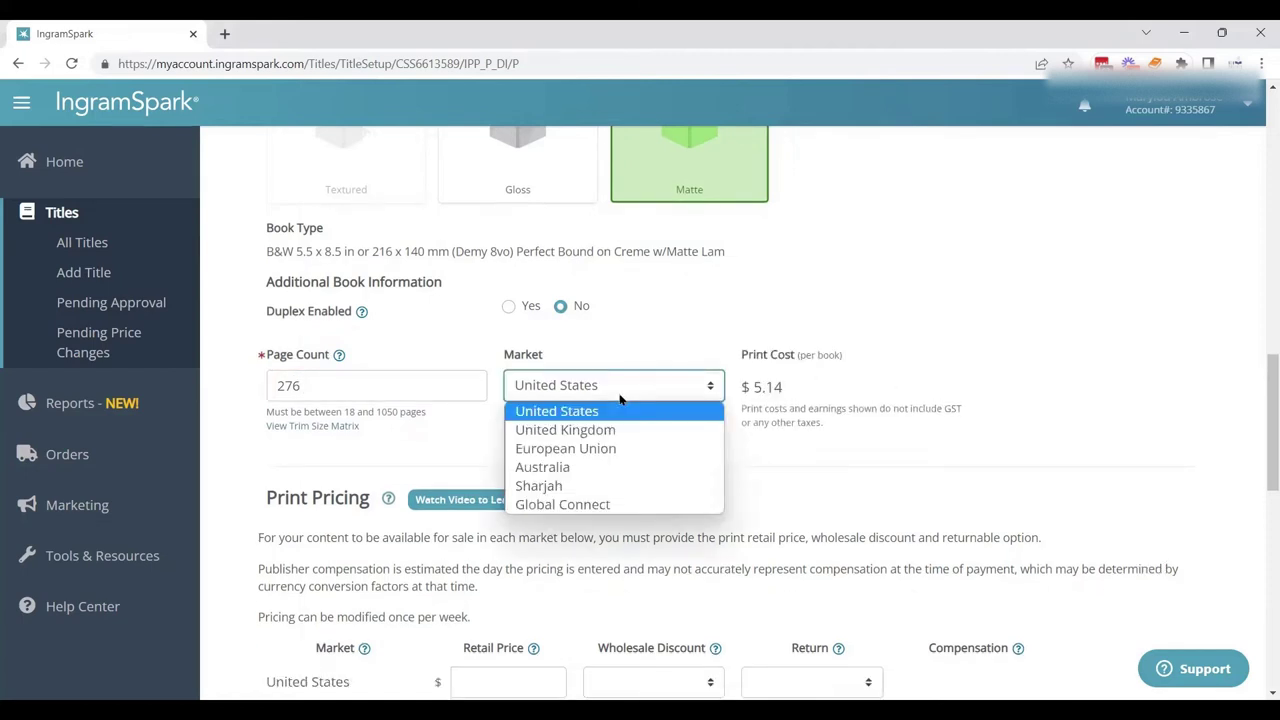
left_click(614, 418)
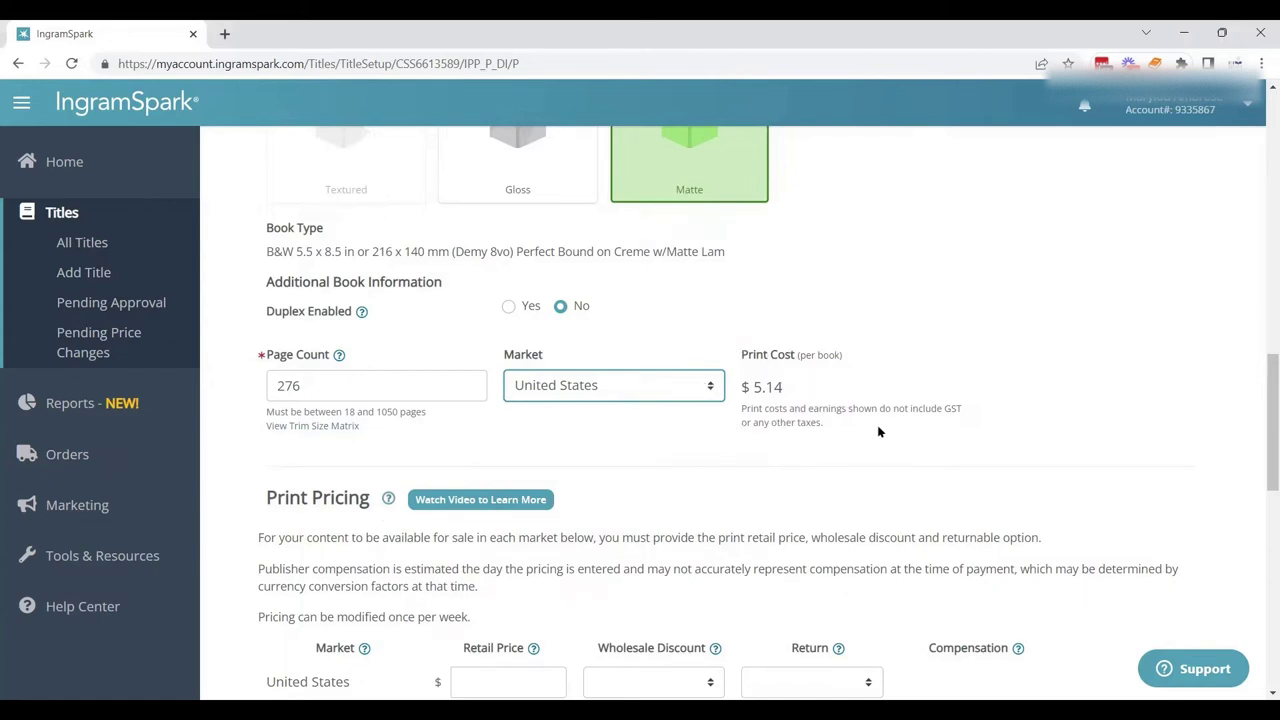
Set the United States retail price to $13.99 with the 55% trade wholesale discount.
left_click_drag(1260, 388, 1260, 474)
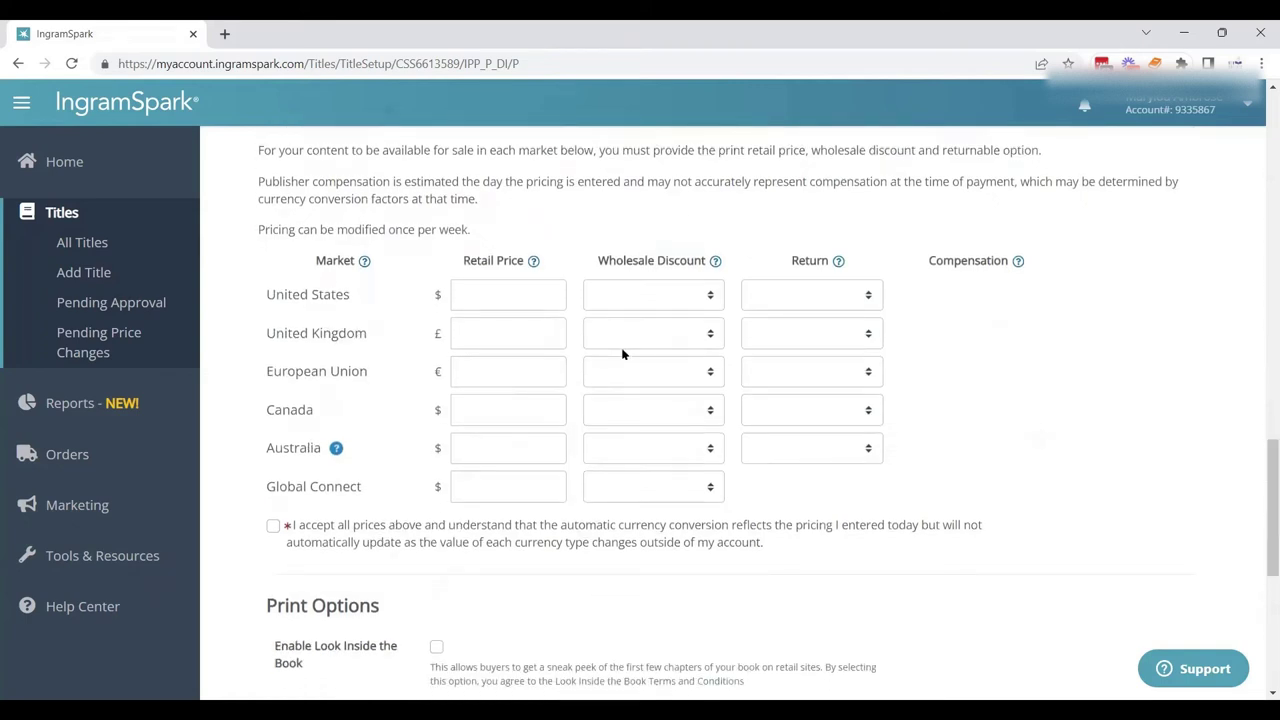
left_click(500, 293)
type("13.99")
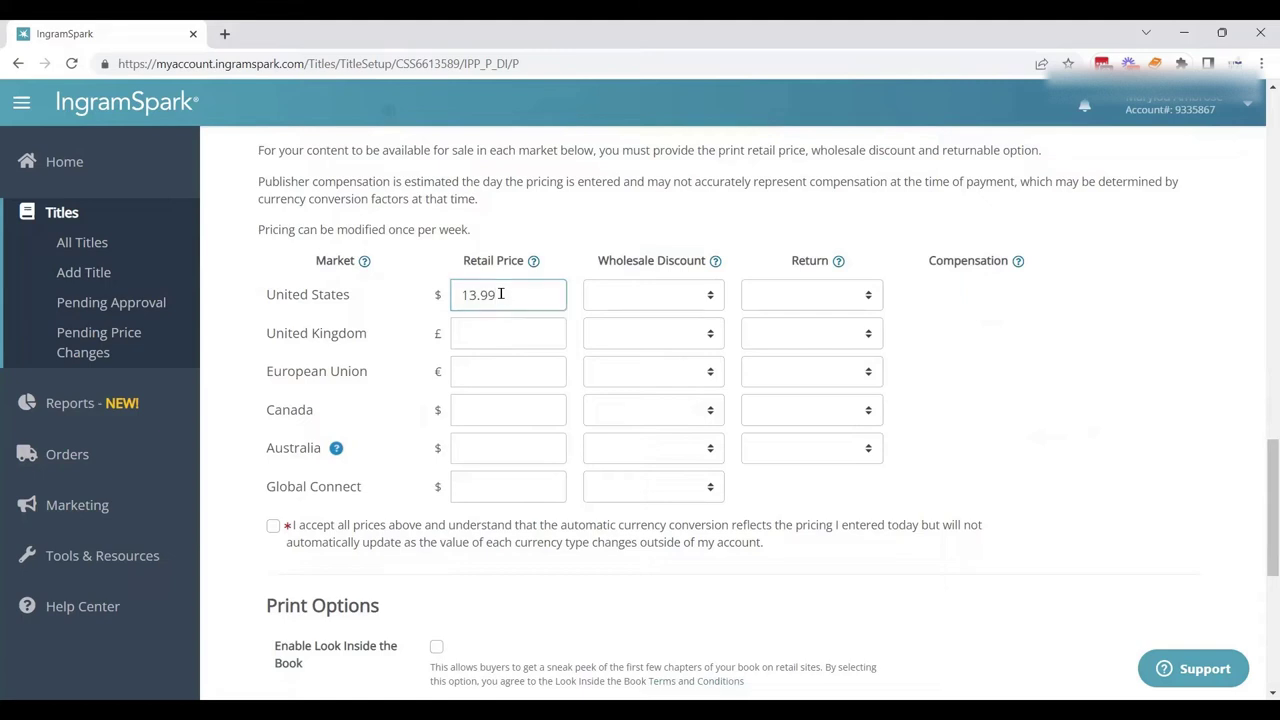
key("Tab")
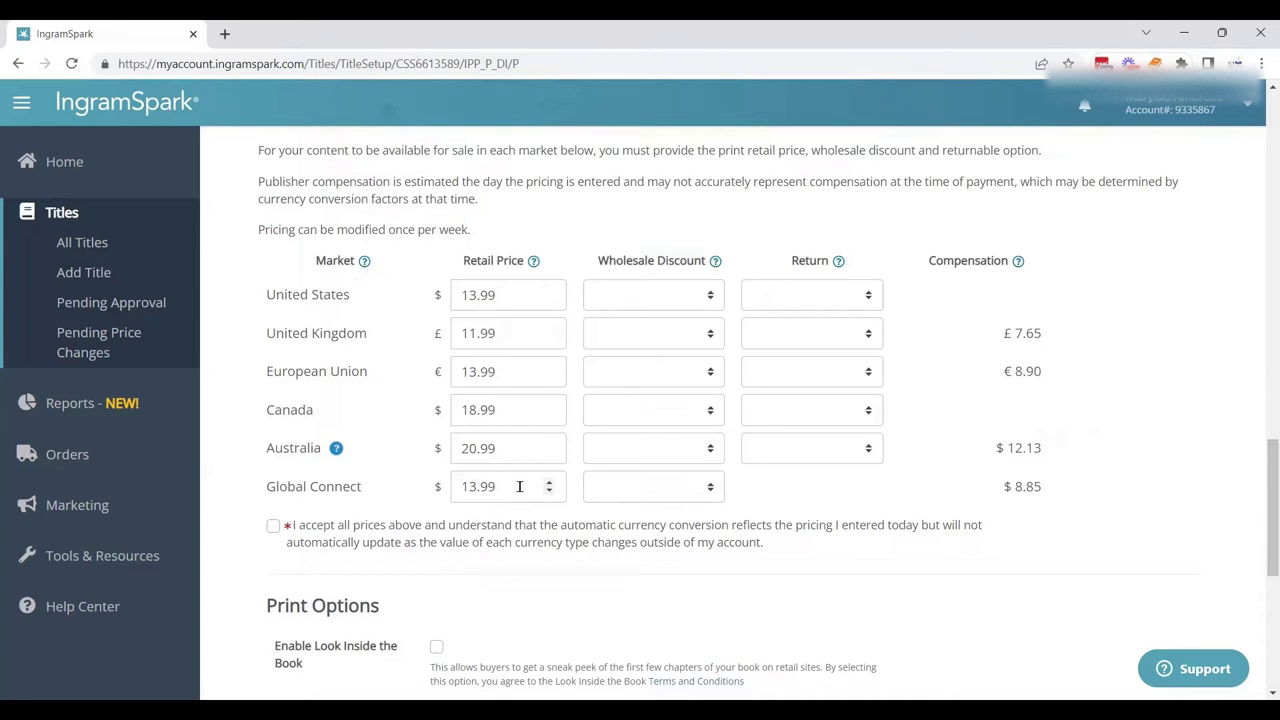
left_click(672, 302)
left_click(662, 317)
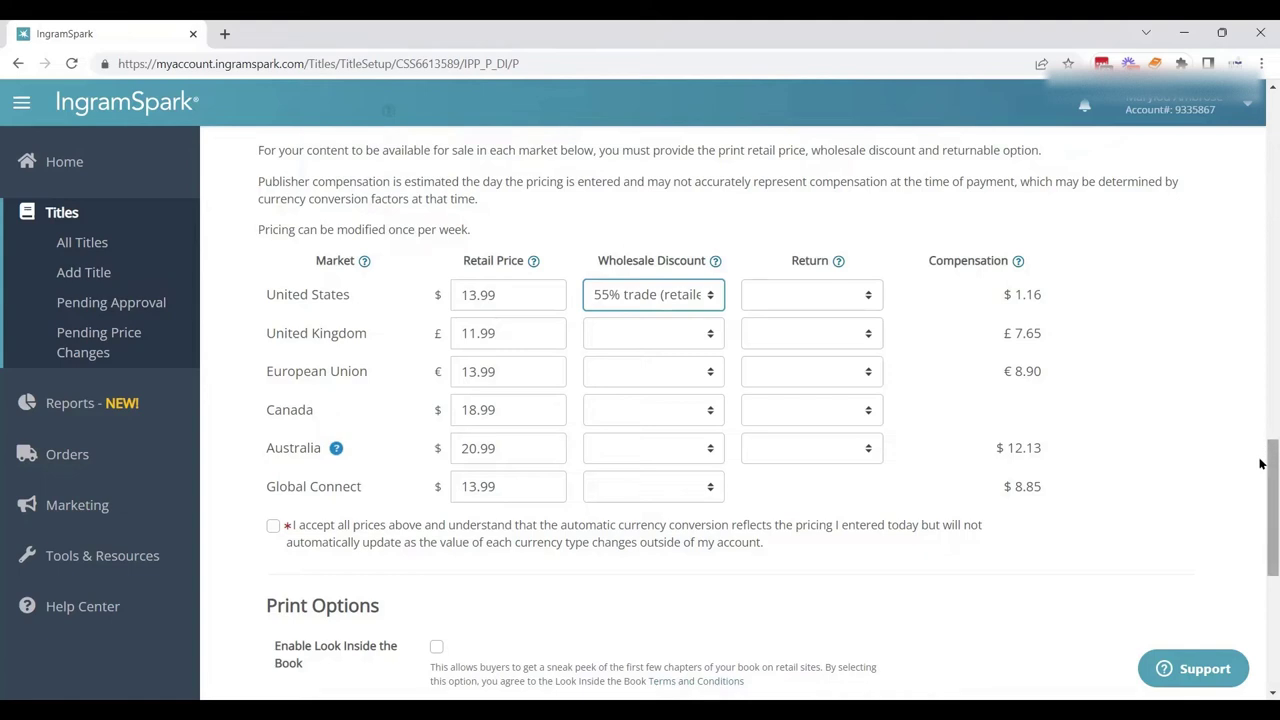
Review the print cost and try a United States retail price of $9.99.
left_click_drag(1261, 463, 1261, 408)
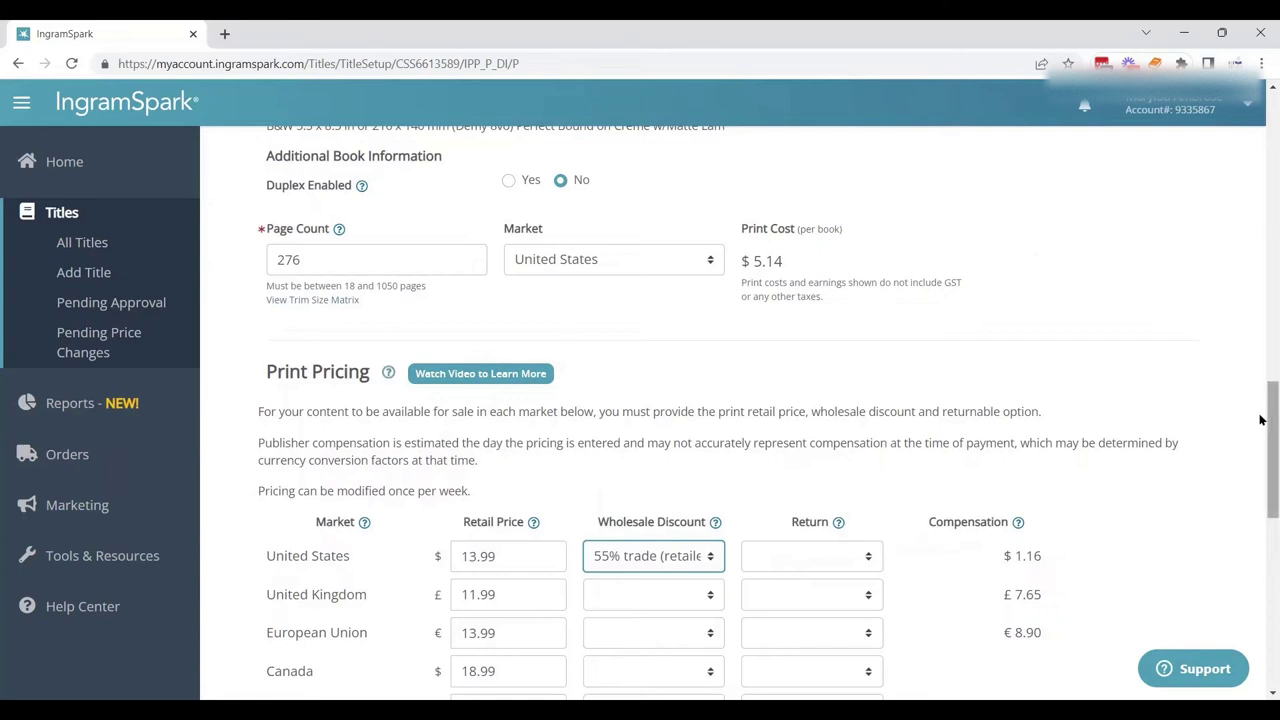
left_click_drag(1266, 423, 1261, 448)
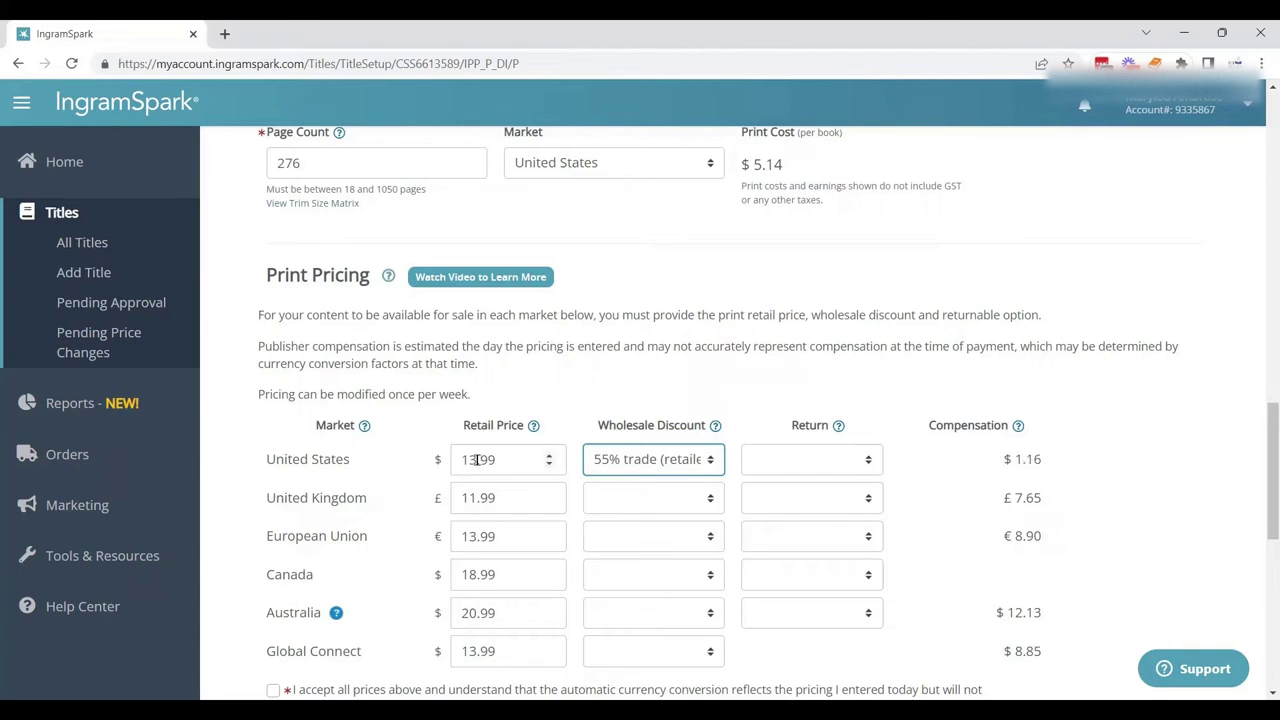
left_click_drag(479, 459, 432, 475)
type("9")
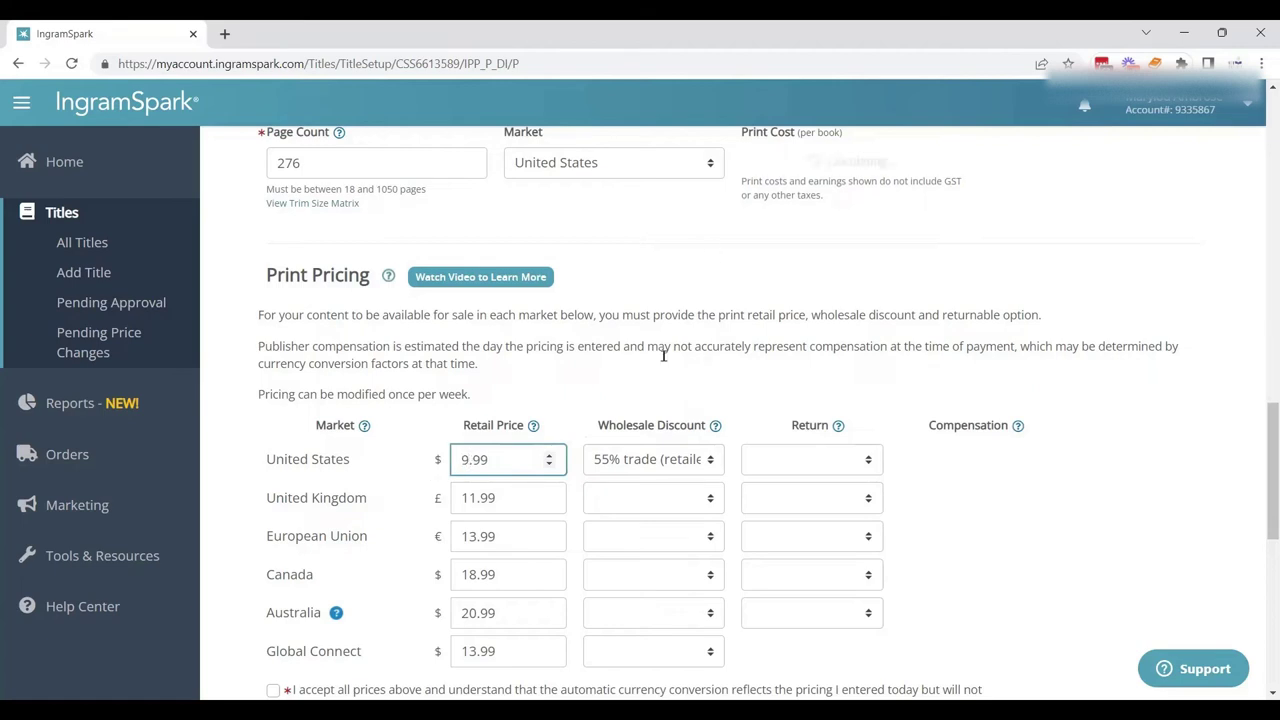
left_click(731, 477)
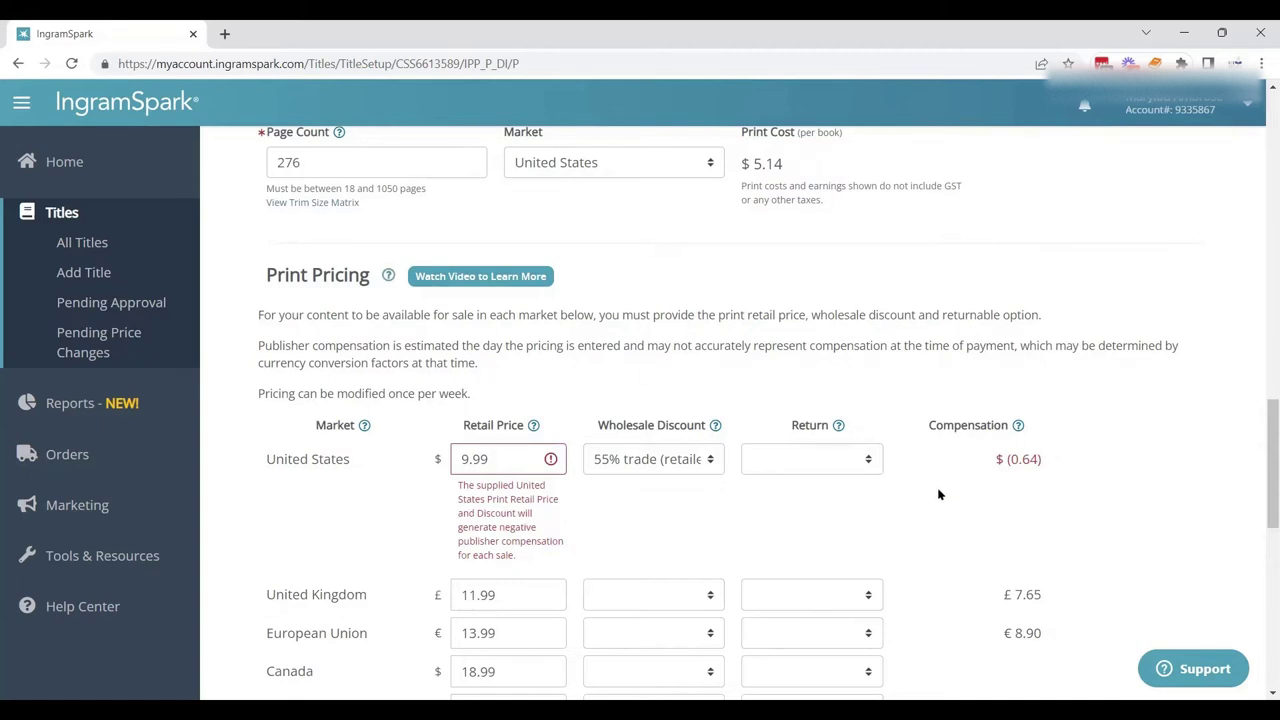
Try a custom wholesale discount of 30% for the United States using the Other option.
left_click(670, 460)
left_click(660, 512)
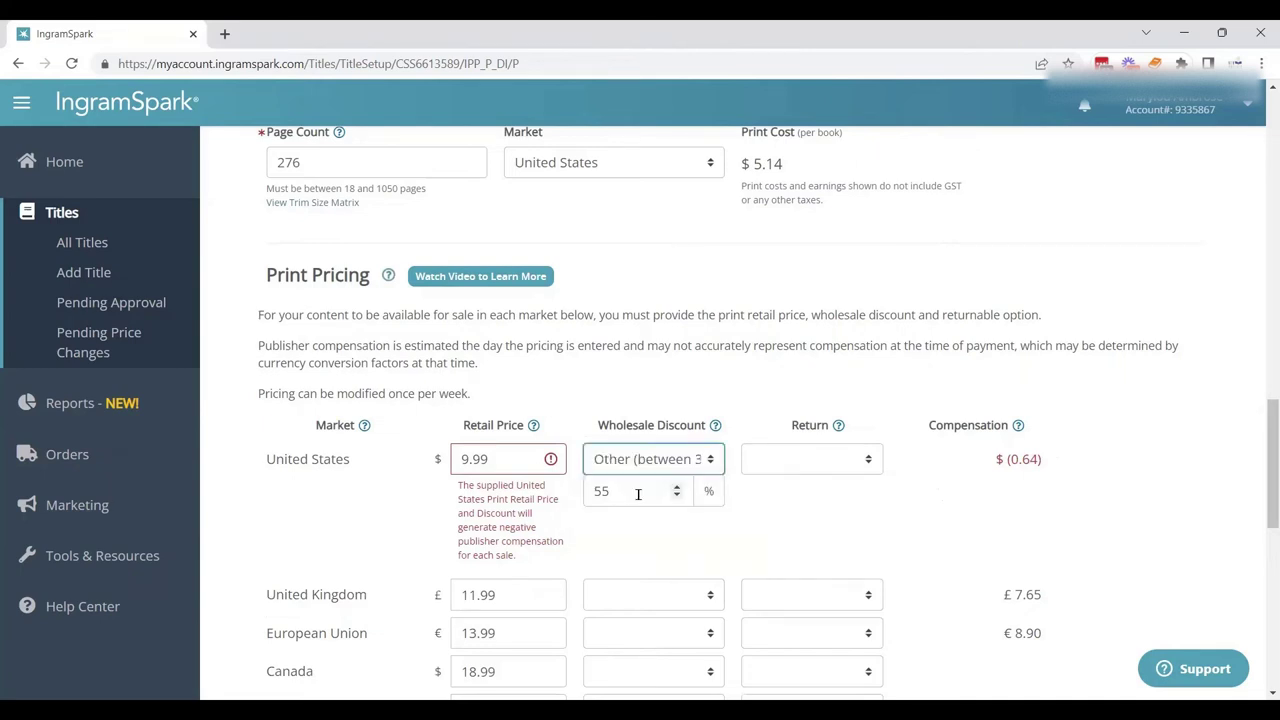
left_click_drag(612, 491, 578, 510)
type("30")
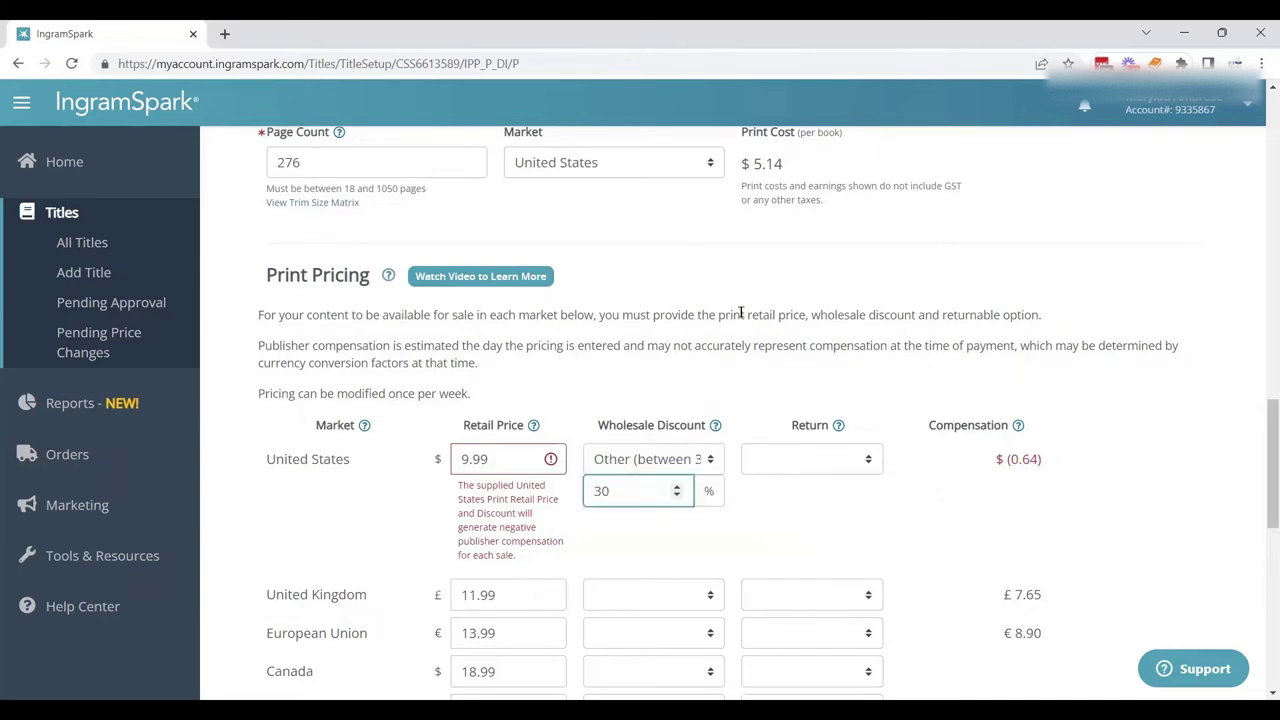
left_click(775, 350)
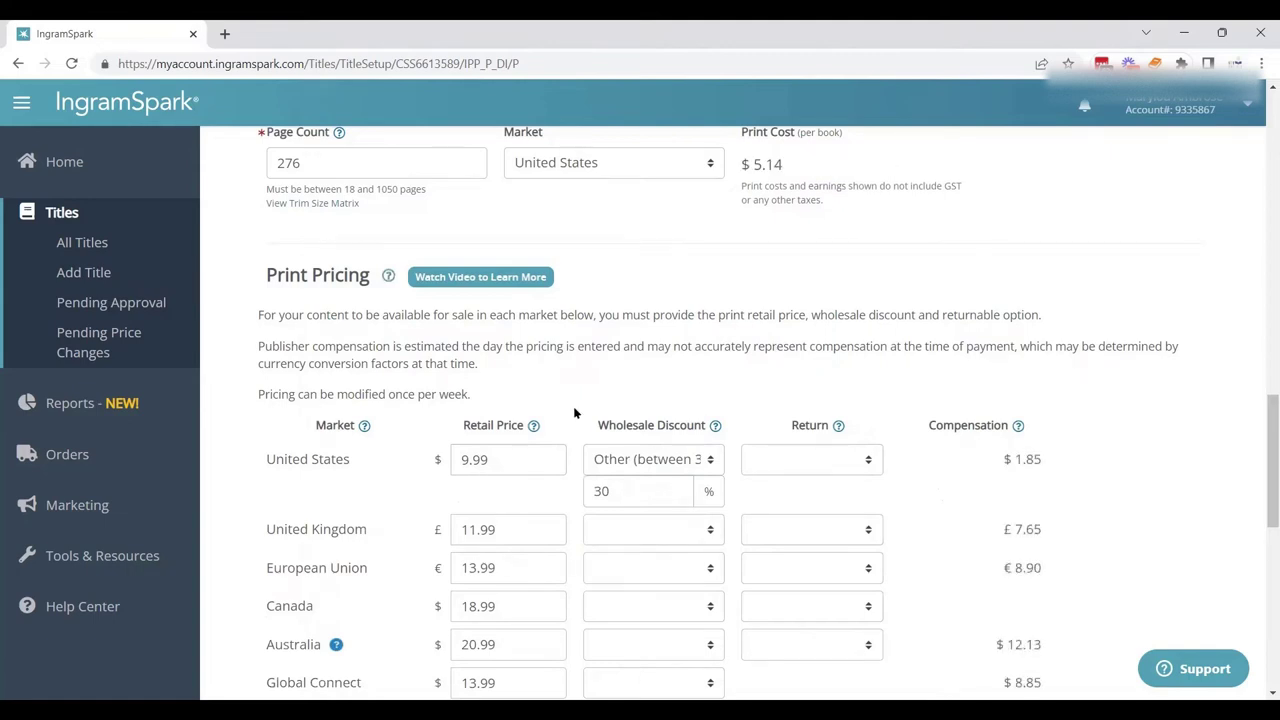
Return the United States retail price to $13.99 and its wholesale discount to 55% trade.
left_click_drag(508, 459, 420, 470)
type("13.99")
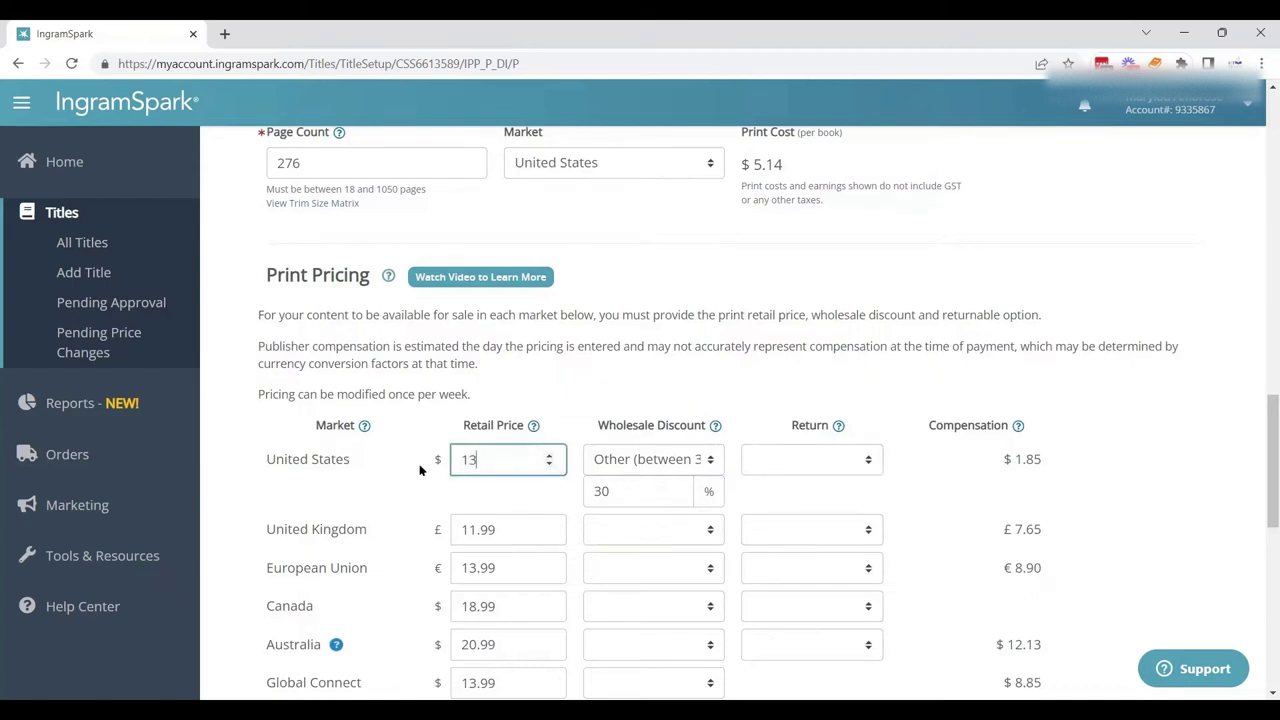
left_click(624, 462)
left_click(632, 486)
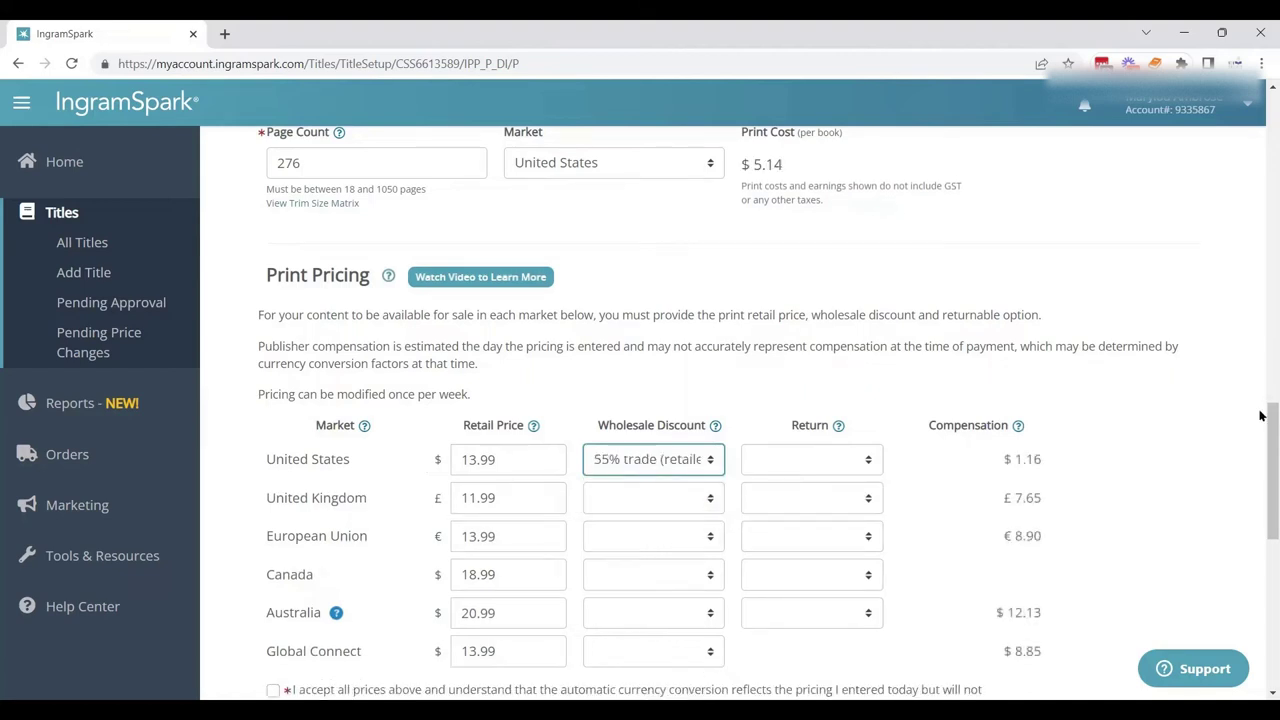
Try the Yes - Deliver and Yes - Destroy return options for the United States to compare their terms.
left_click_drag(1265, 482, 1260, 521)
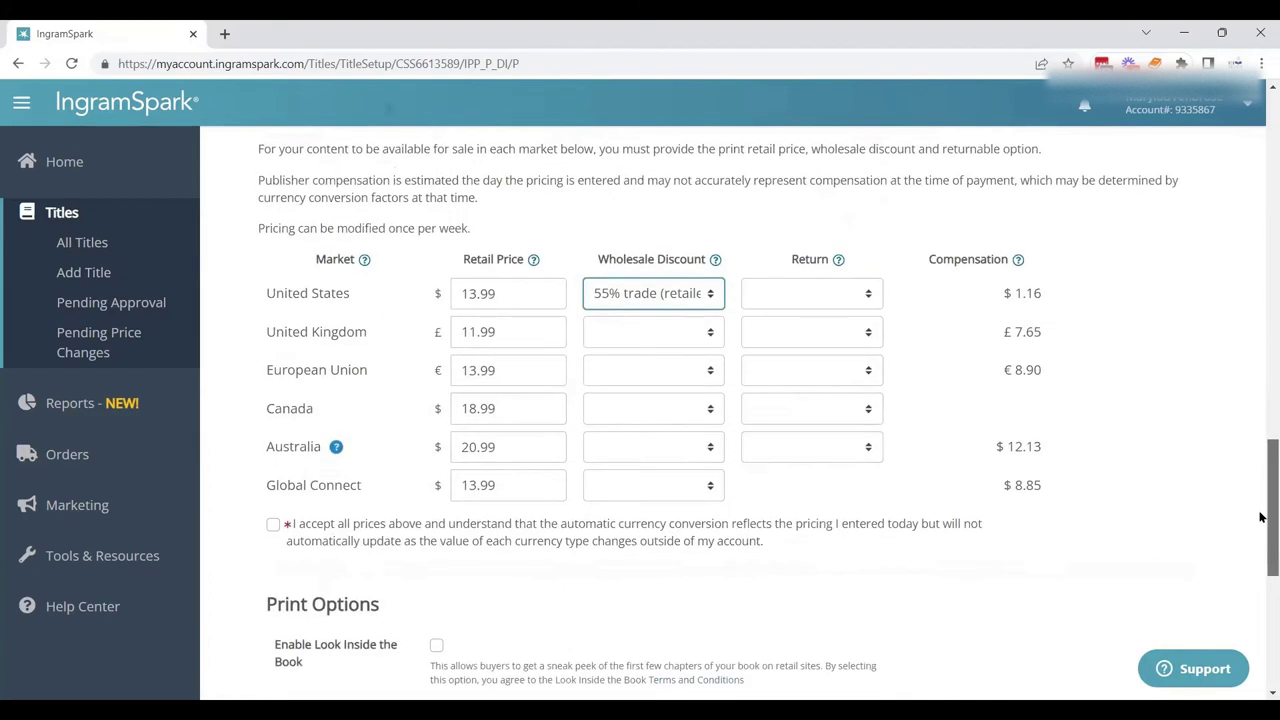
left_click(832, 293)
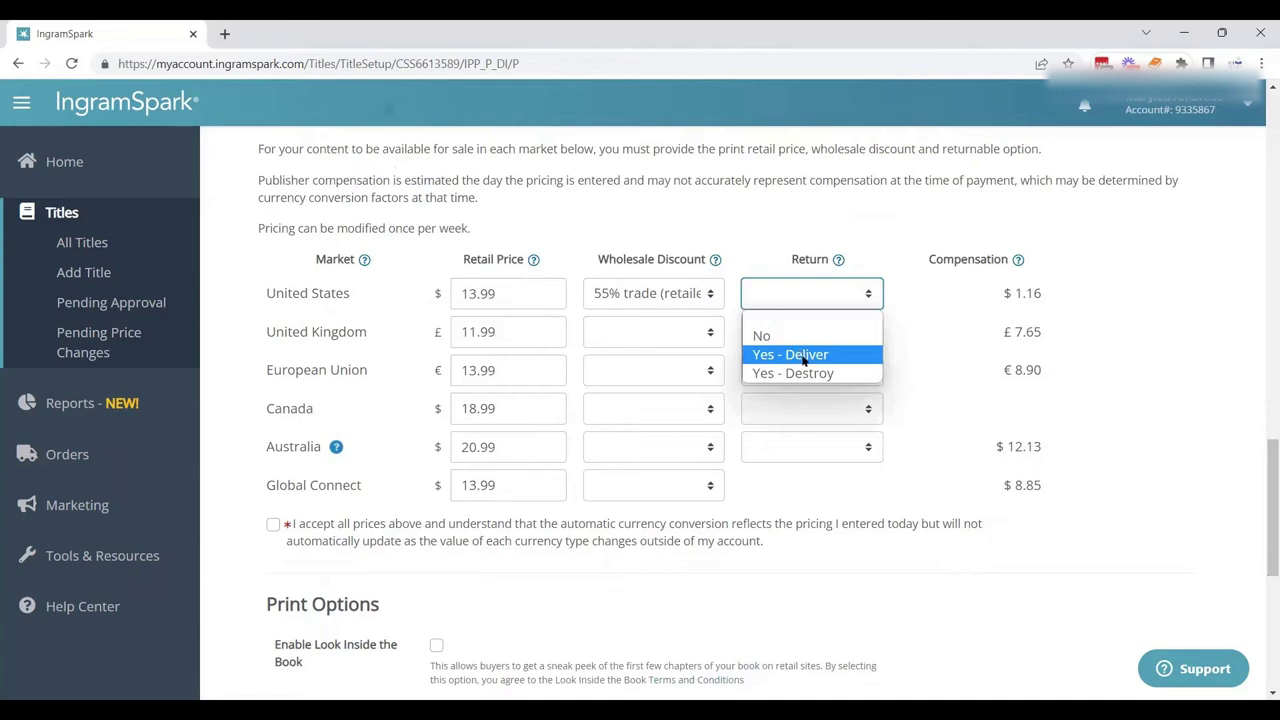
left_click(781, 312)
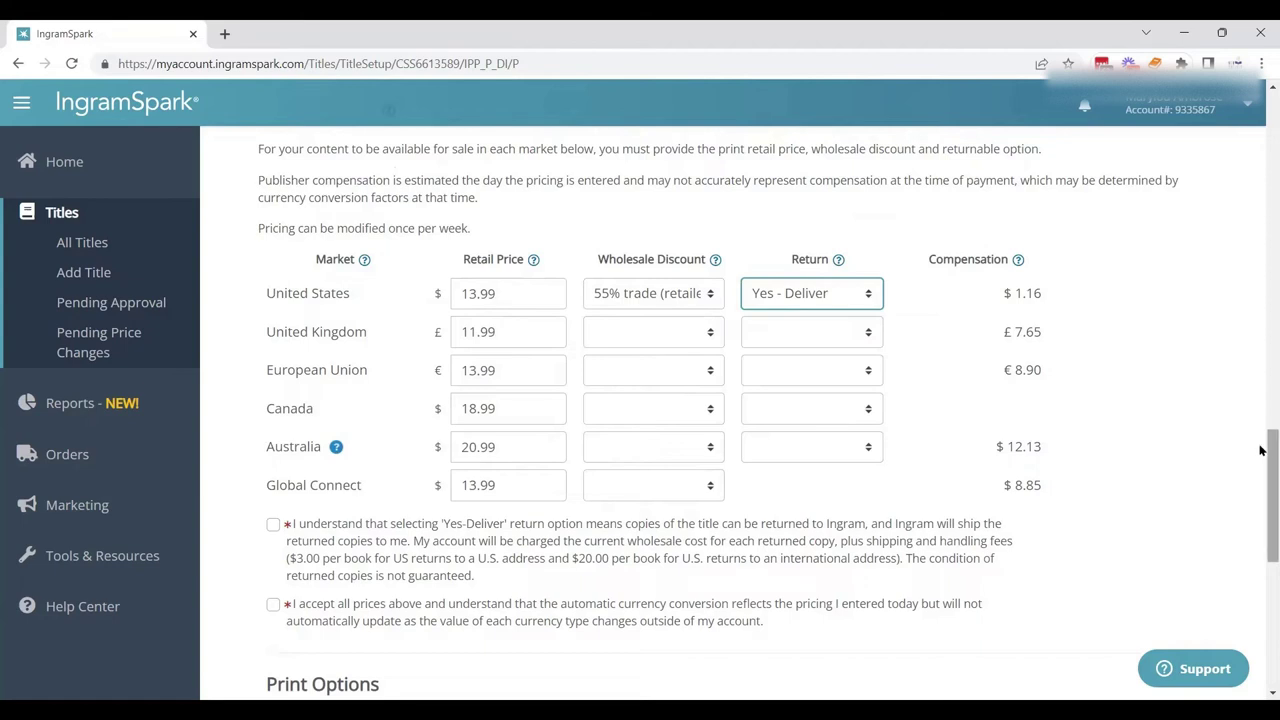
scroll(1260, 470, "down", 1)
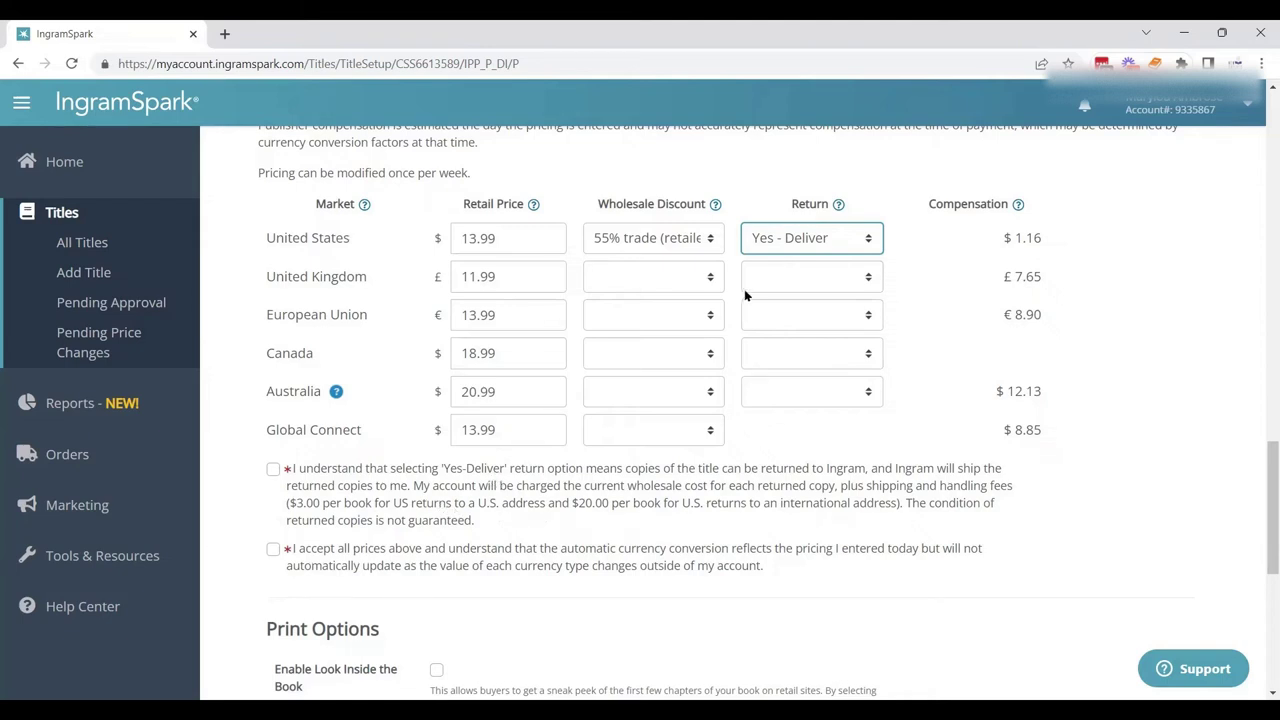
left_click(788, 238)
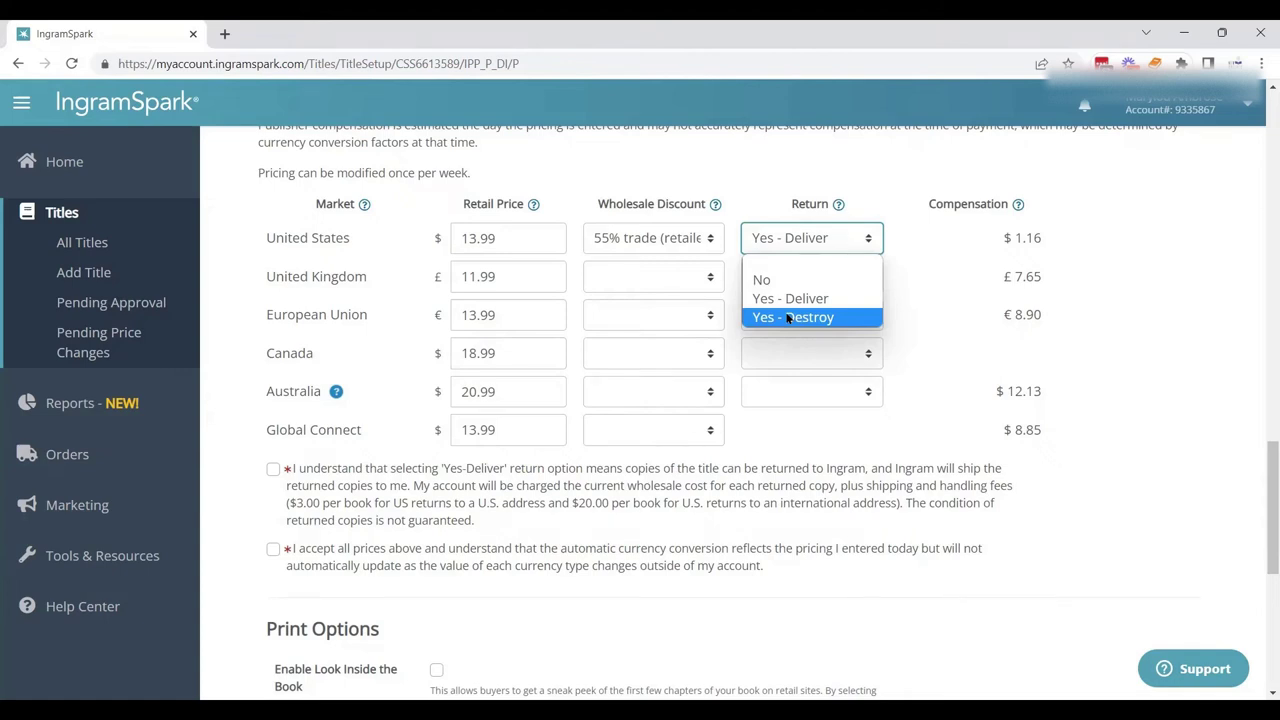
left_click(788, 318)
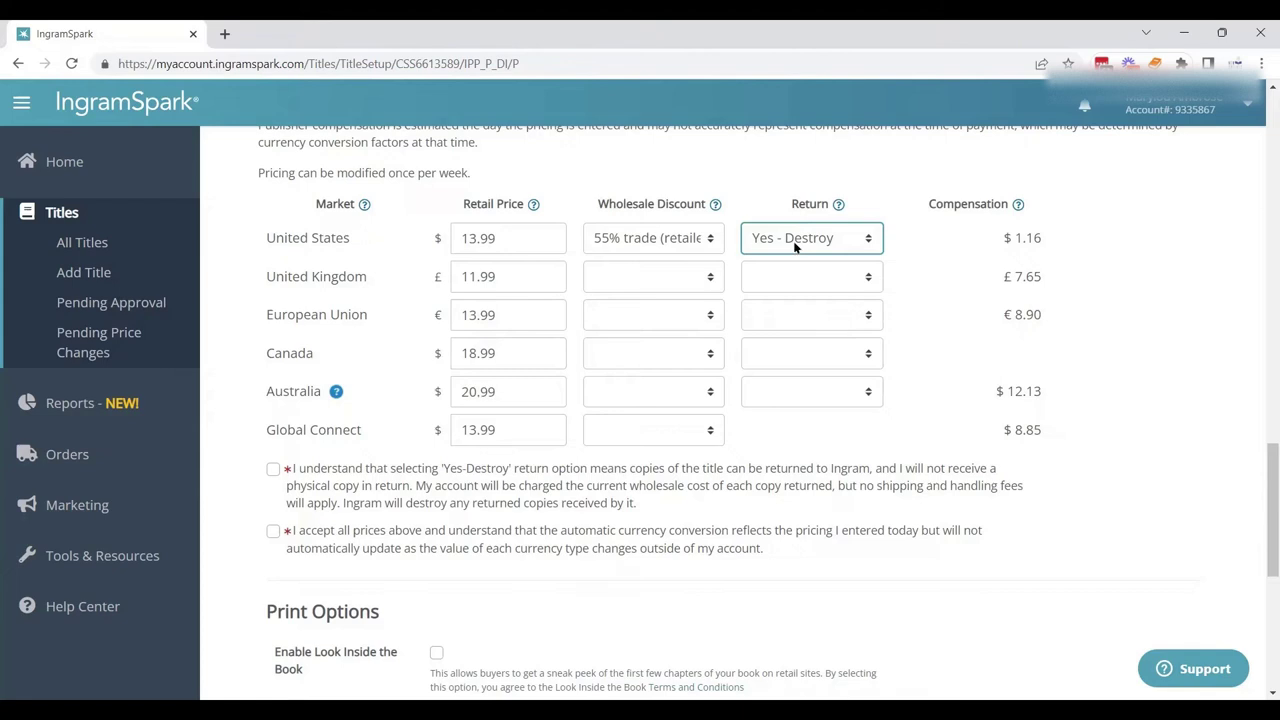
Set the United States return option to No.
left_click(795, 247)
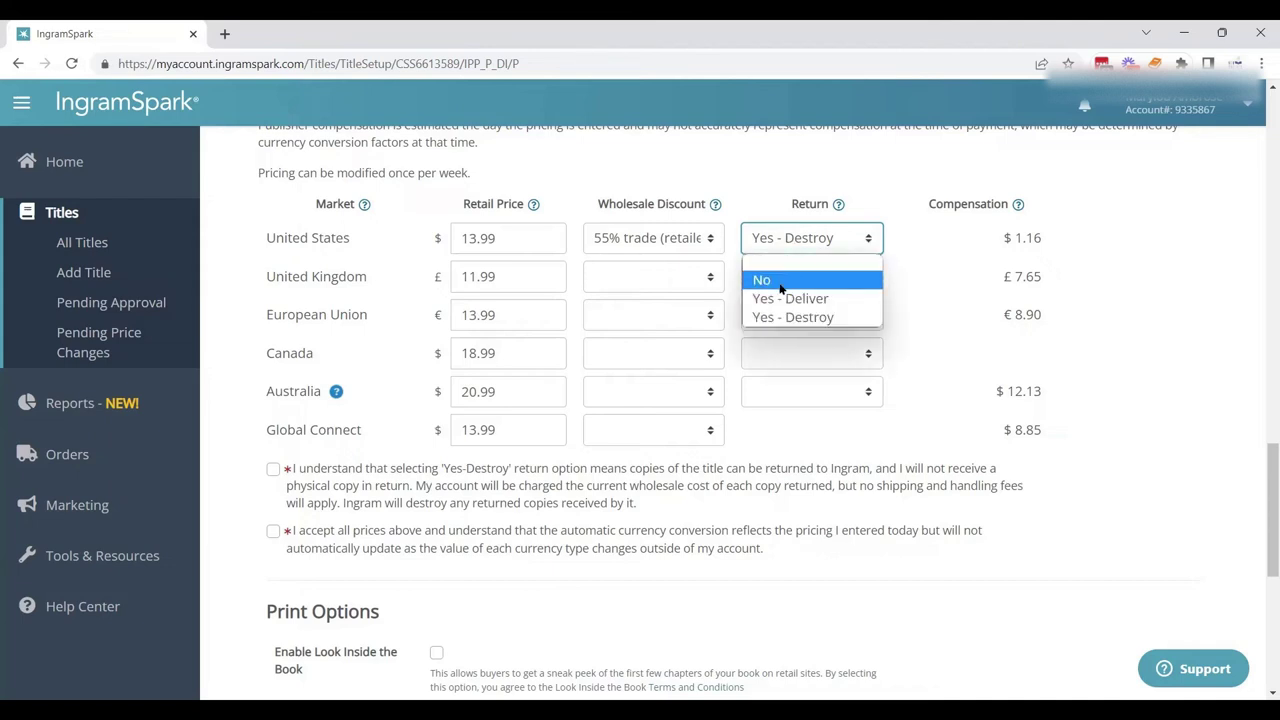
left_click(781, 288)
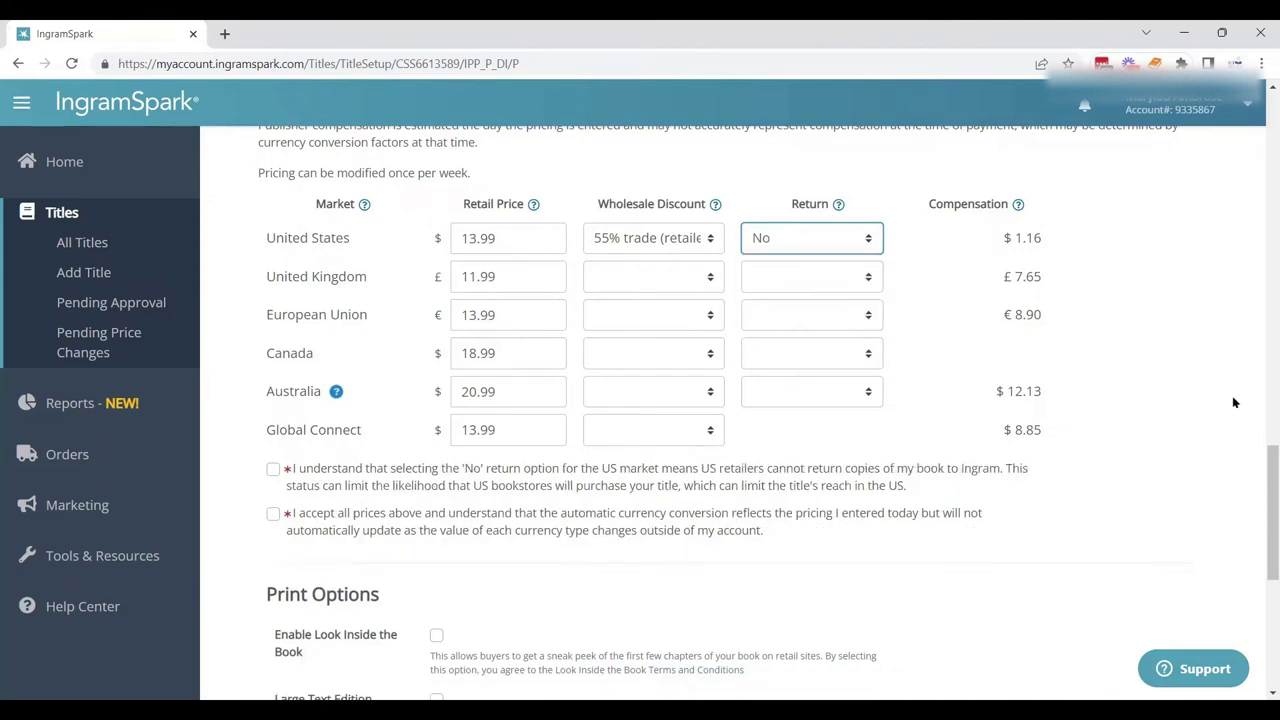
left_click_drag(1262, 477, 1262, 459)
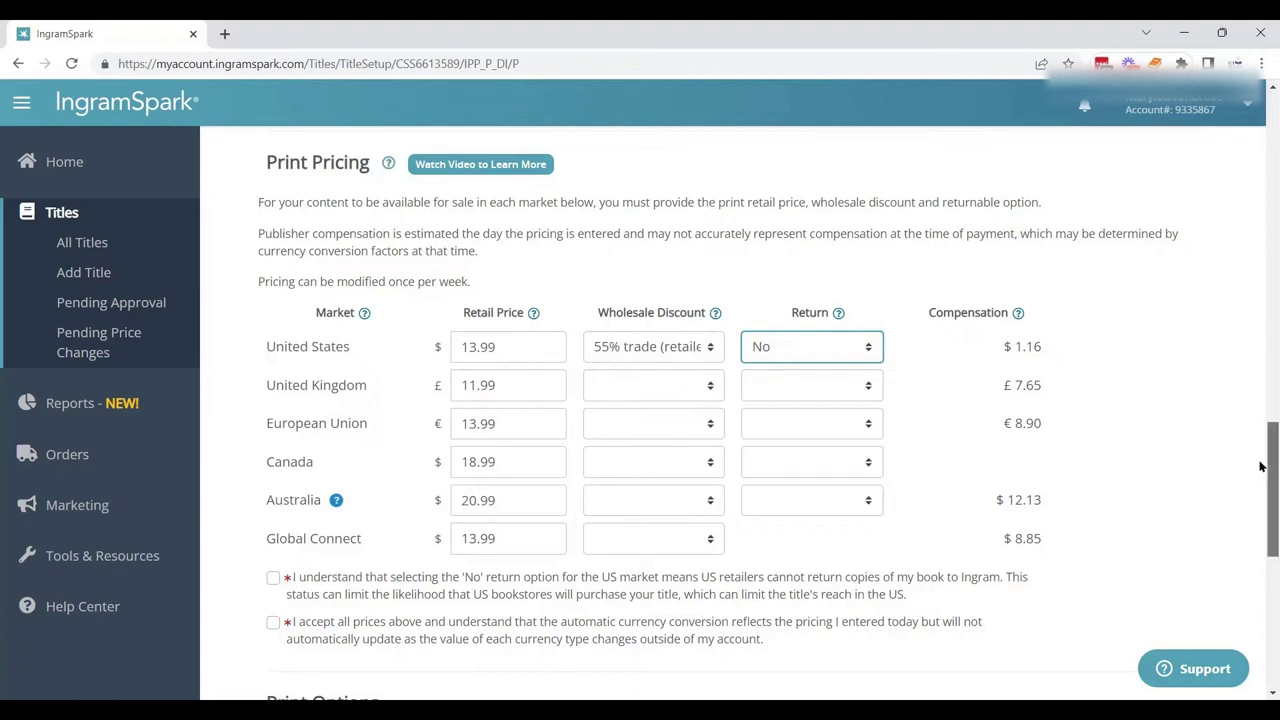
Set the United Kingdom wholesale discount to 55% trade (retailer preference) and its return option to No.
scroll(1260, 466, "up", 1)
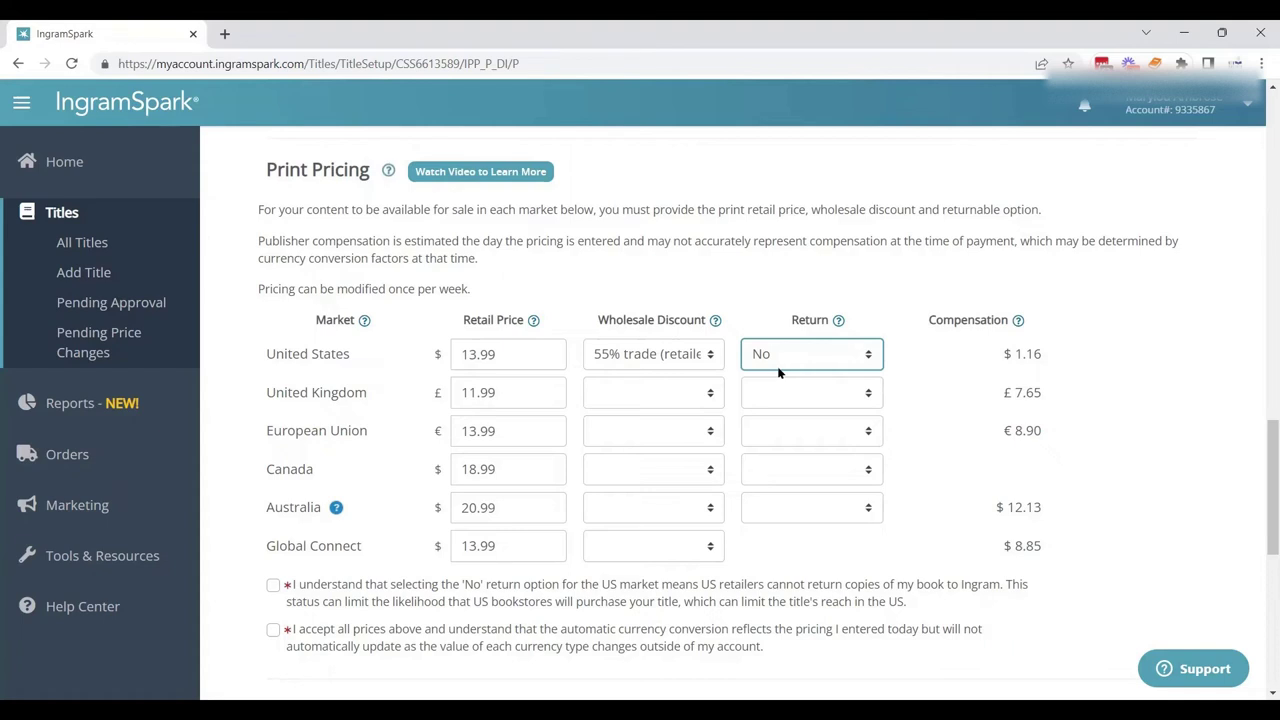
left_click(667, 398)
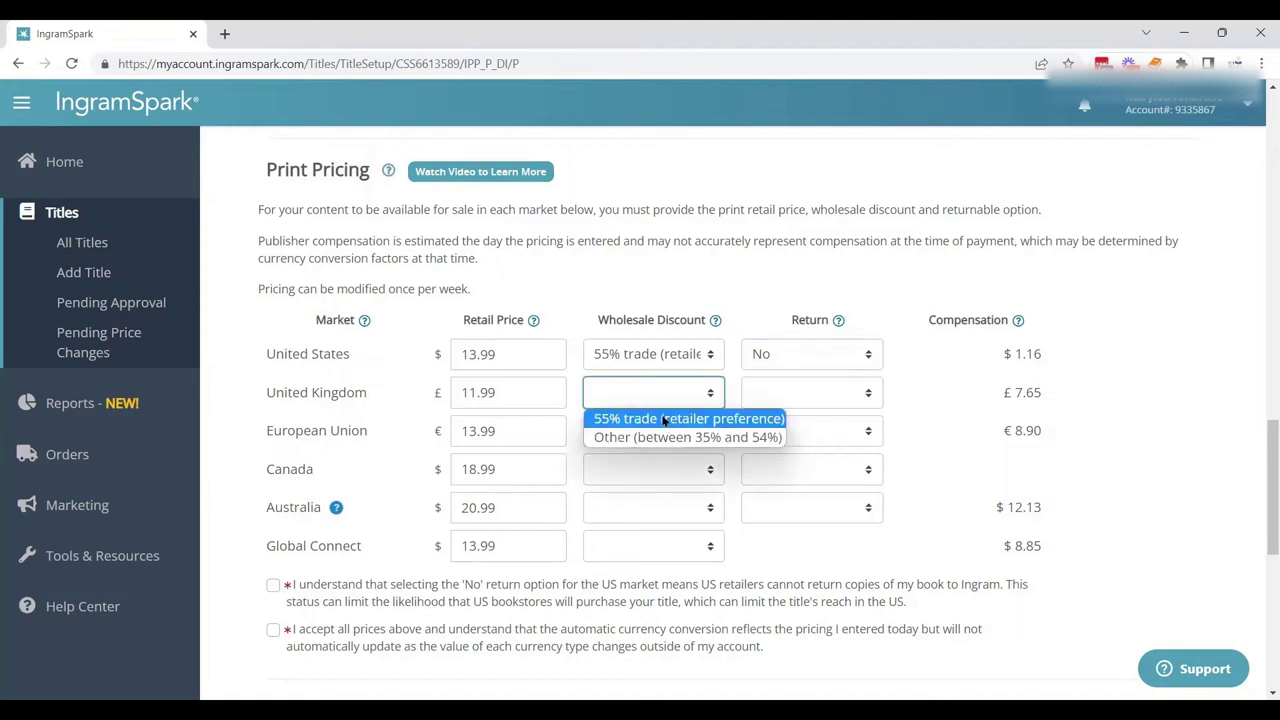
left_click(663, 421)
left_click(790, 400)
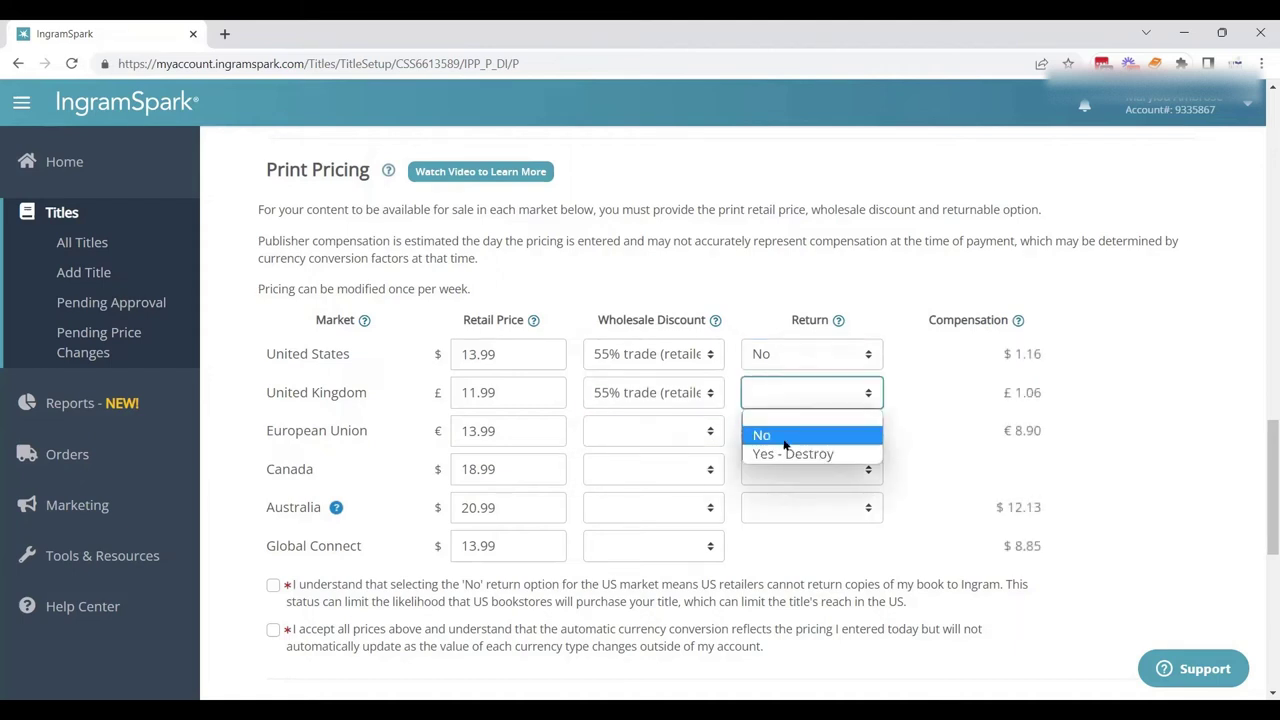
left_click(772, 432)
Set the European Union and Canada markets to a 55% trade wholesale discount with the return option No.
left_click(661, 433)
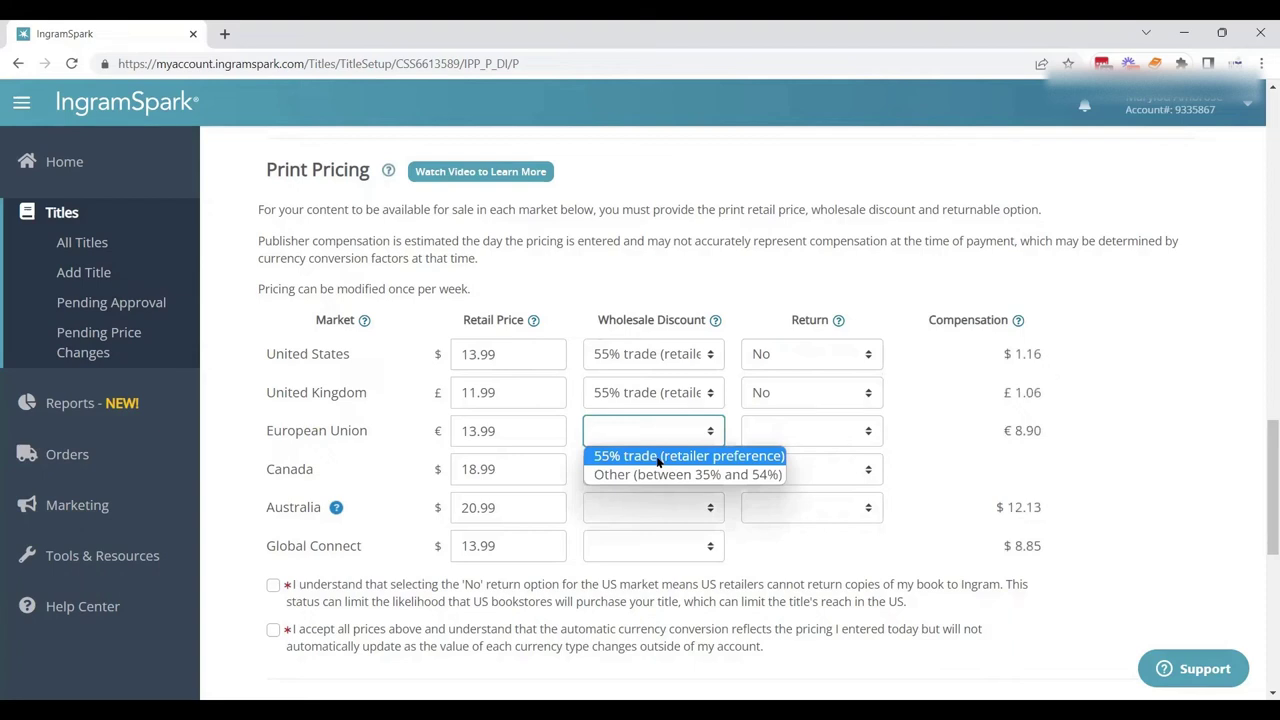
left_click(657, 456)
left_click(800, 431)
left_click(770, 456)
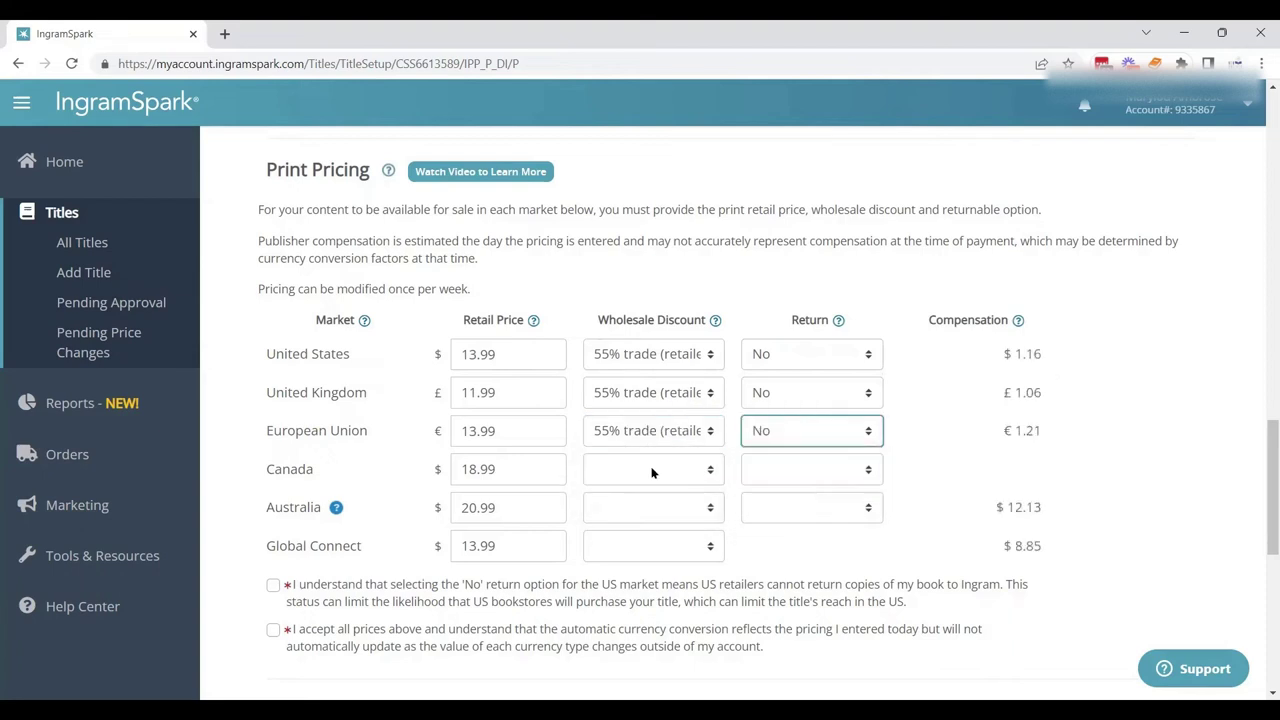
left_click(652, 470)
left_click(659, 496)
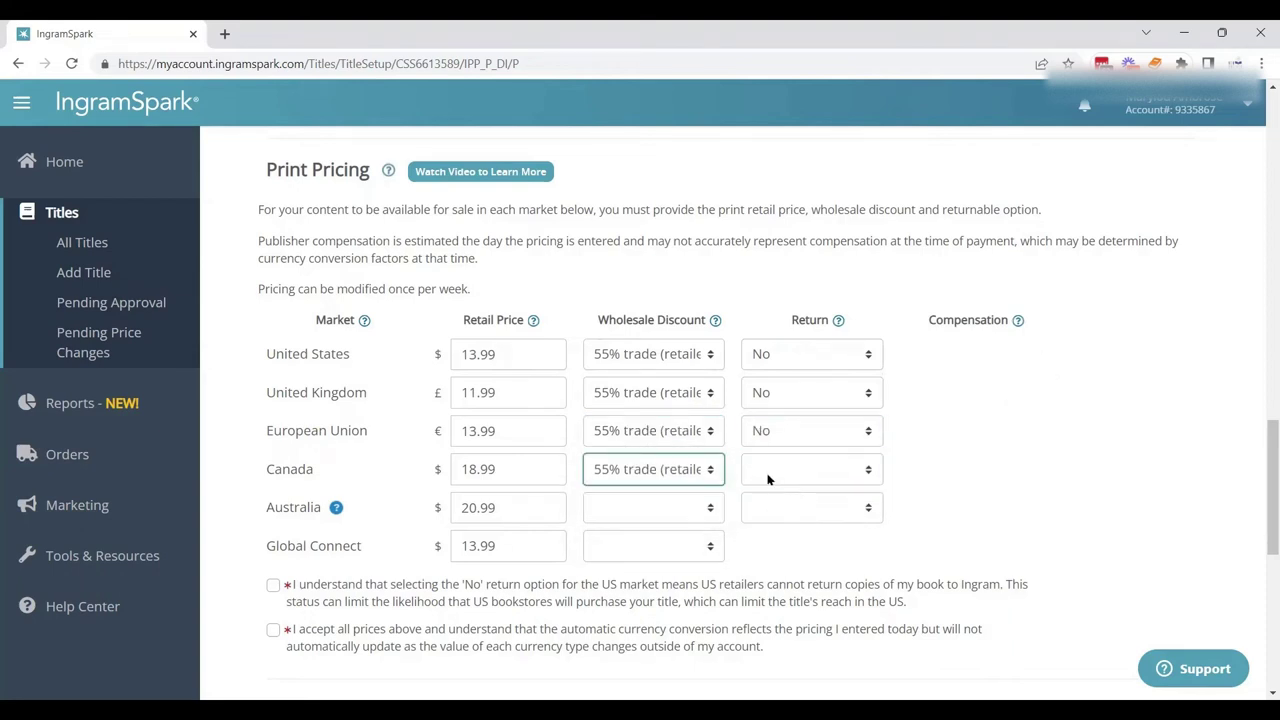
left_click(768, 479)
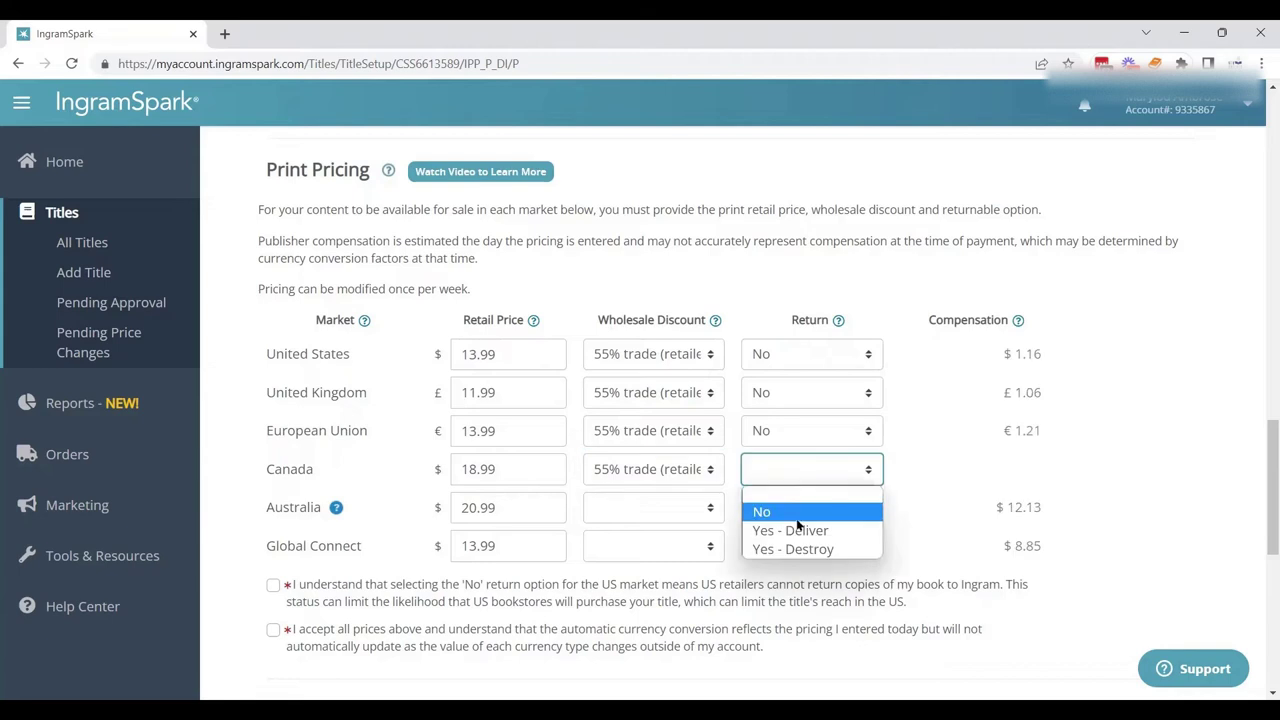
key("Return")
Set Australia to a 55% trade discount with no returns, and set Global Connect's wholesale discount to 55% trade.
left_click(688, 517)
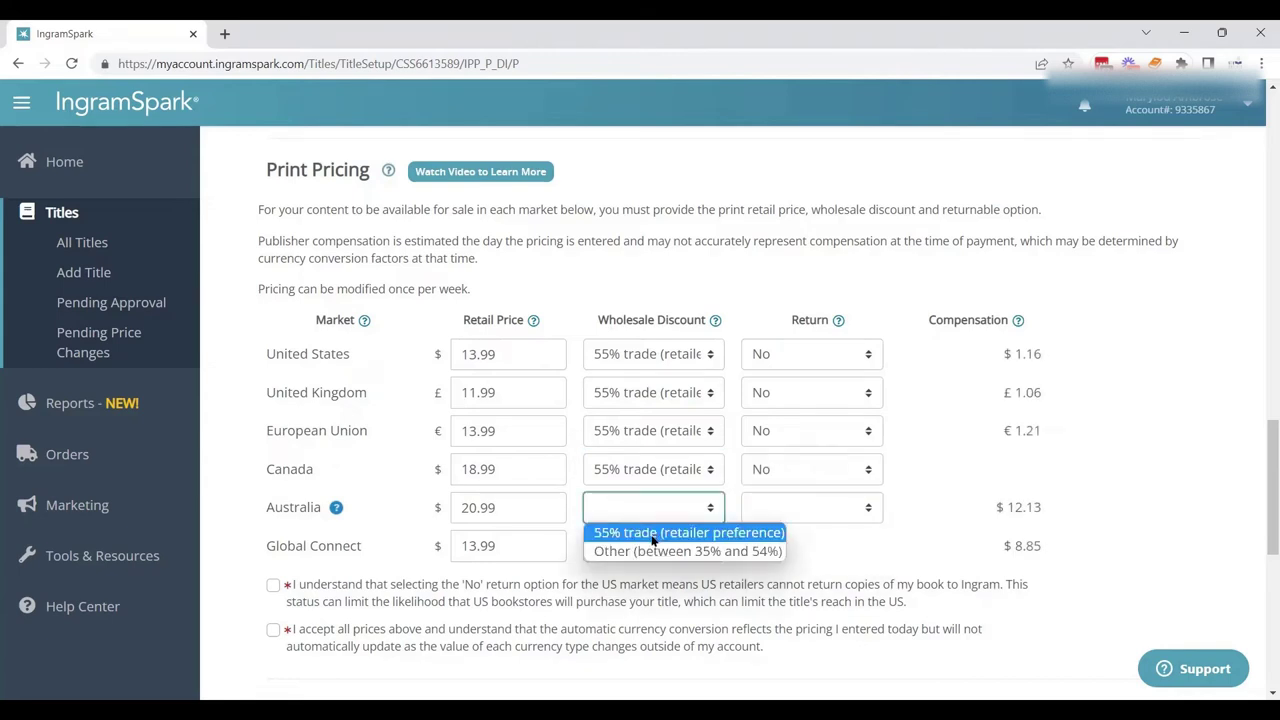
left_click(652, 534)
left_click(781, 514)
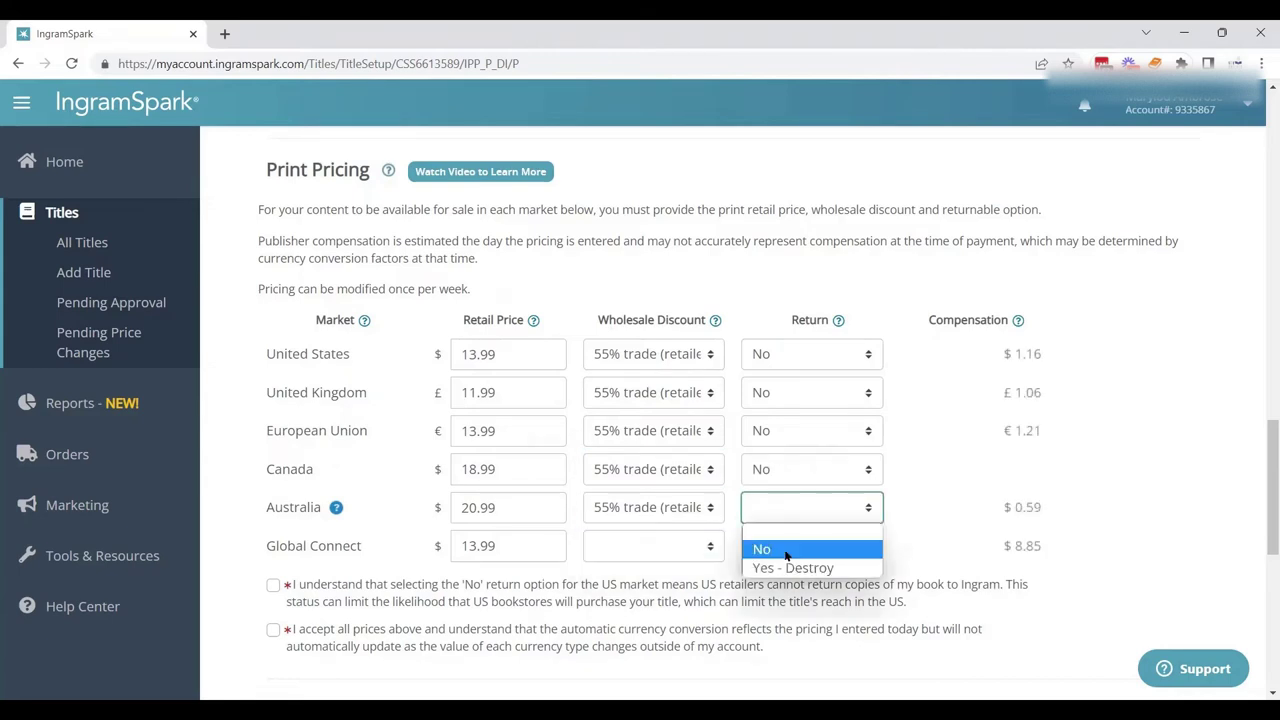
left_click(786, 555)
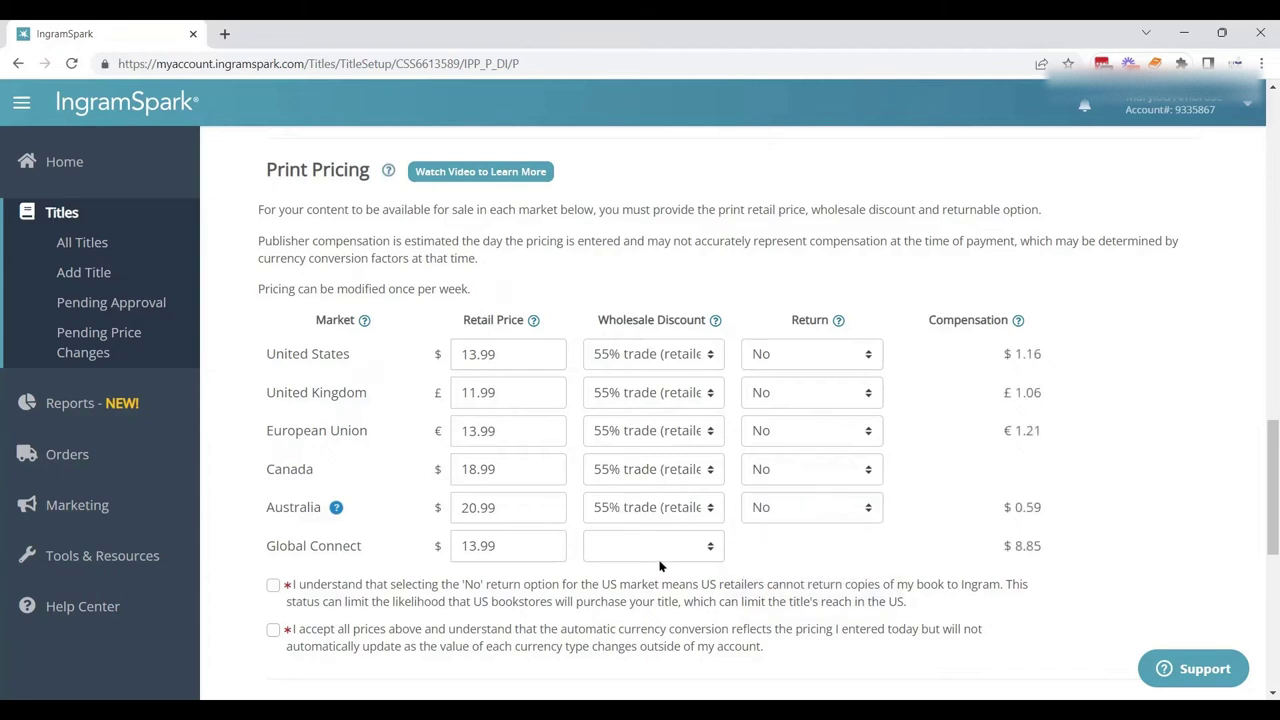
left_click(659, 555)
left_click(660, 573)
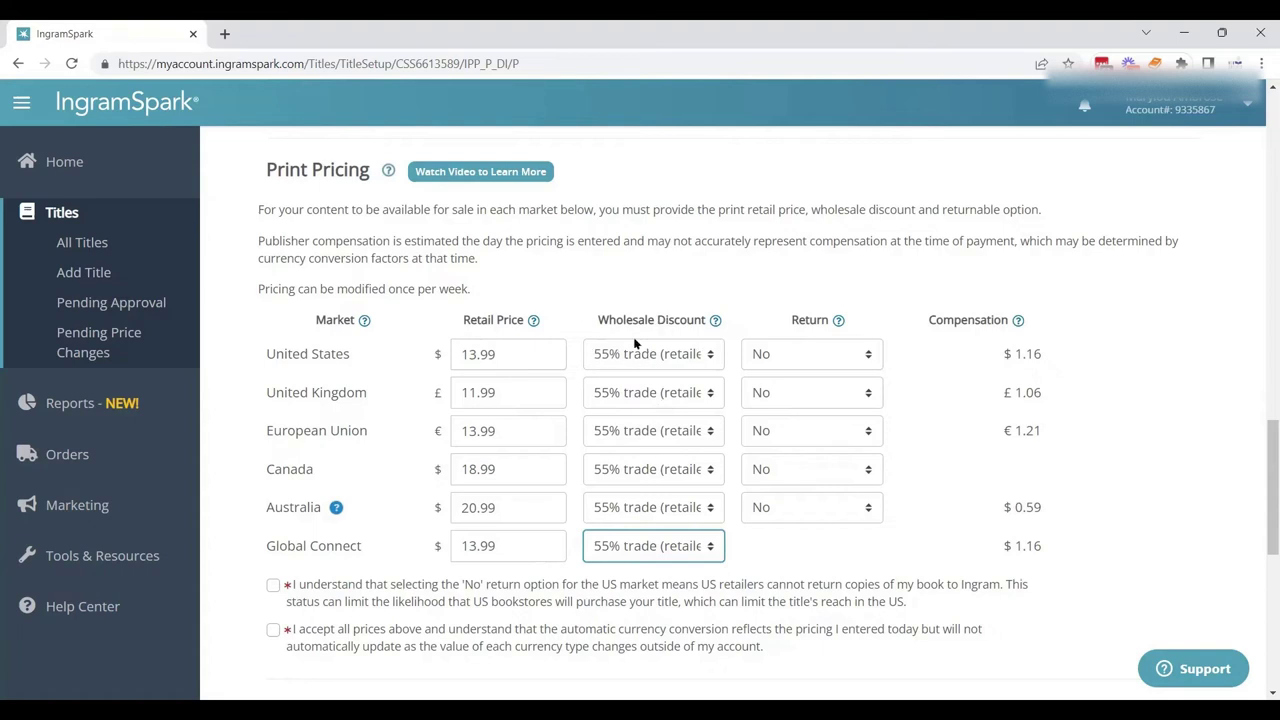
Compare the wholesale discount ranges offered for the United Kingdom and Canada.
left_click(617, 392)
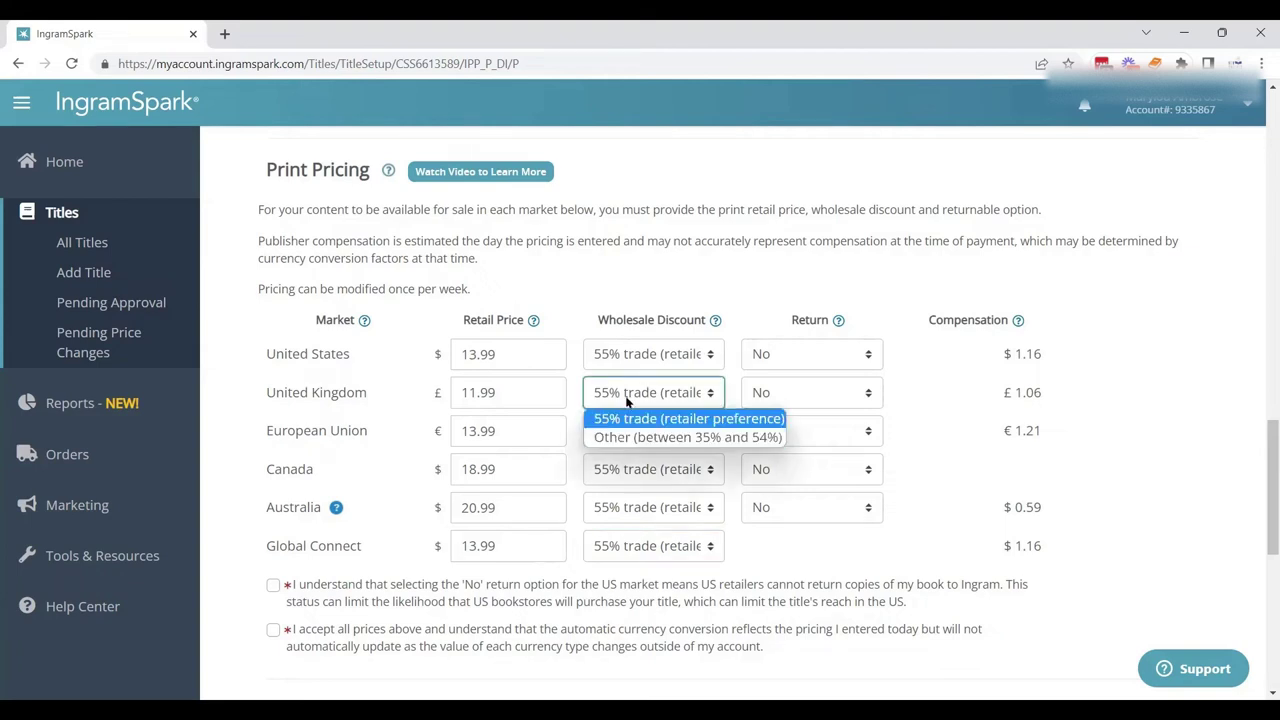
left_click(620, 477)
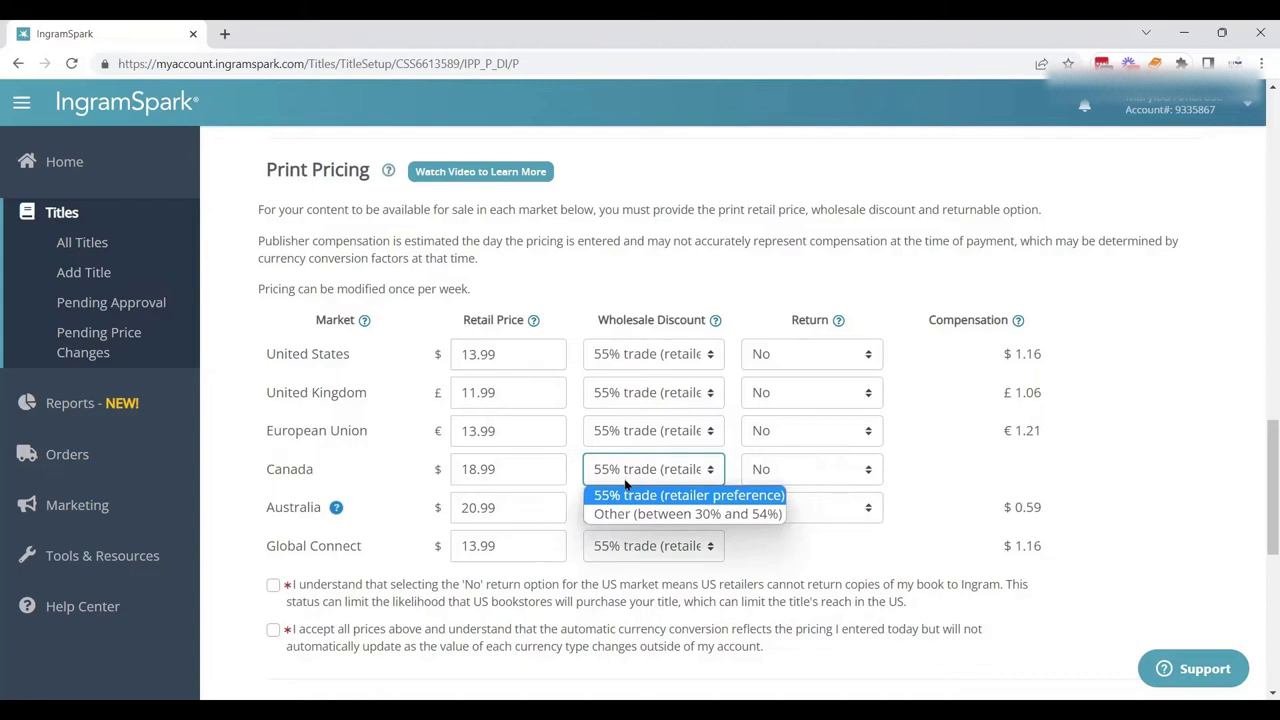
left_click(634, 402)
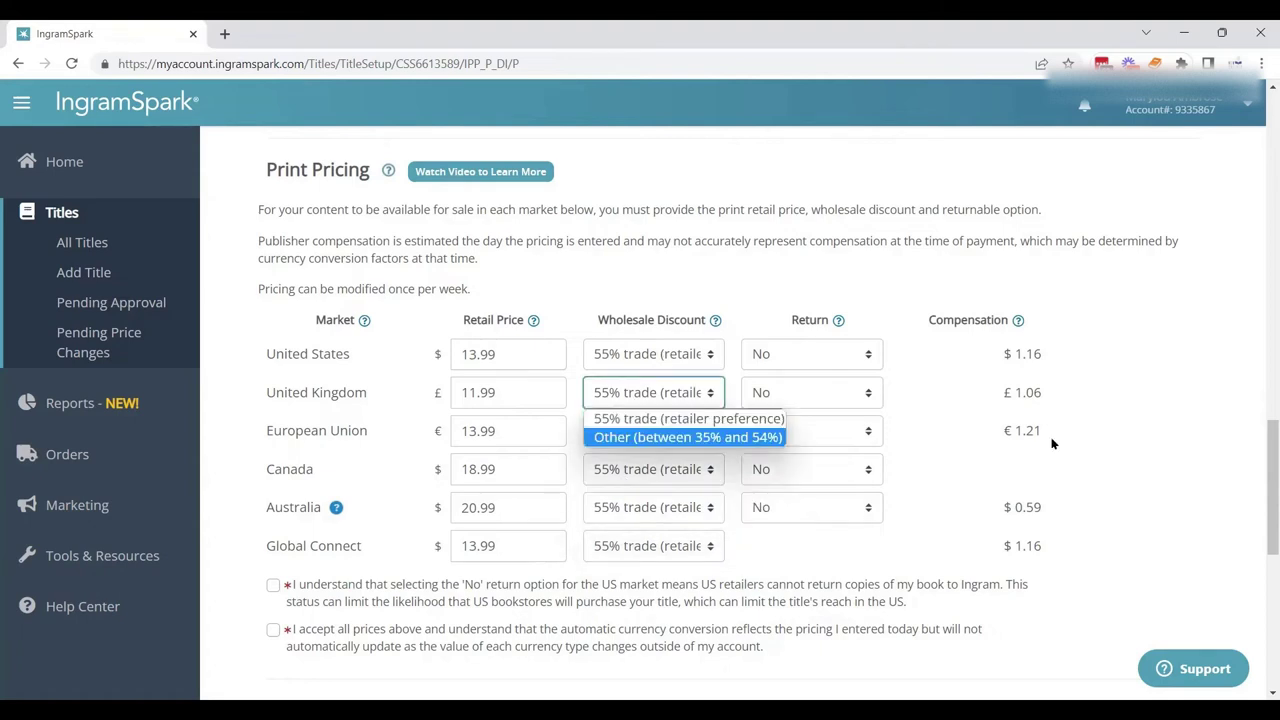
Accept both required pricing acknowledgements, covering the US No return option and the automatic currency conversion.
left_click_drag(1266, 500, 1260, 544)
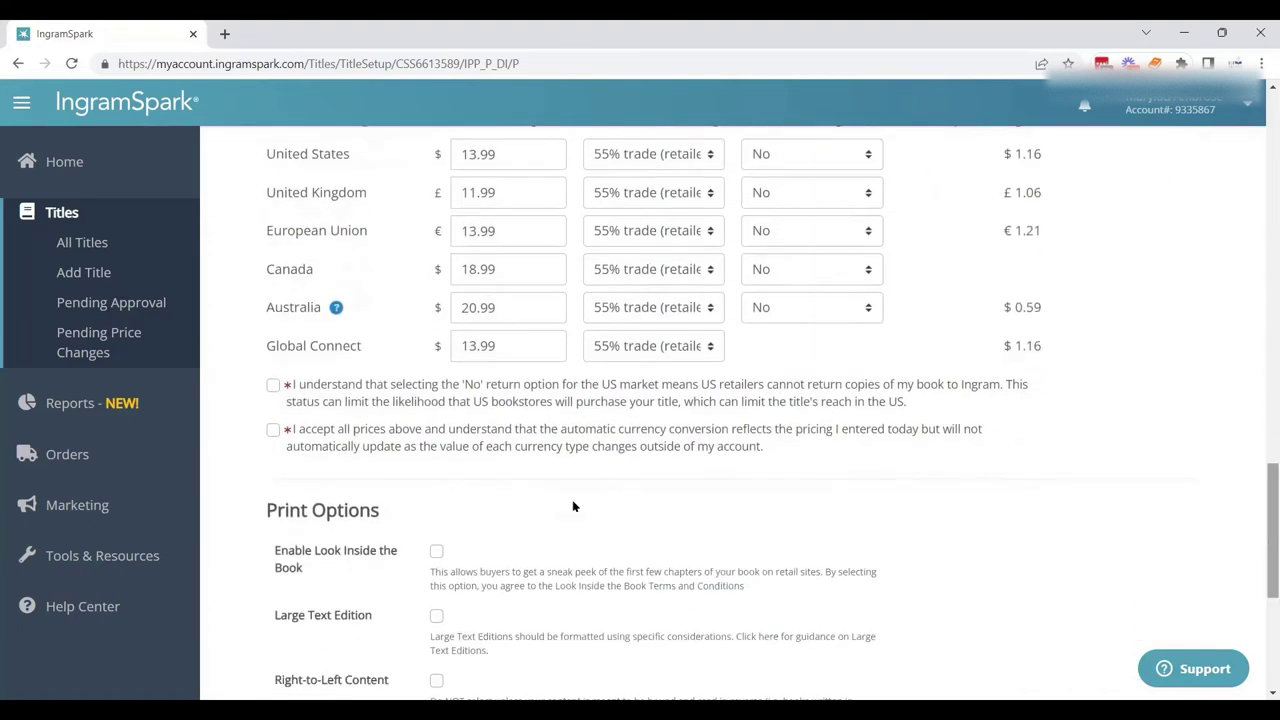
left_click(272, 385)
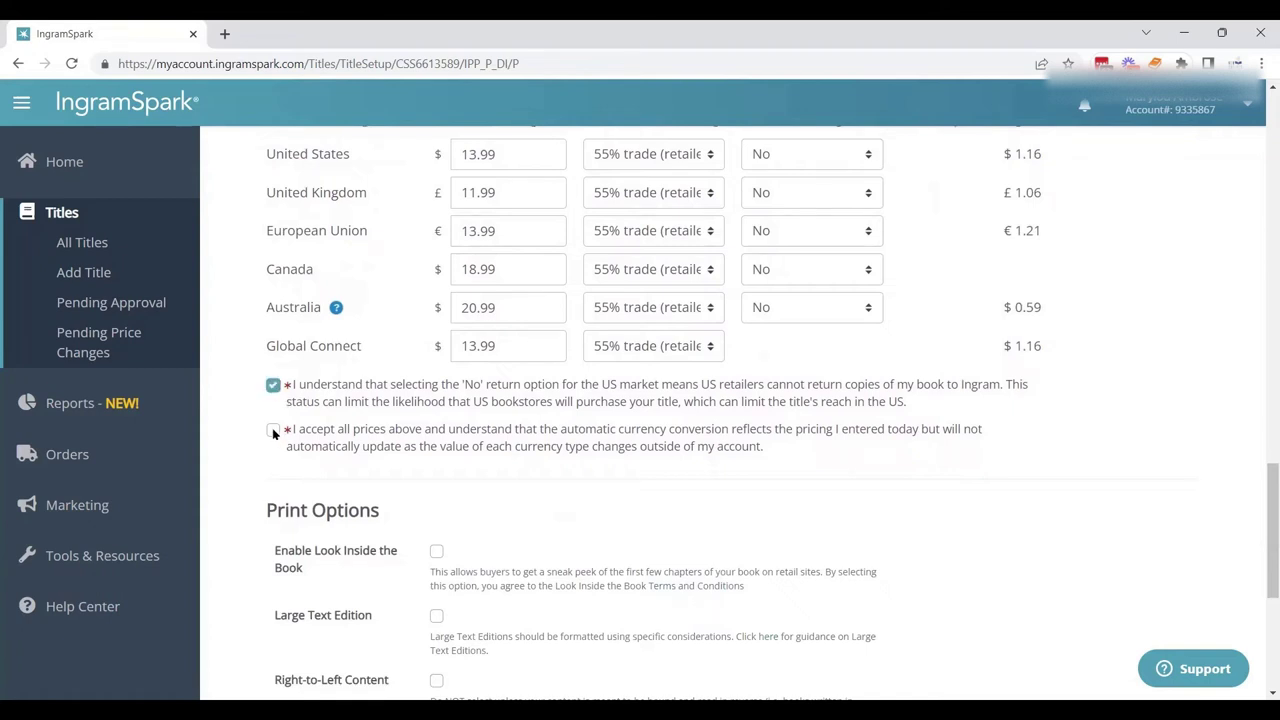
left_click(274, 431)
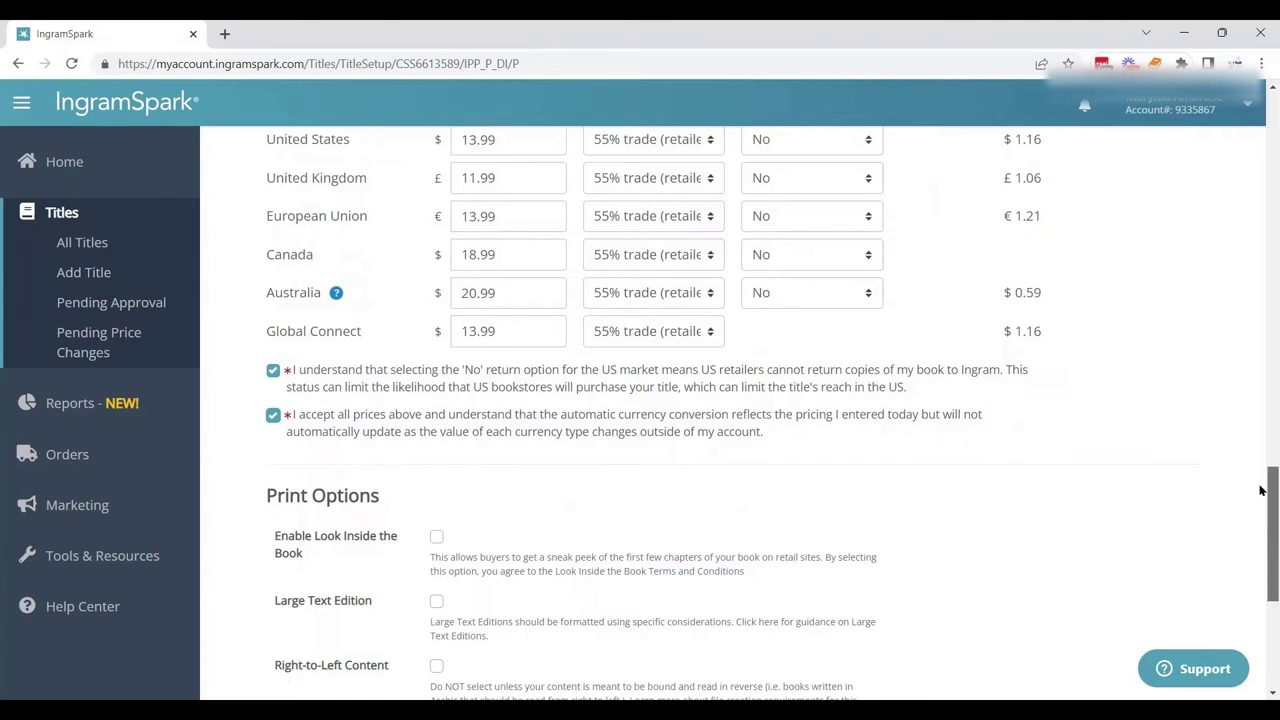
Enable Look Inside the Book in the print options.
mouse_move(1261, 489)
left_mouse_down()
mouse_move(1261, 506)
mouse_move(1261, 470)
left_mouse_up()
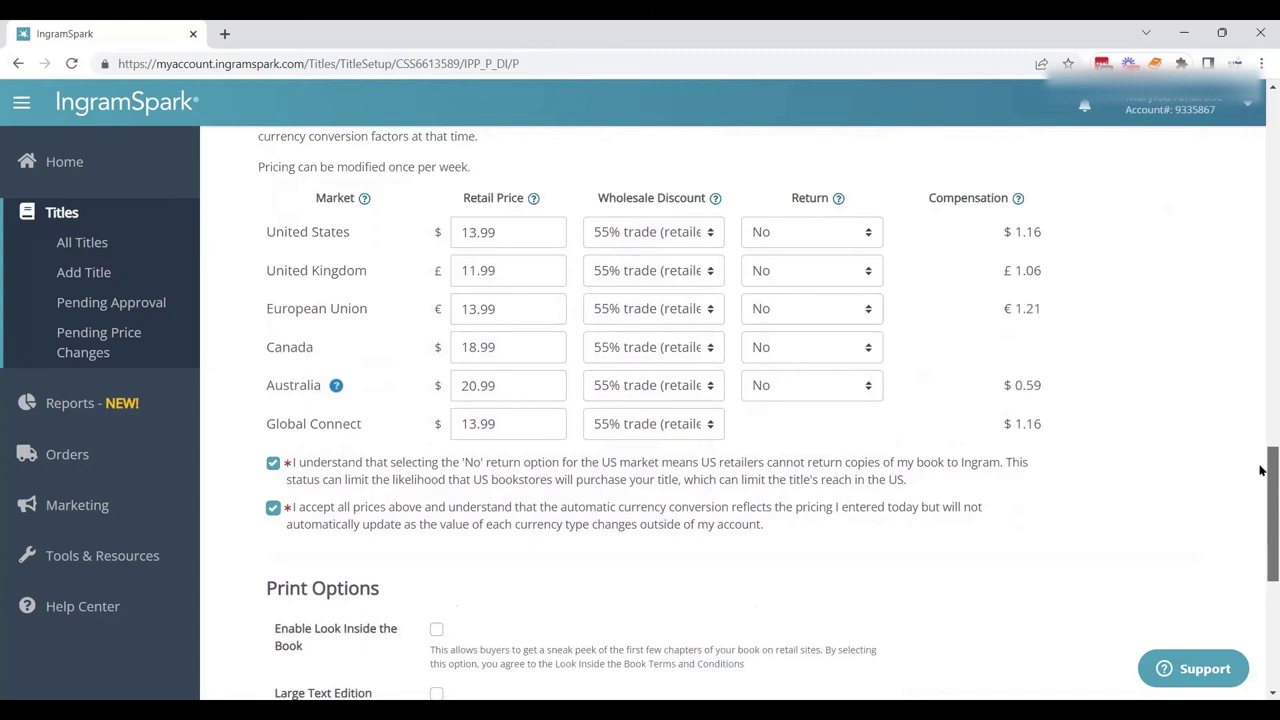
left_click_drag(1261, 470, 1238, 540)
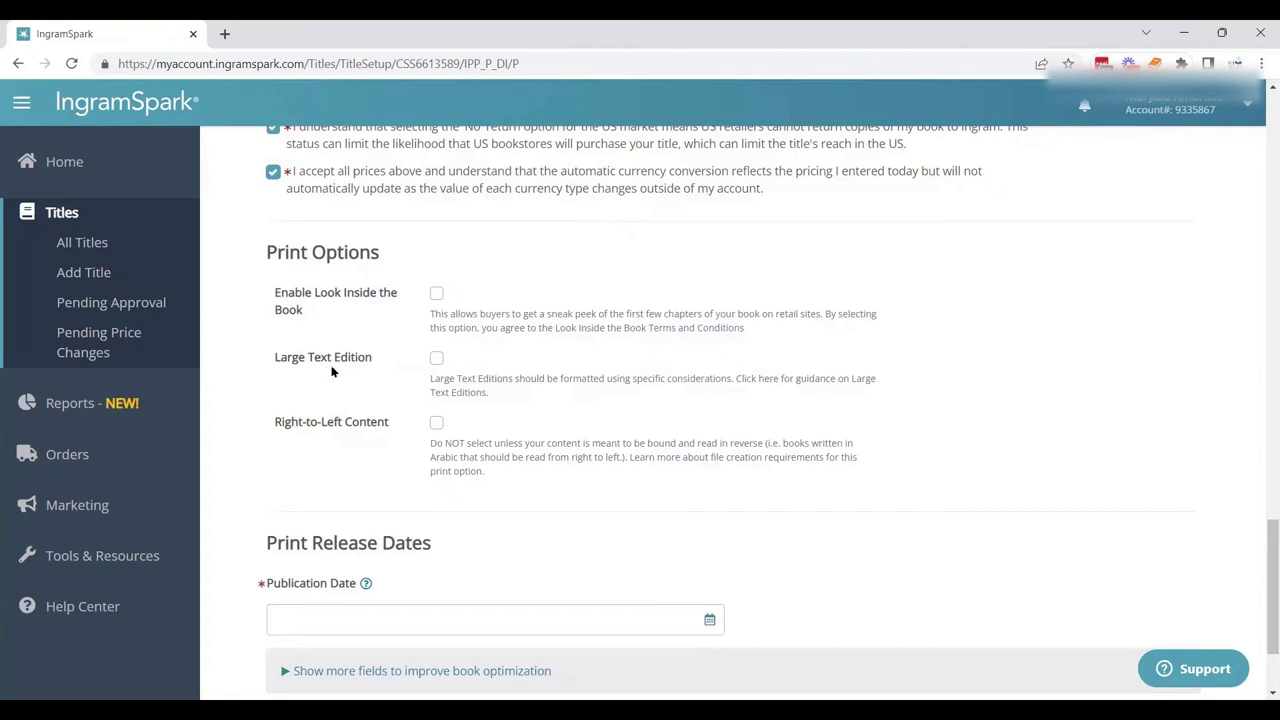
left_click(436, 294)
Set the print publication date to 23 Dec 2022.
left_click_drag(1260, 526, 1260, 570)
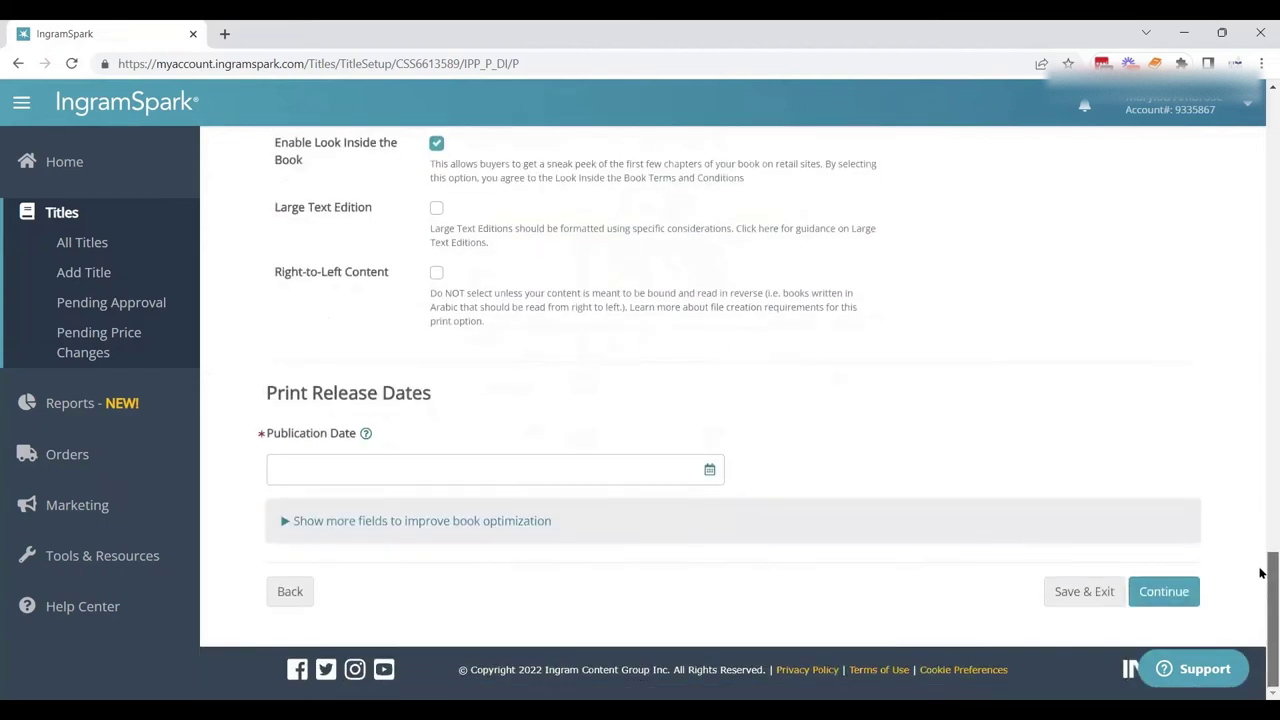
left_click(708, 471)
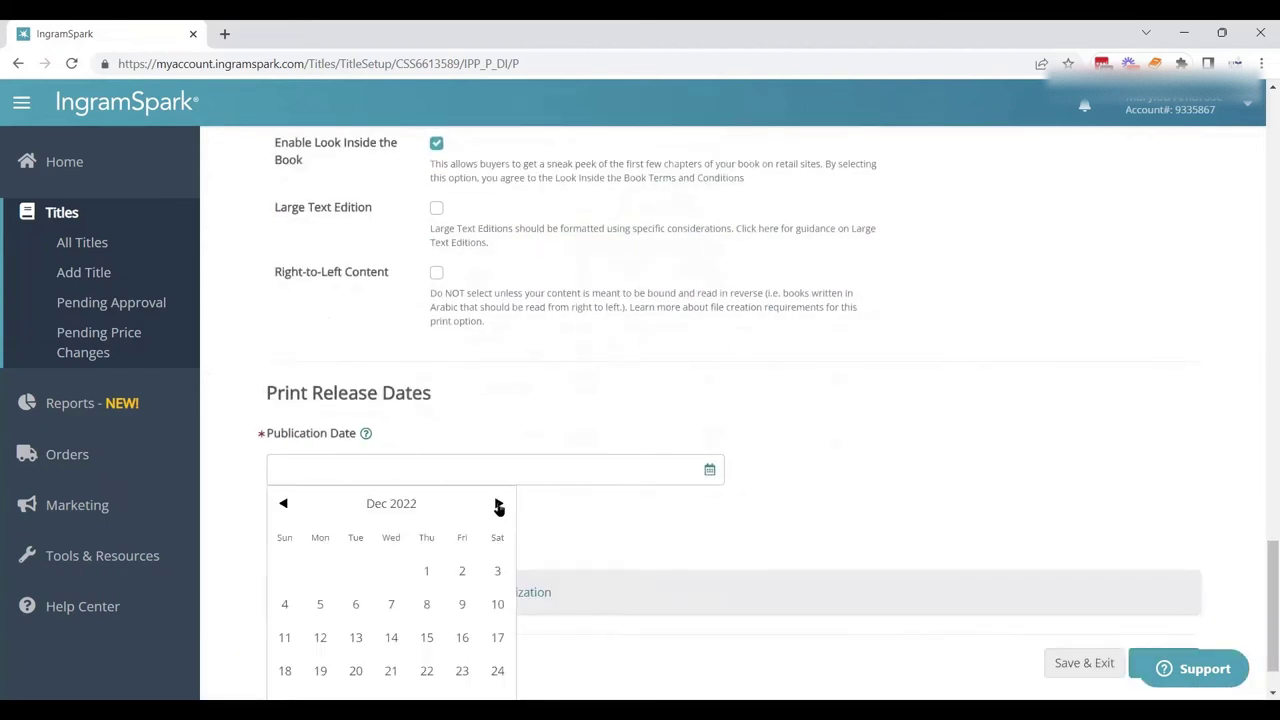
left_click(462, 670)
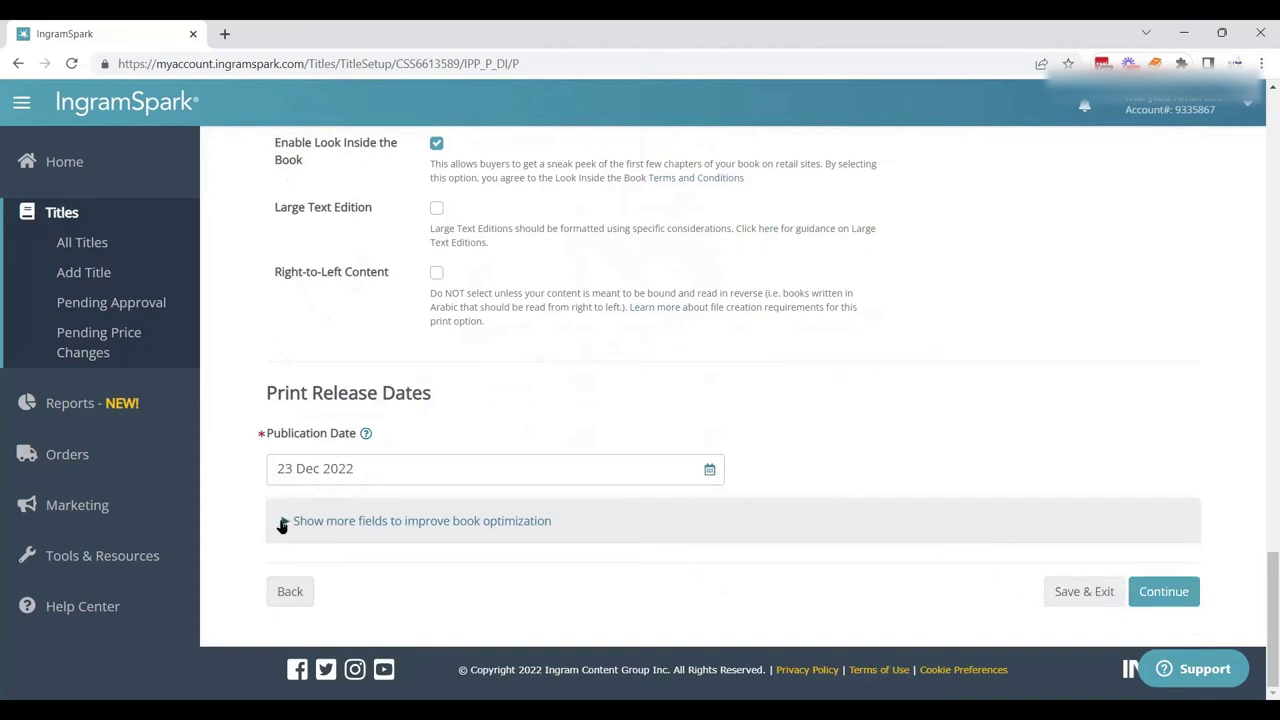
Read the help explanation for the optional On-Sale Date, then collapse the extra release date fields.
left_click(283, 522)
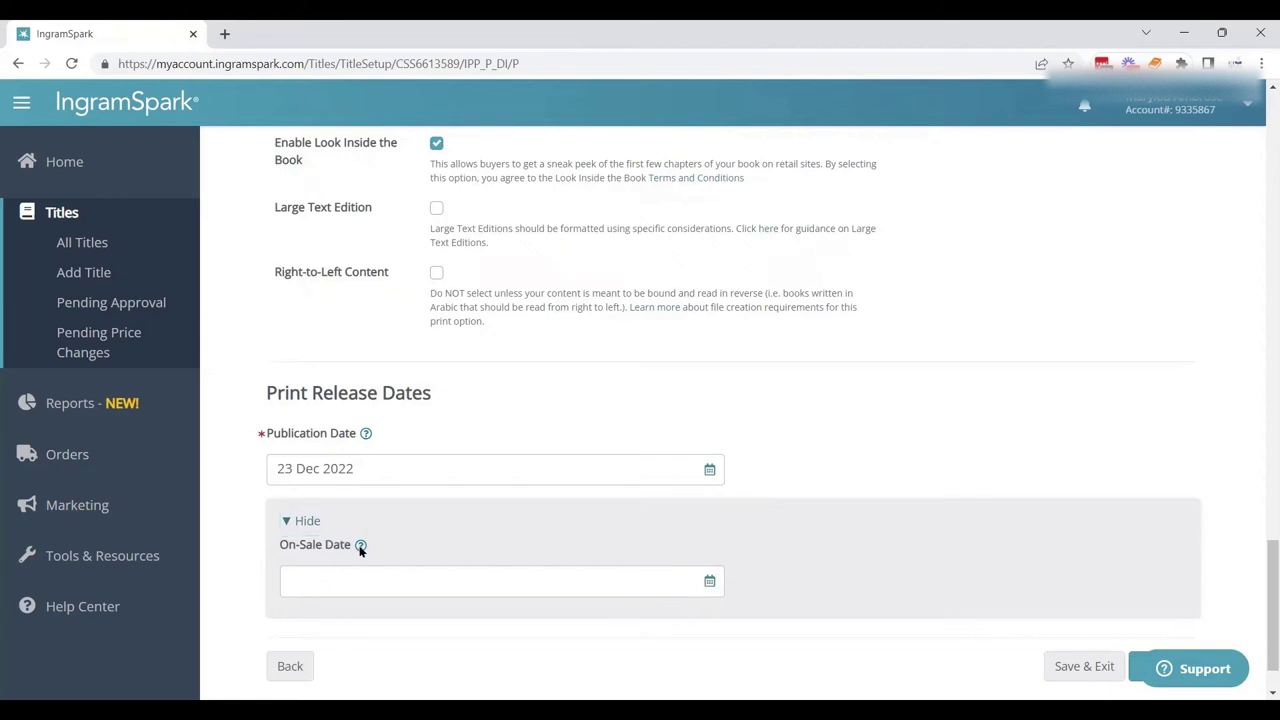
left_click(361, 546)
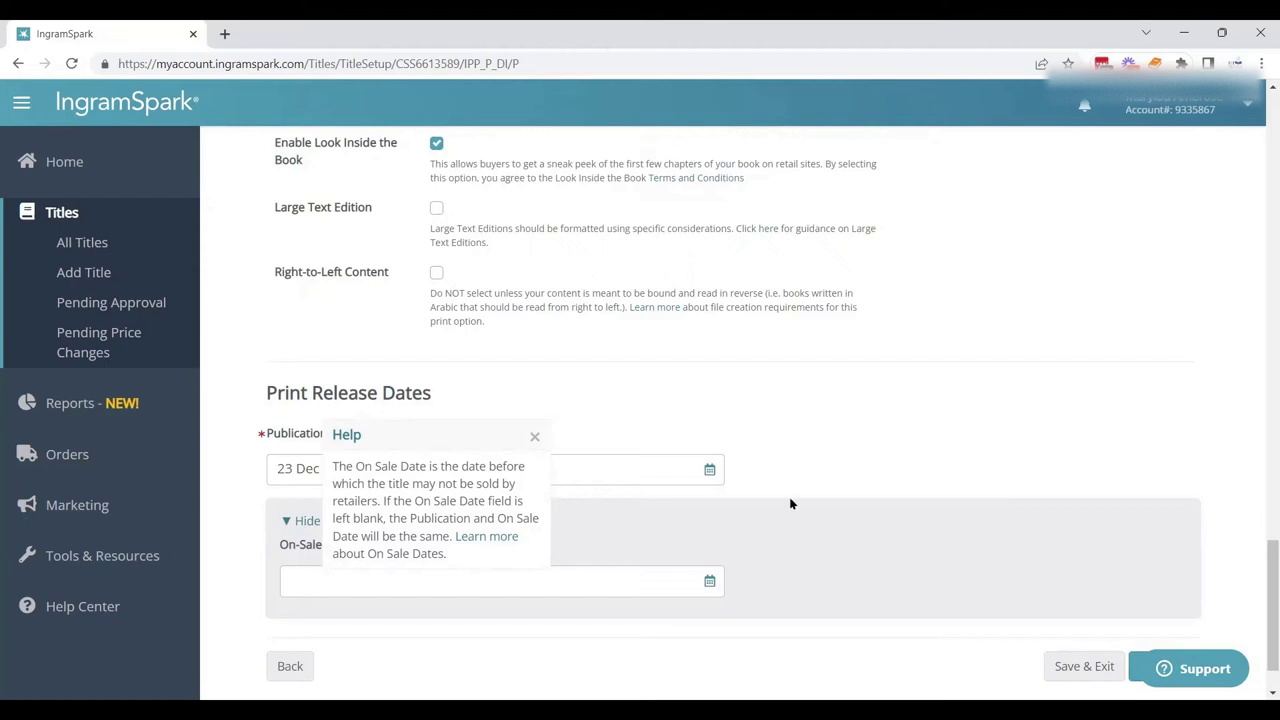
left_click(532, 440)
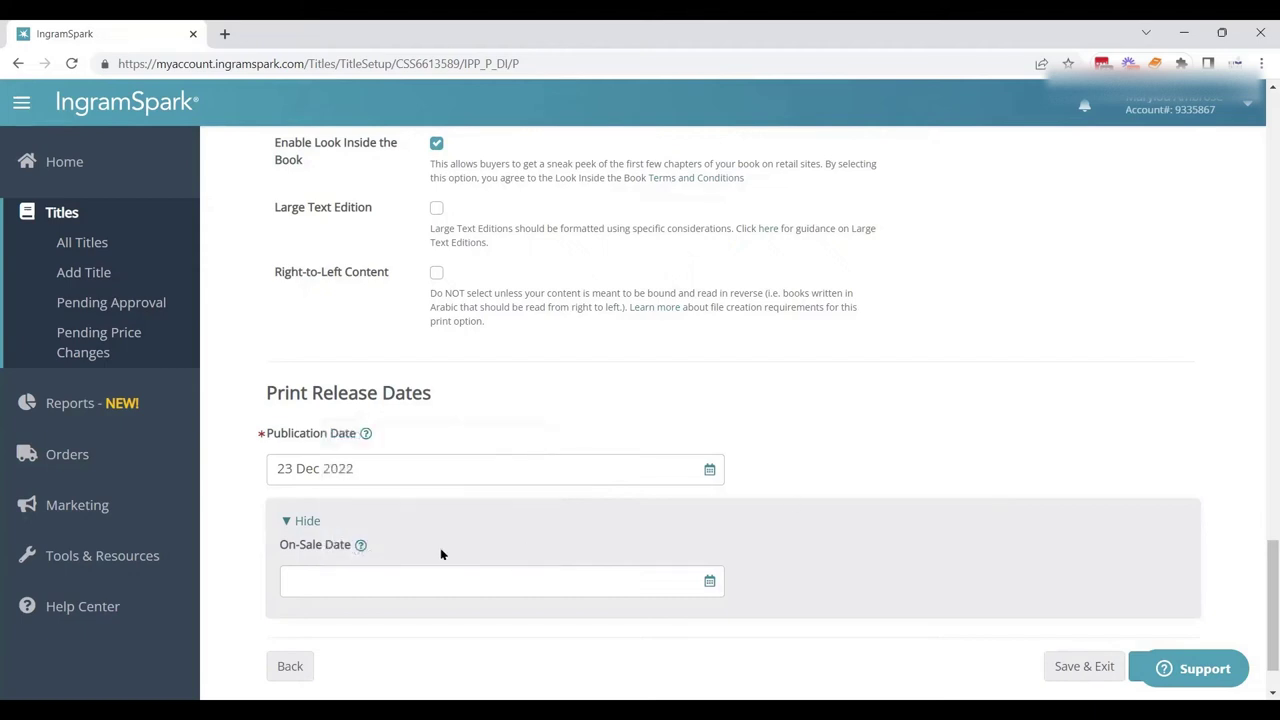
left_click(291, 521)
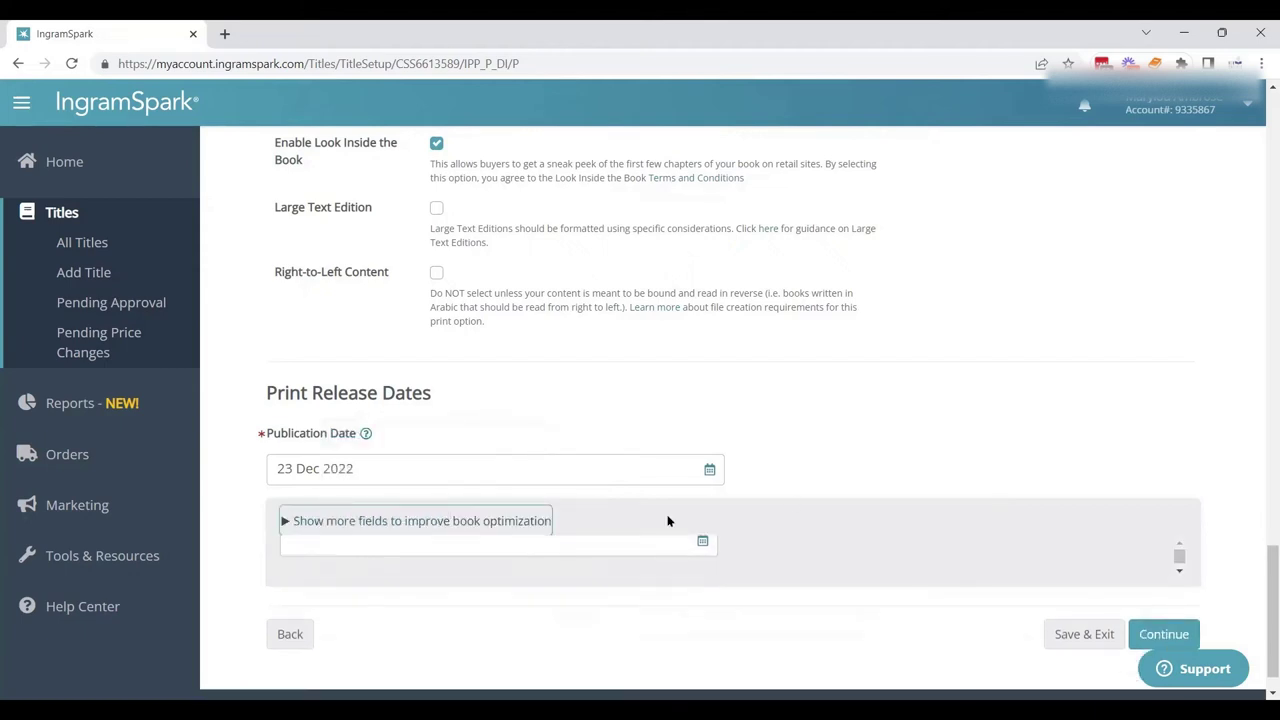
Change the publication date to 15 Dec 2022, leave the On-Sale Date blank, and continue to the Upload stage.
left_click(710, 472)
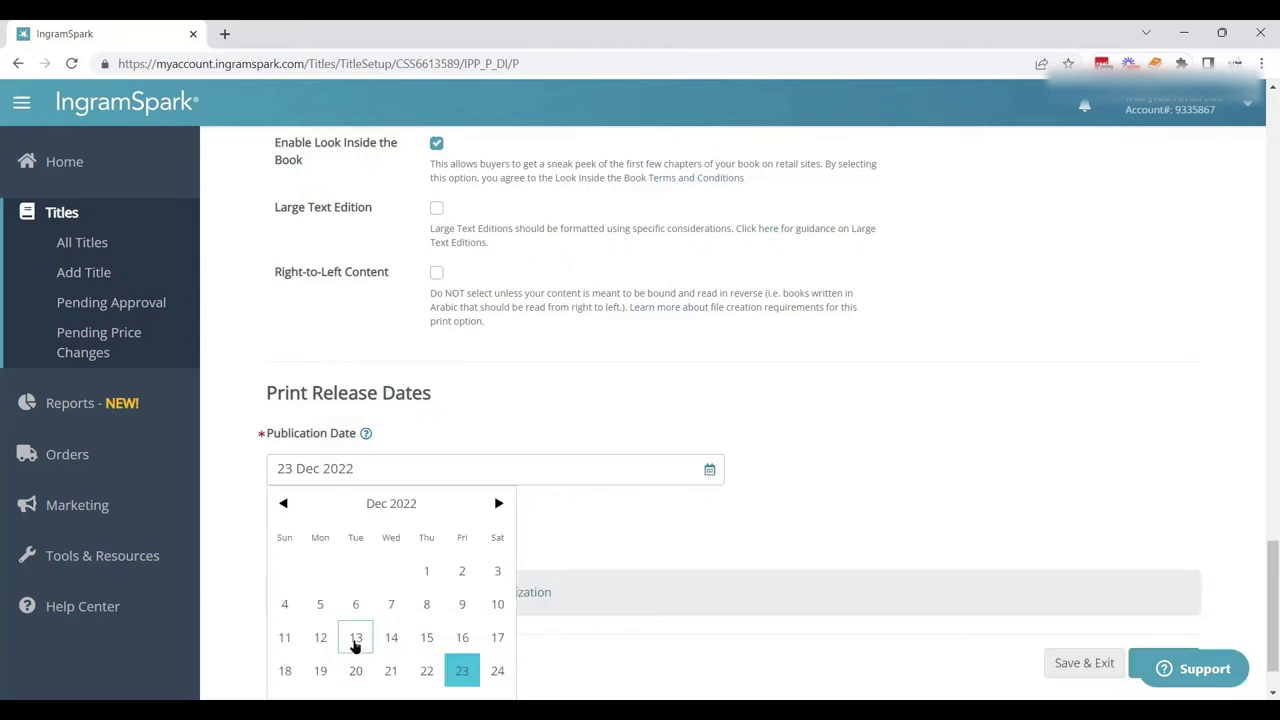
left_click(424, 642)
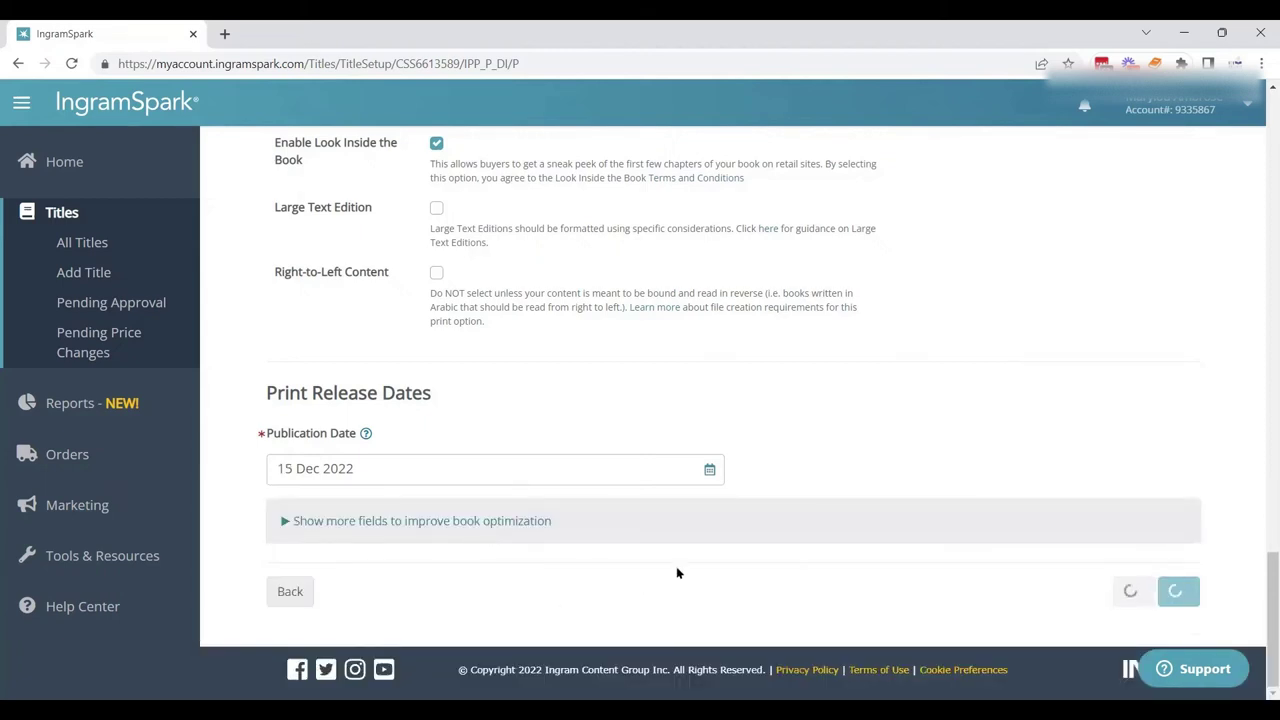
left_click(286, 523)
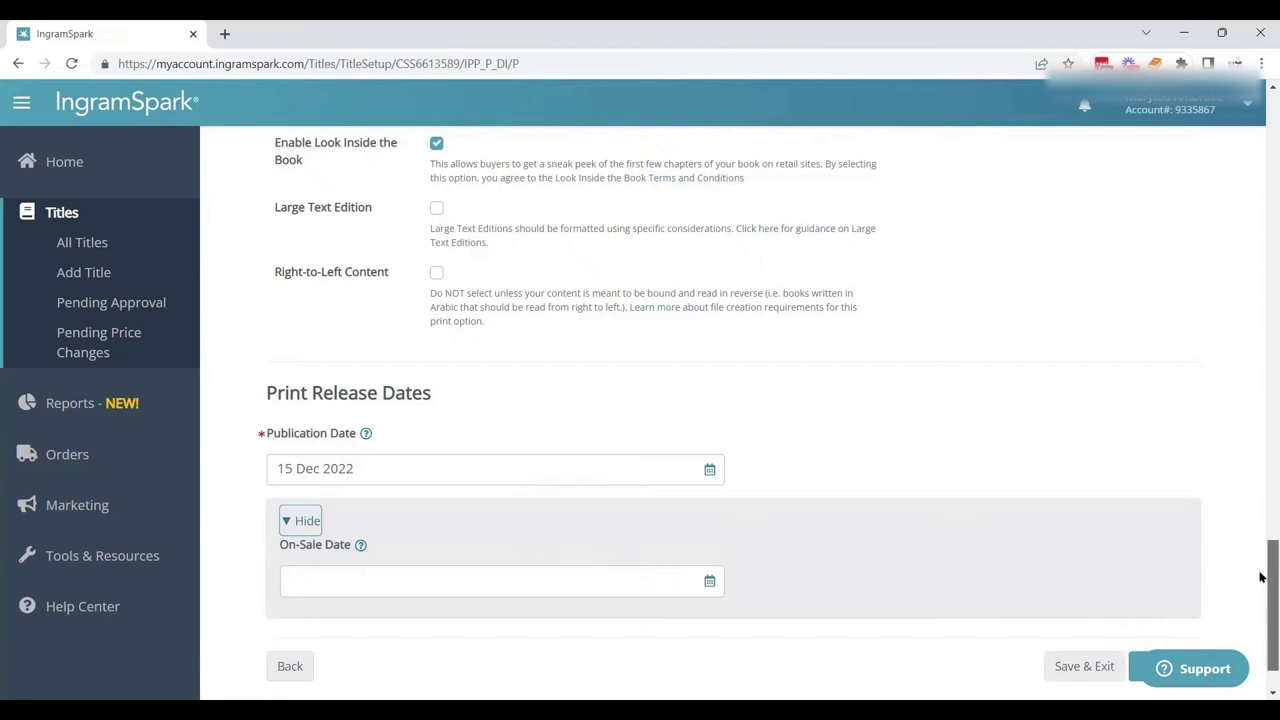
scroll(1262, 571, "down", 2)
left_click(1165, 594)
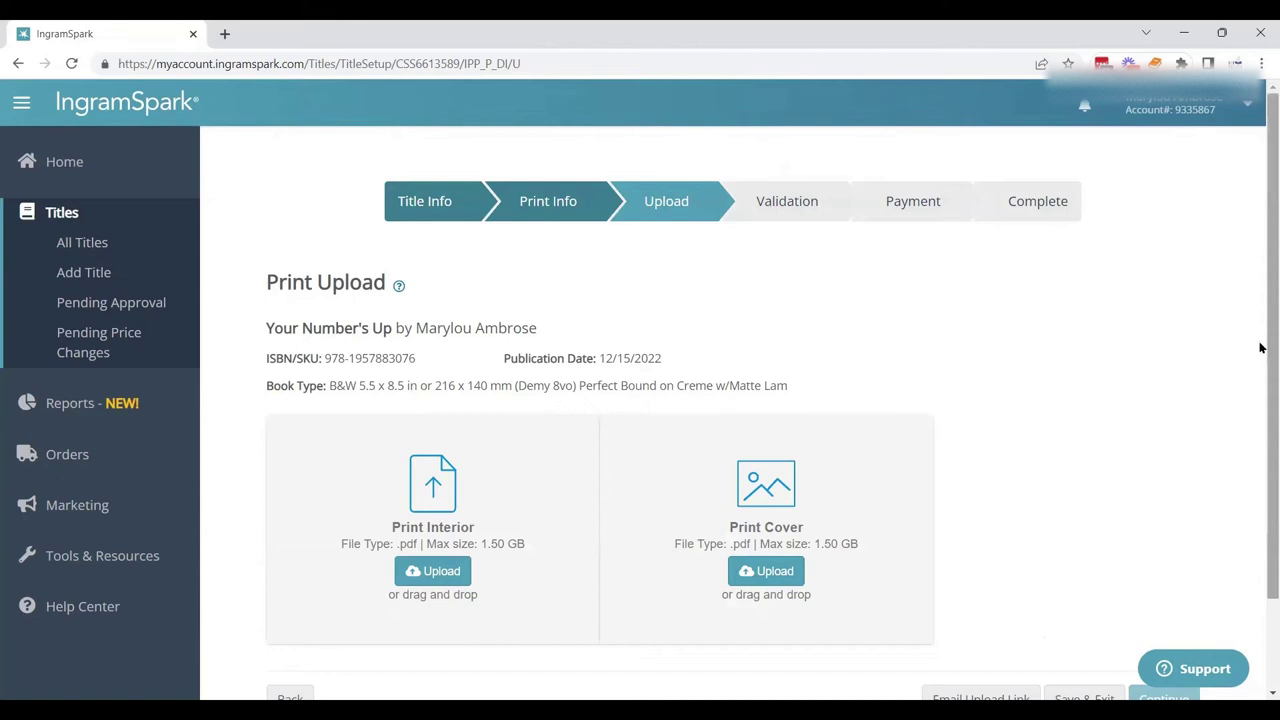
Upload Your-Numbers-Up-12-08-22.pdf from the client's For IS folder as the print interior.
left_click_drag(1260, 347, 1260, 414)
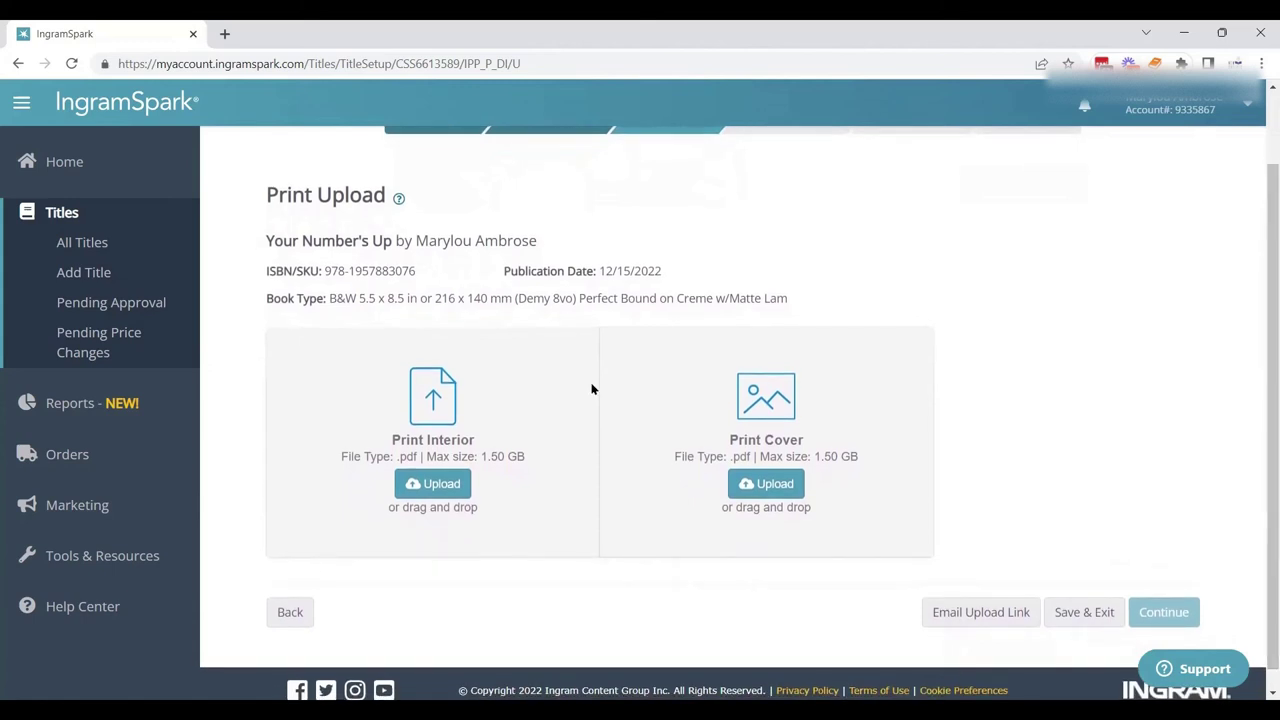
left_click(449, 489)
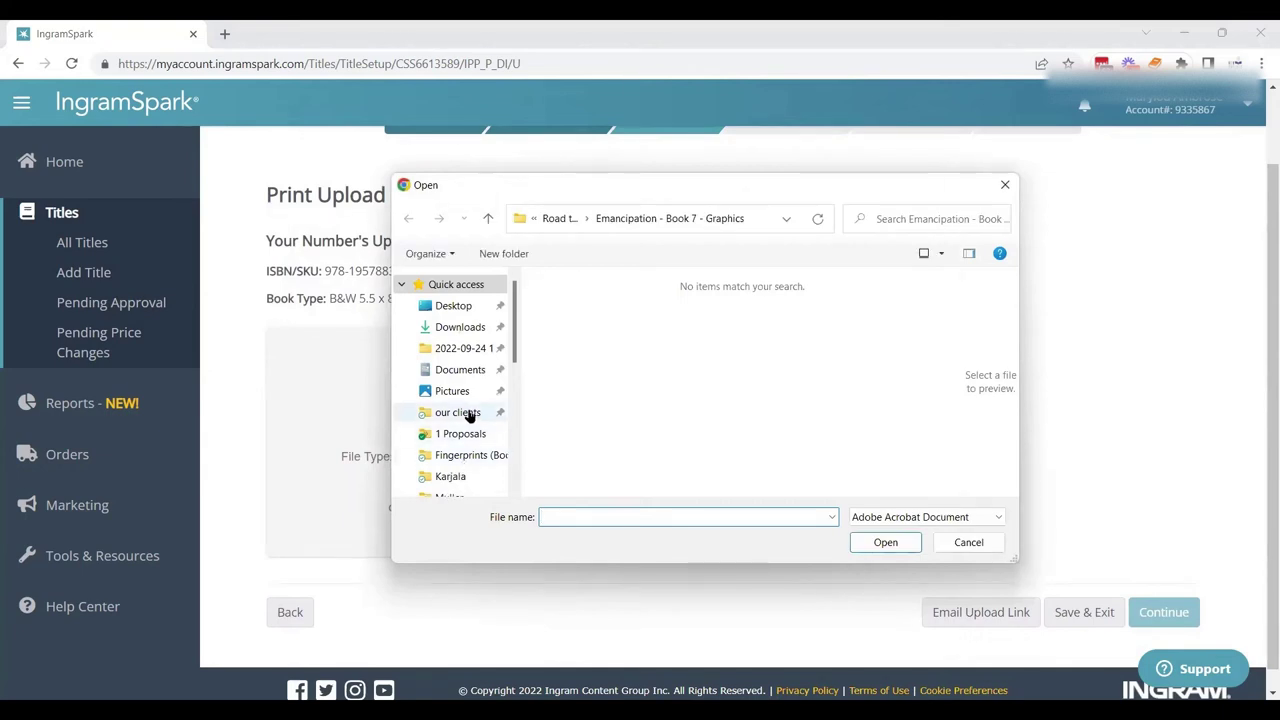
left_click(466, 413)
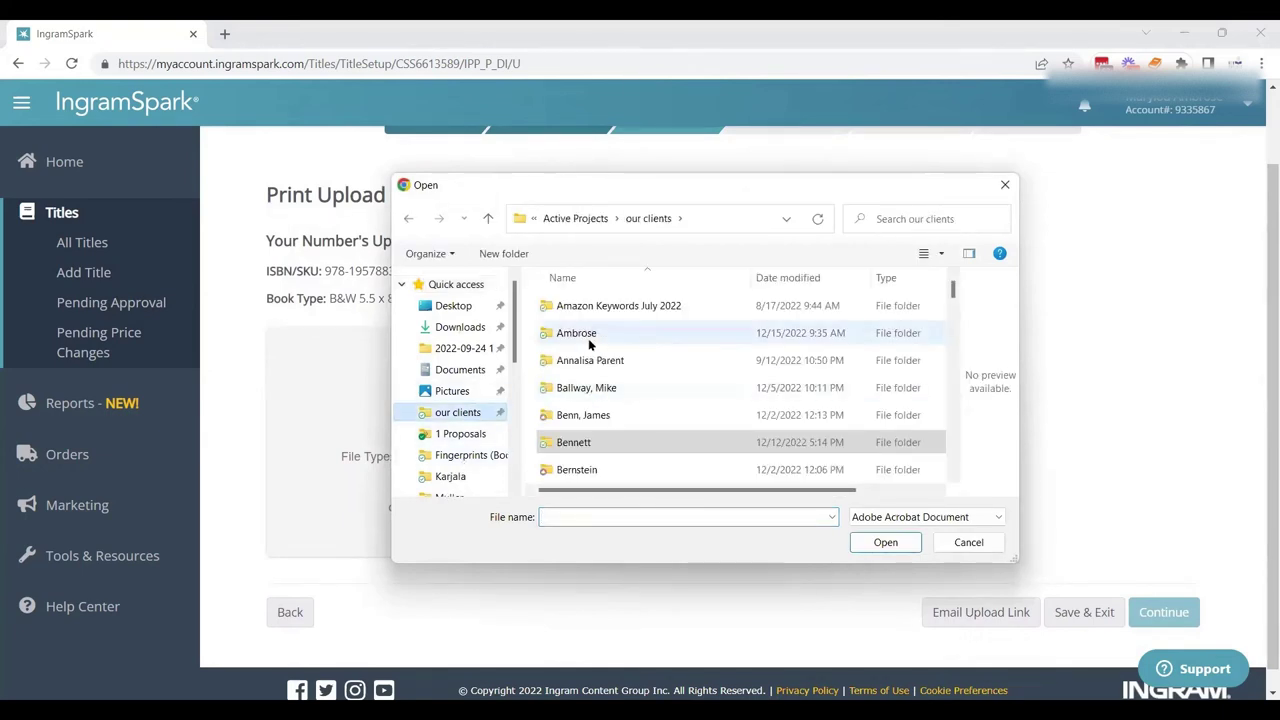
left_click(588, 335)
key("Return")
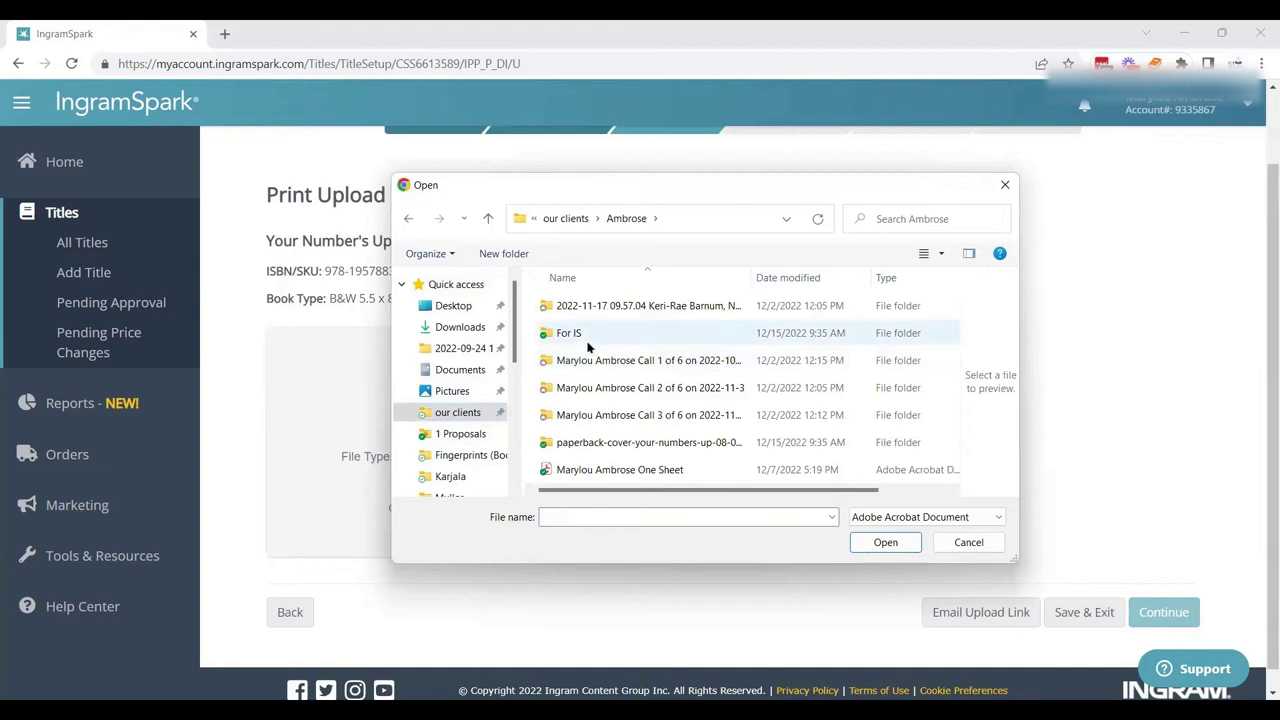
left_click(588, 342)
double_click(587, 342)
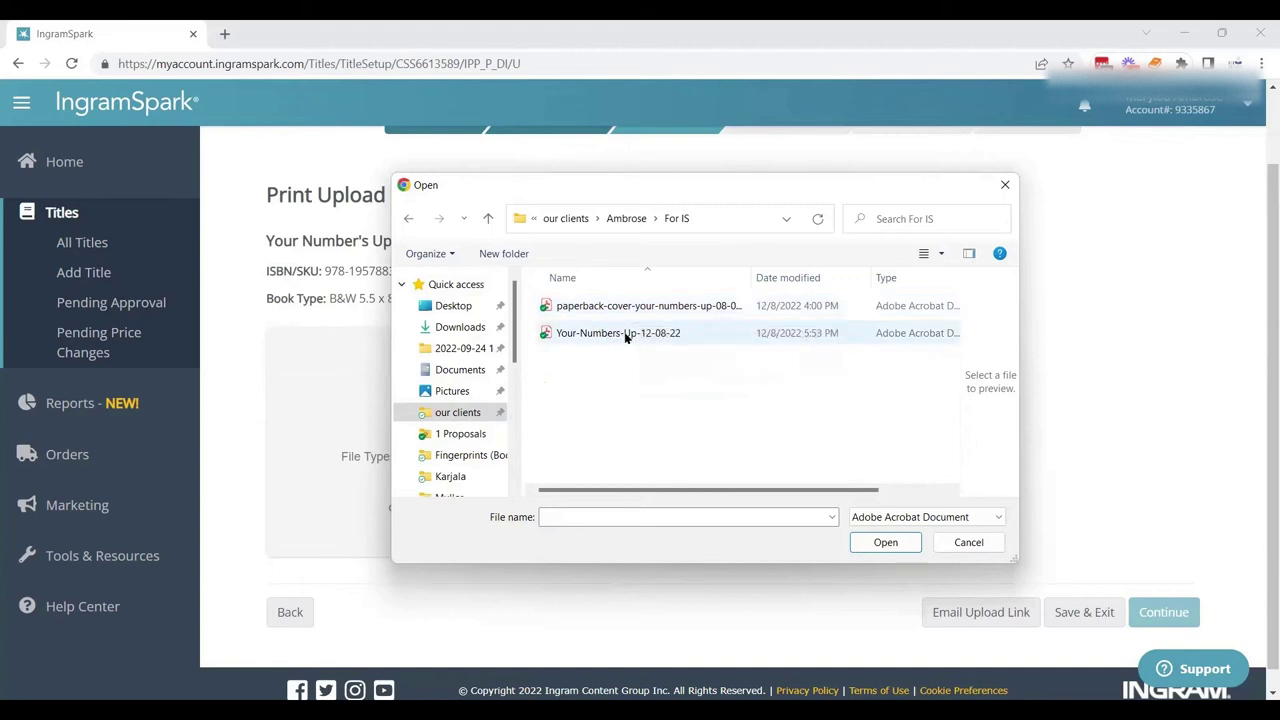
left_click(625, 338)
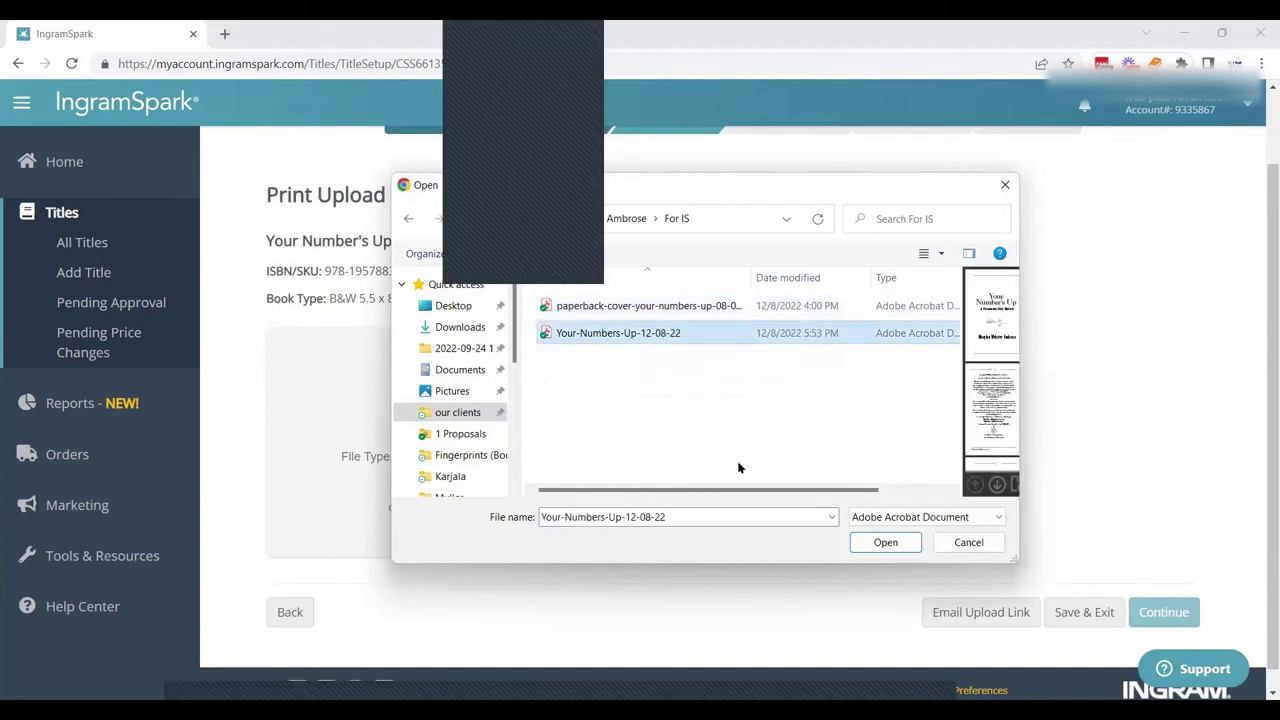
left_click(876, 546)
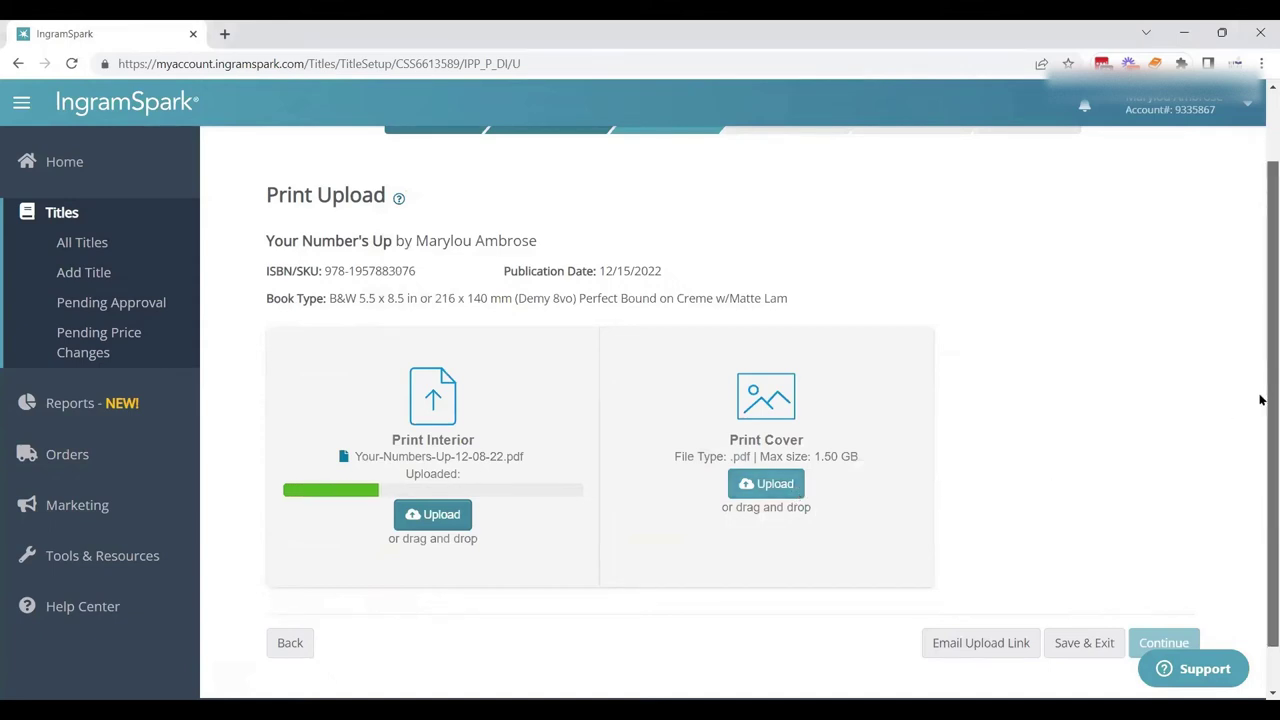
Upload paperback-cover-your-numbers-up-08-01-22.pdf from the same folder as the print cover.
scroll(1258, 430, "down", 1)
scroll(1260, 433, "down", 1)
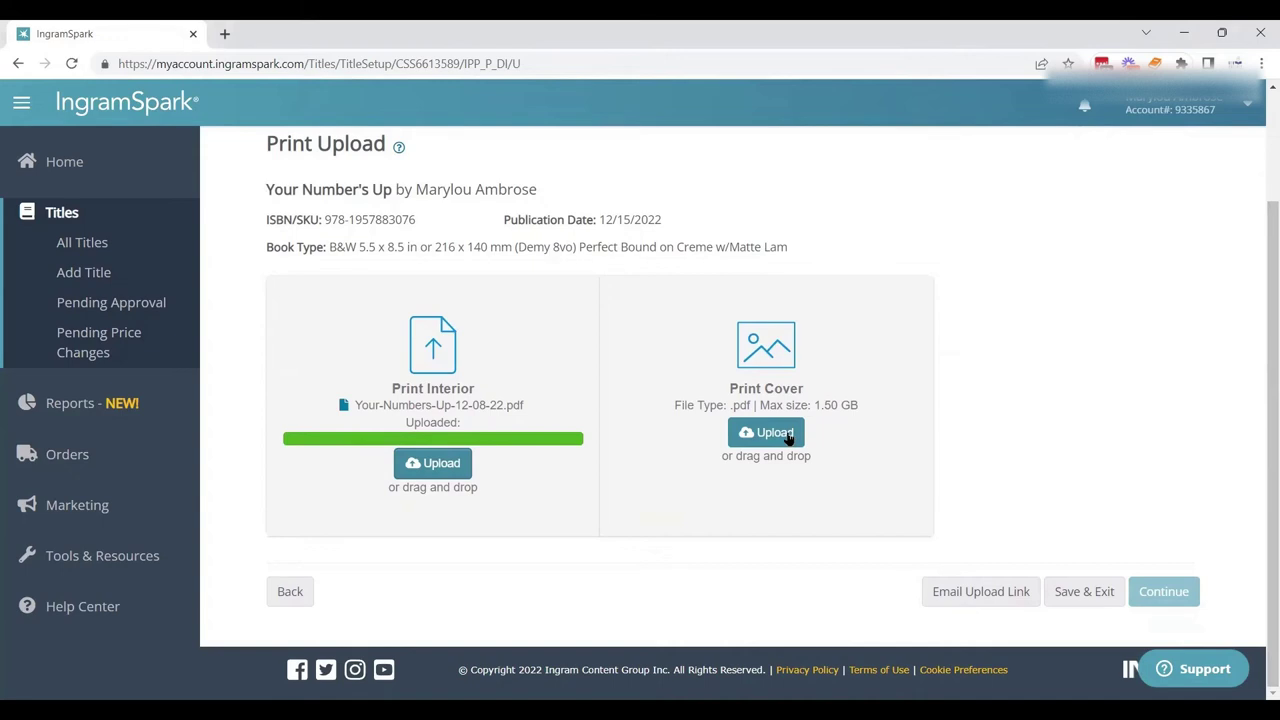
left_click(790, 440)
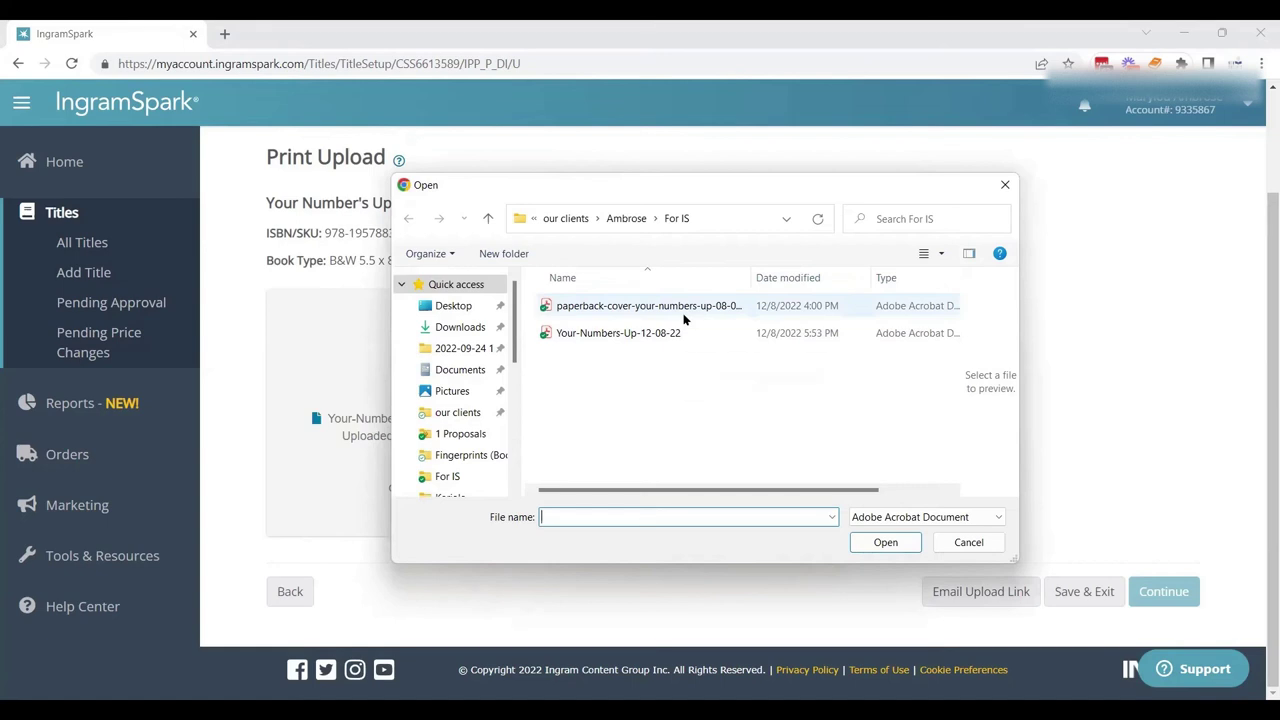
left_click(684, 316)
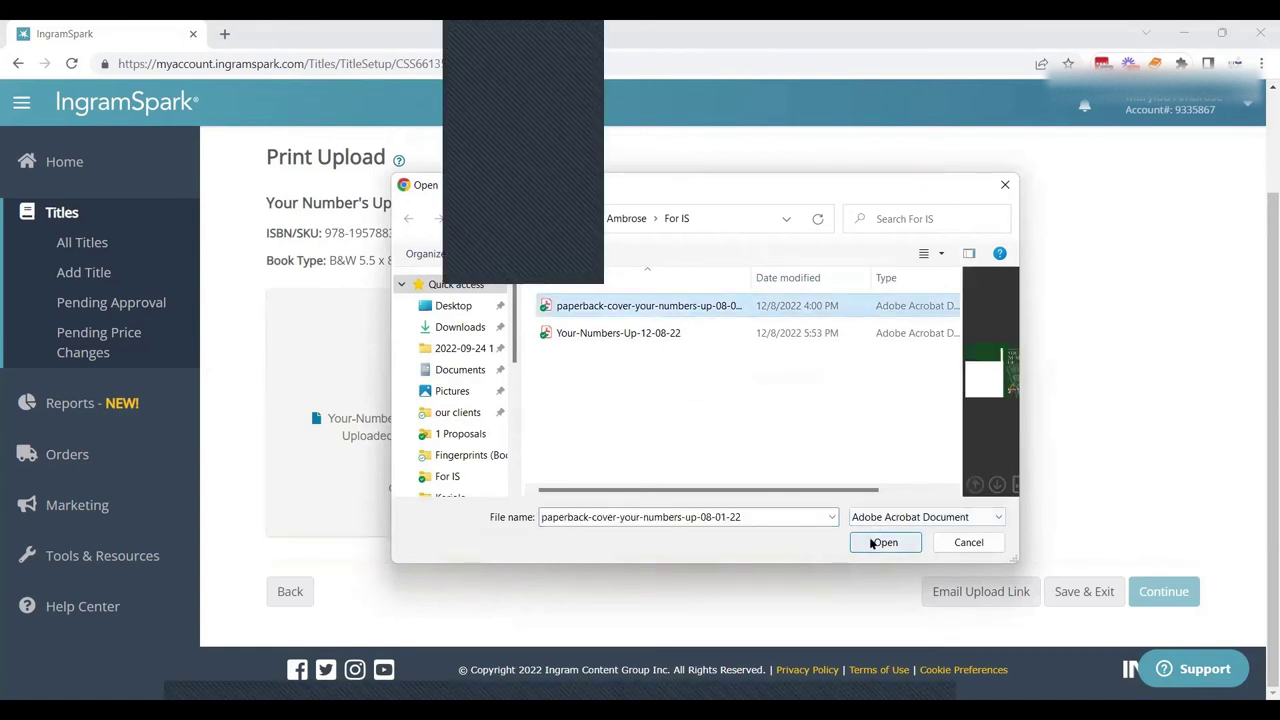
left_click(872, 542)
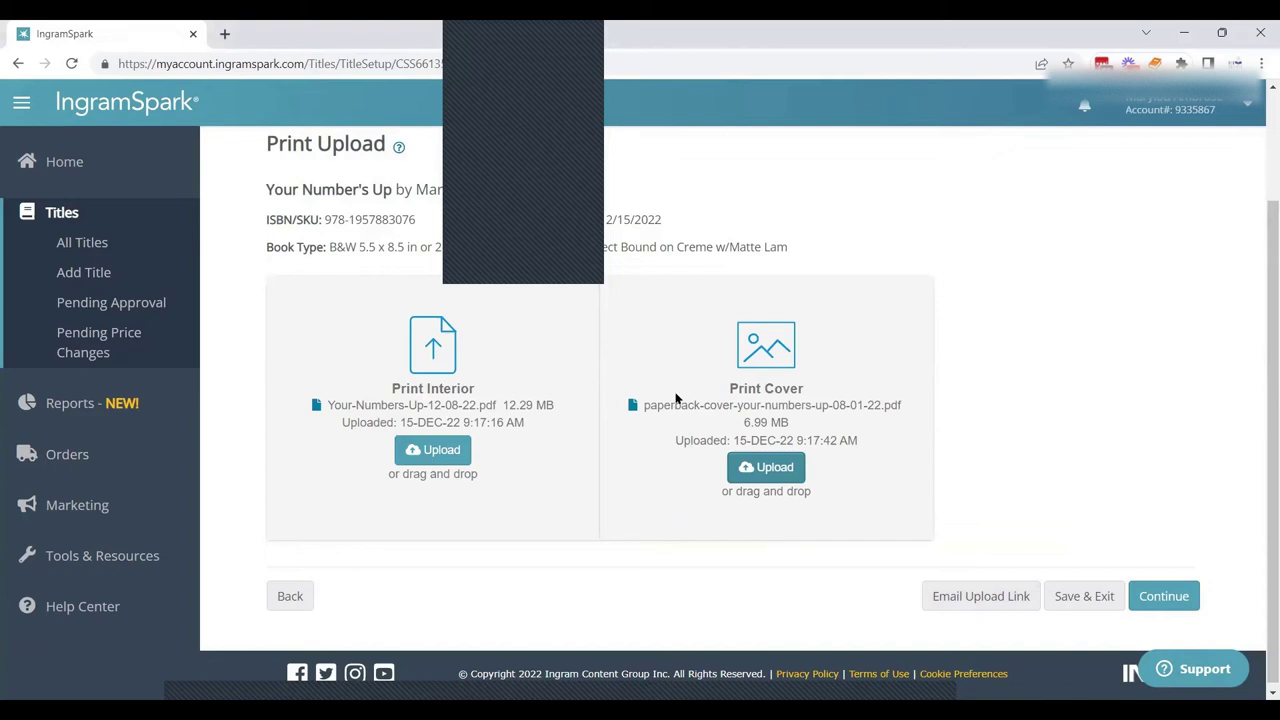
Continue through the Validation stage to Payment and review the print details and order summary.
left_click(1165, 597)
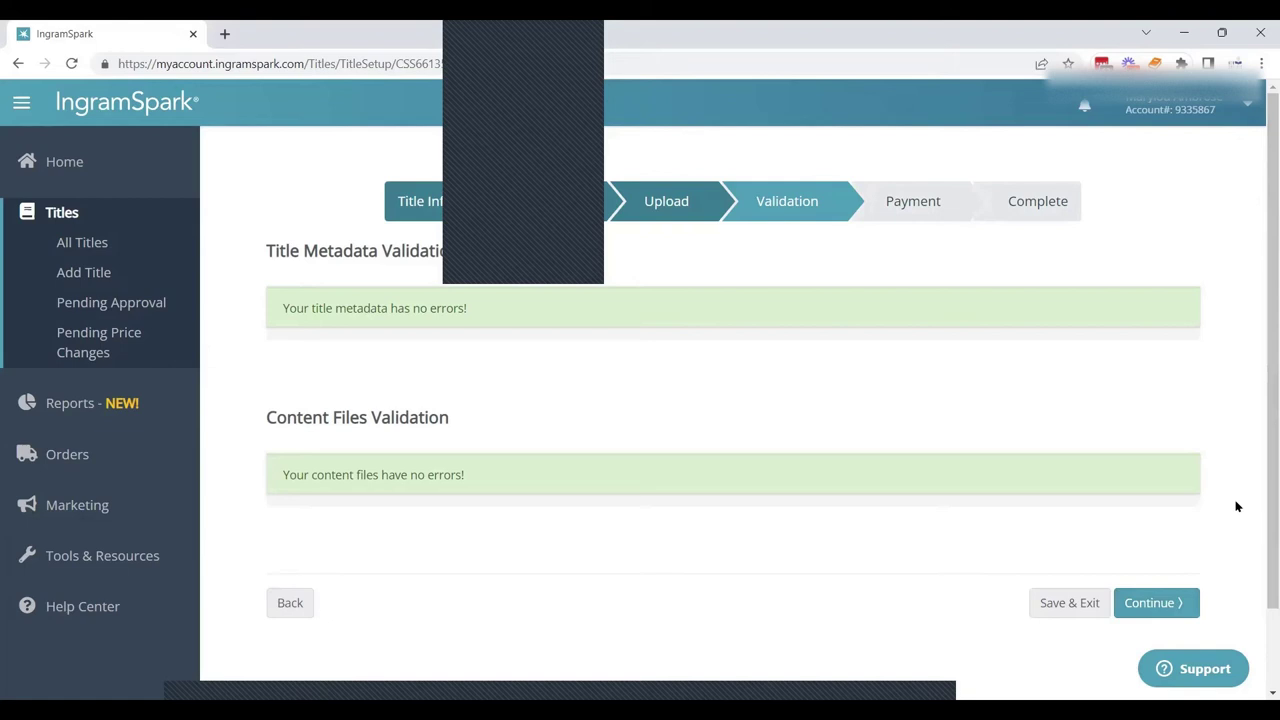
left_click(1160, 603)
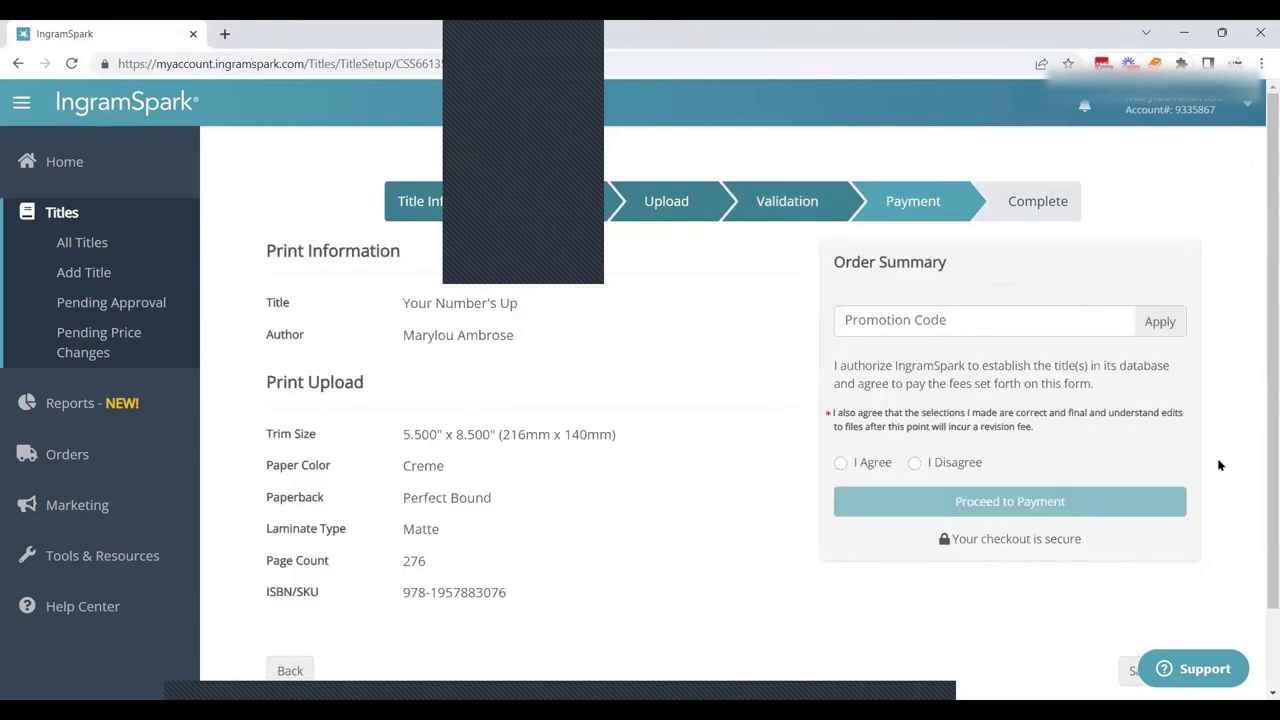
scroll(1261, 328, "down", 1)
scroll(1261, 328, "down", 2)
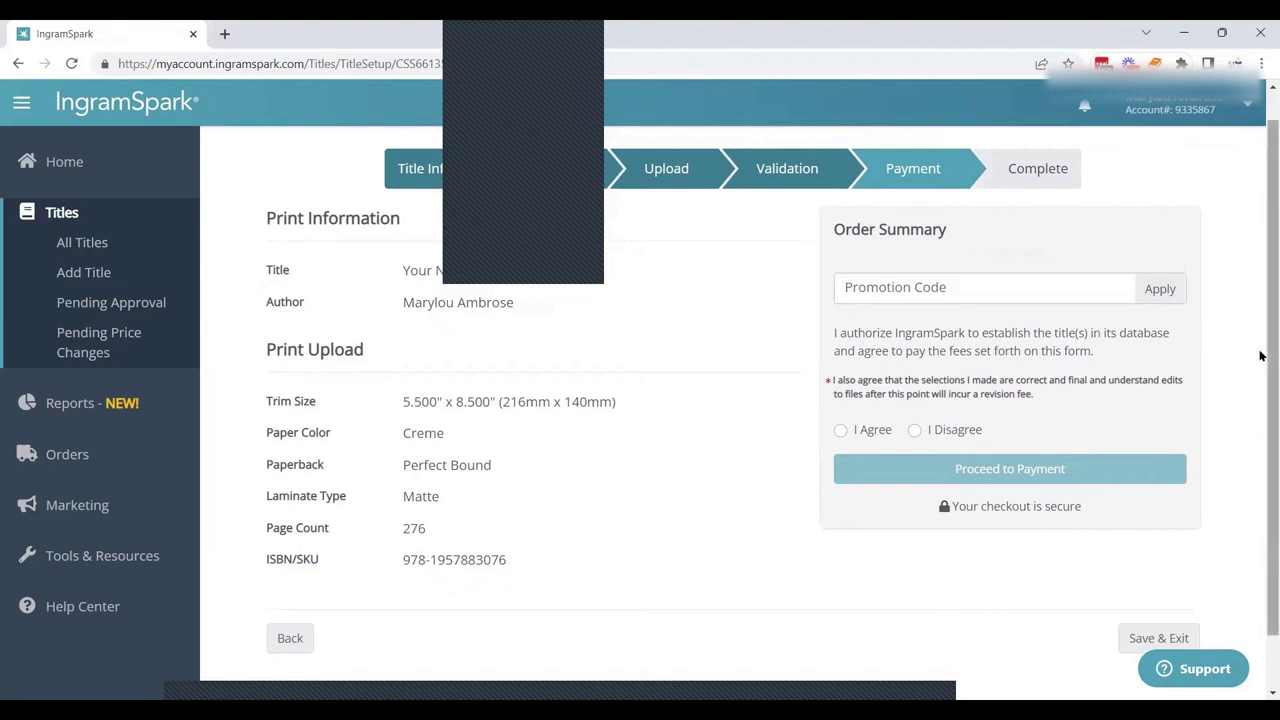
left_click_drag(1262, 323, 1262, 302)
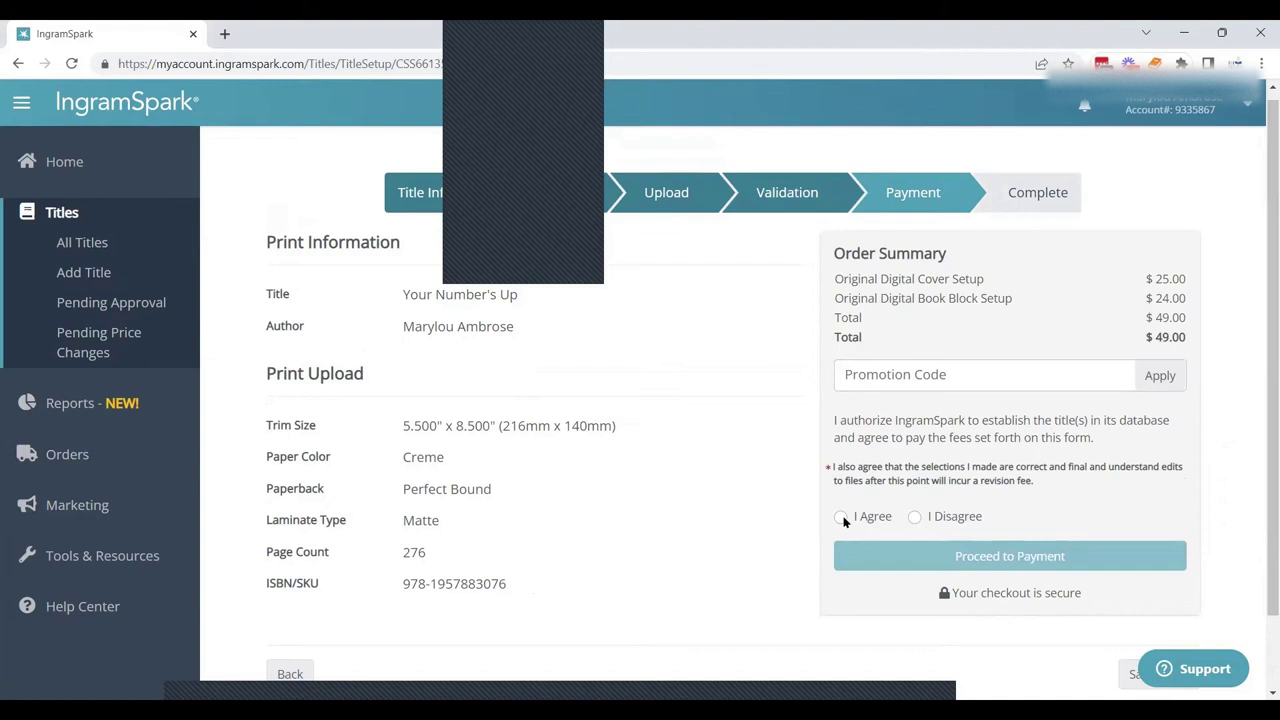
Apply the promotion code FESTIVE to the order, then submit it with the authorization terms set to I Agree.
left_click(1019, 376)
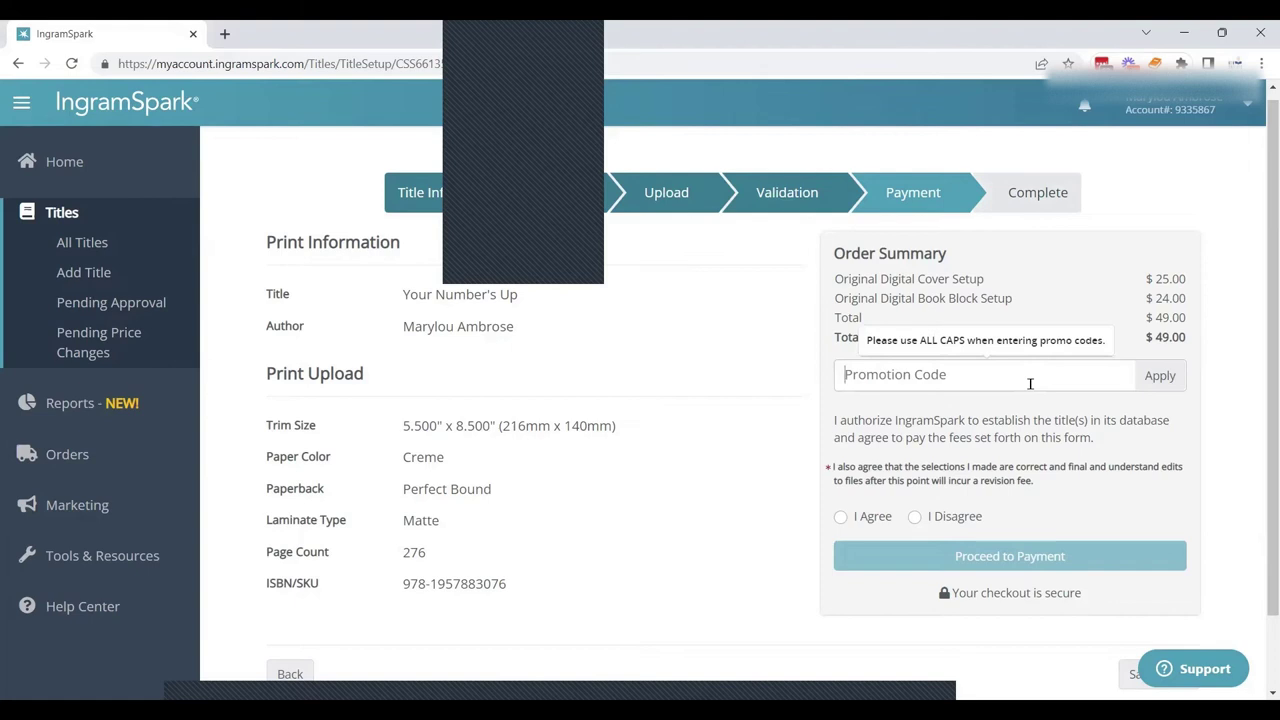
type("FESTIVE")
left_click(1140, 387)
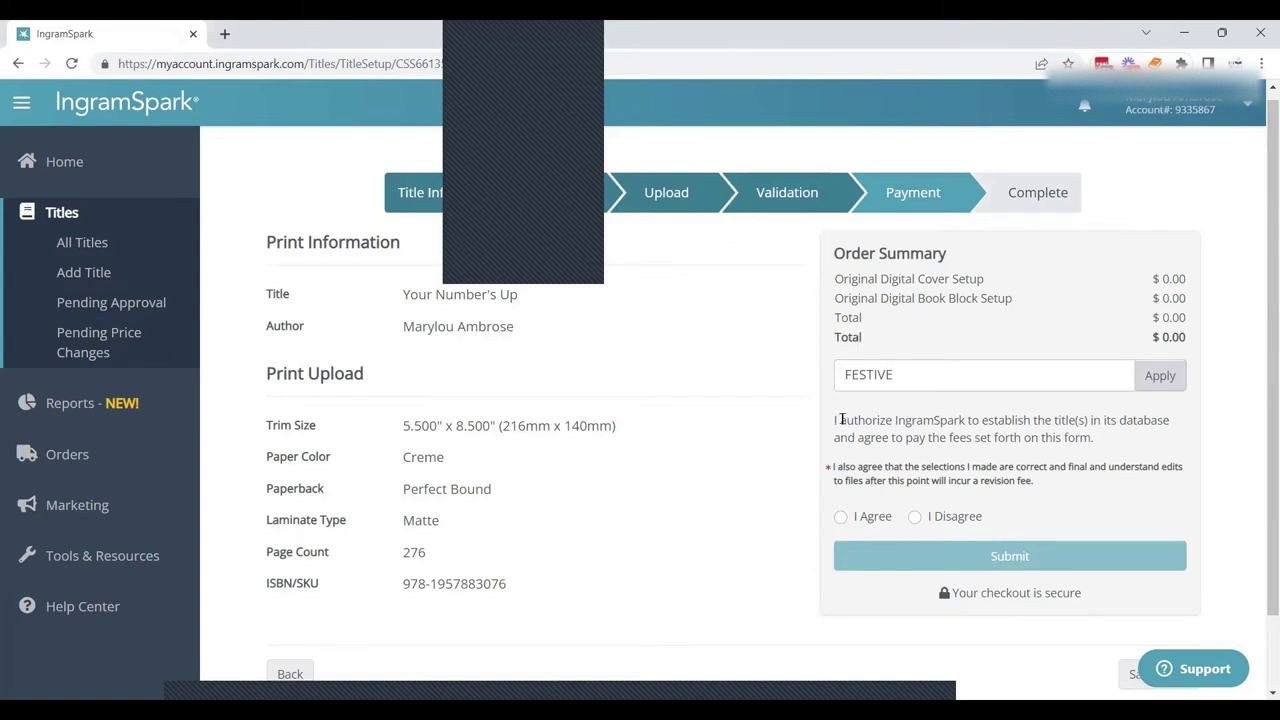
left_click(840, 517)
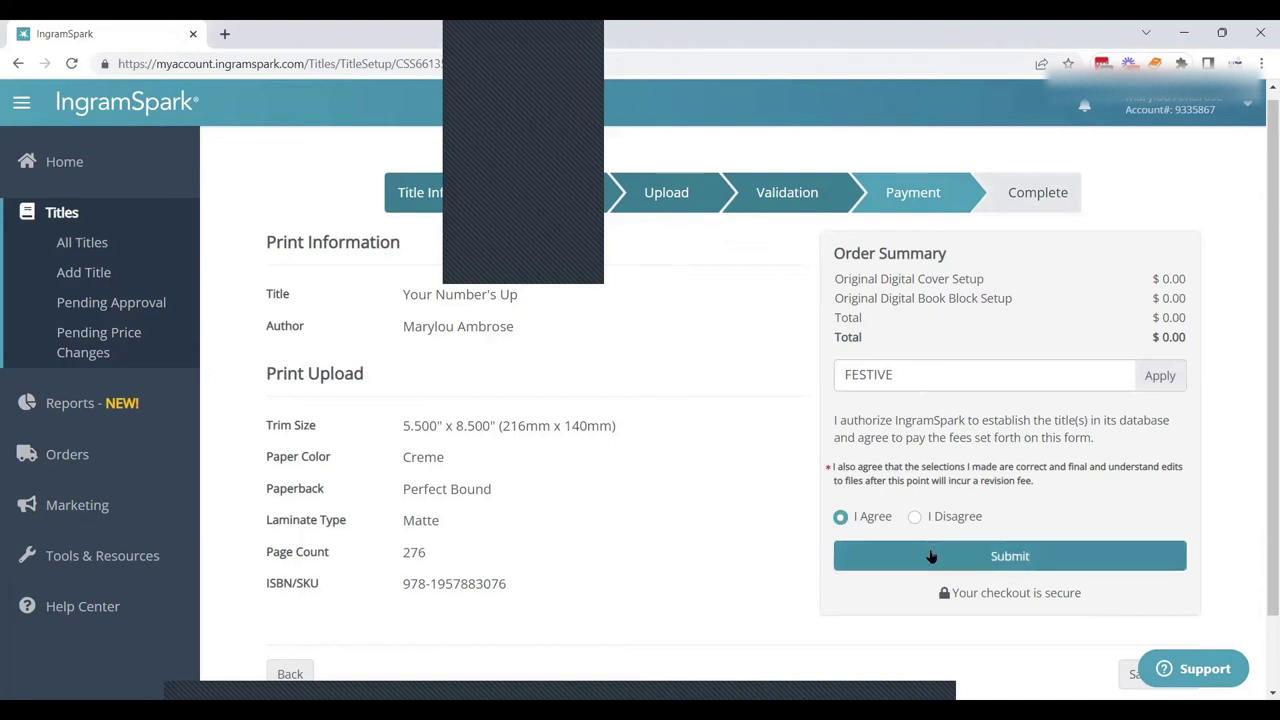
left_click(930, 556)
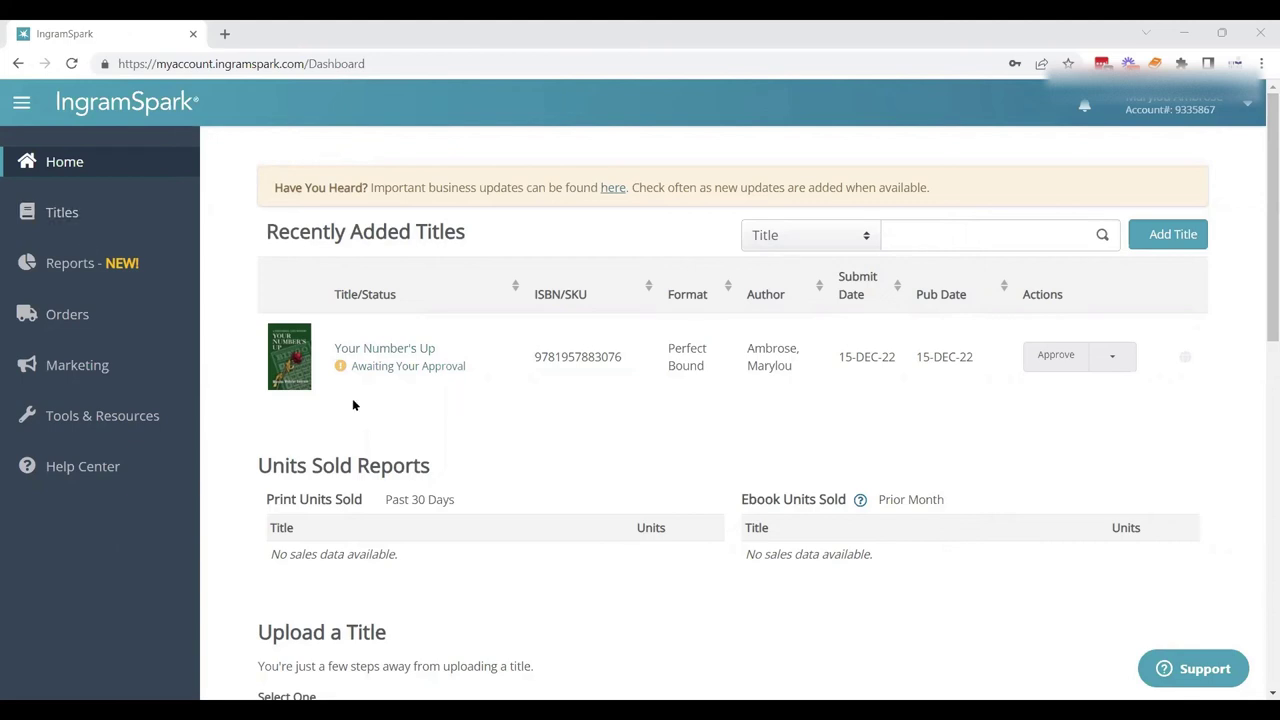
Start the approval of Your Number's Up from the recently added titles, then download and open its eproof PDF.
left_click(1060, 366)
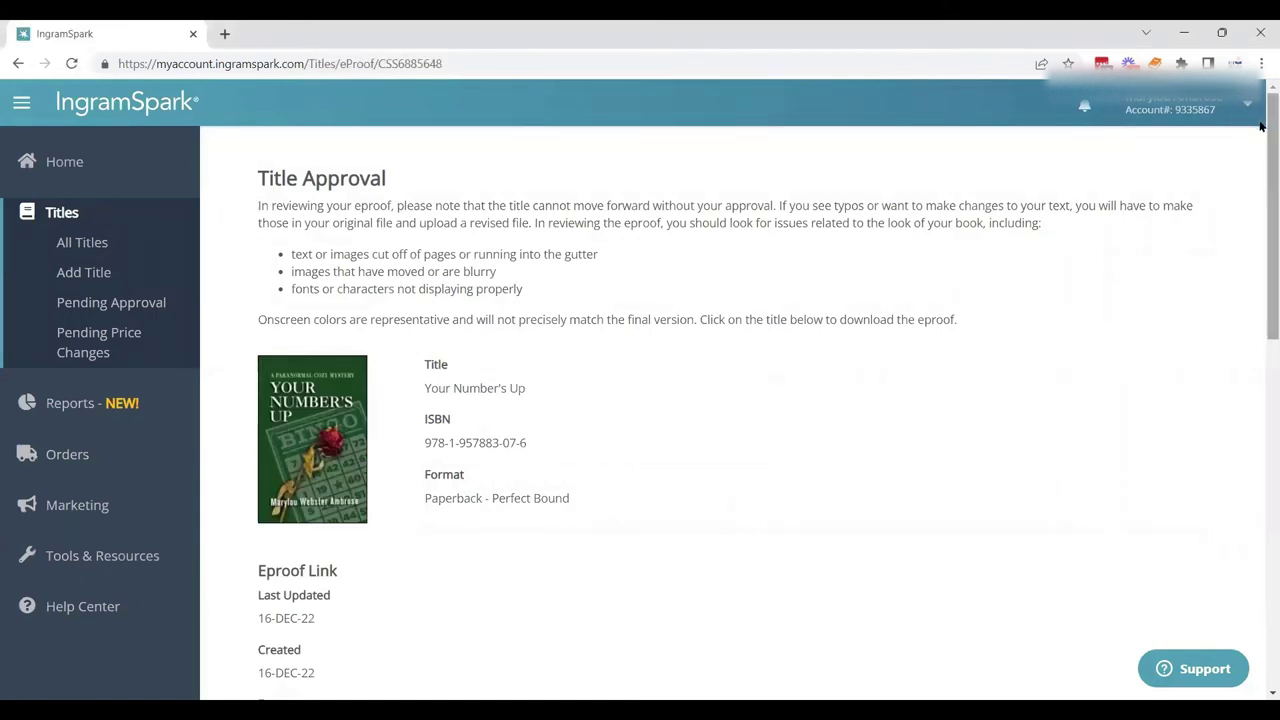
left_click_drag(1262, 128, 1260, 229)
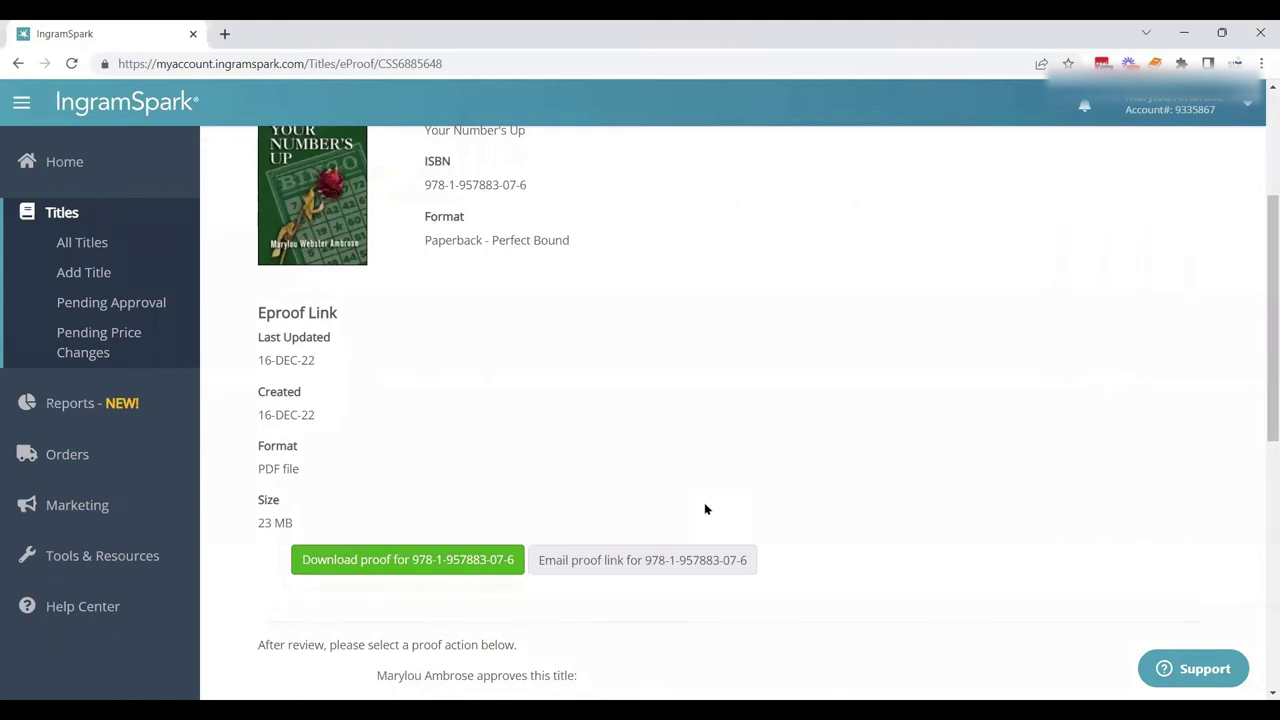
left_click(447, 567)
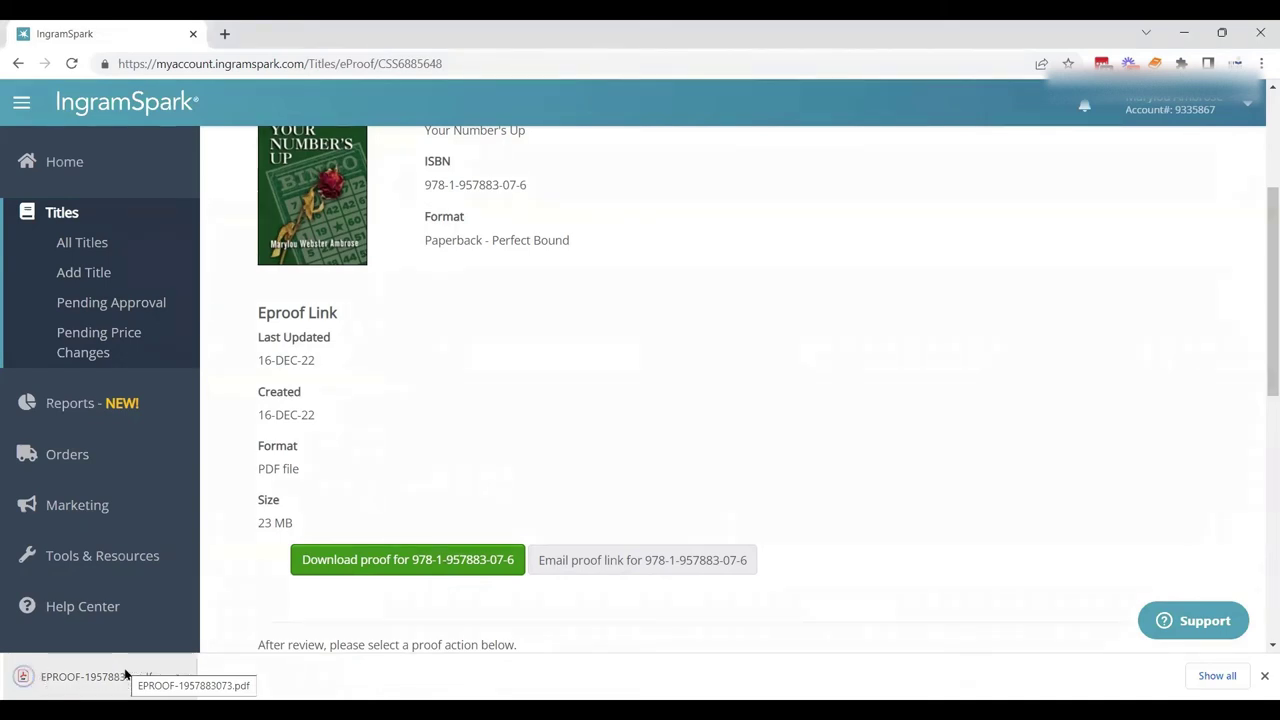
left_click(126, 676)
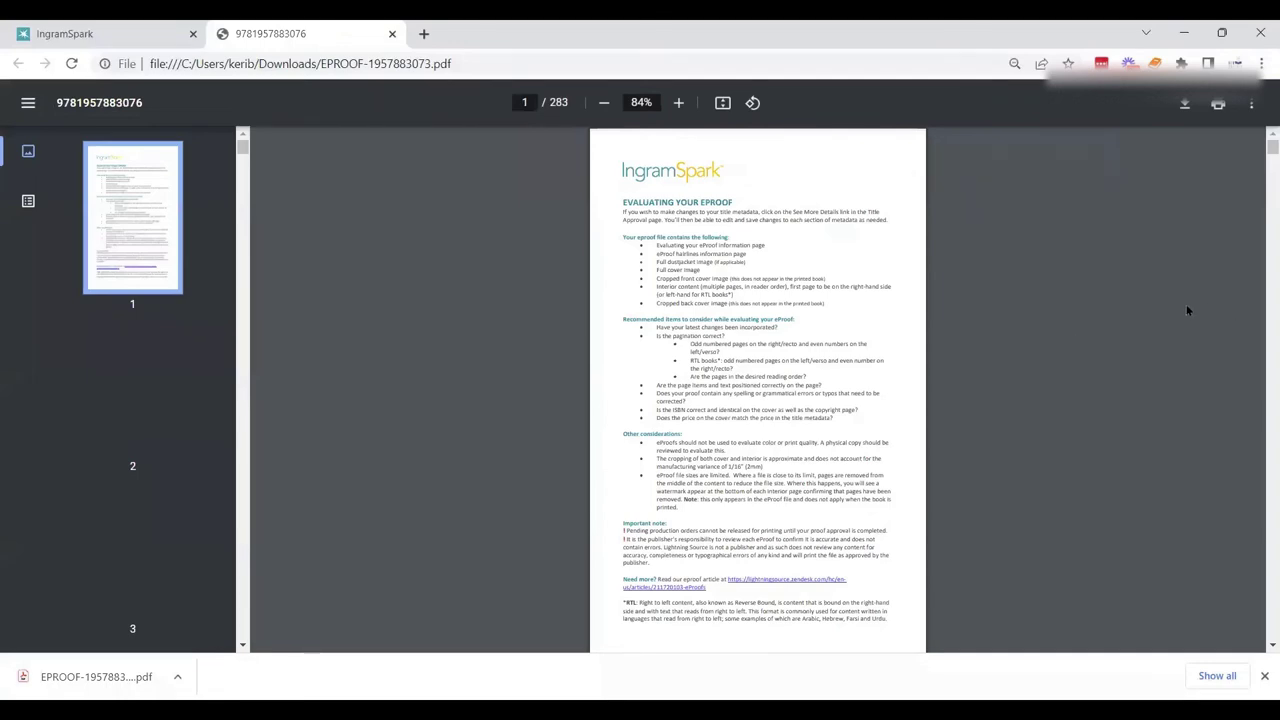
Examine the full cover spread and cropped front cover in the eproof, with the zoom reduced to 67%.
scroll(1187, 310, "down", 3)
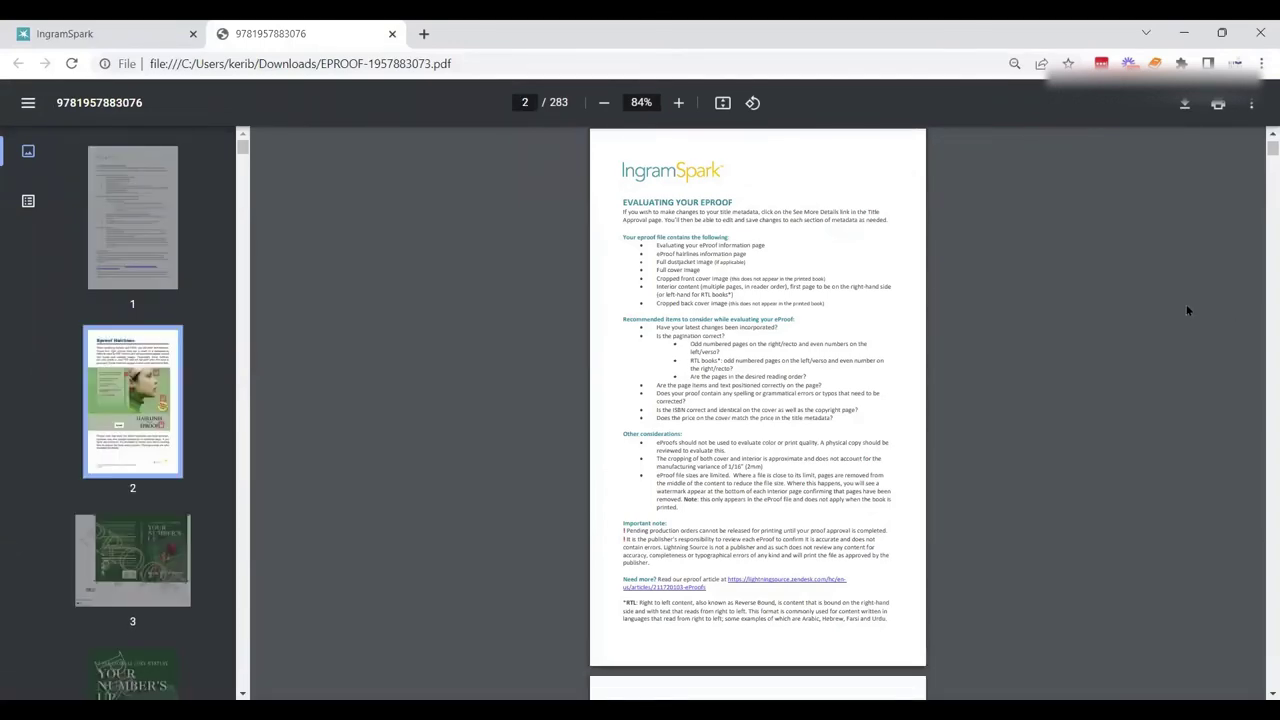
scroll(1187, 310, "down", 10)
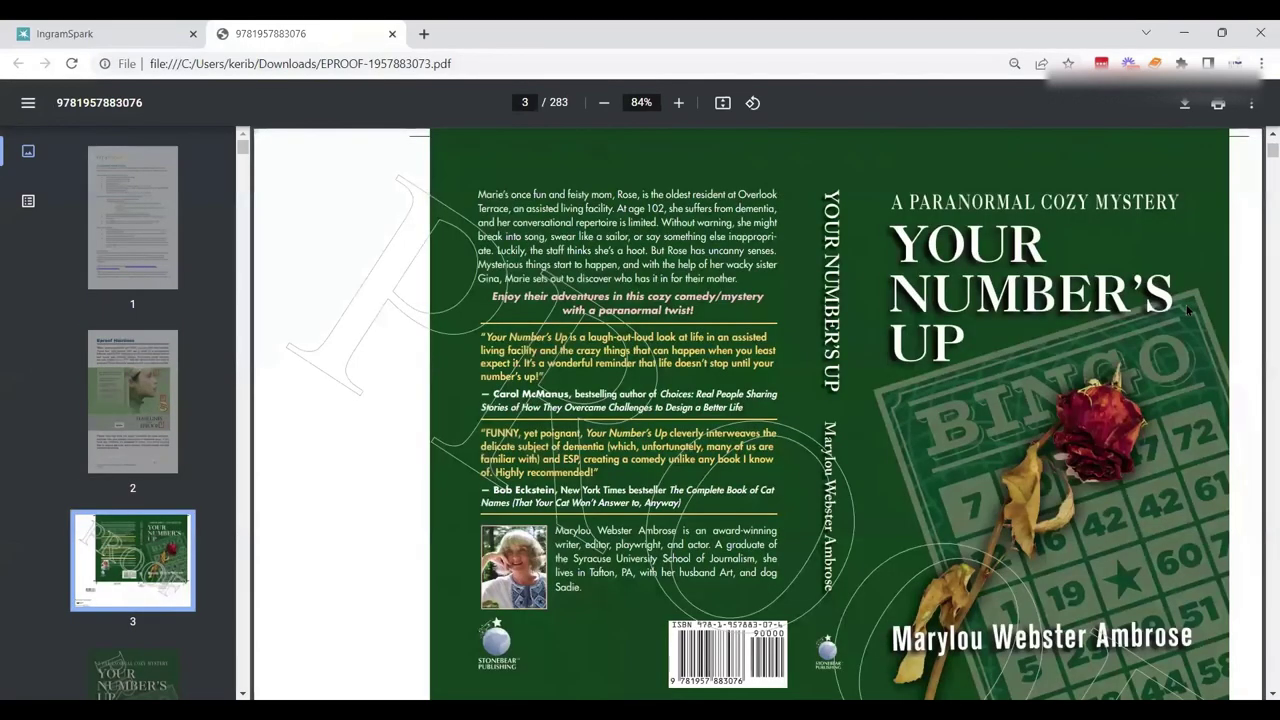
left_click(605, 103)
left_click(605, 103)
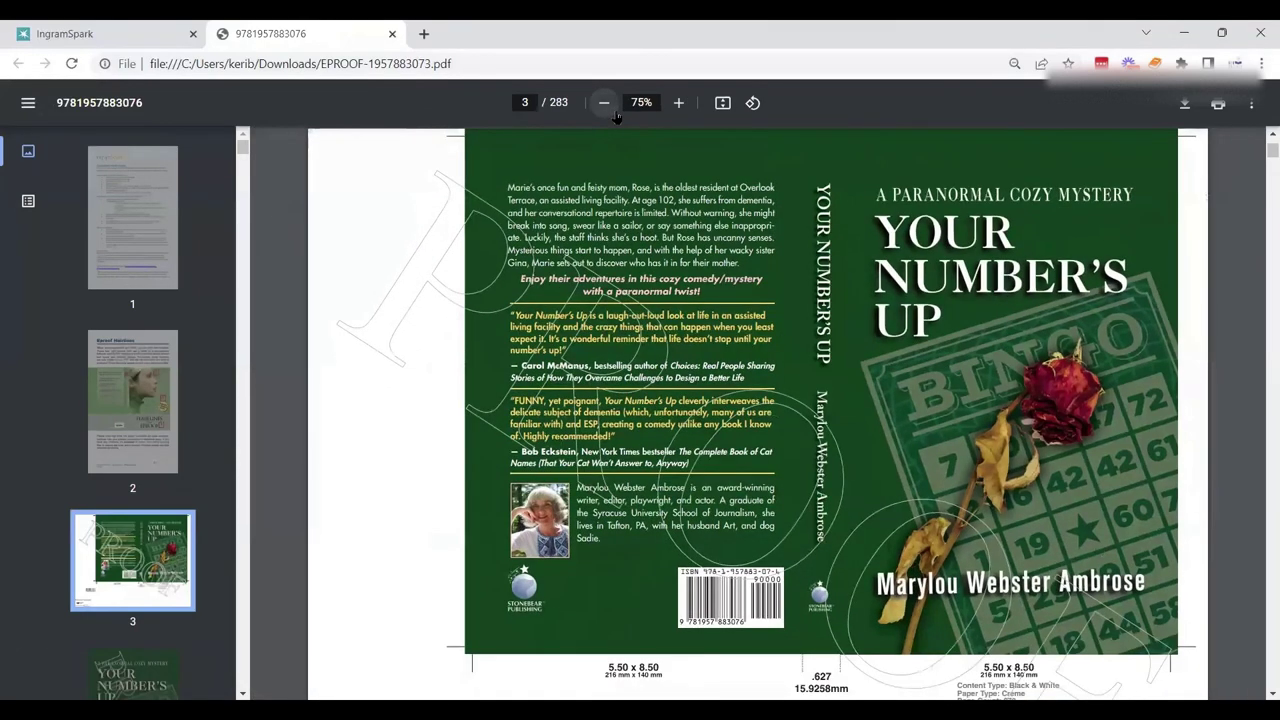
left_click(606, 105)
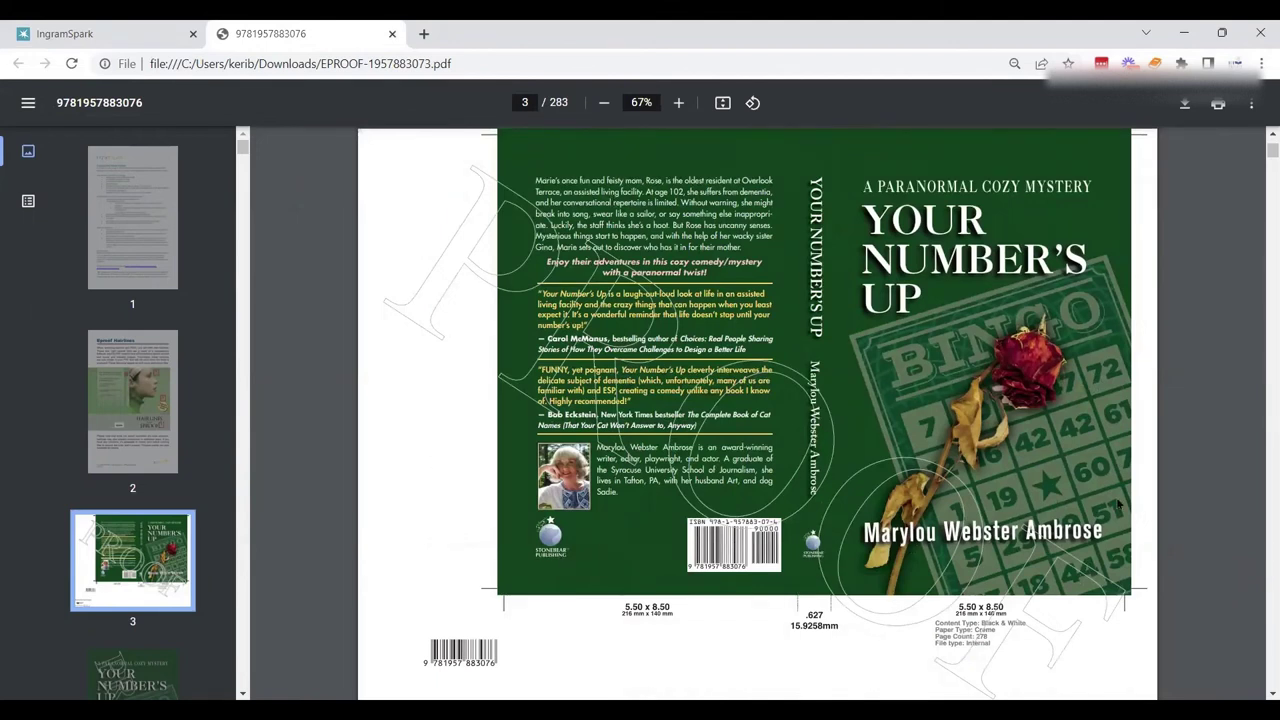
scroll(1118, 505, "down", 3)
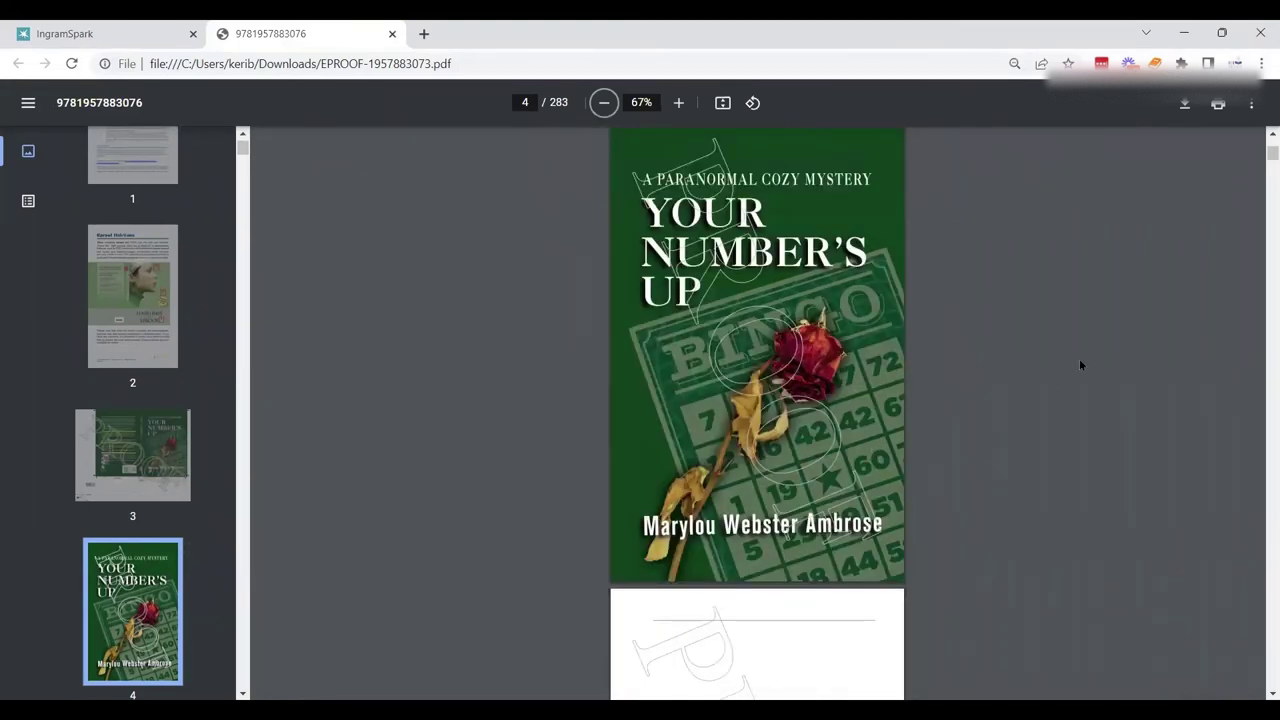
Check the eproof's interior from the title page through the copyright page, contents and opening chapters, up to page 39.
key("Right")
key("Right")
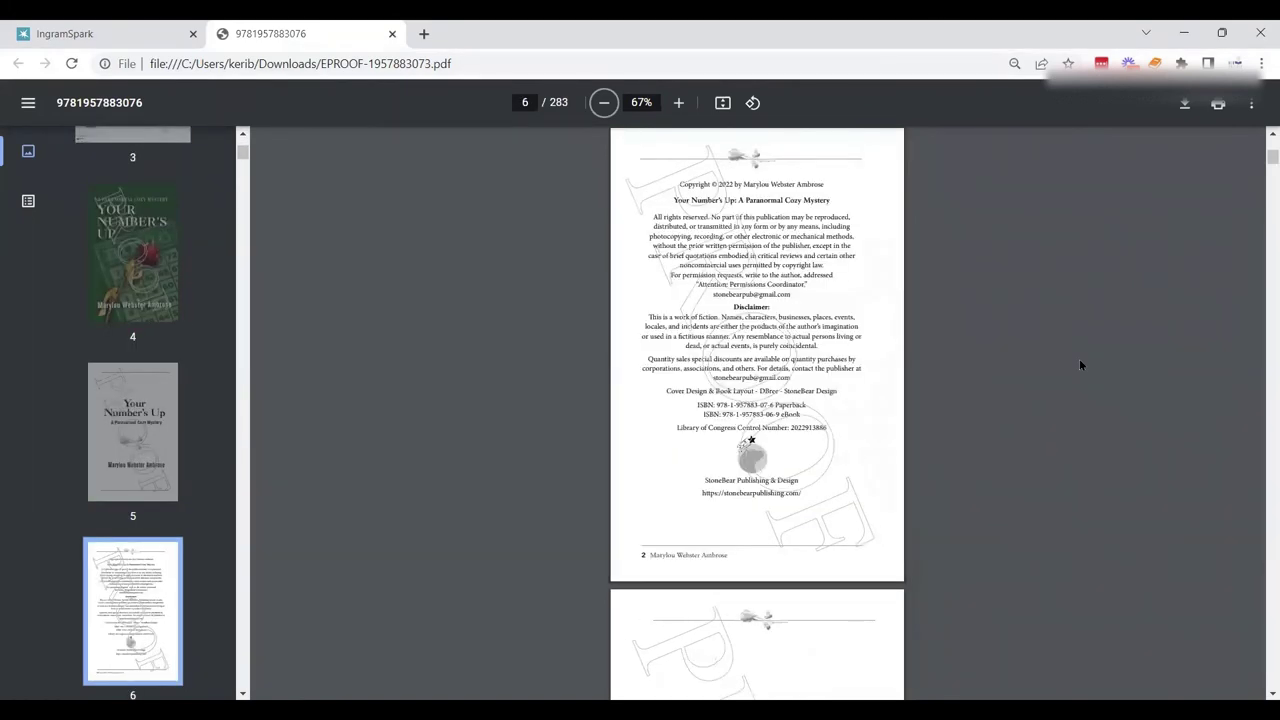
key("Right")
key("Right")
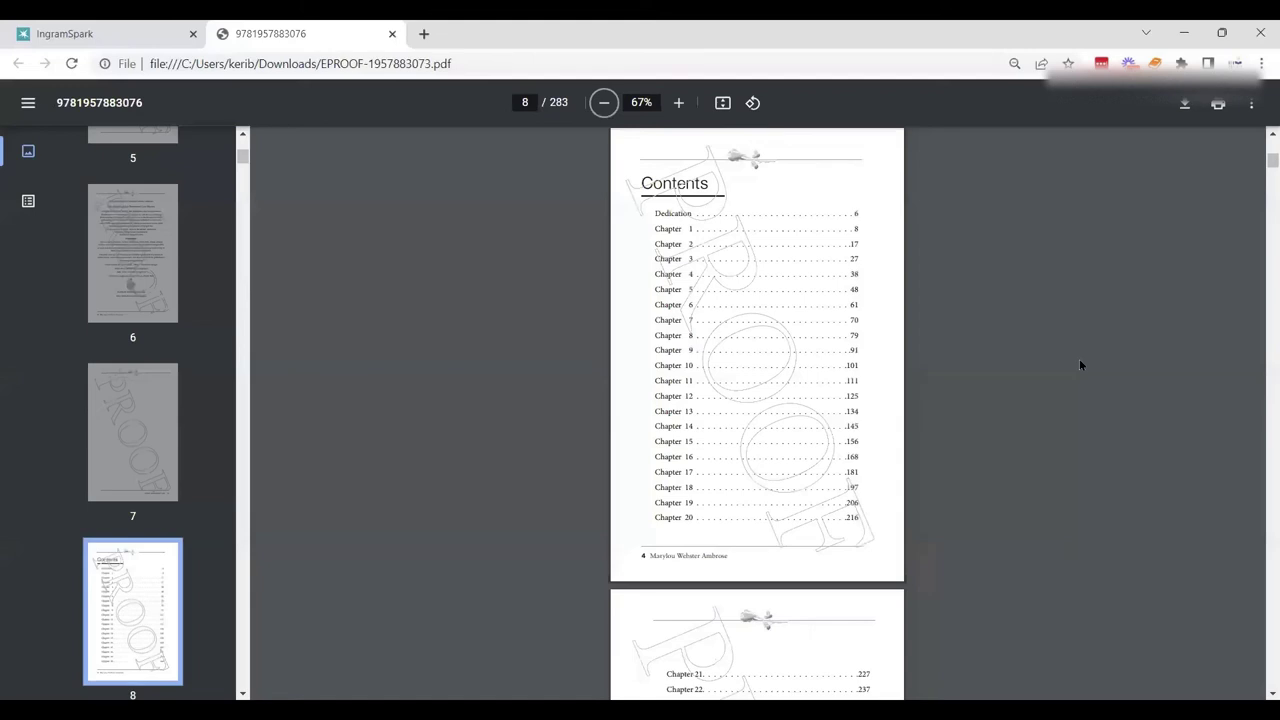
key("Right")
key("Right")
key("Right")
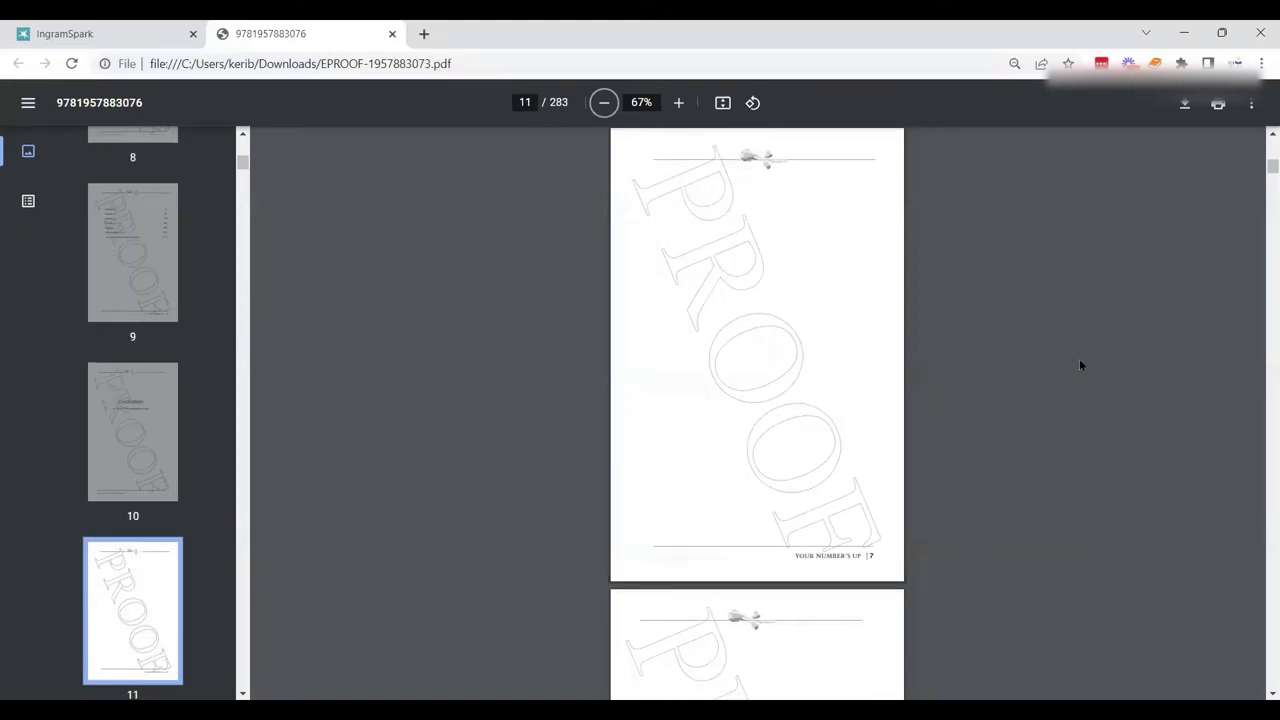
key("Right")
key("Right")
key("Right")
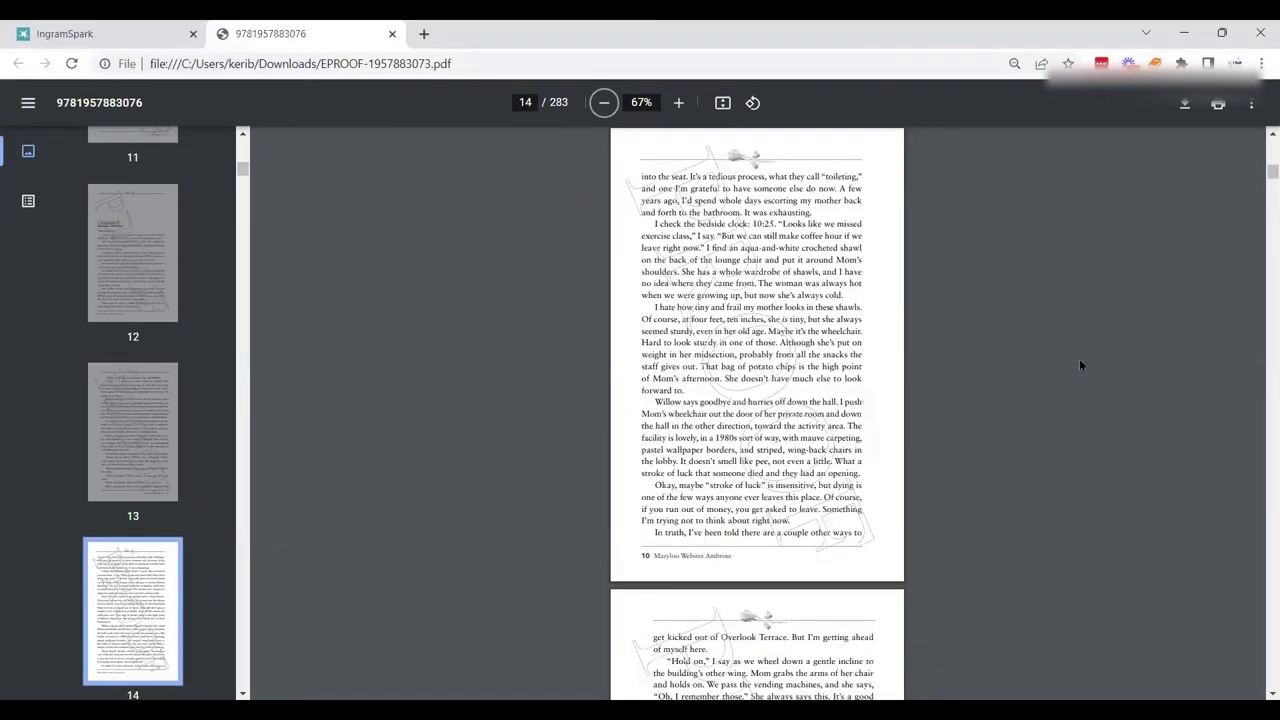
key("Right")
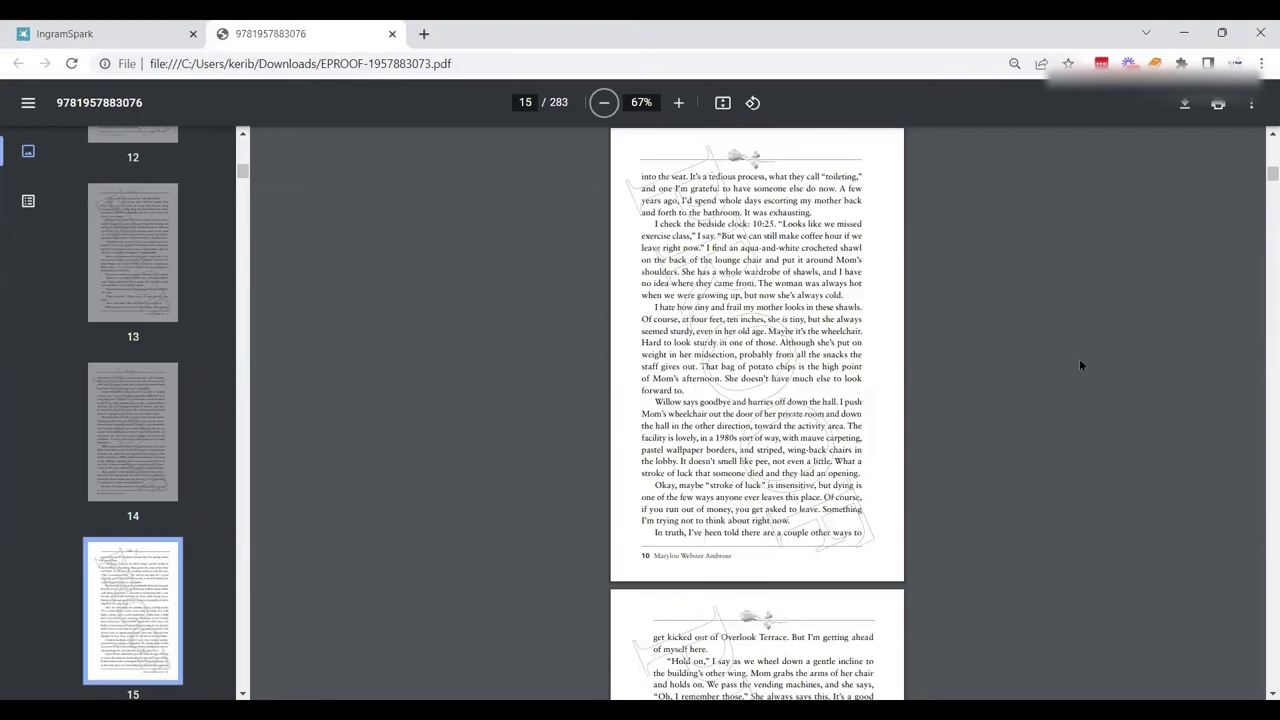
key("Right")
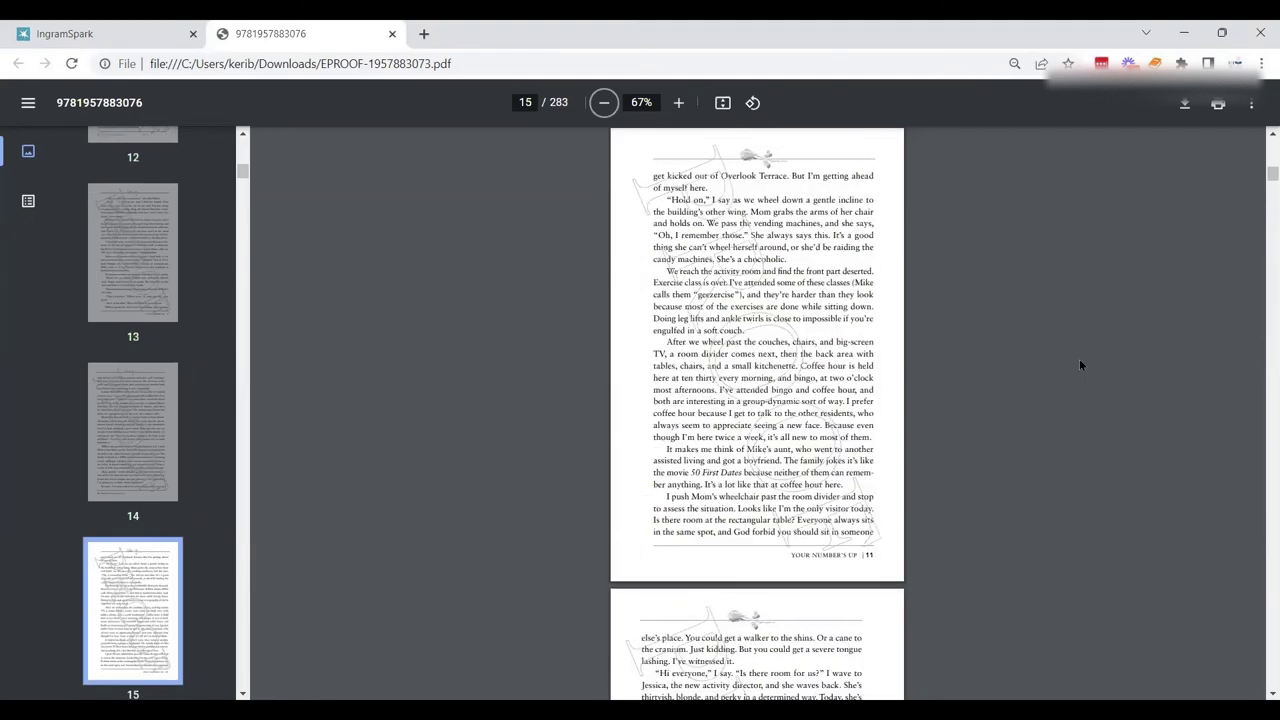
key("Right")
key("Right")
key("Right")
key("Right")
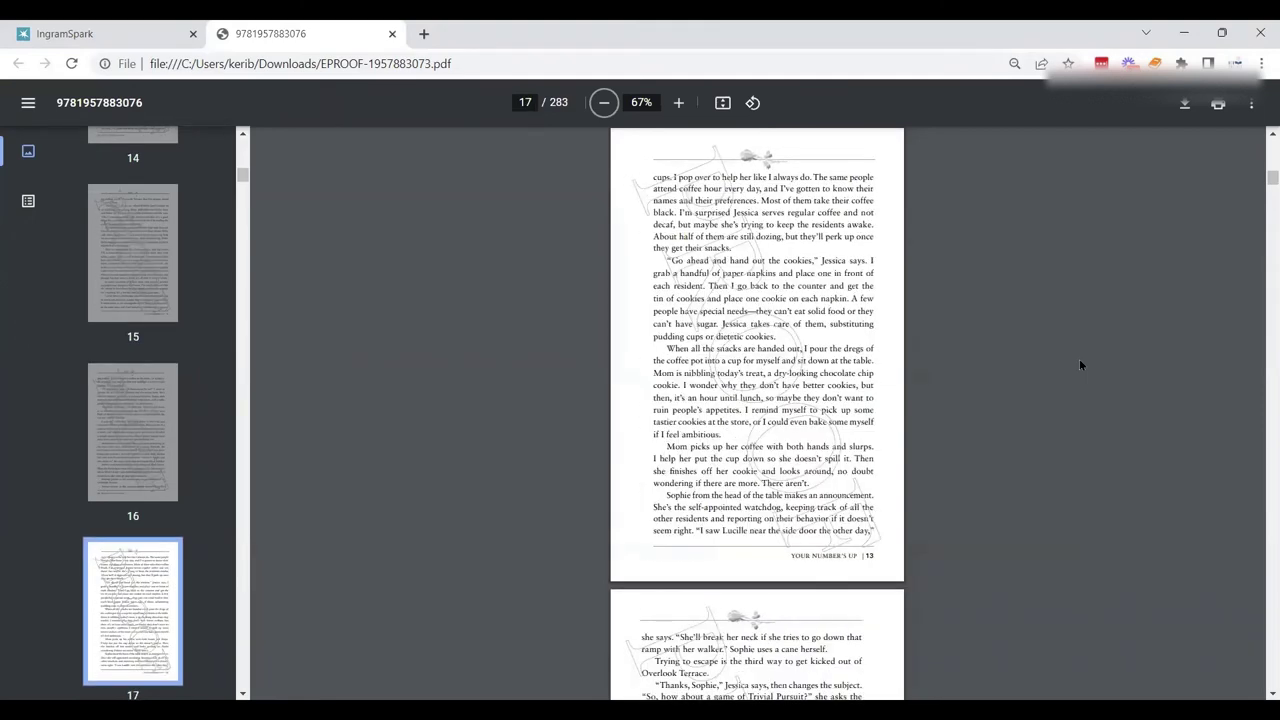
key("Right")
key("Right")
key("Right")
key("Right")
key("Right")
key("Right")
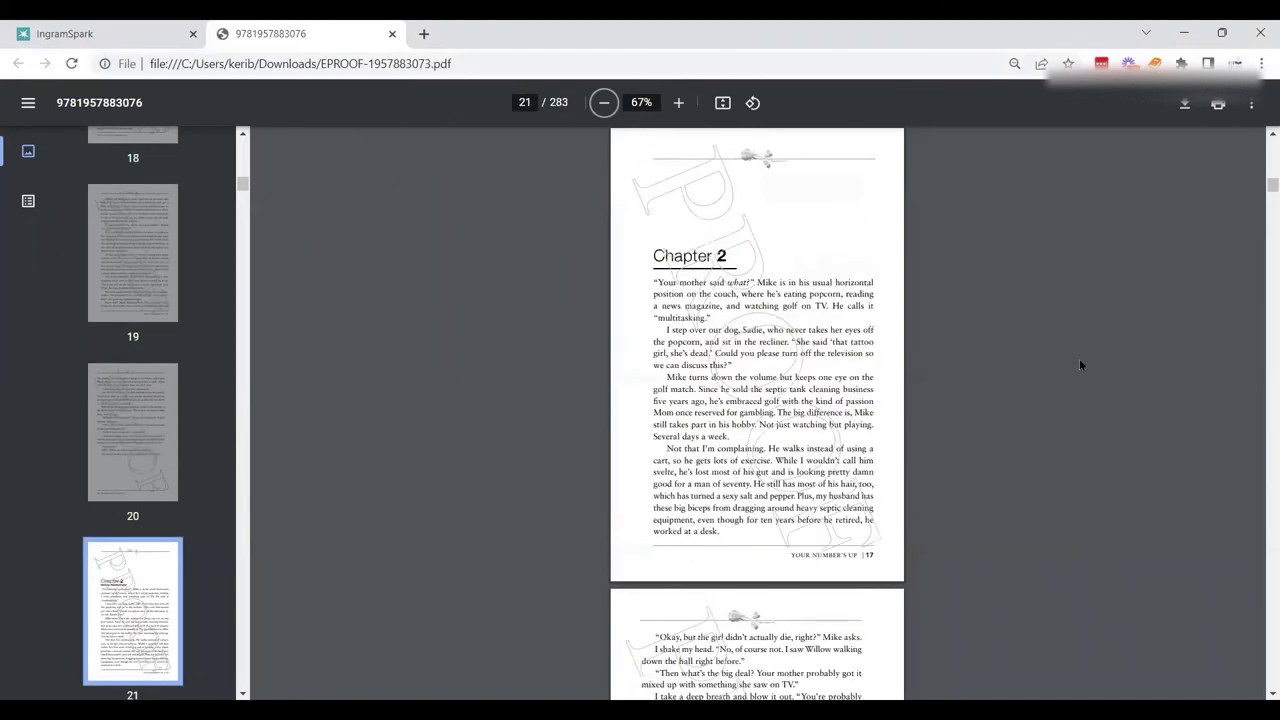
key("Right")
key("Right")
key("Right")
key("Right")
key("Right")
key("Right")
key("Right")
key("Right")
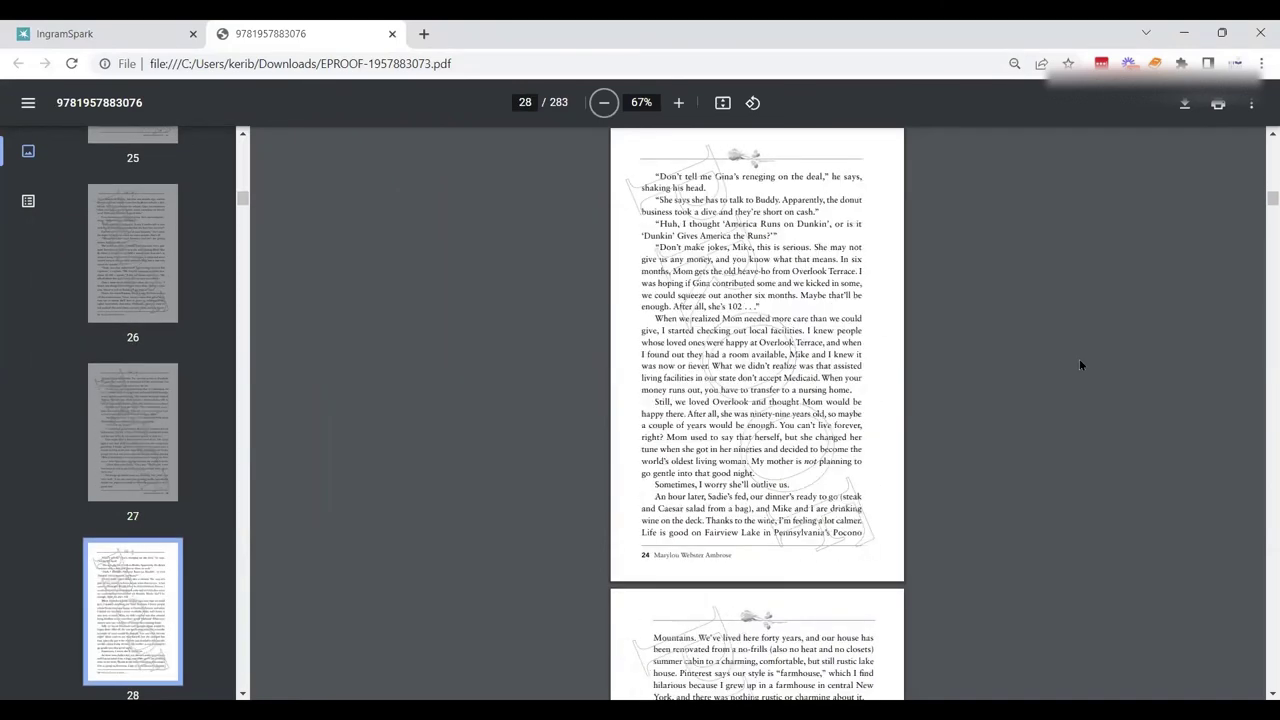
key("Right")
key("Right")
key("Right")
key("Right")
key("Right")
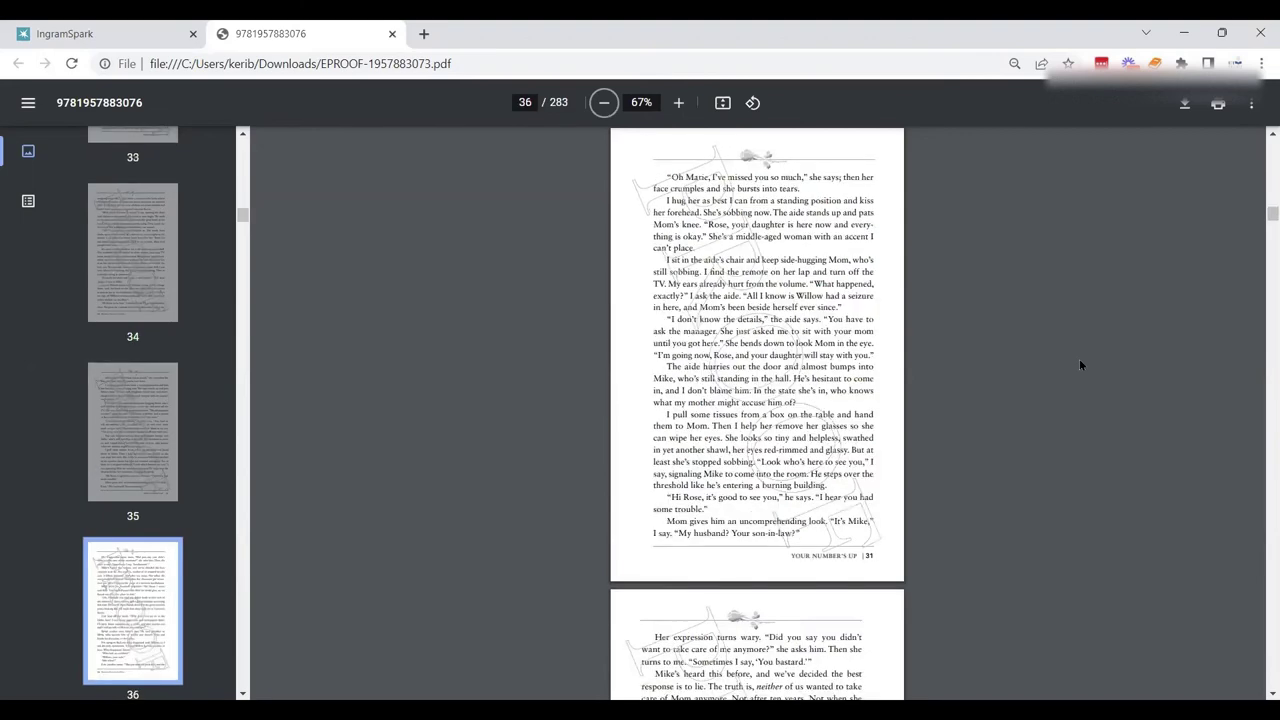
key("Right")
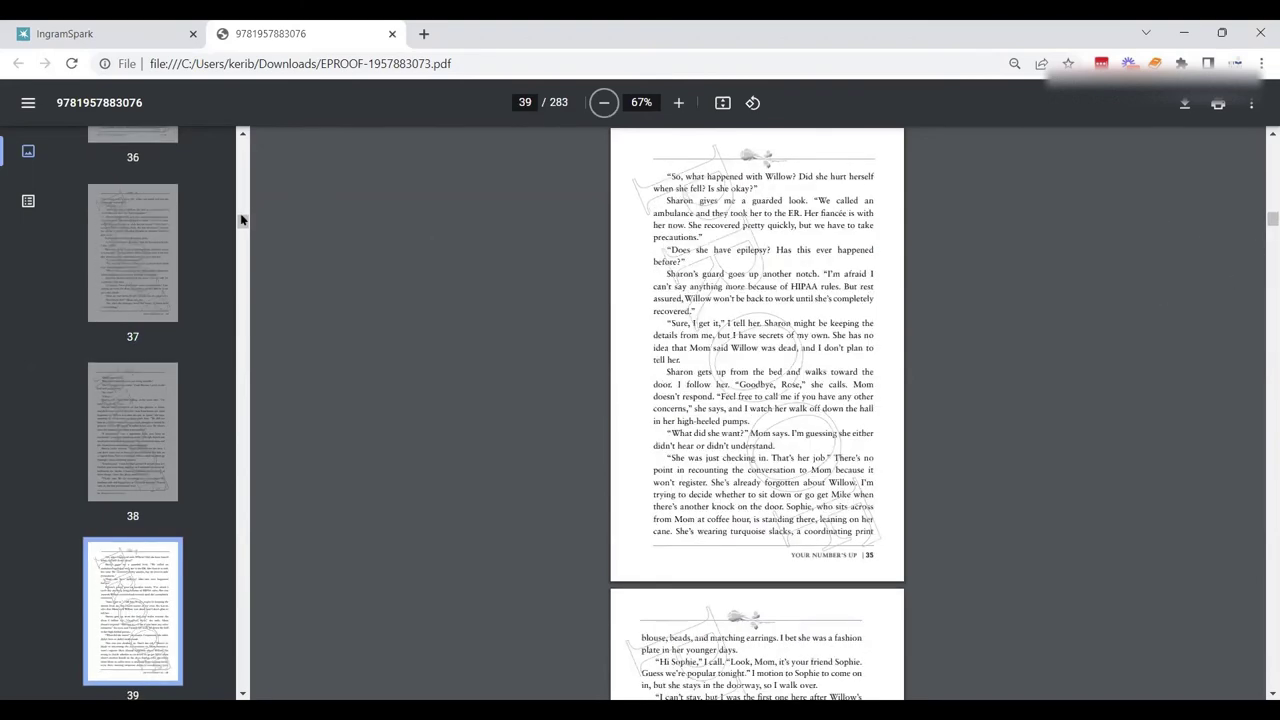
Jump to page 267 of the eproof and check the closing pages, including About the Author, through page 282.
left_click_drag(242, 220, 214, 577)
scroll(206, 620, "down", 20)
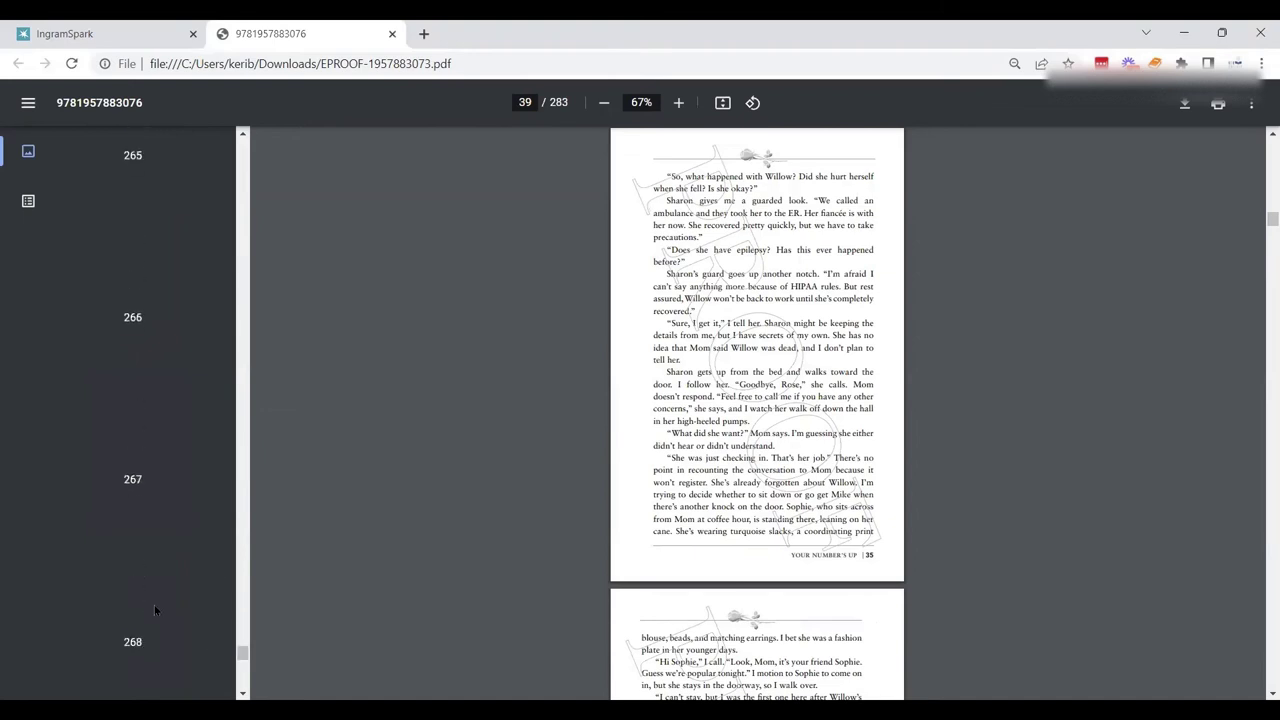
left_click(134, 456)
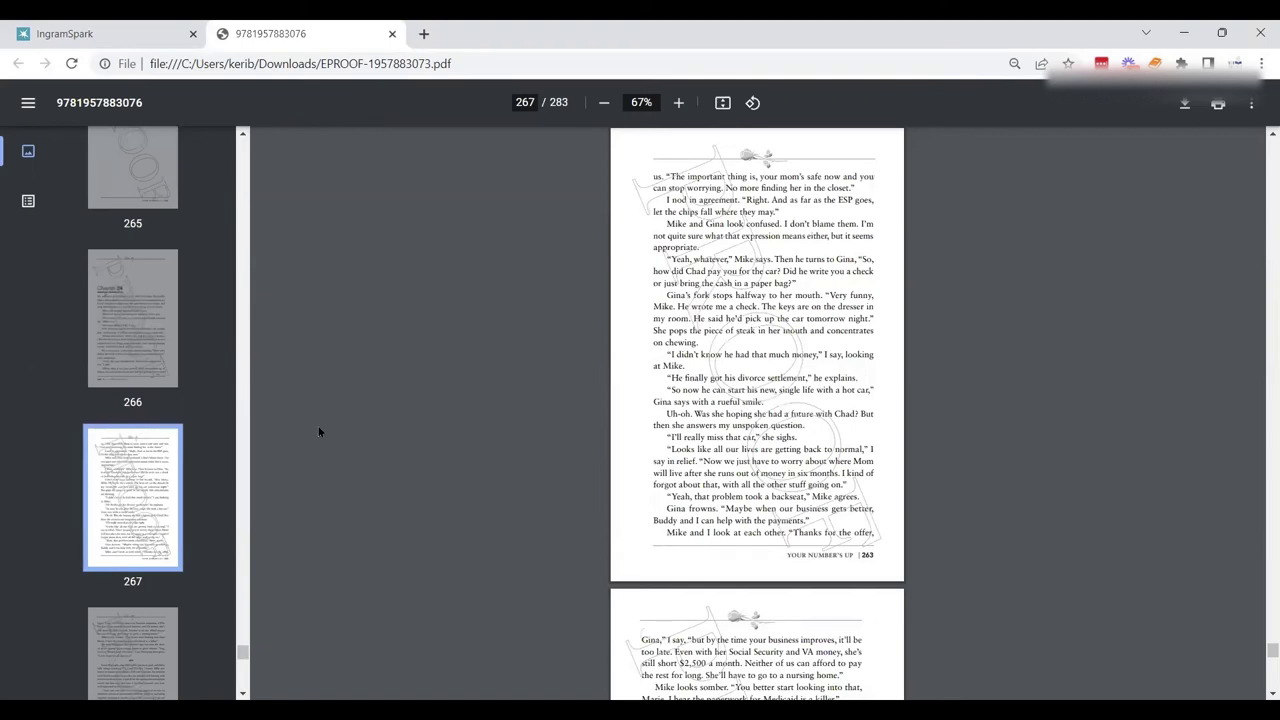
key("Right")
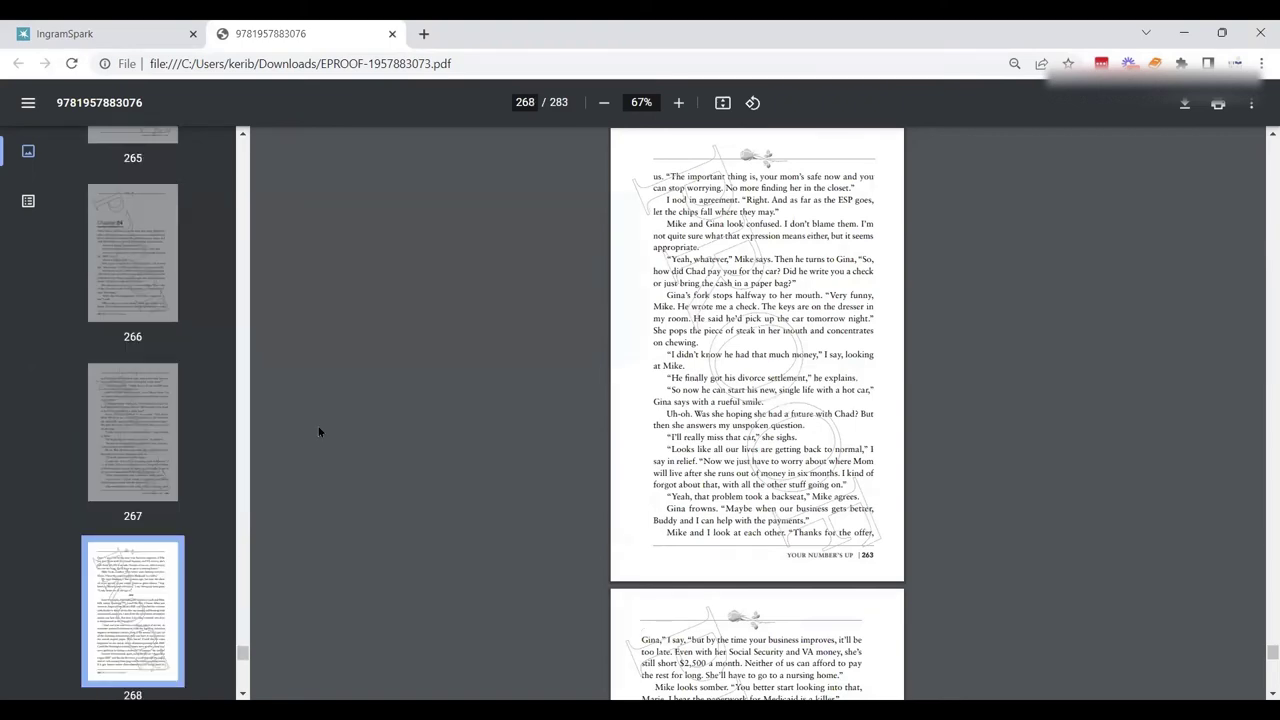
key("Right")
key("Right")
key("Right")
key("Right")
key("Right")
key("Right")
key("Right")
key("Right")
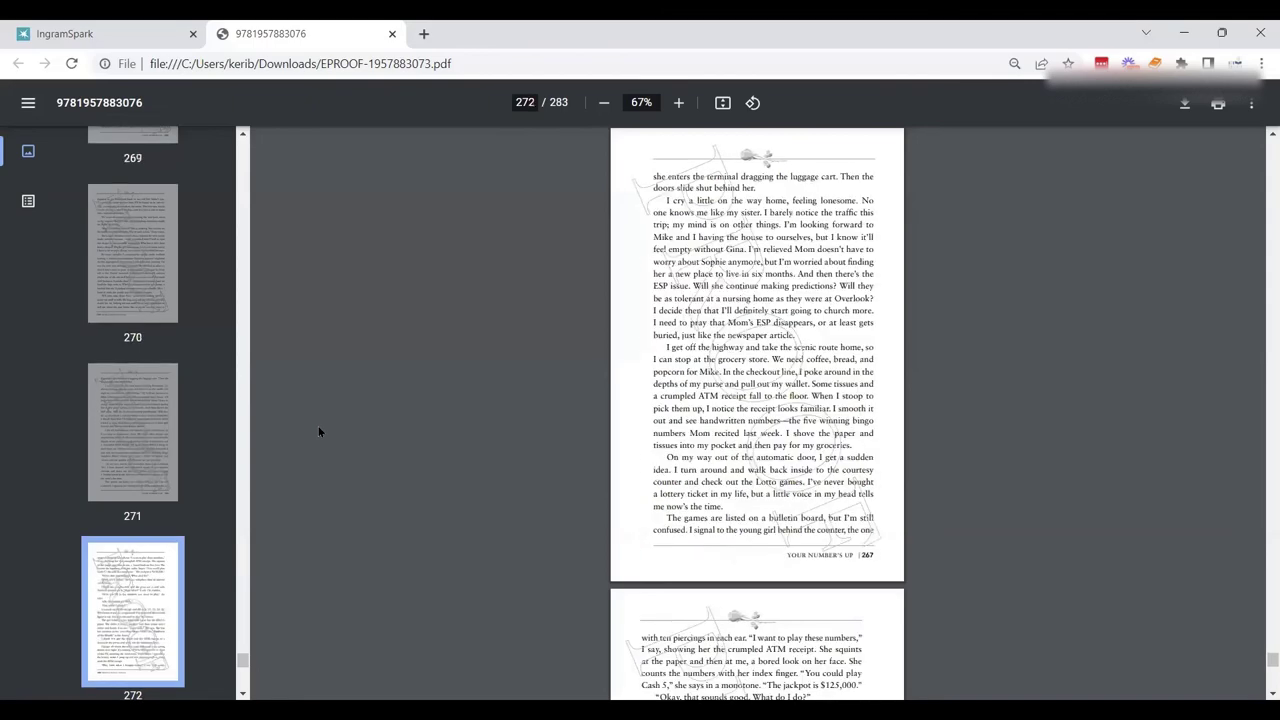
key("Right")
key("Right")
key("Right")
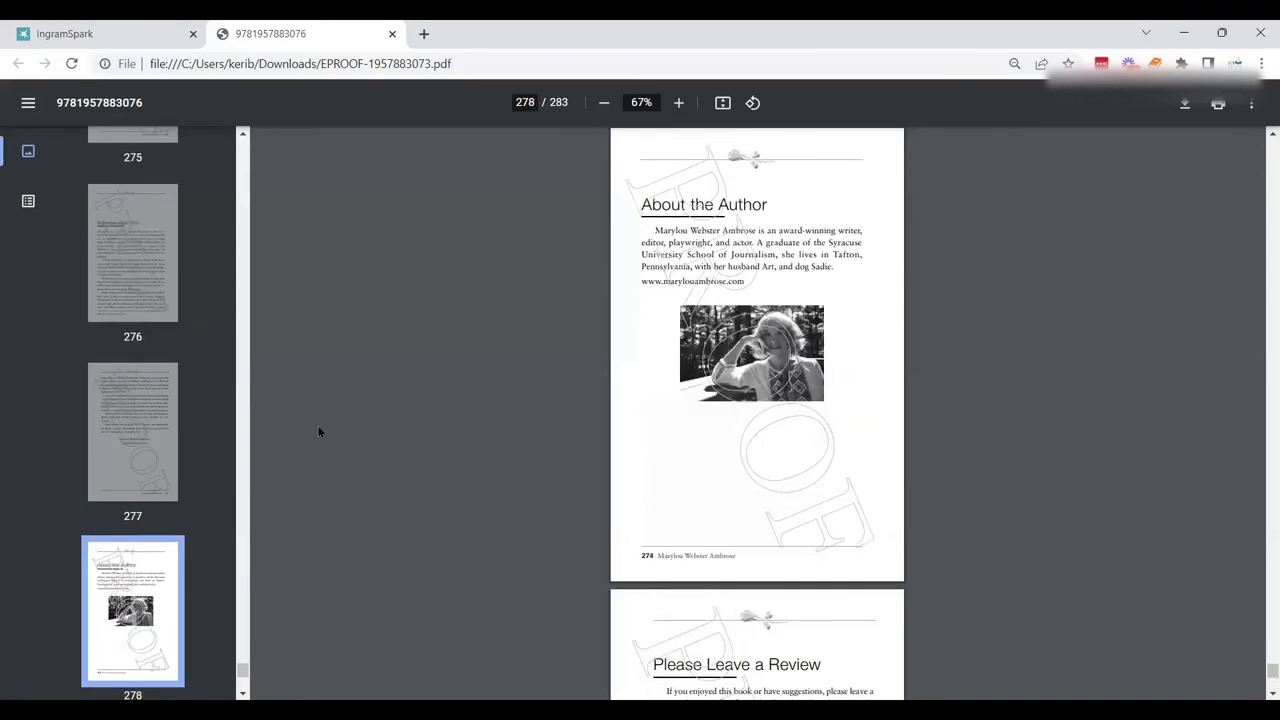
key("Left")
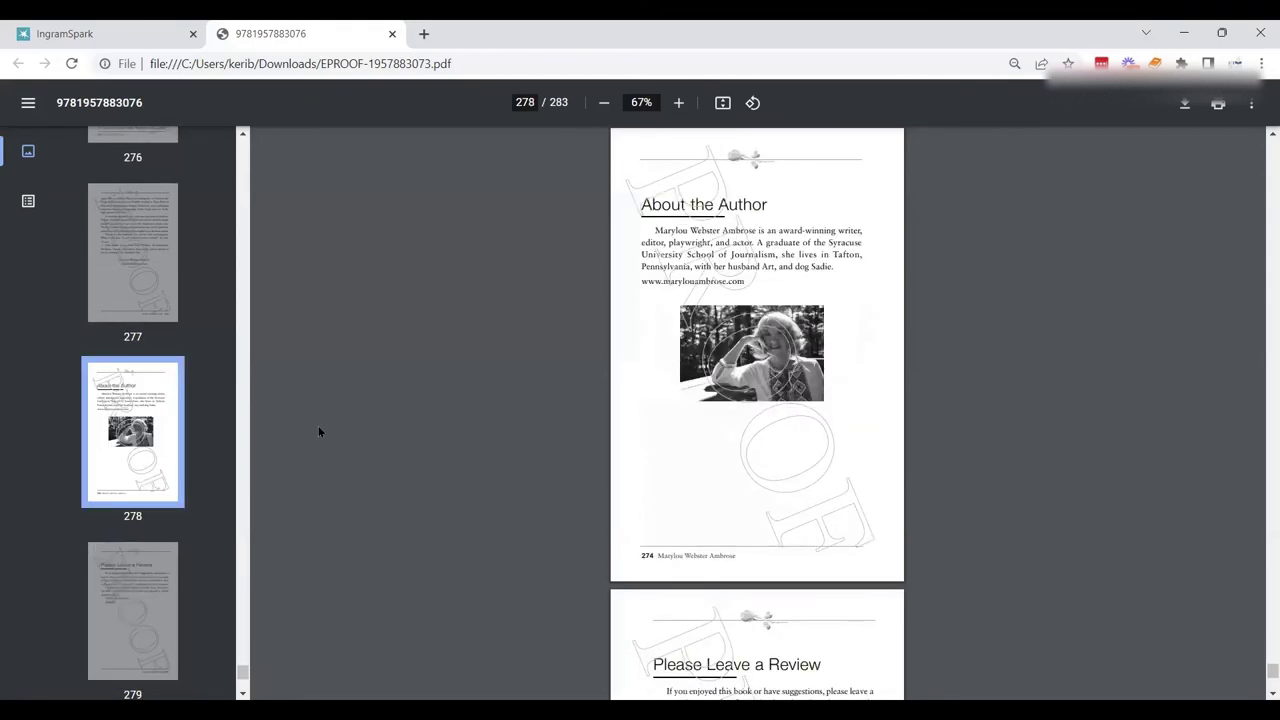
key("Right")
key("Right")
key("Right")
key("Right")
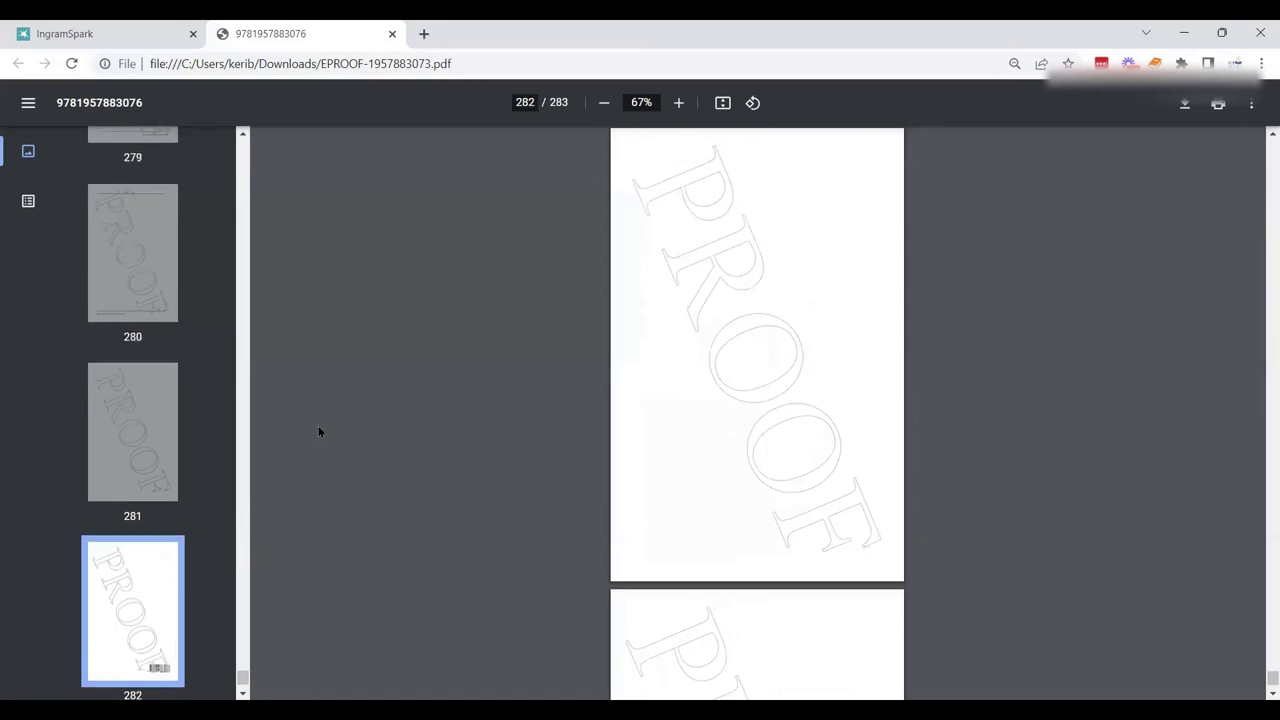
Return to IngramSpark's eproof page and choose approval for printing, distribution and sale from orders placed by the account and/or retailers.
left_click(66, 31)
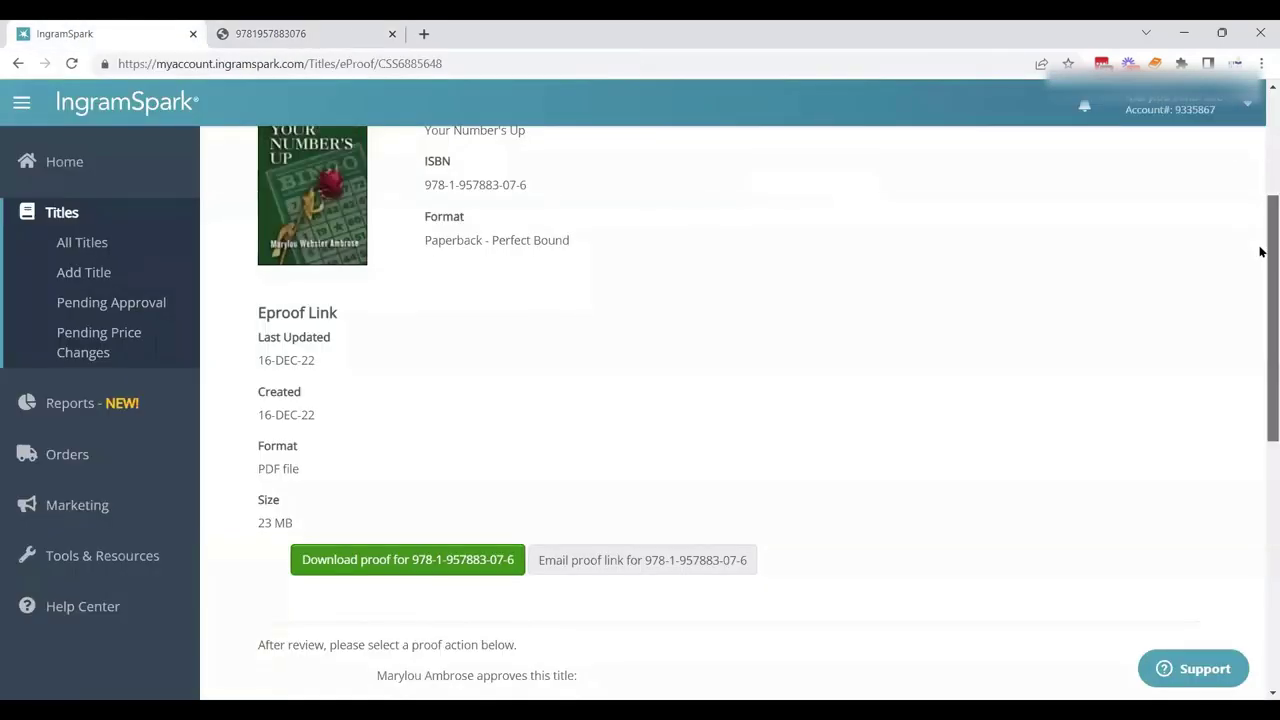
left_click_drag(1260, 249, 1260, 423)
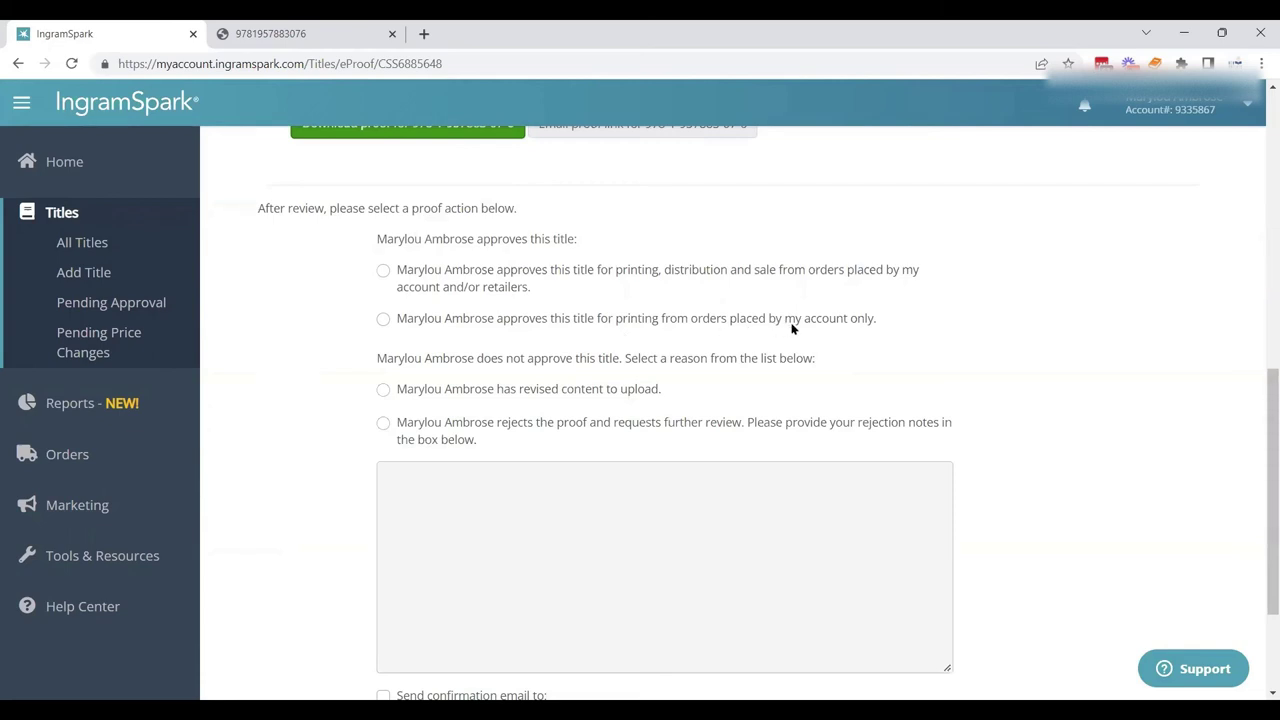
left_click(383, 271)
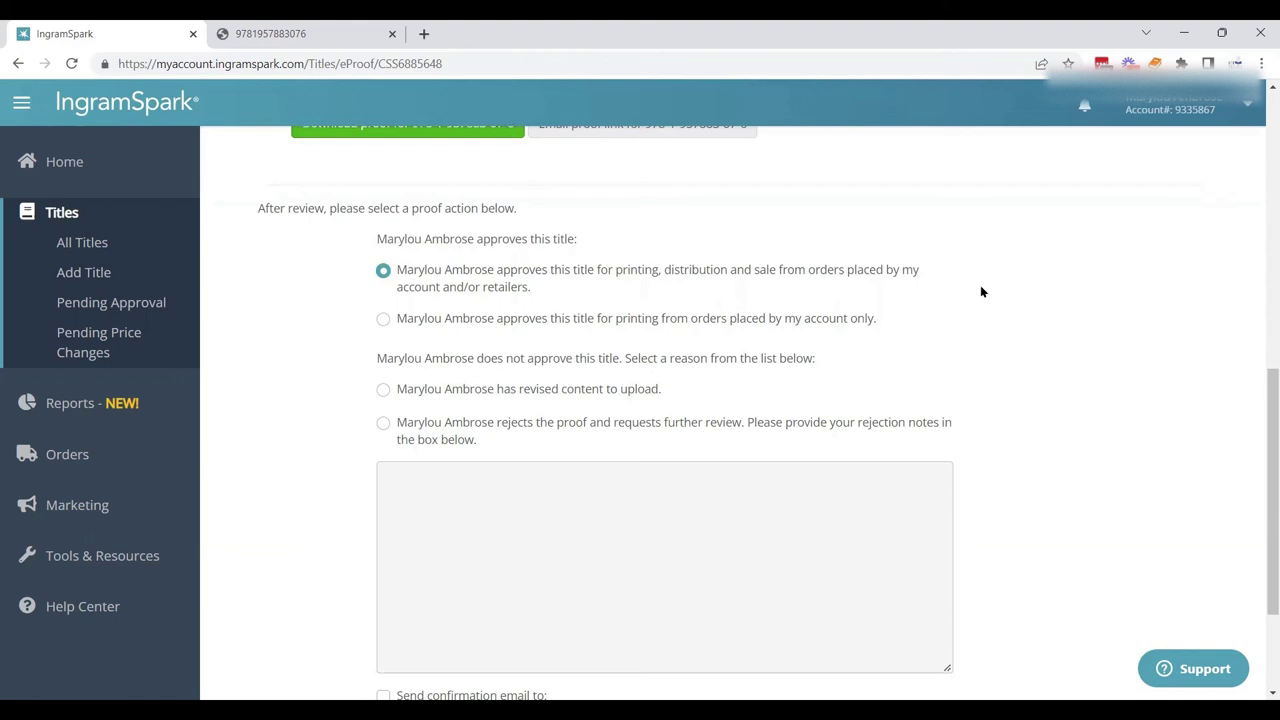
left_click(382, 390)
left_click_drag(1260, 420, 1261, 447)
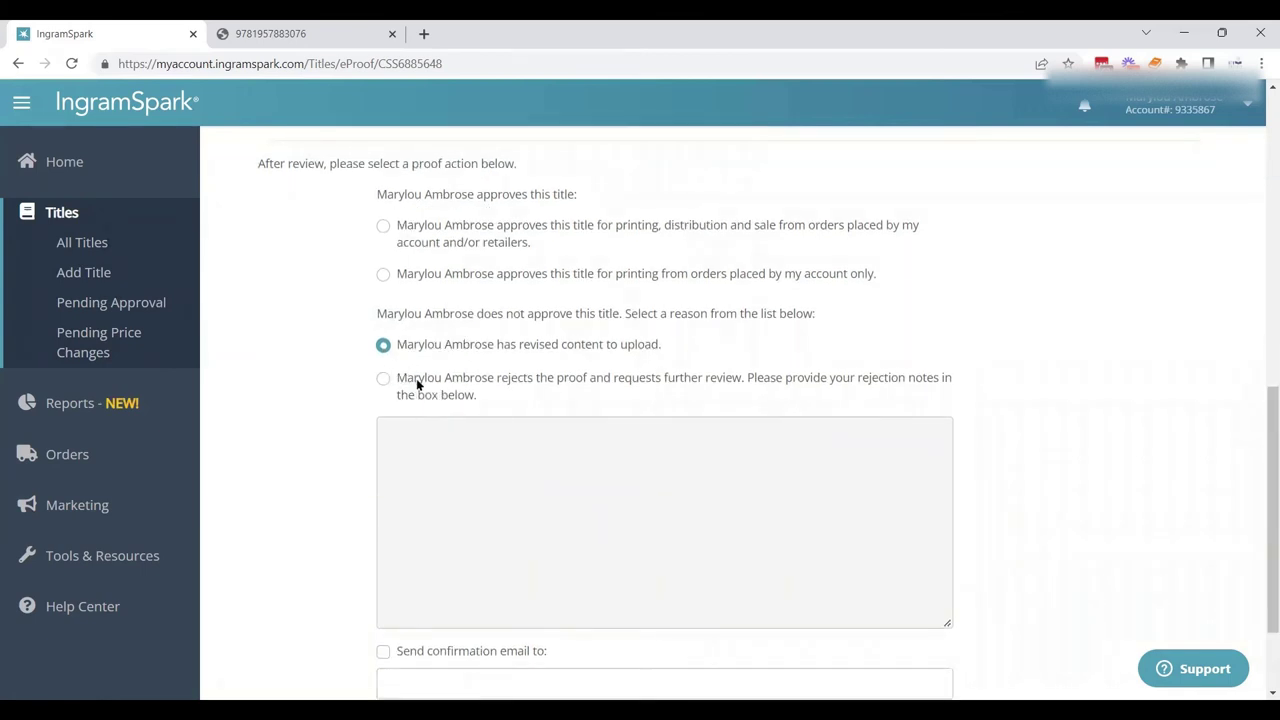
left_click(381, 229)
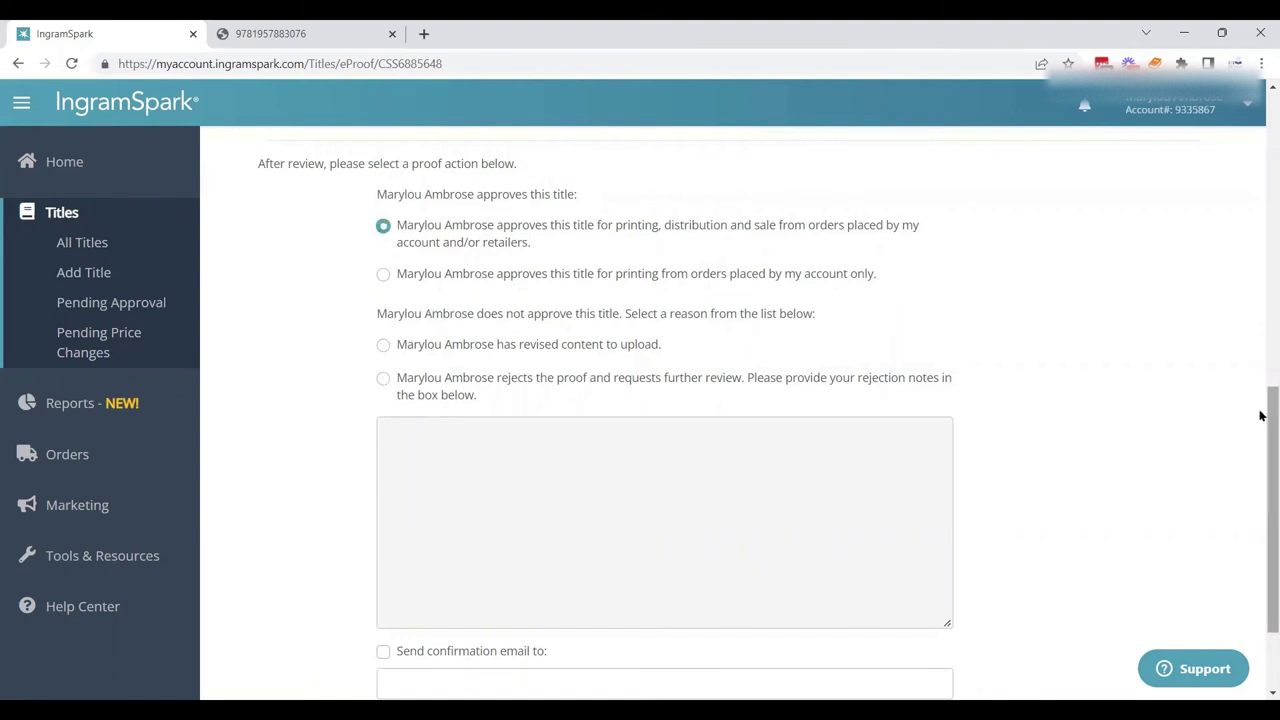
Leave the confirmation email option off and continue with the selected proof action.
left_click_drag(1260, 414, 1260, 480)
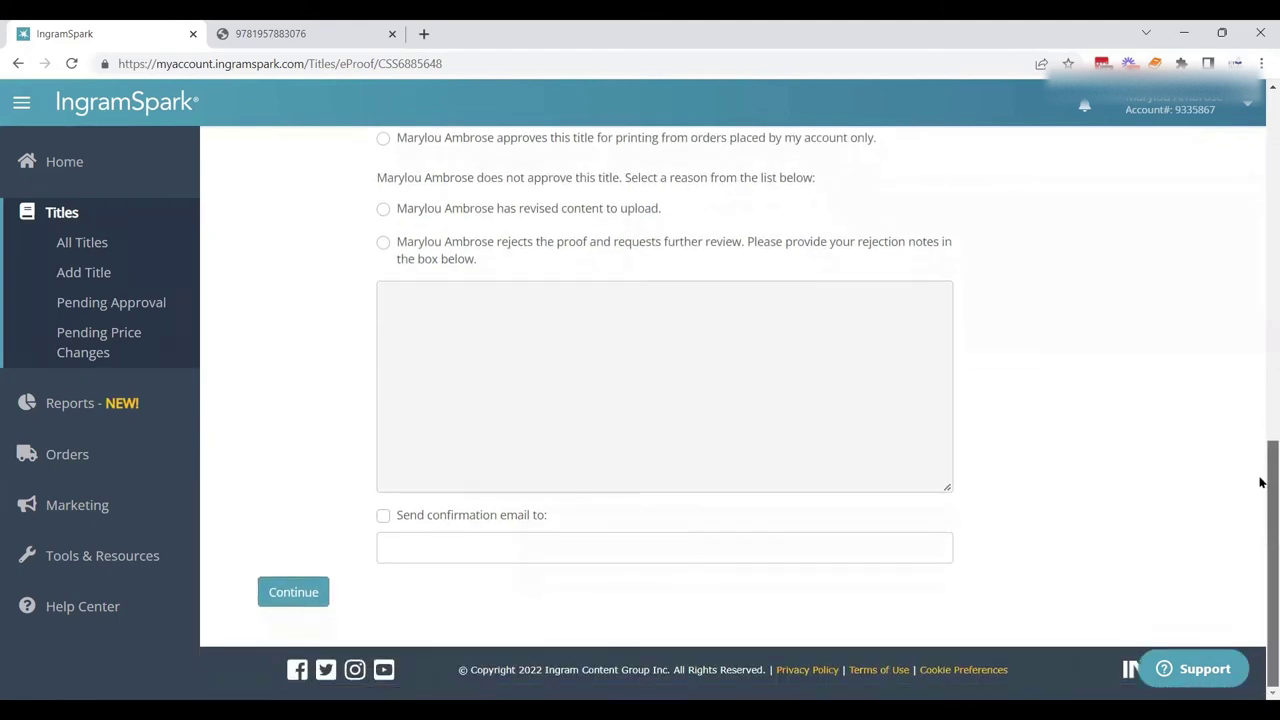
left_click(385, 517)
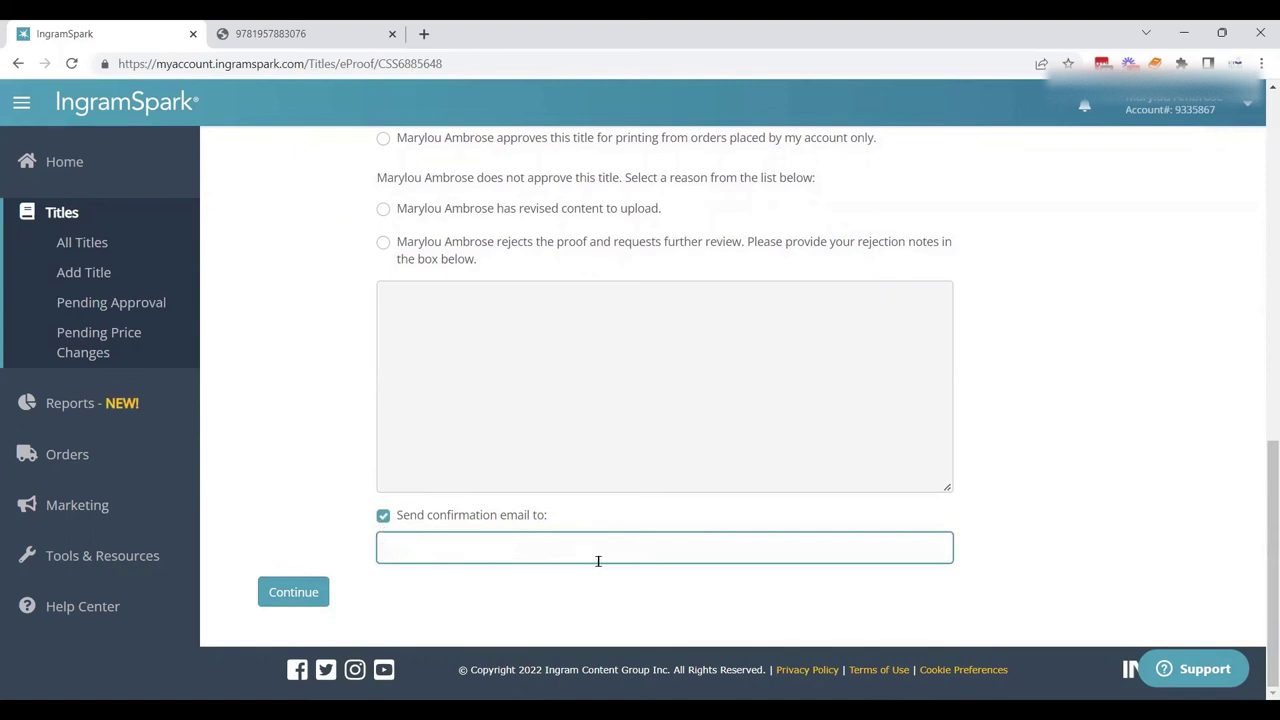
left_click(383, 517)
left_click(291, 592)
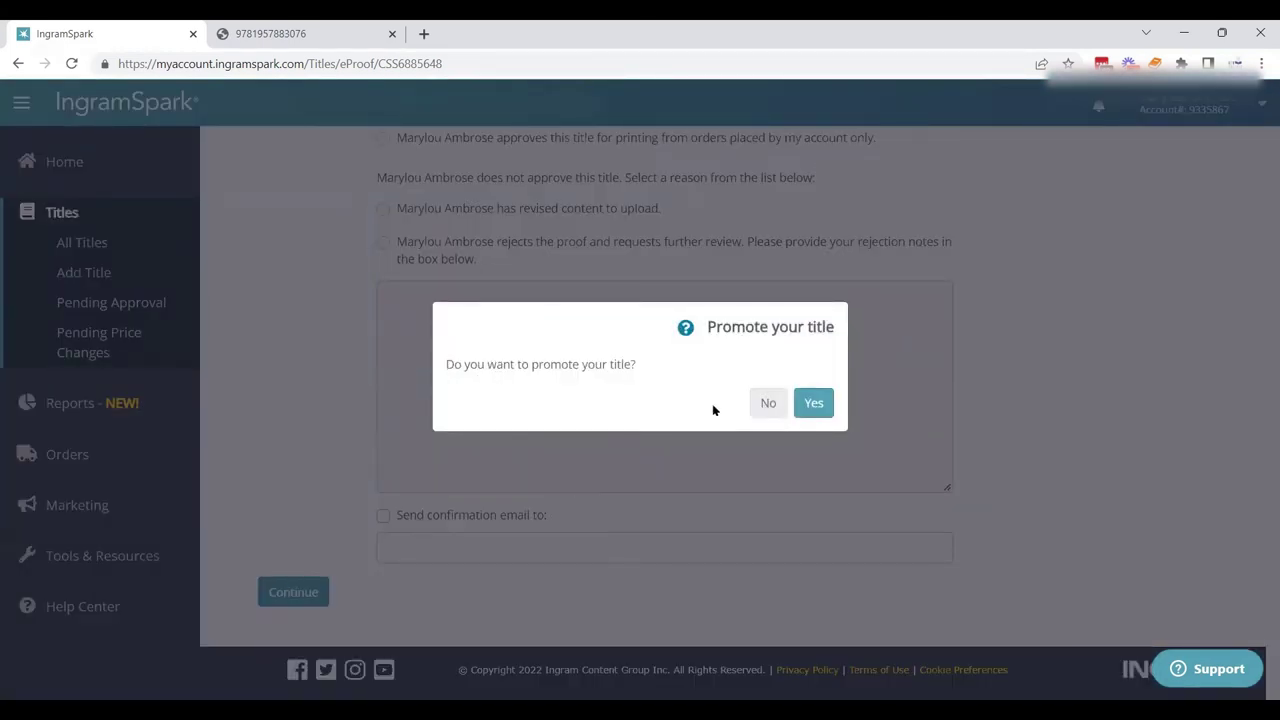
Decline promoting the title and accept the payment terms for the POD Market Access Fee order.
left_click(768, 402)
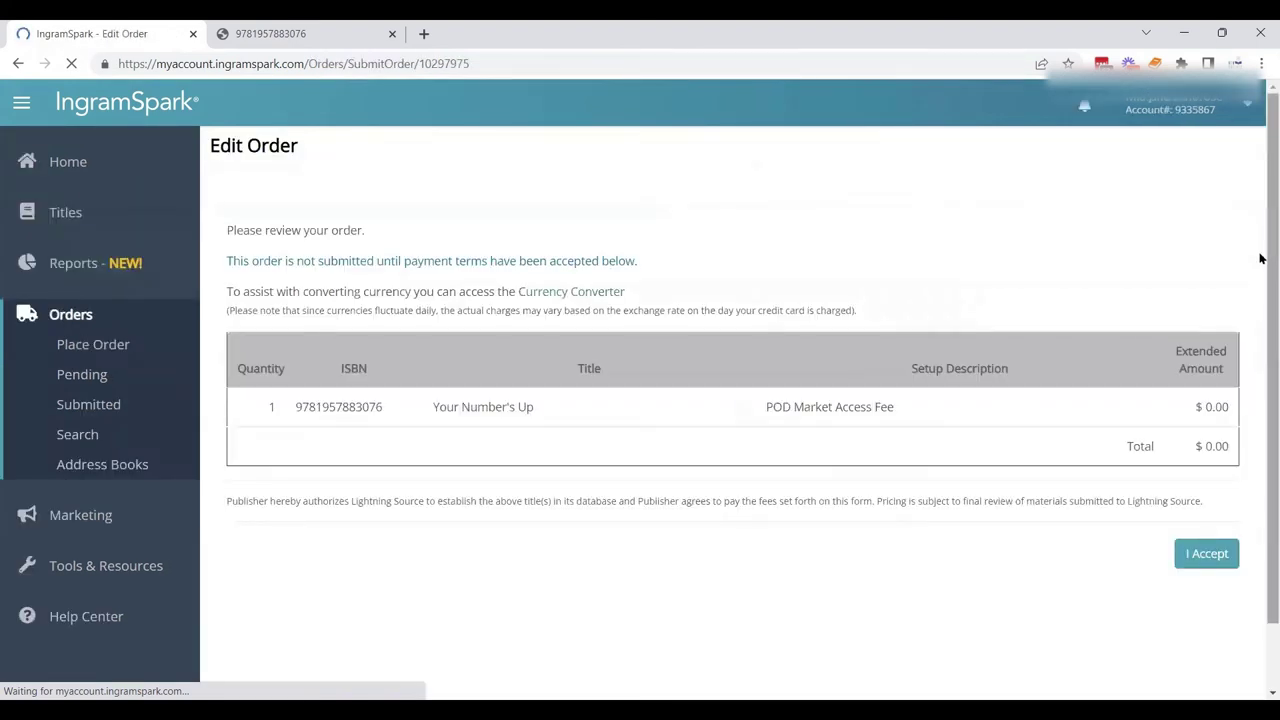
scroll(1260, 290, "down", 1)
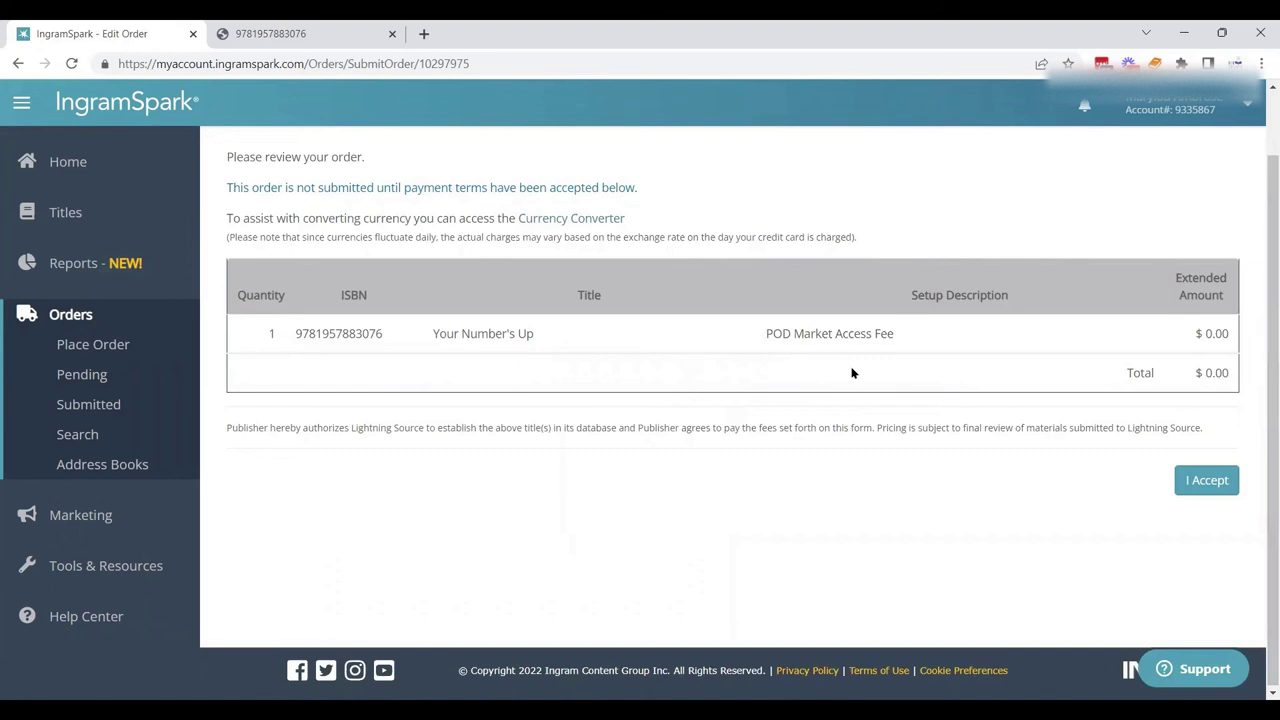
left_click(1213, 482)
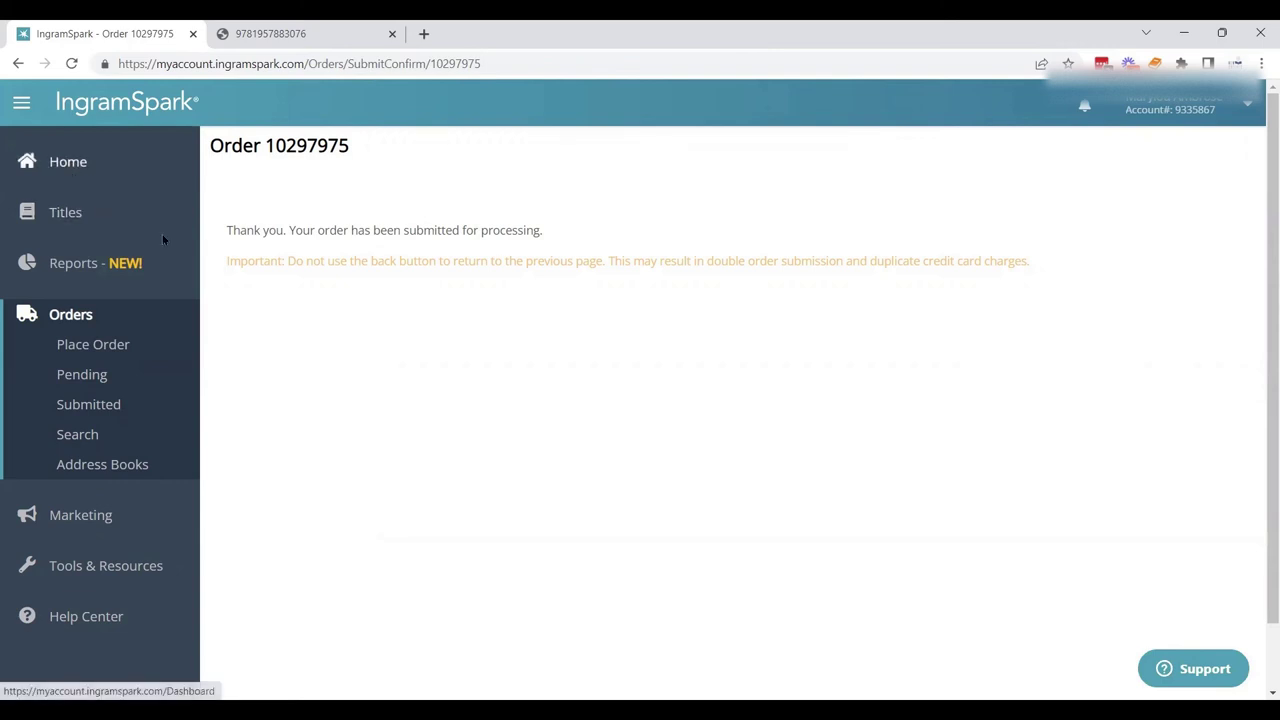
Return to the home dashboard and refresh it to check the status of Your Number's Up under Recently Added Titles.
left_click(77, 164)
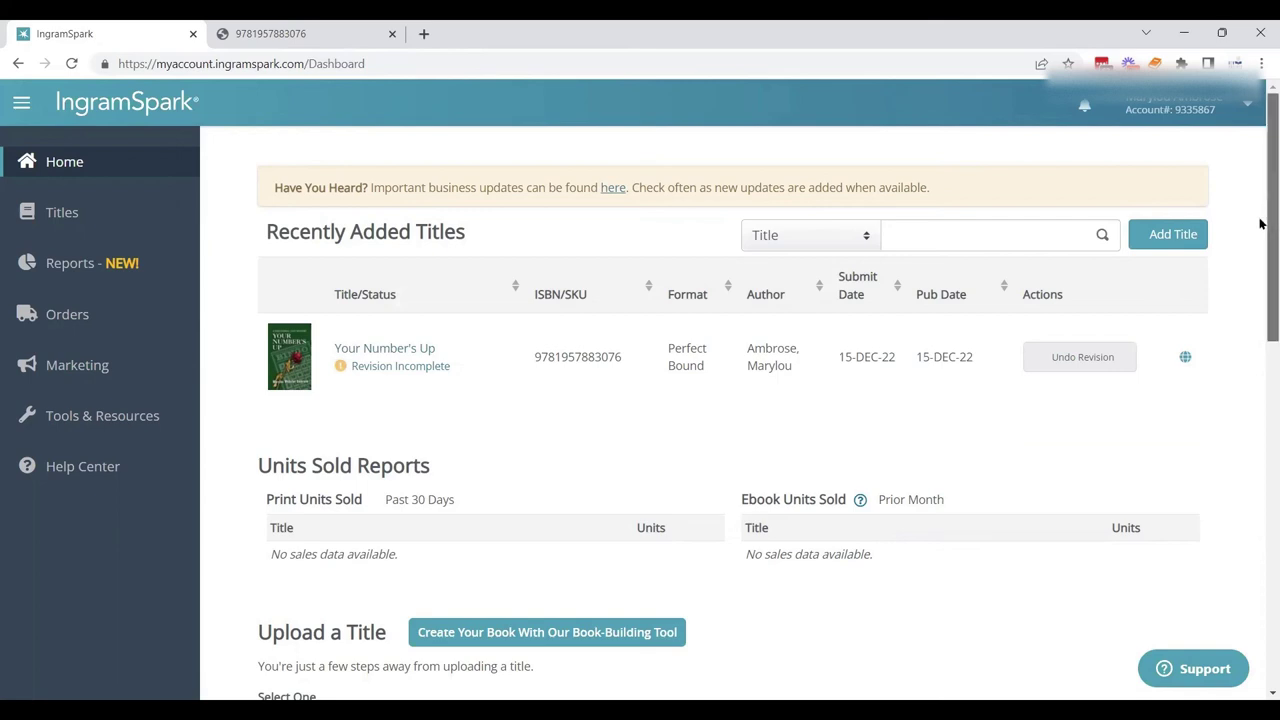
scroll(1261, 240, "down", 1)
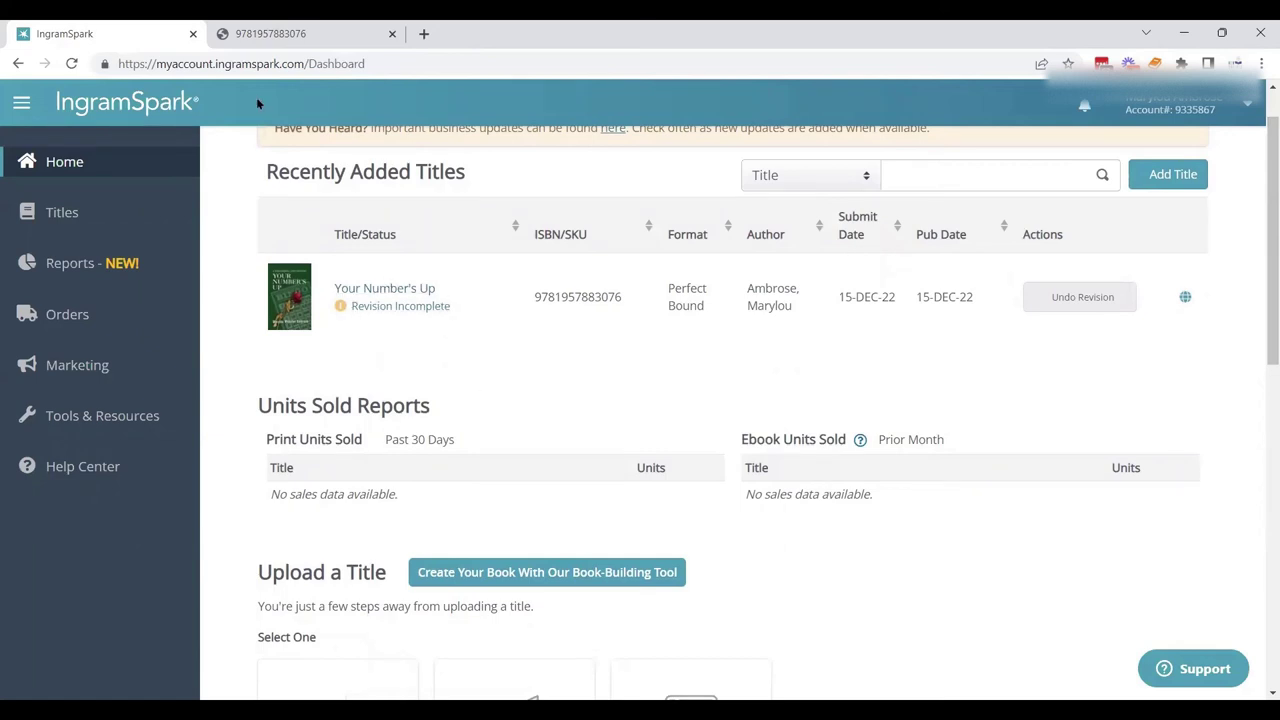
left_click(71, 63)
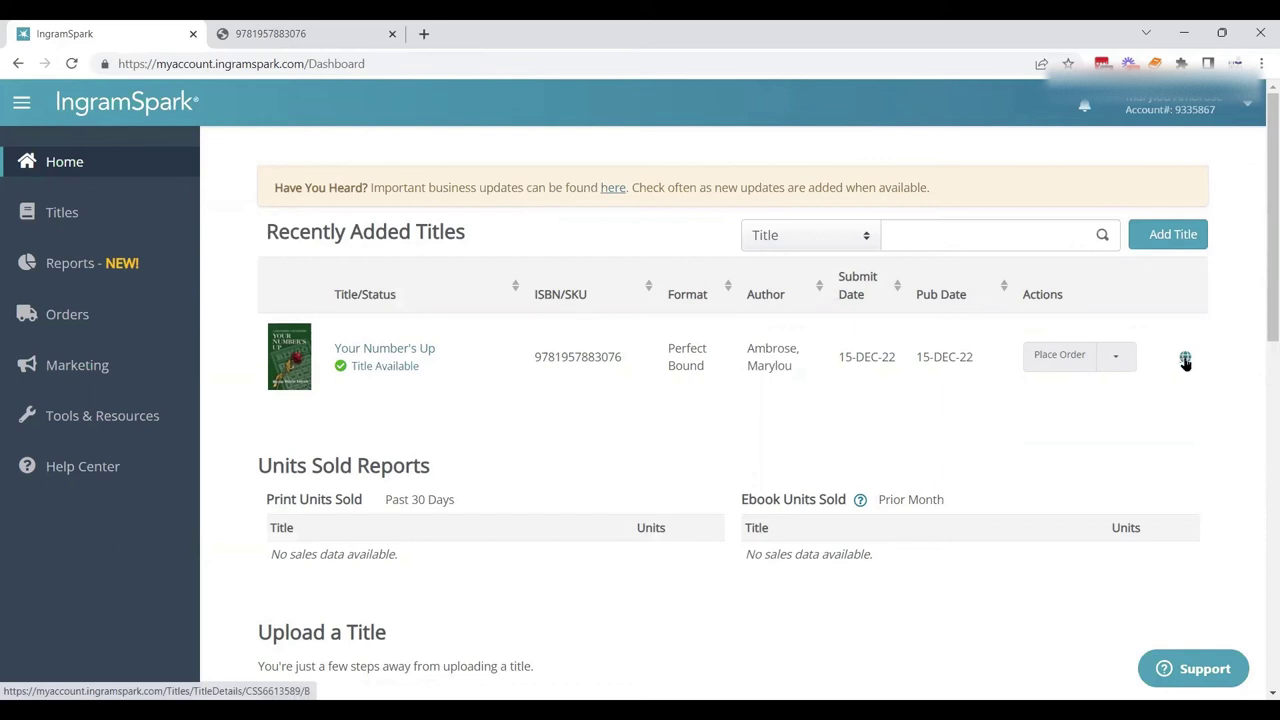
mouse_move(1185, 362)
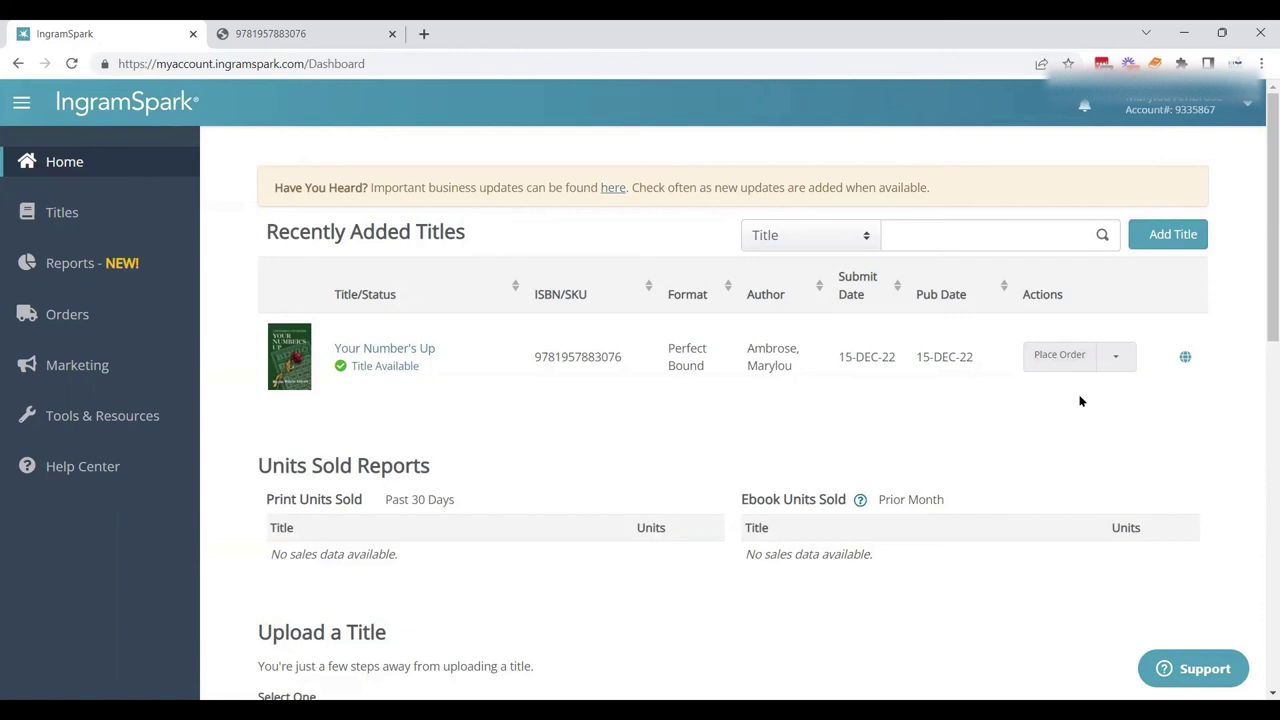
Open the title details for Your Number's Up and check its print information and distribution status.
left_click(408, 355)
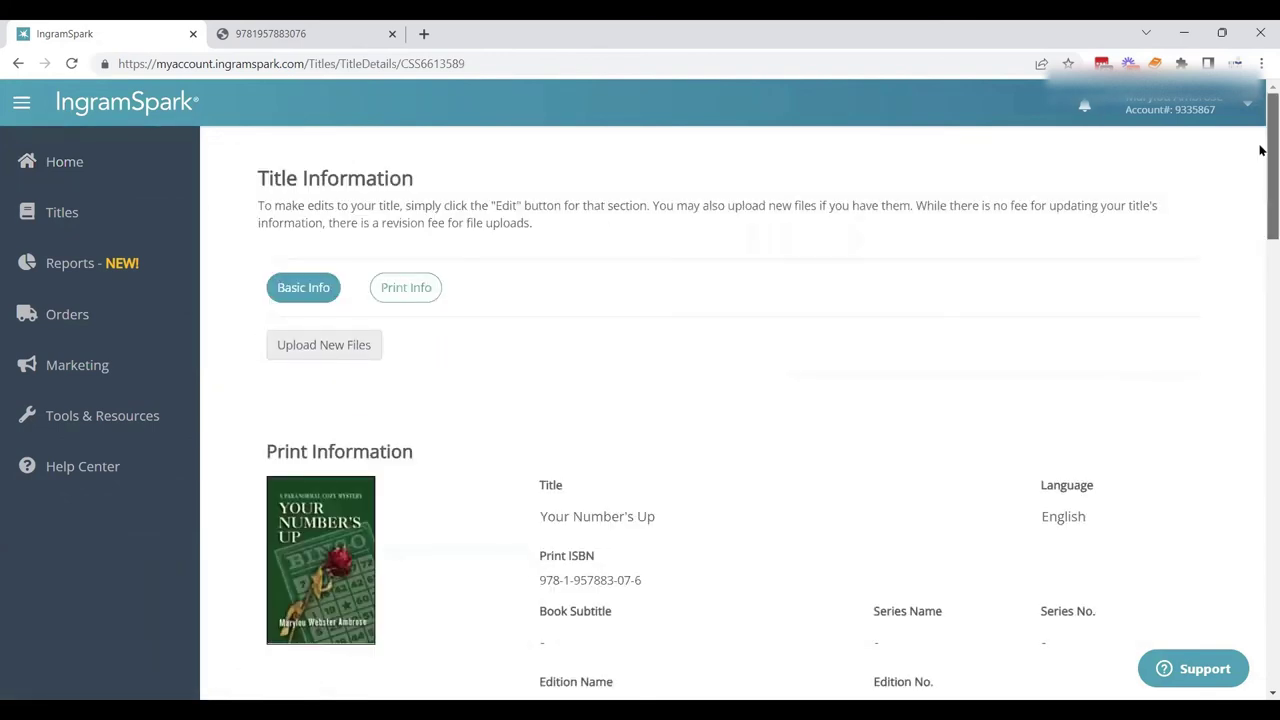
left_click_drag(1263, 148, 1260, 179)
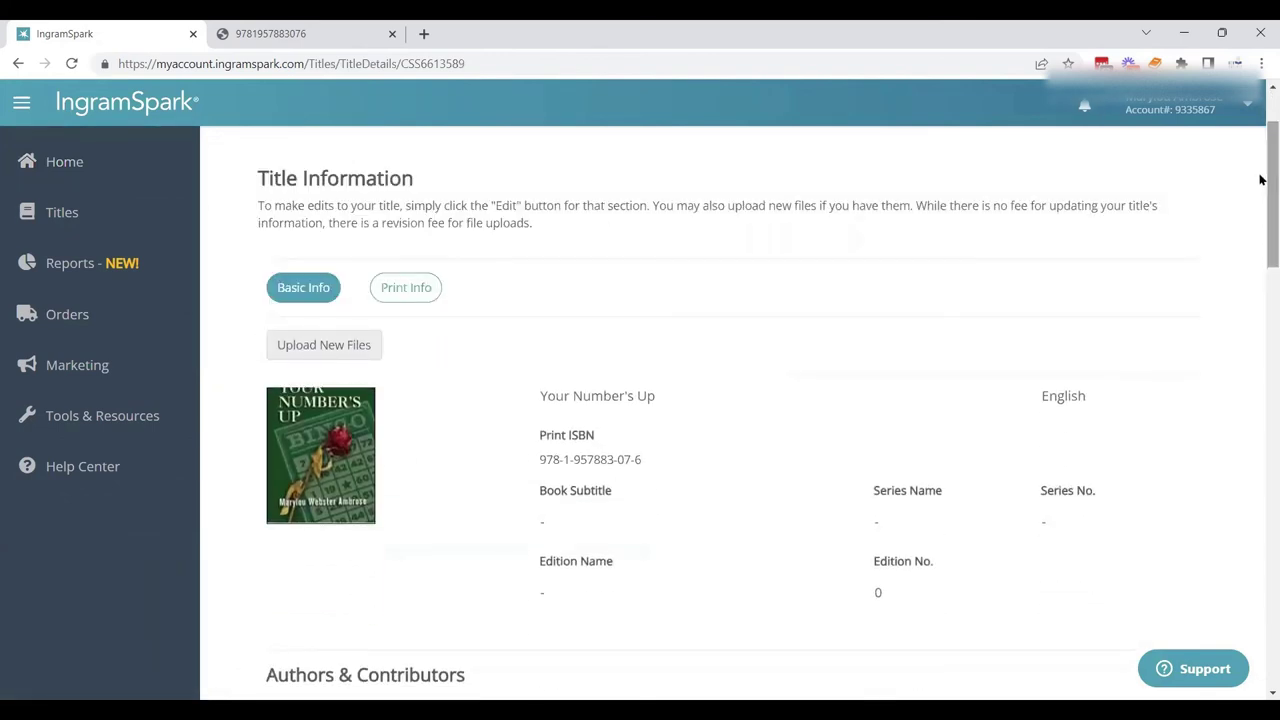
left_click(406, 289)
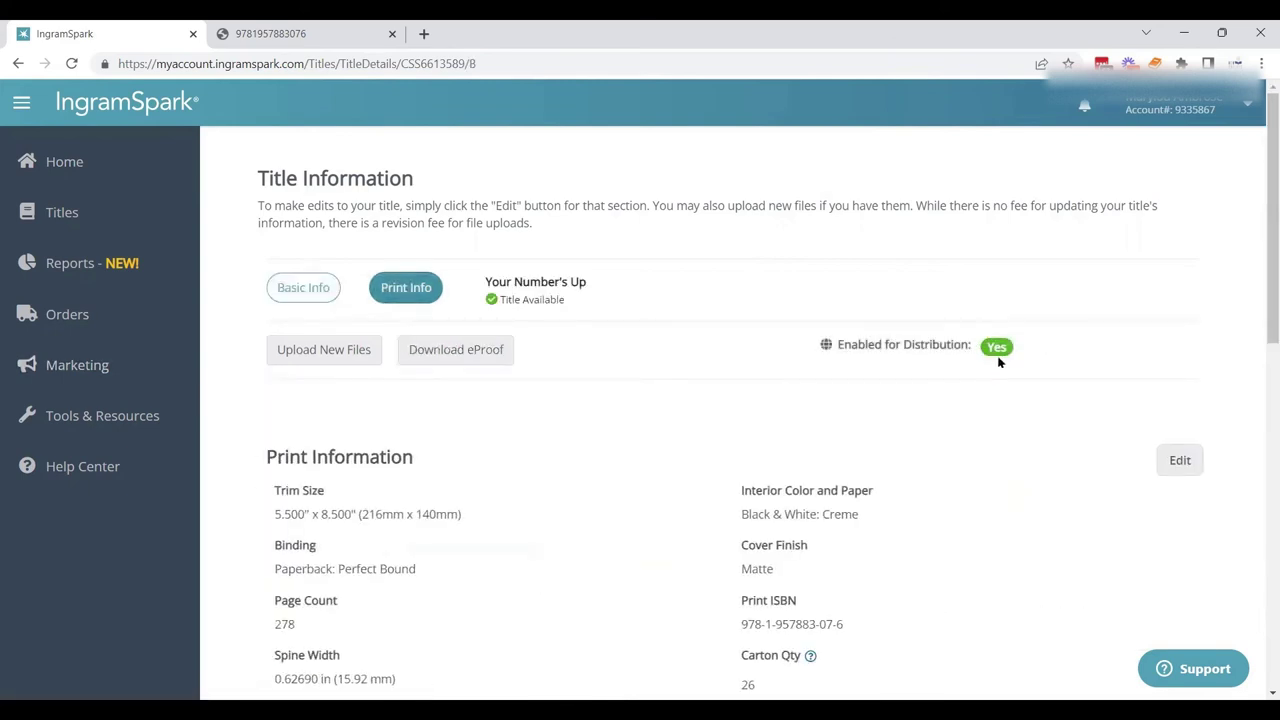
left_click_drag(960, 349, 971, 345)
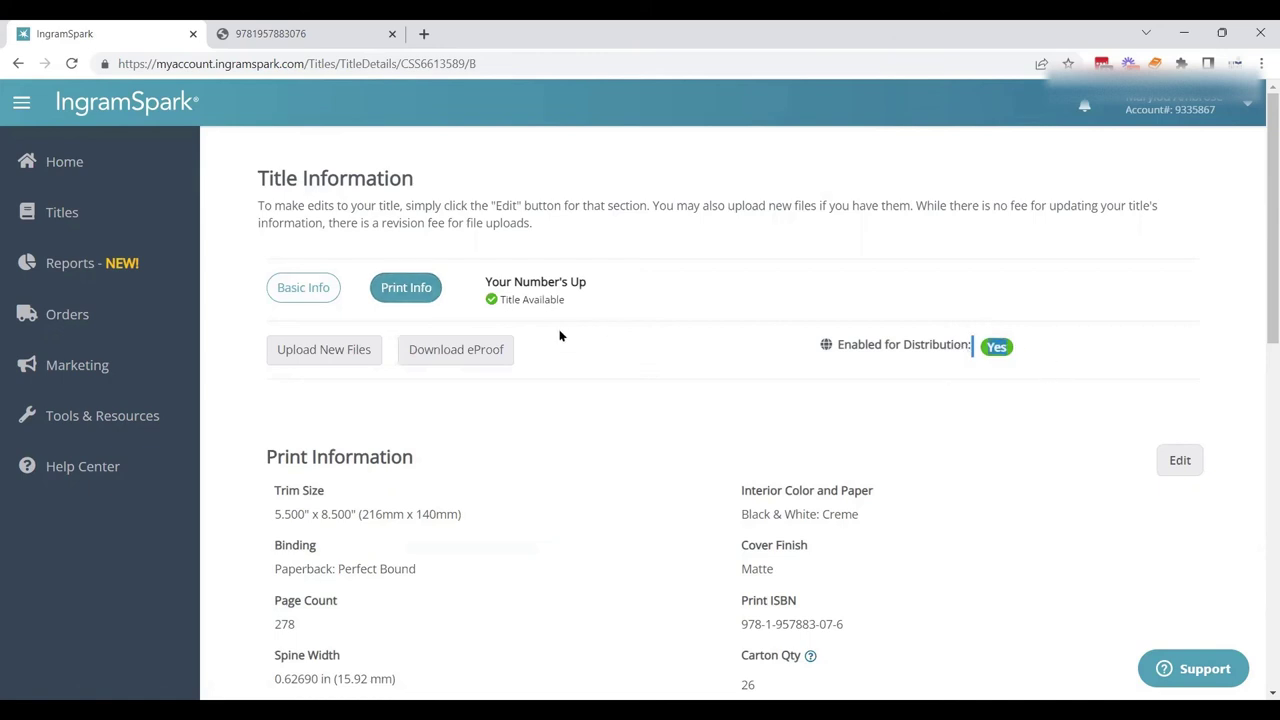
Start an order for Your Number's Up from the home dashboard and choose Residential Ground delivery.
left_click(62, 163)
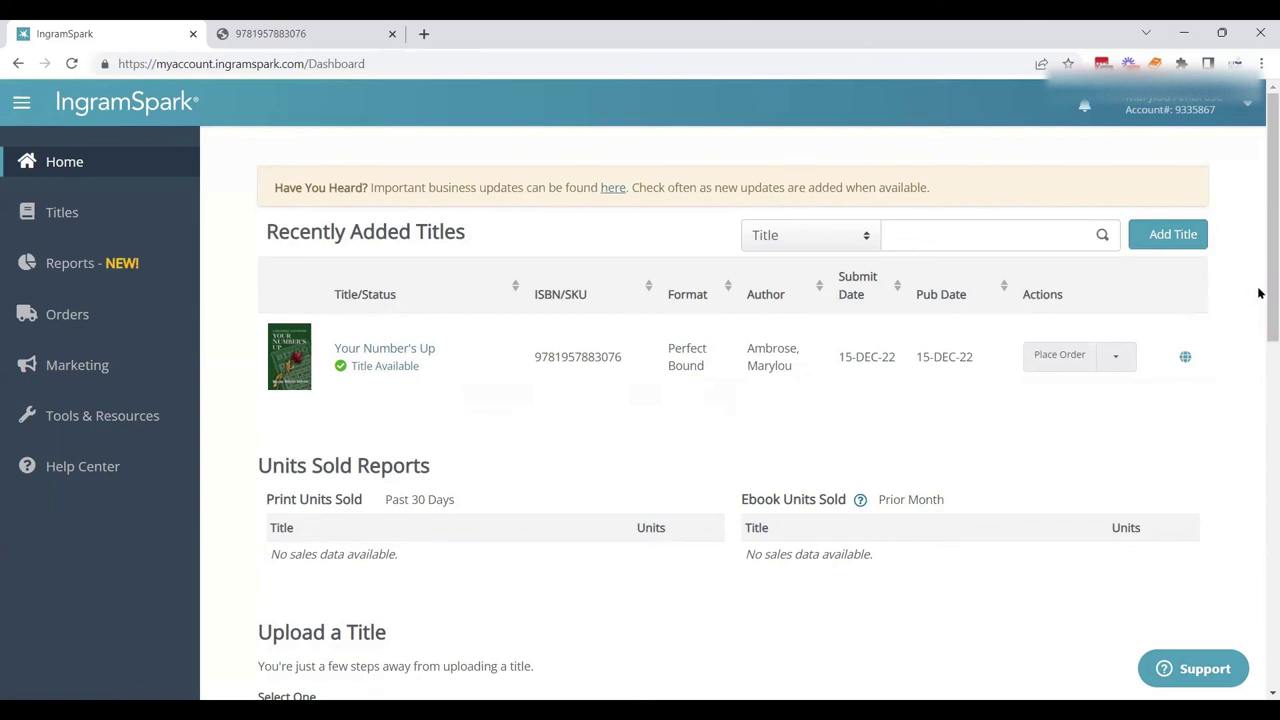
scroll(1261, 256, "down", 1)
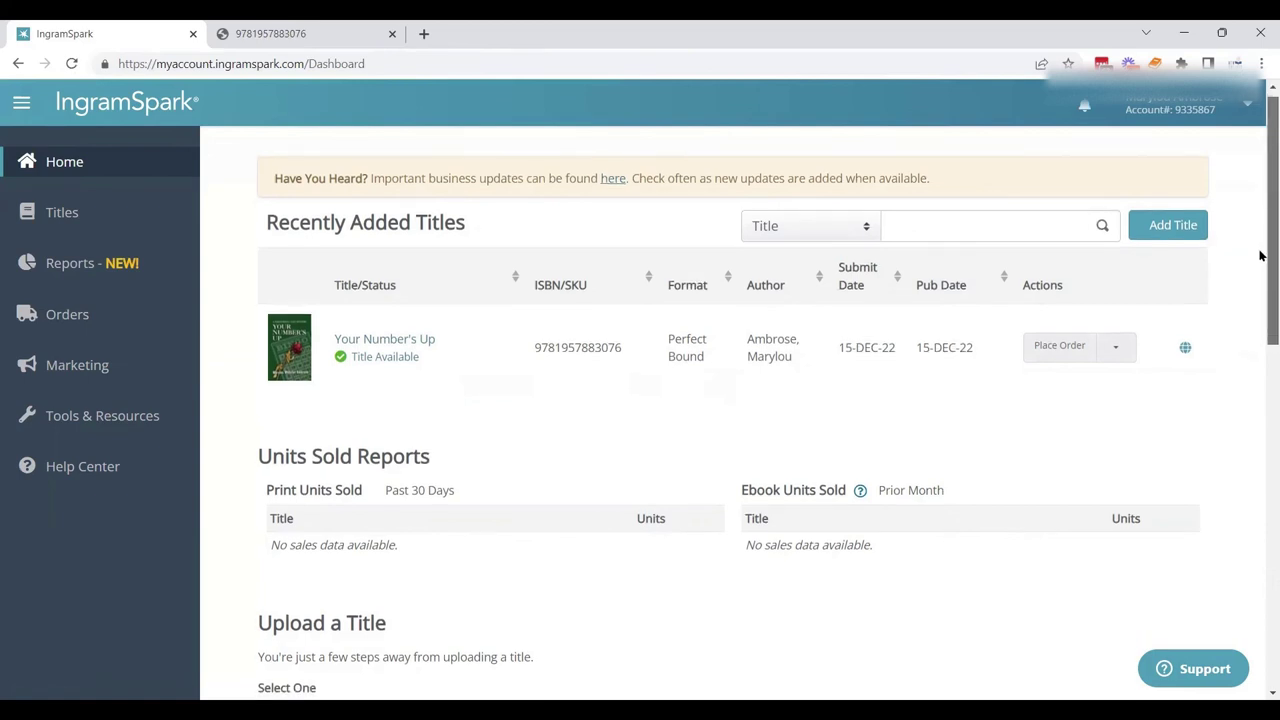
left_click(1068, 344)
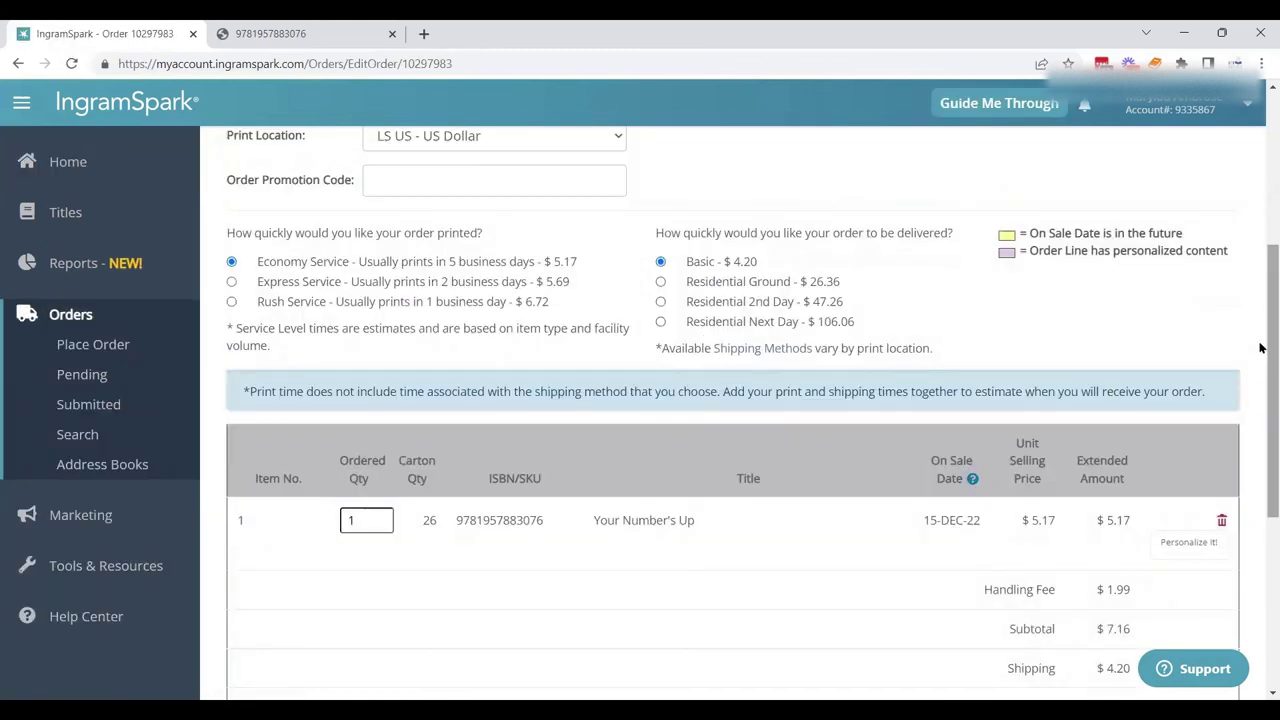
scroll(1260, 365, "down", 1)
scroll(1260, 365, "down", 3)
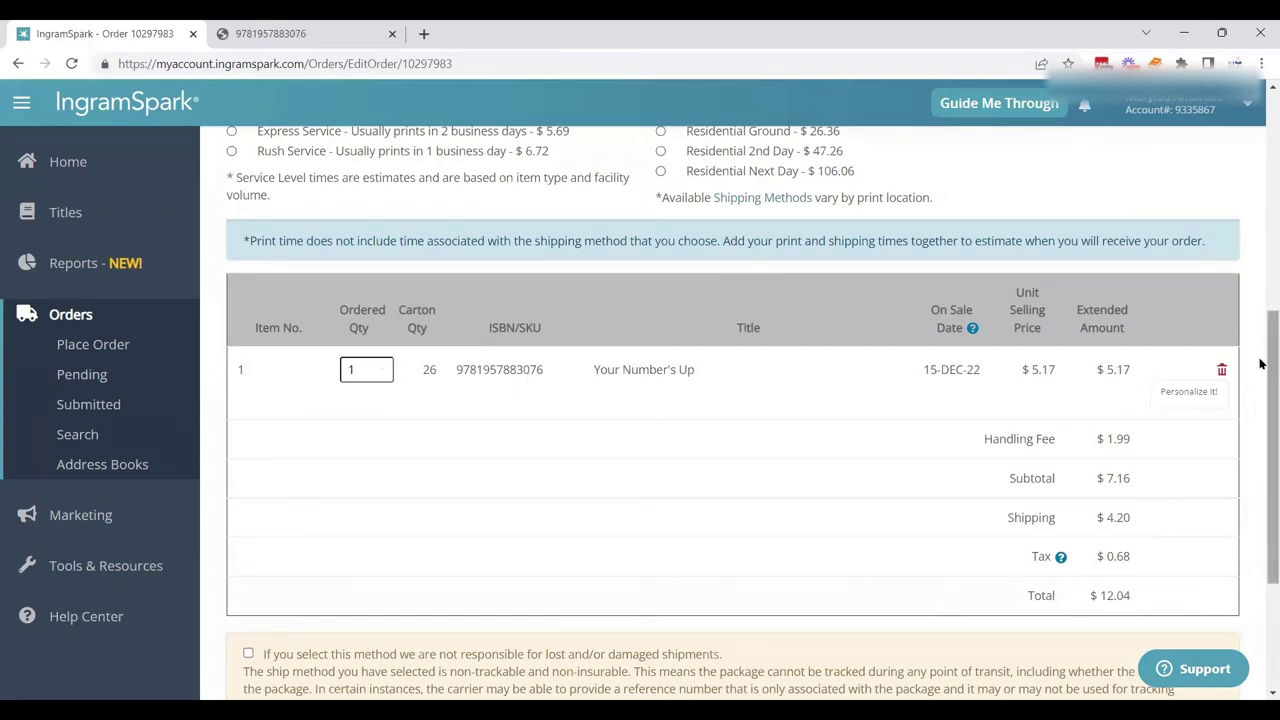
left_click_drag(1260, 358, 1261, 331)
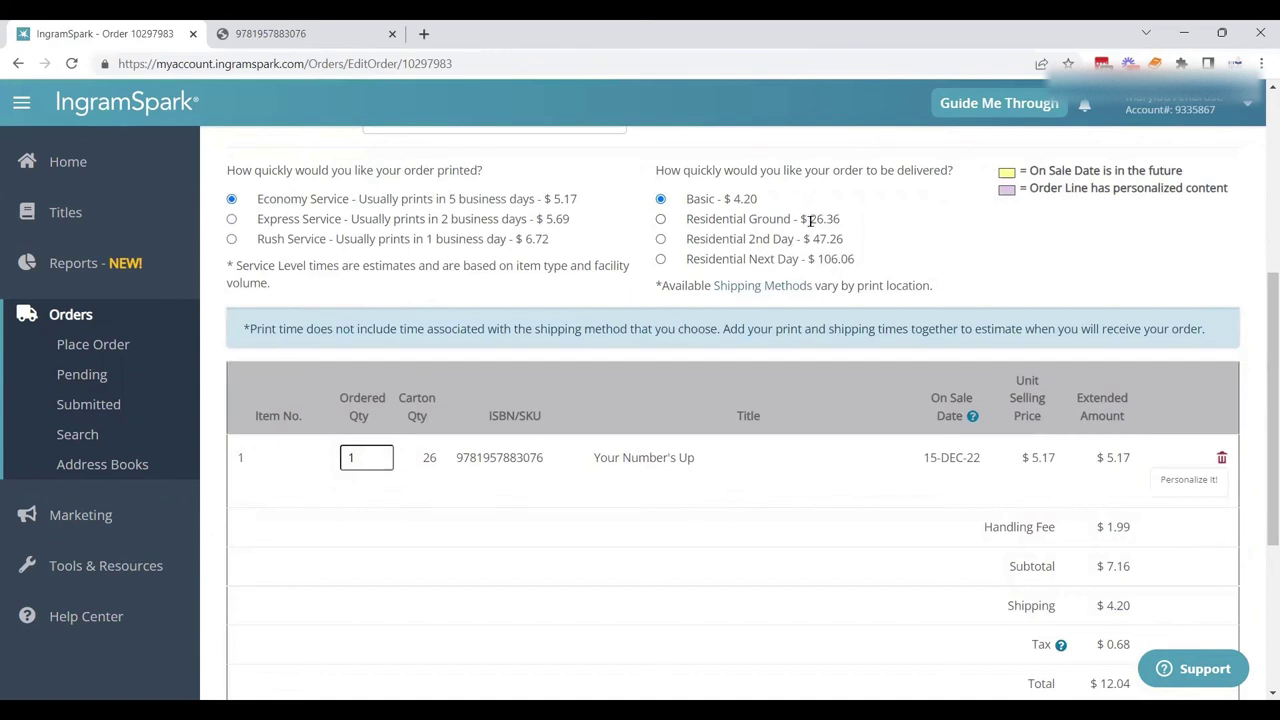
left_click(660, 221)
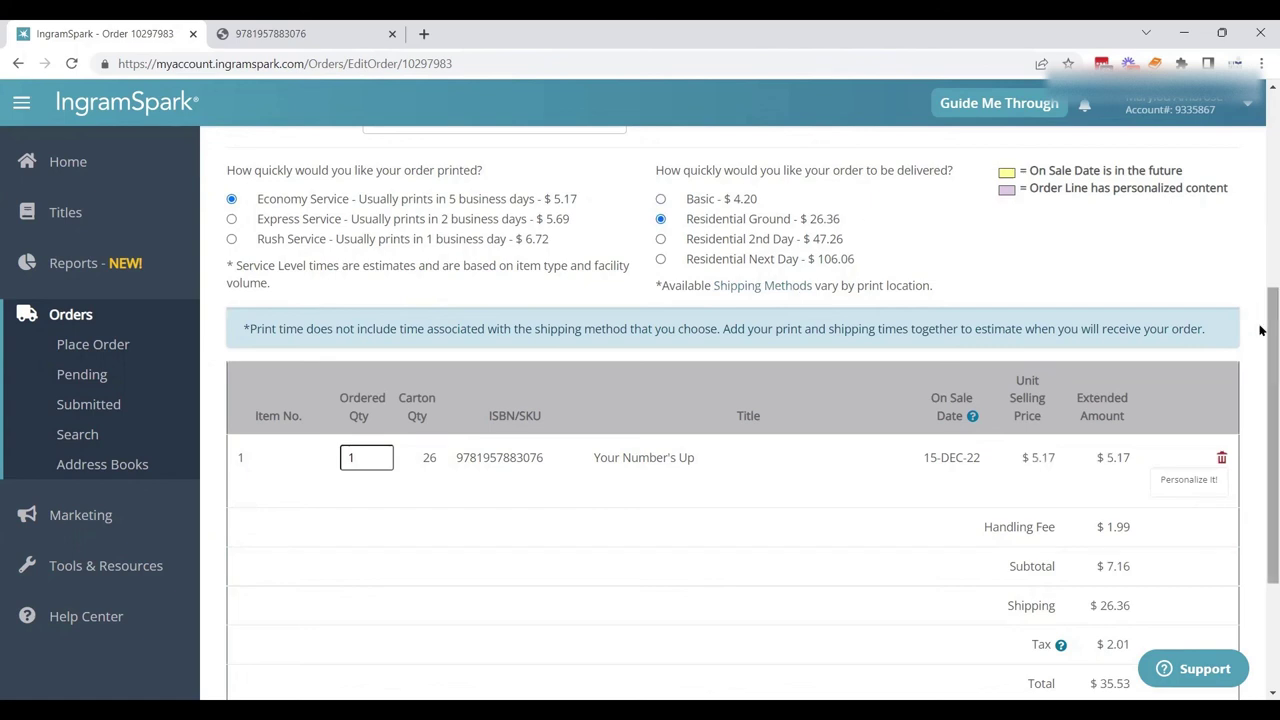
Set the ordered quantity to 100 copies, update the order pricing, and review the costs.
left_click_drag(1262, 330, 1260, 403)
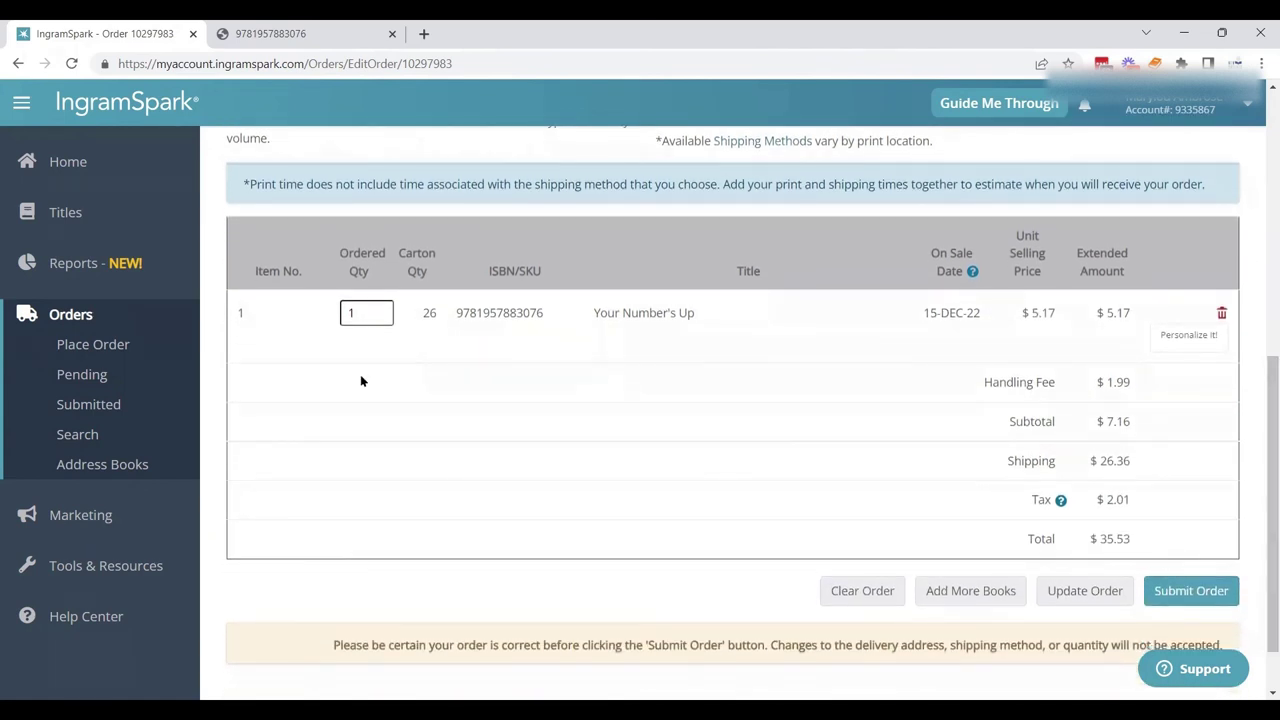
left_click(365, 316)
type("00")
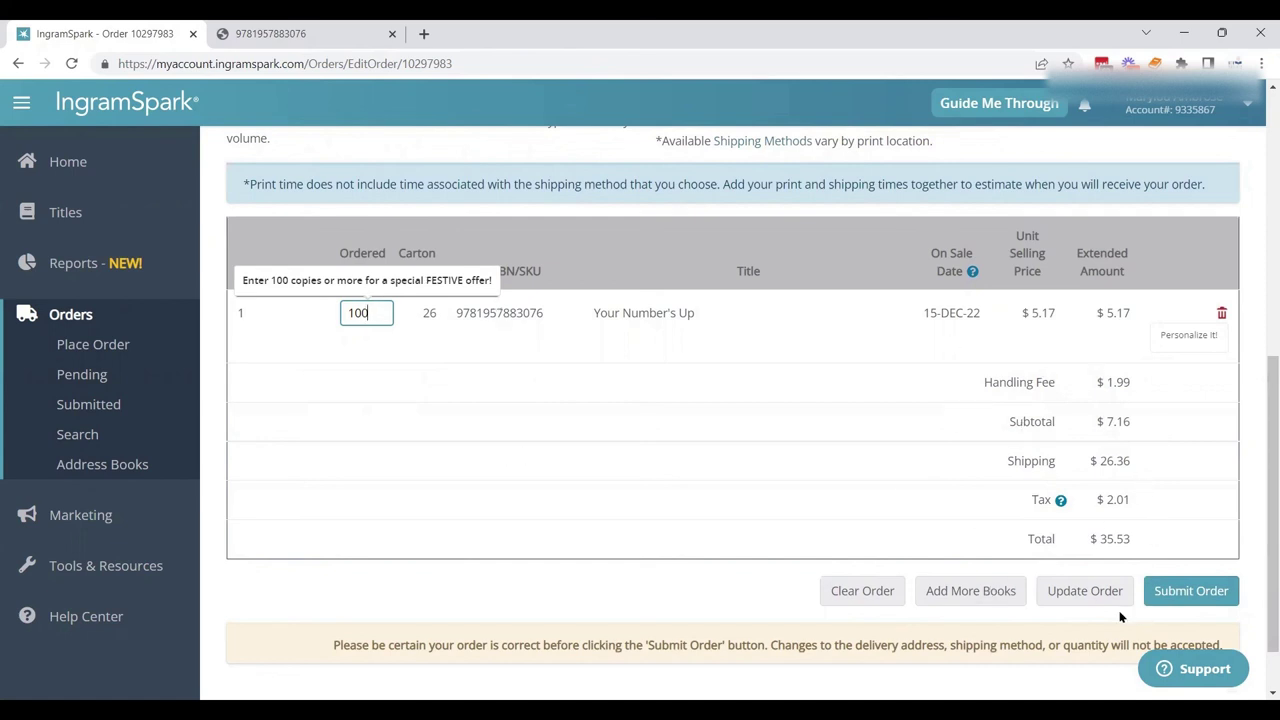
left_click(1098, 593)
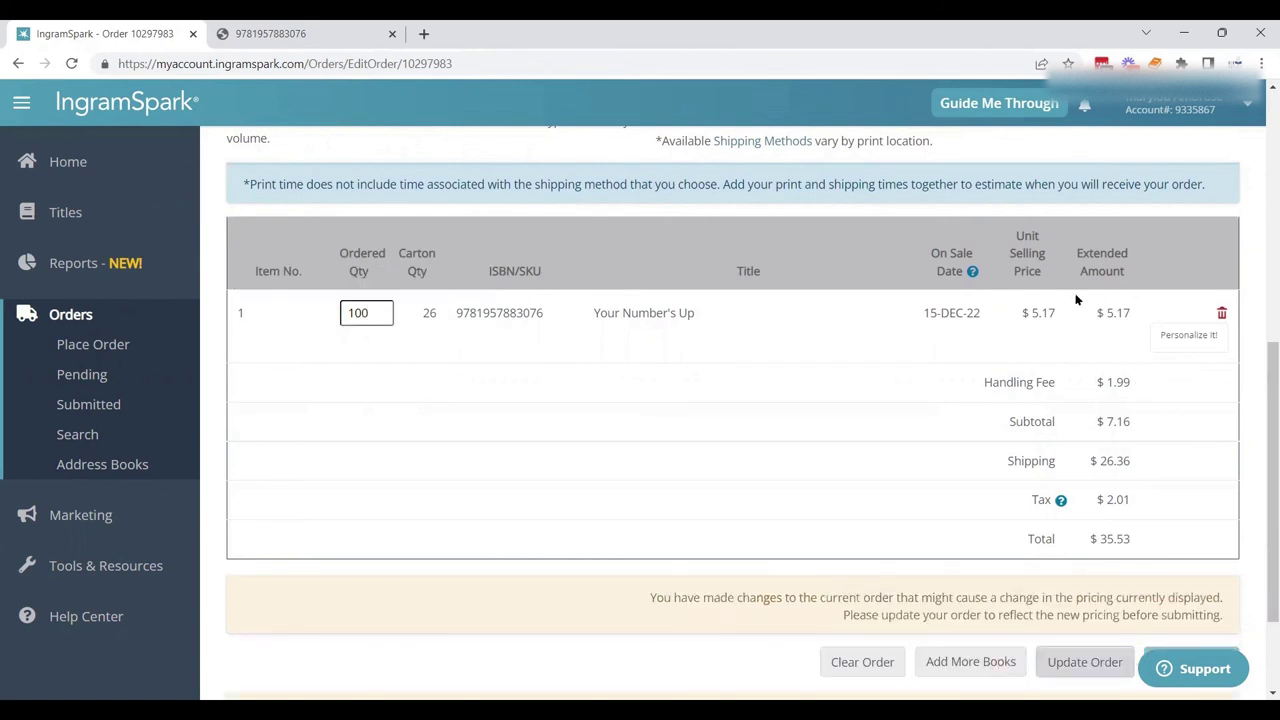
left_click_drag(1260, 365, 1263, 391)
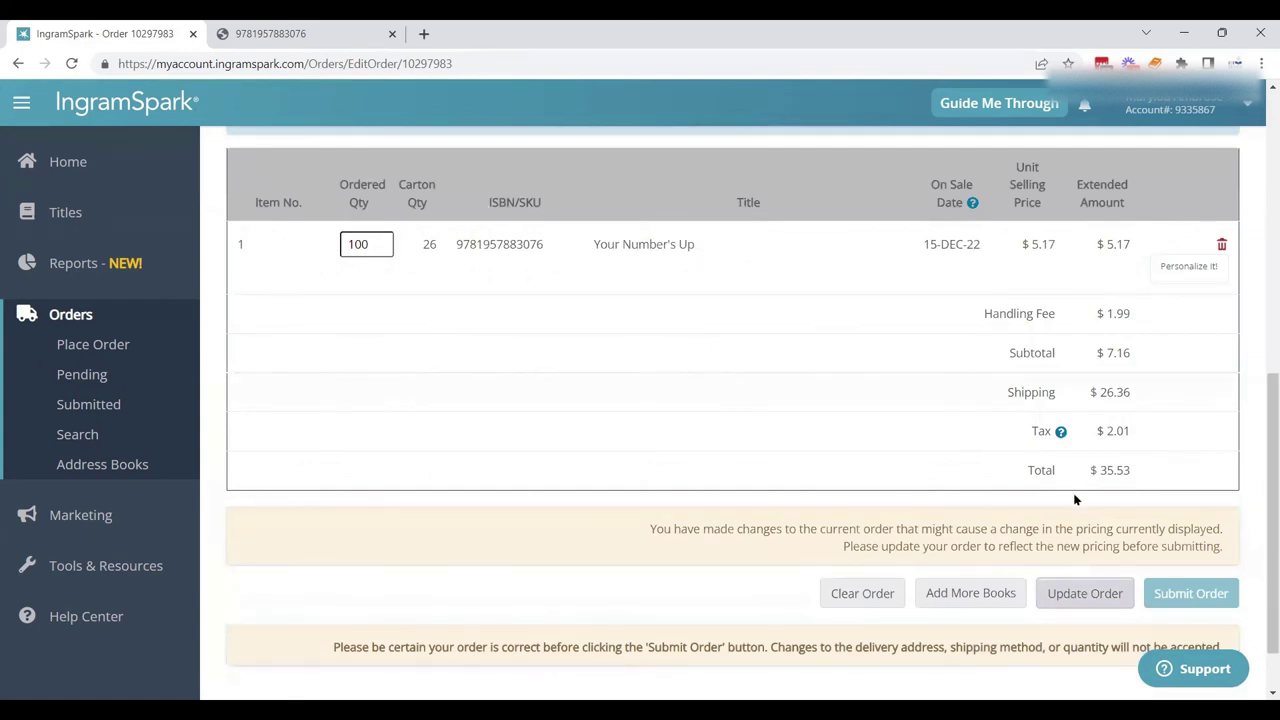
left_click(1085, 594)
left_click_drag(1262, 348, 1262, 367)
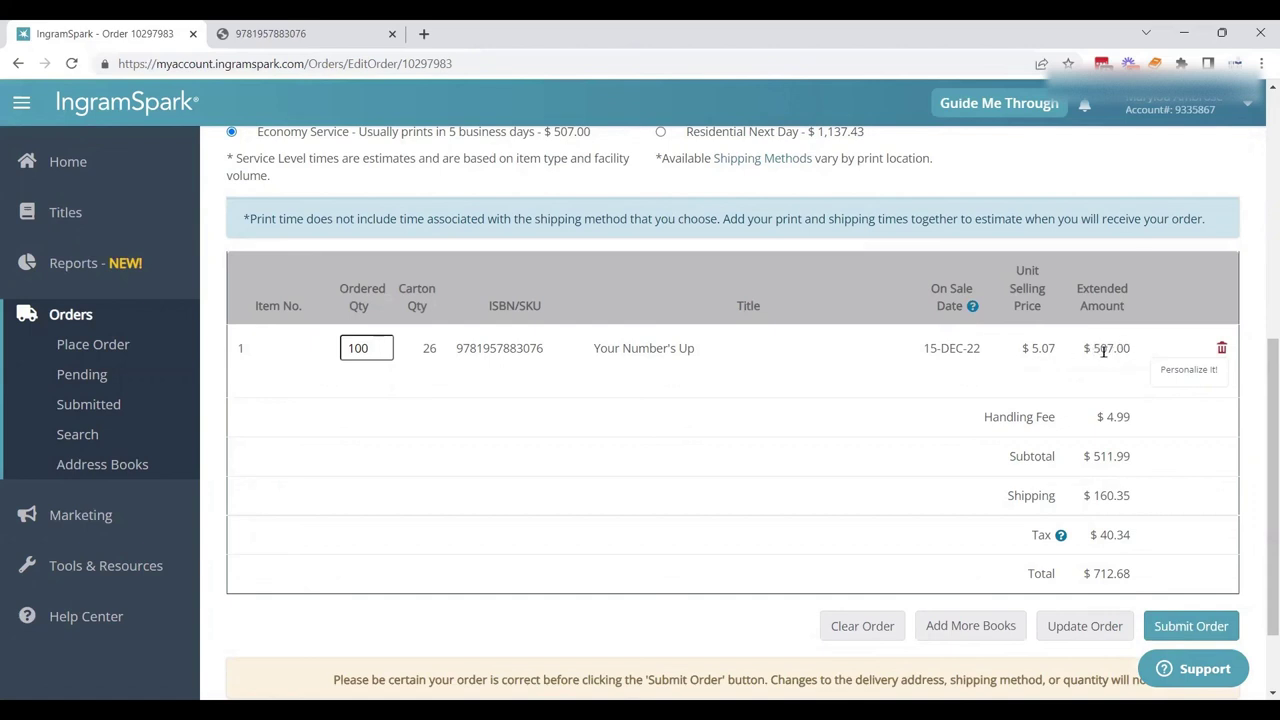
left_click_drag(1260, 396, 1260, 443)
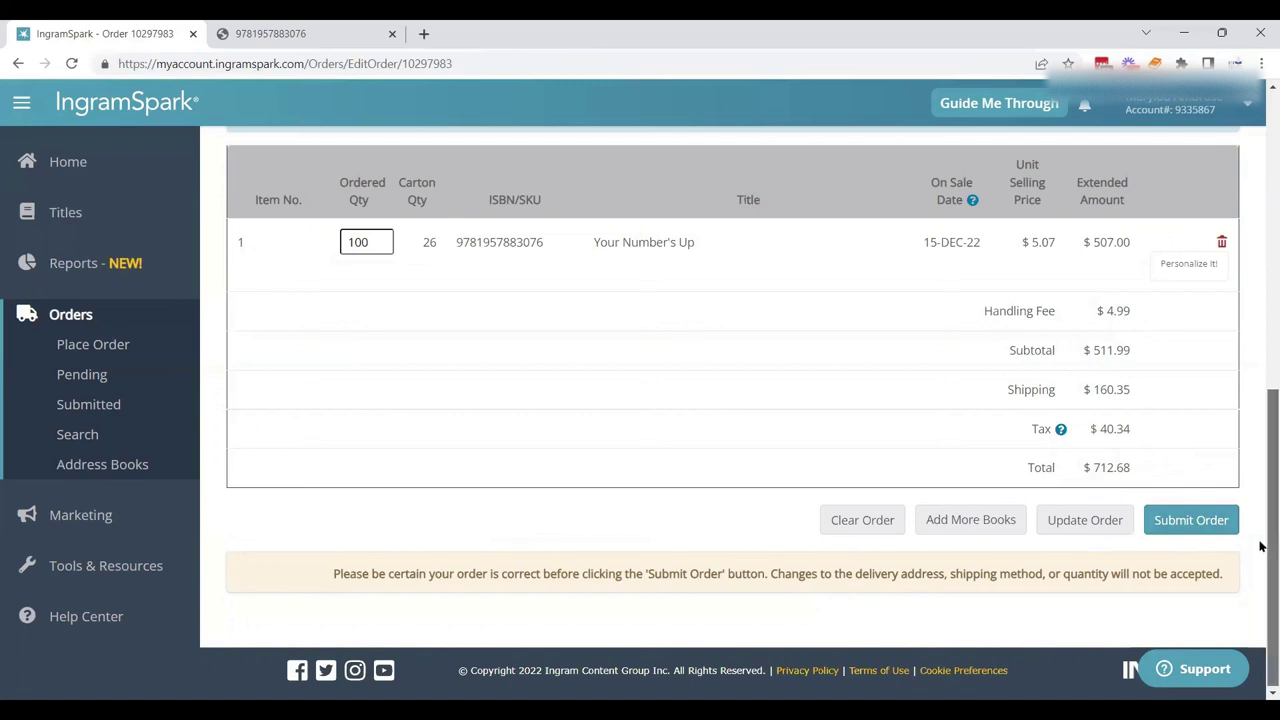
left_click_drag(1260, 545, 1260, 491)
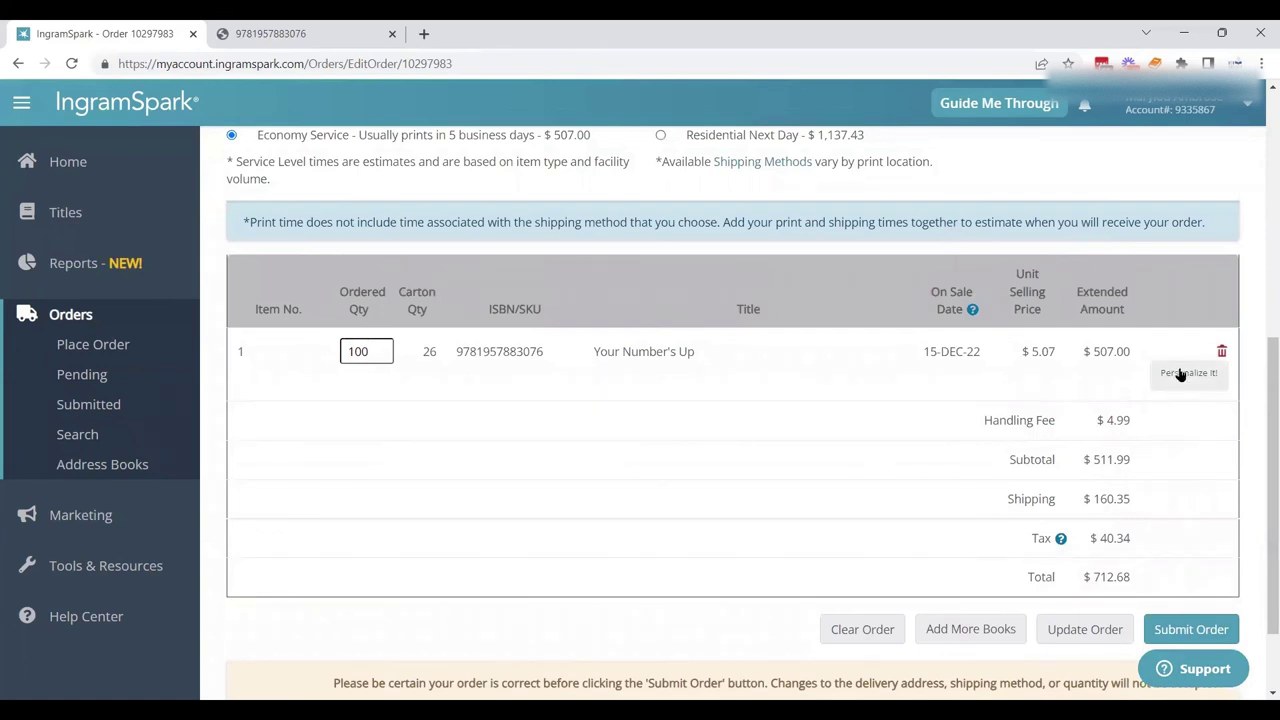
Open the Personalize It! editor for the Your Number's Up order line.
left_click(390, 351)
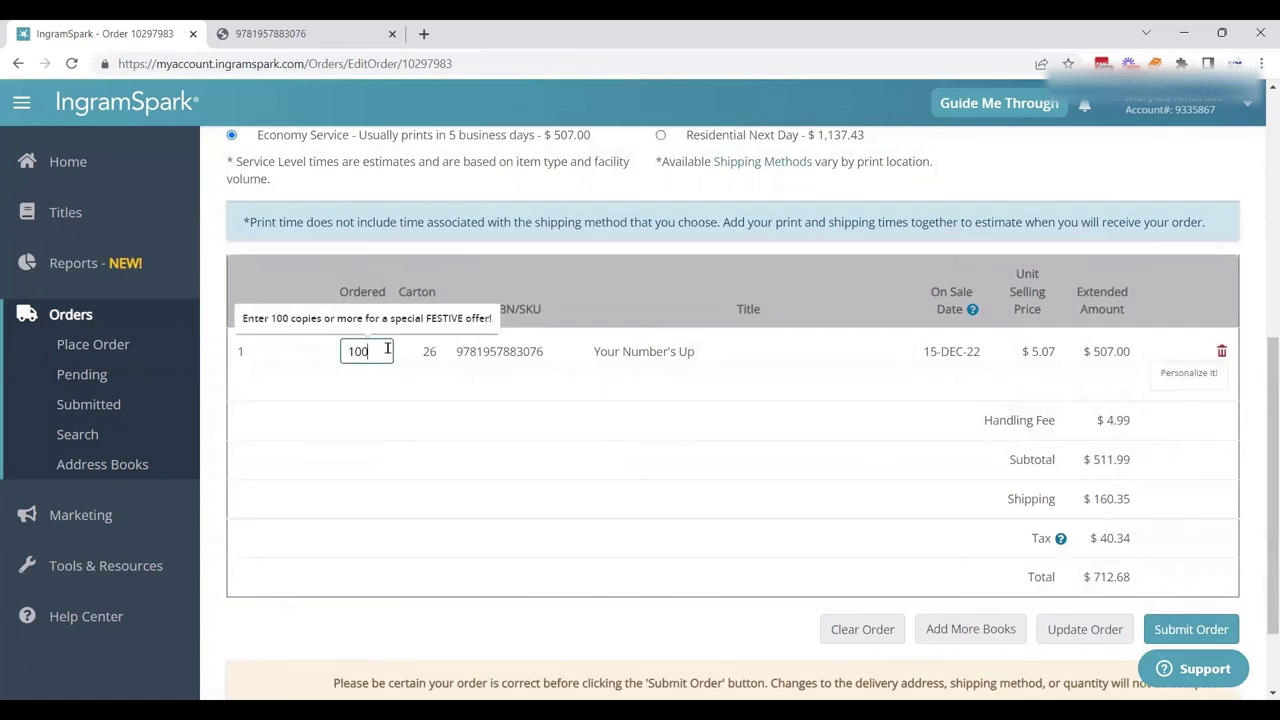
left_click(1187, 372)
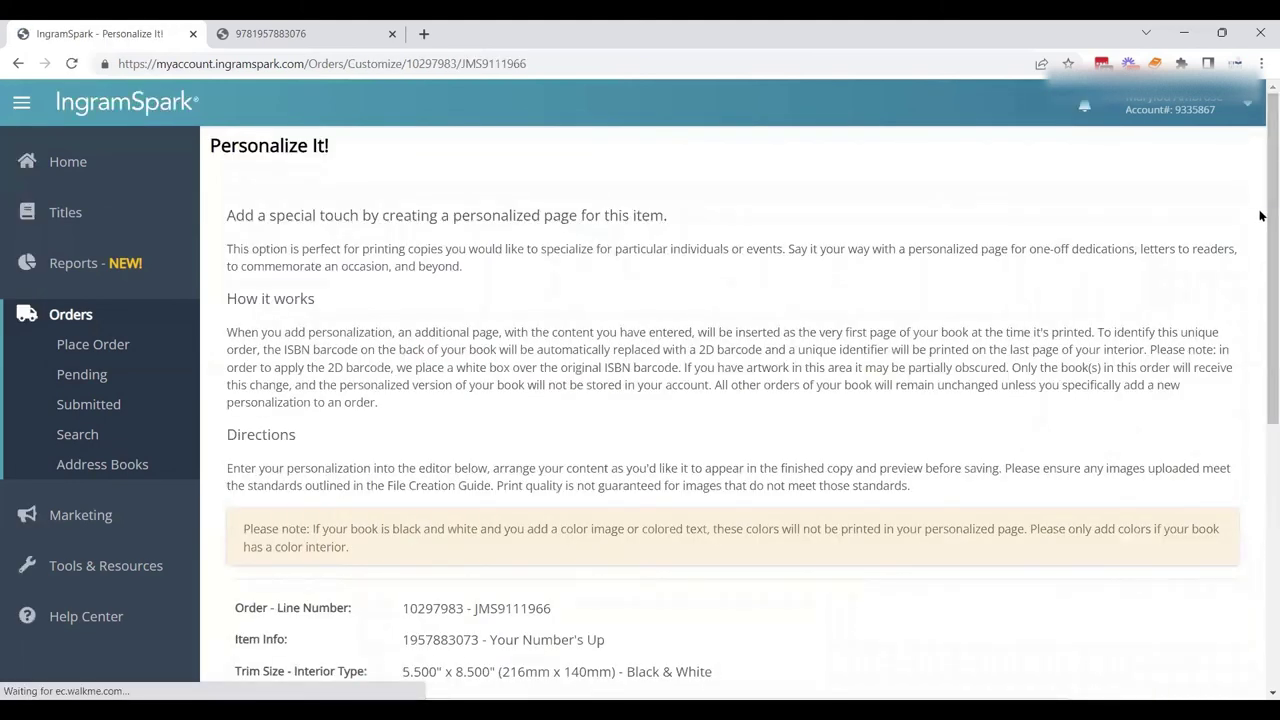
scroll(1260, 180, "down", 2)
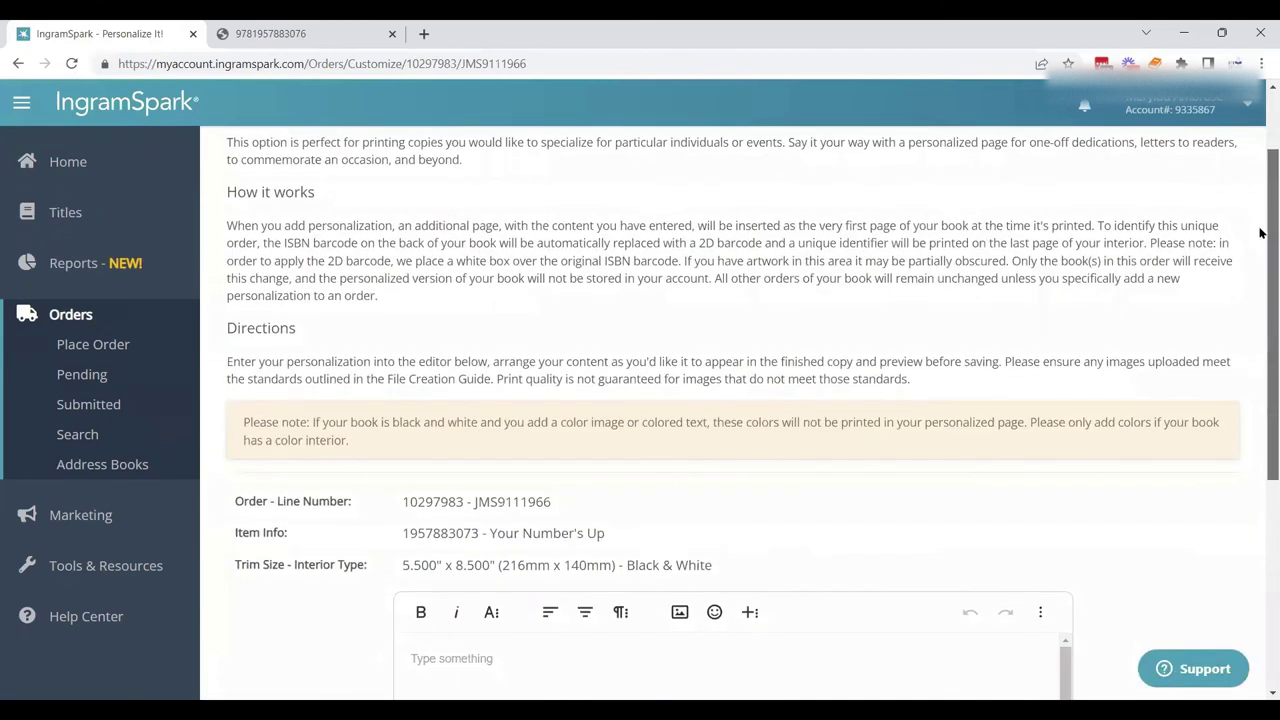
scroll(1260, 285, "down", 4)
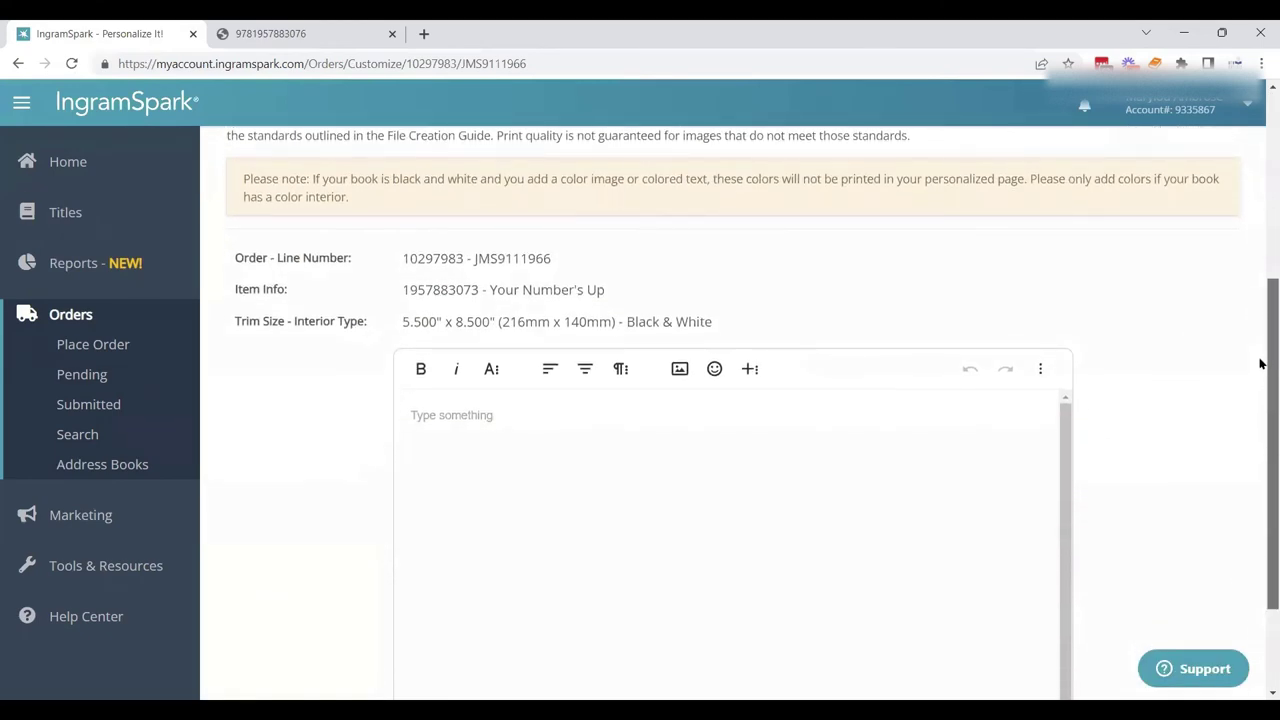
scroll(1260, 364, "down", 1)
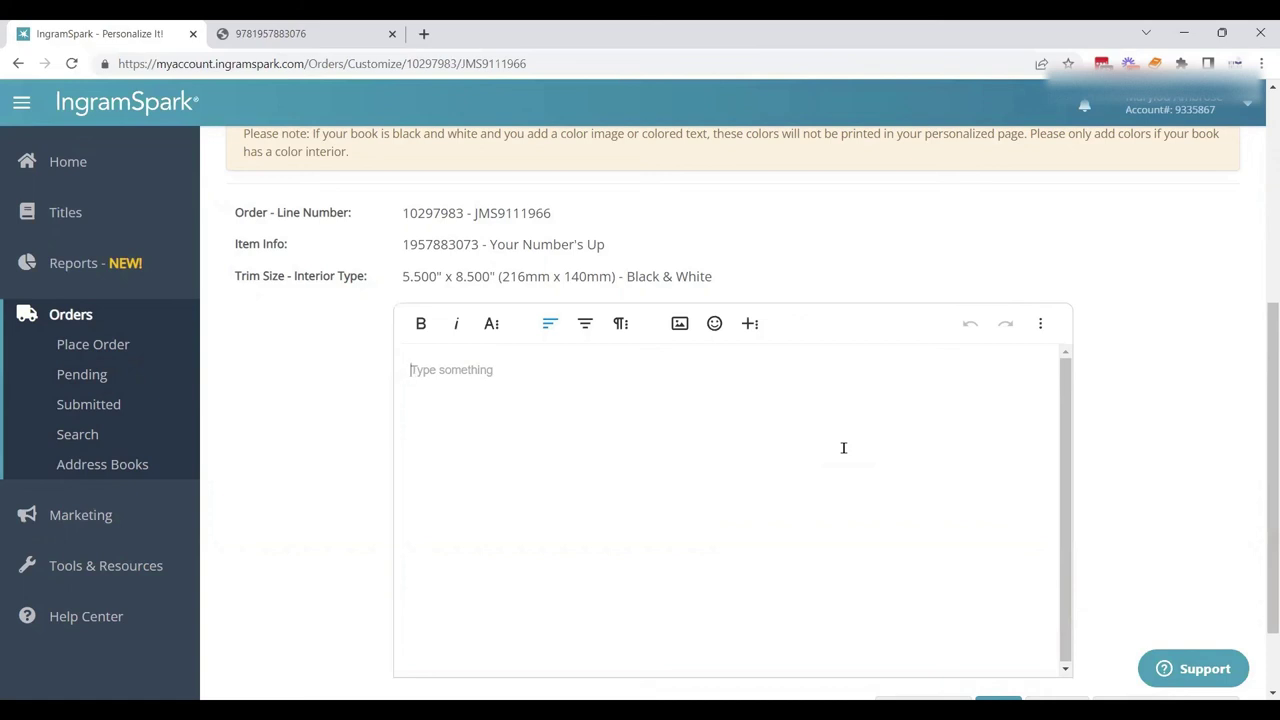
Write the personalized message "Thank you LIBRARY NAME for choosing Your Number's Up for your book club reading. Enjoy!".
type("Thank you LIBRARY")
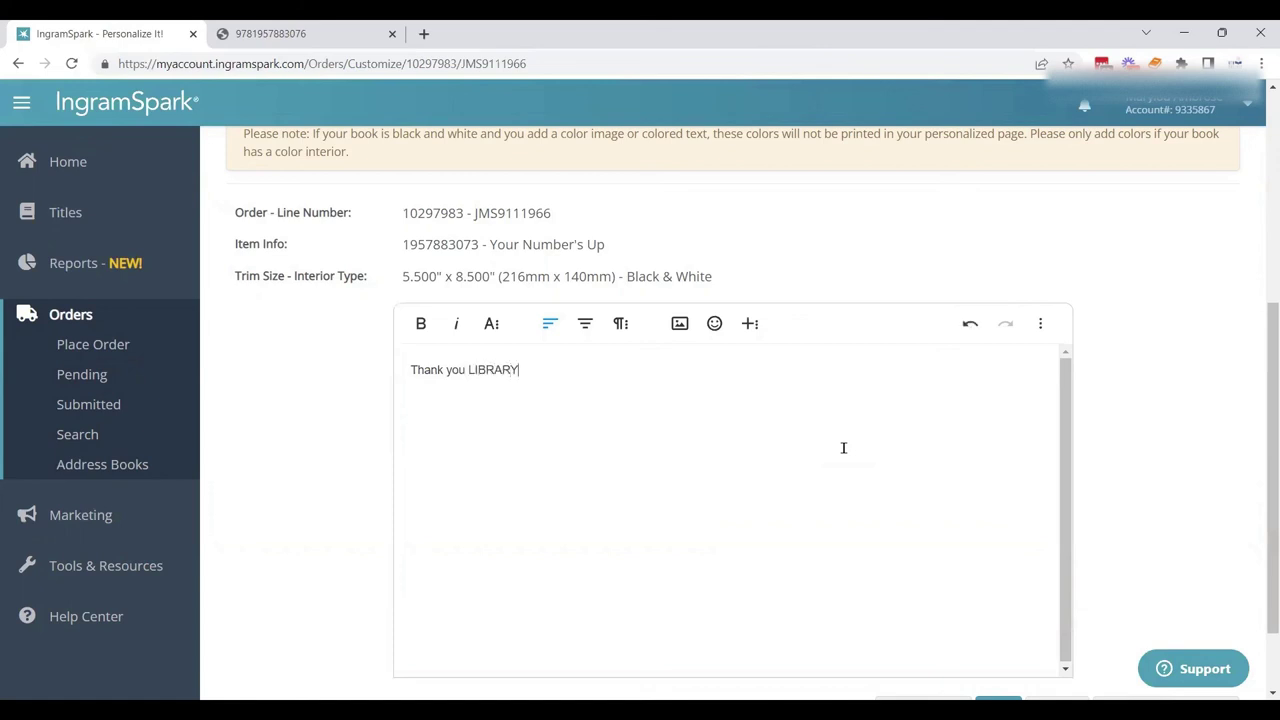
type(" NAME for choosing Your ")
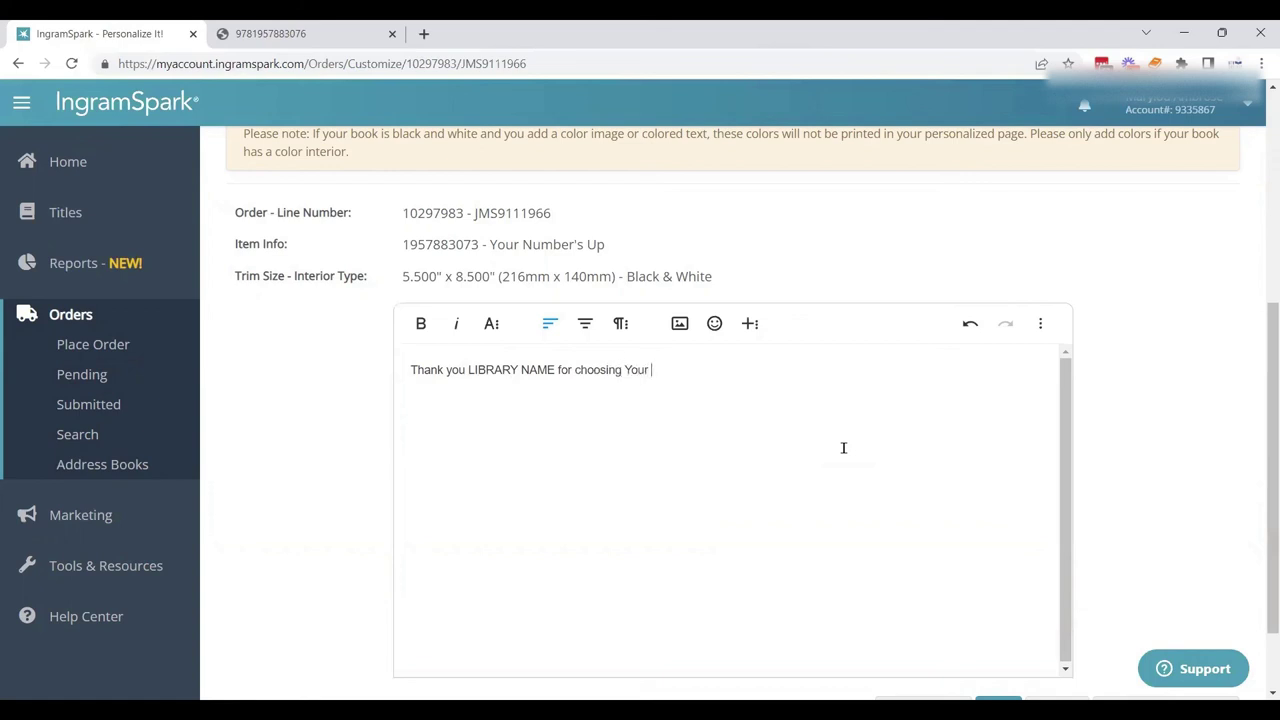
type("Number's Up for your ")
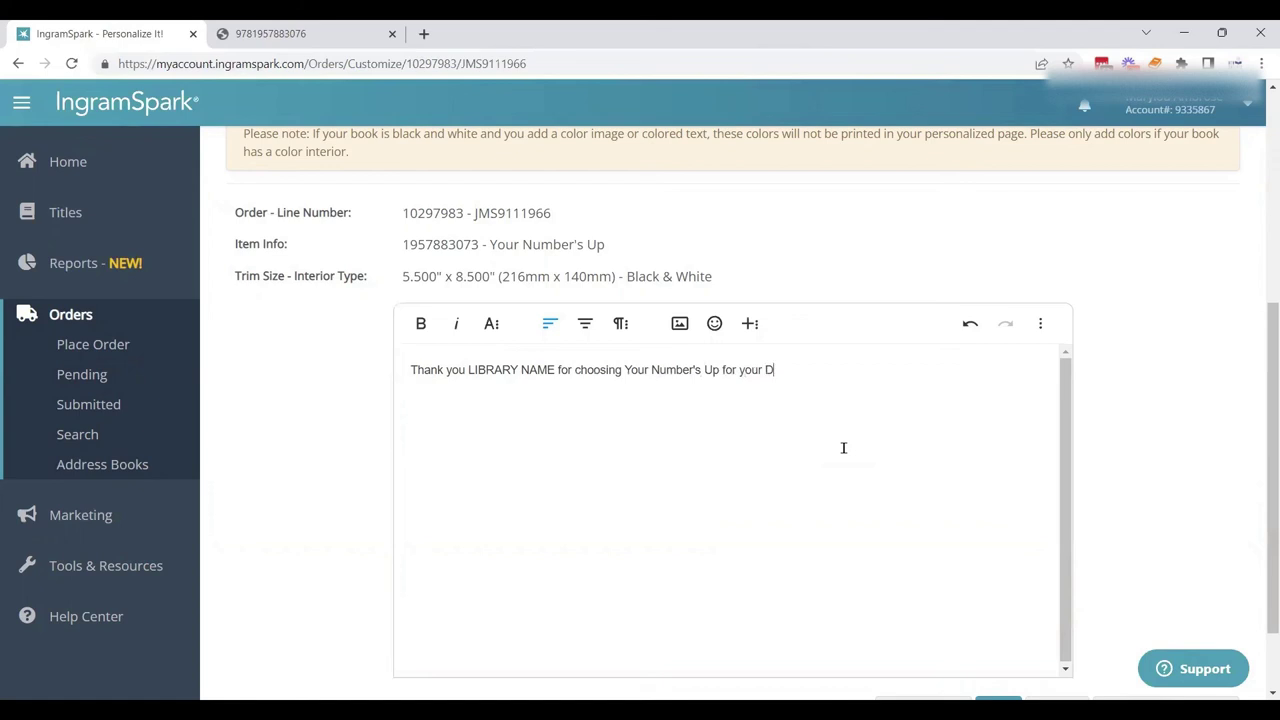
type("book club reading. Enjoy!")
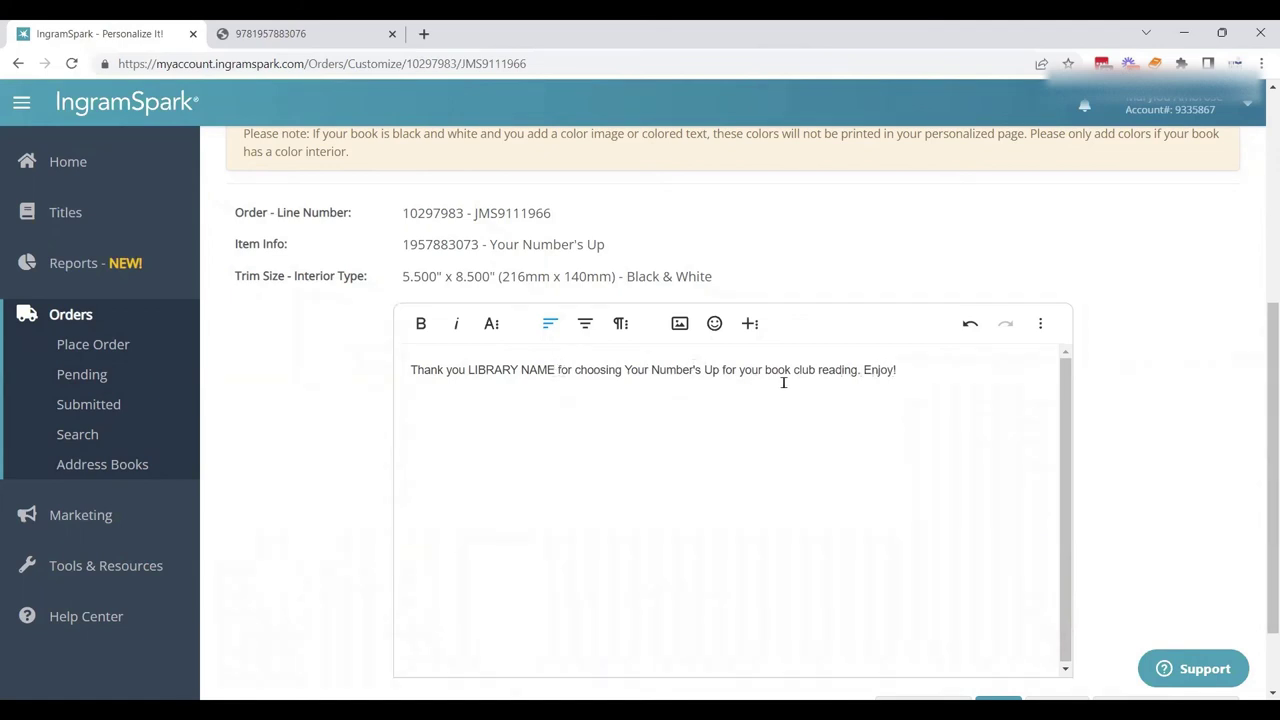
Italicize the book title Your Number's Up in the personalized message.
left_click_drag(718, 370, 624, 370)
left_click(456, 323)
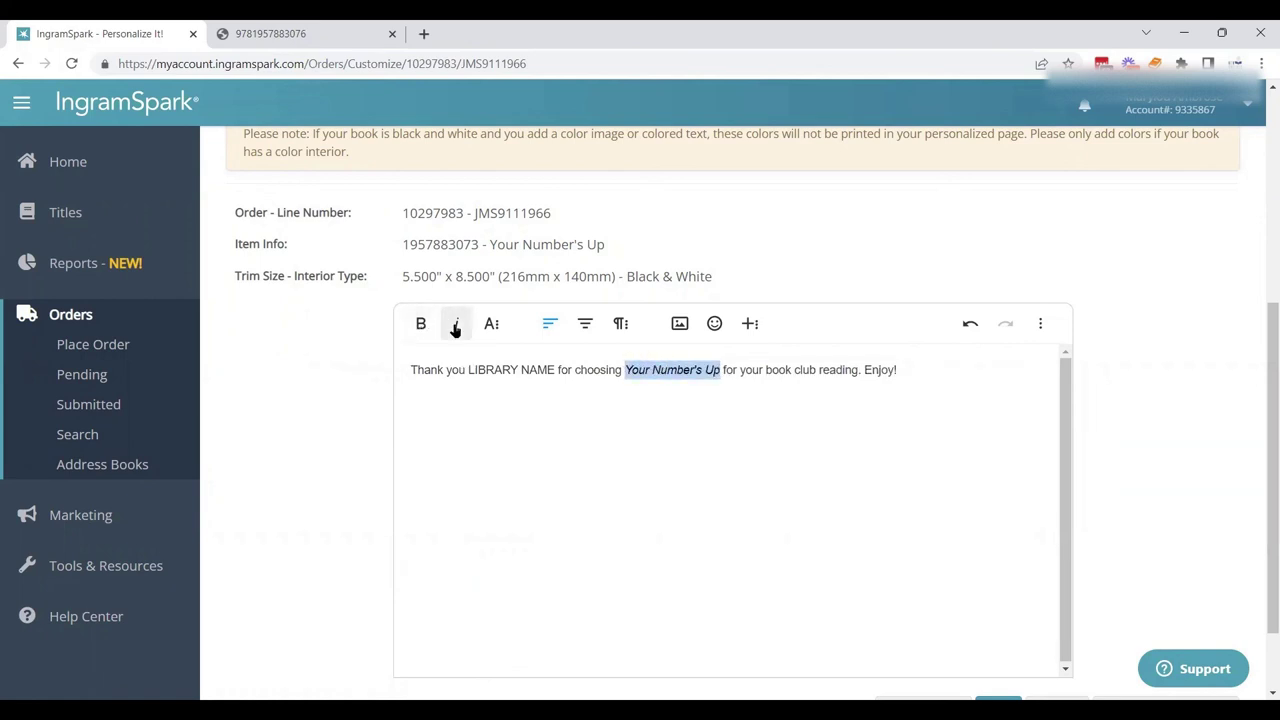
left_click(565, 497)
Preview the personalized page as a PDF and return to the personalization editor.
scroll(1260, 440, "down", 1)
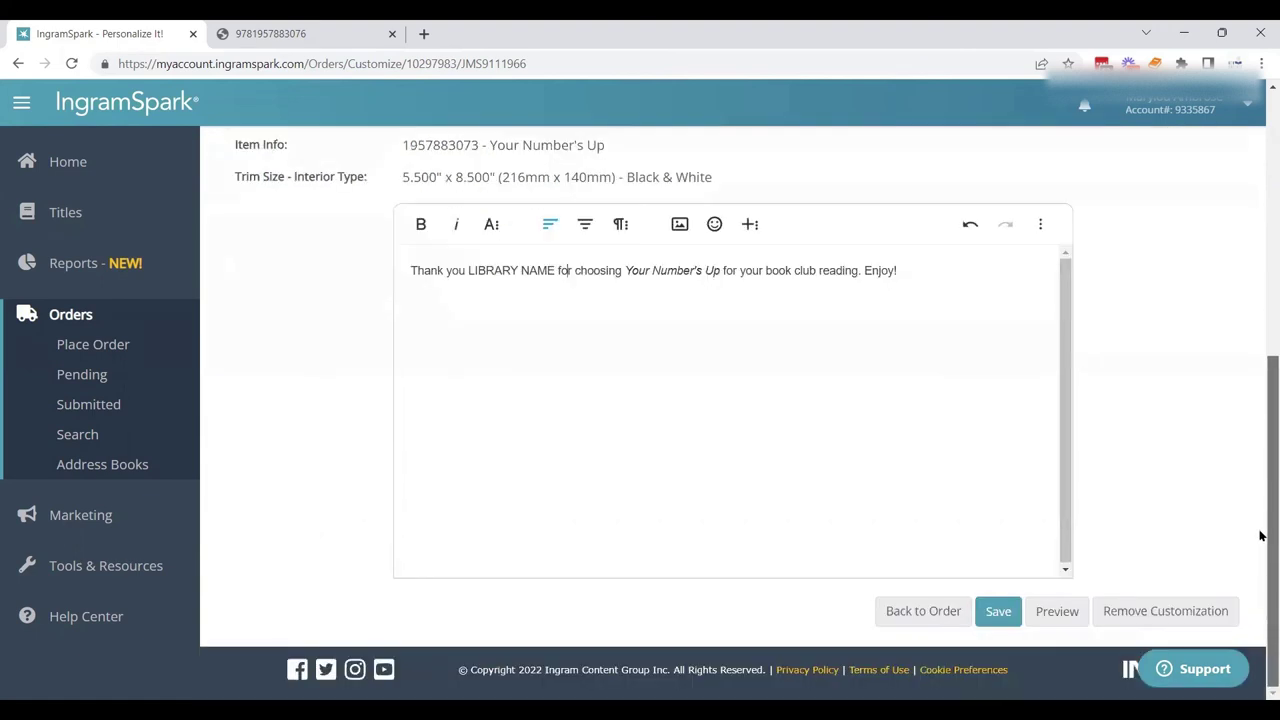
left_click(1055, 613)
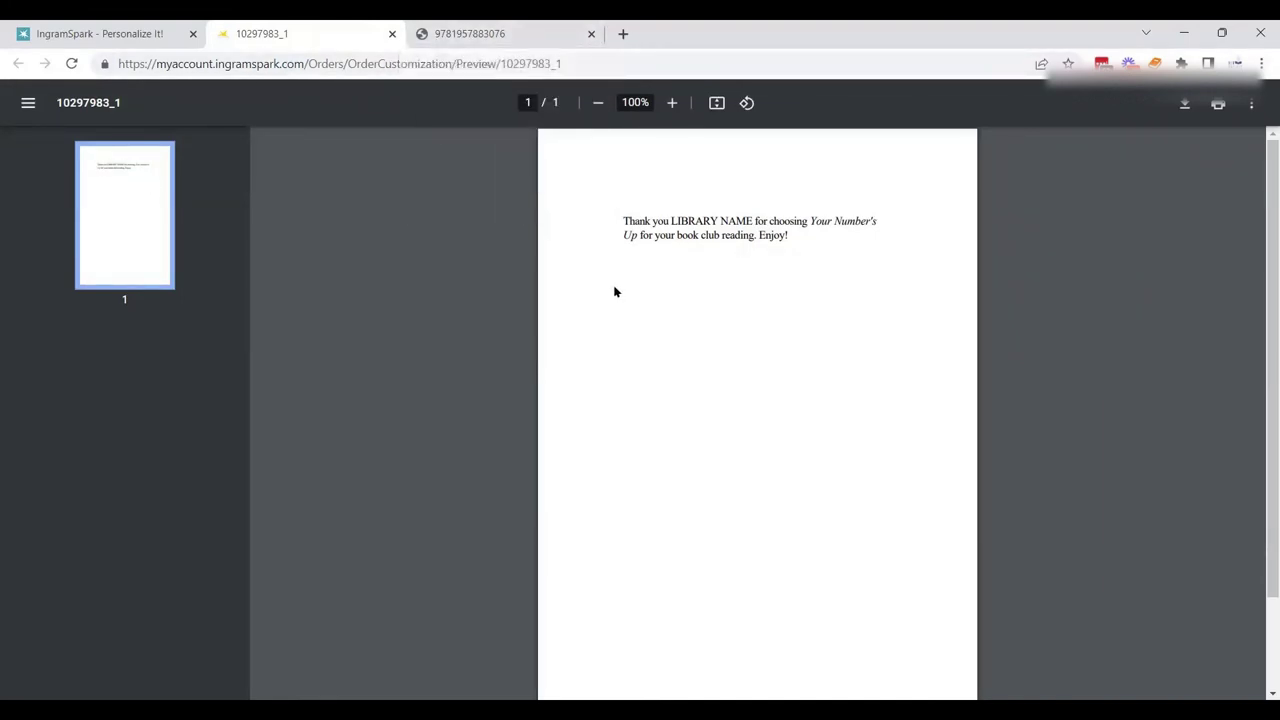
left_click(86, 28)
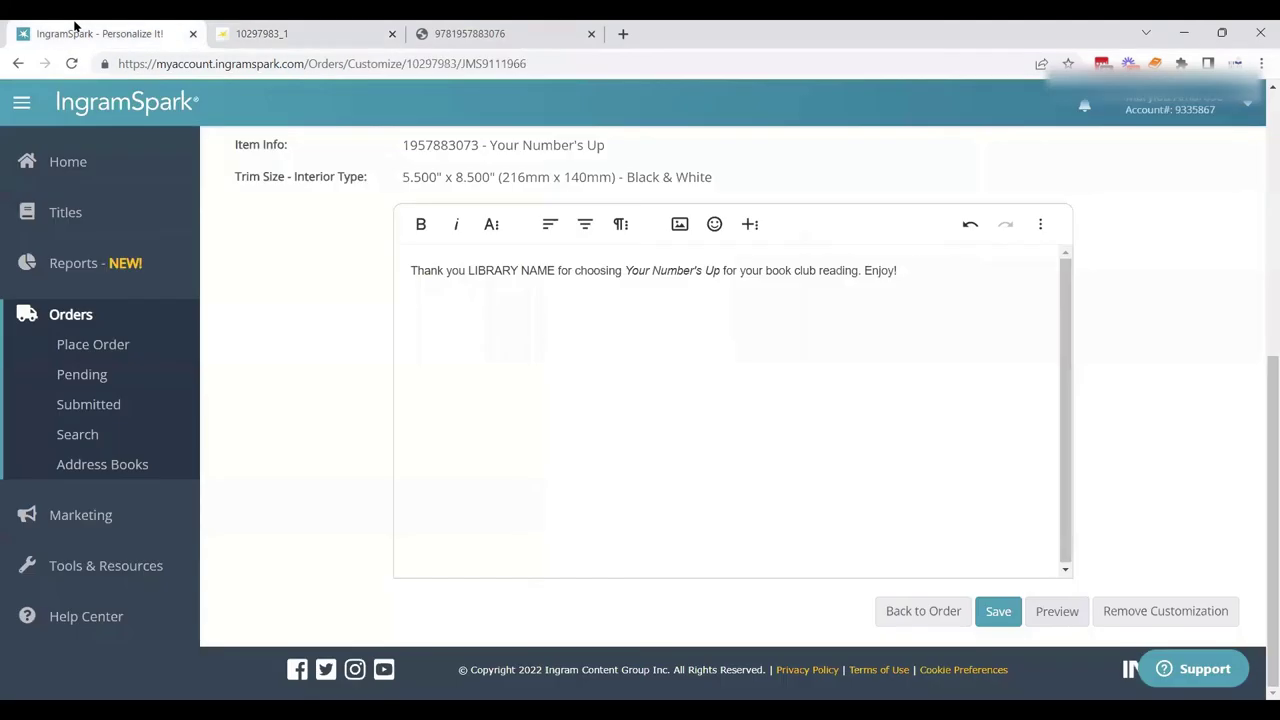
Remove the customization from the order and return to the home dashboard to view the recently added titles.
left_click(1159, 609)
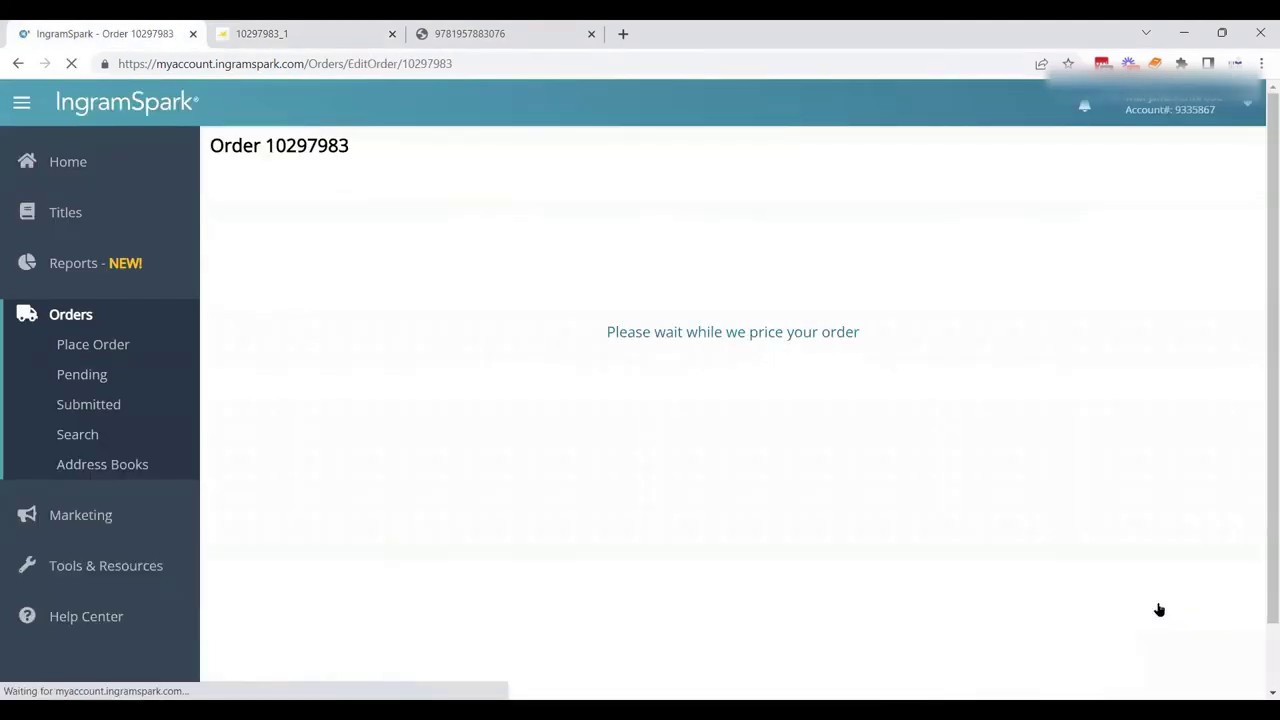
left_click(63, 174)
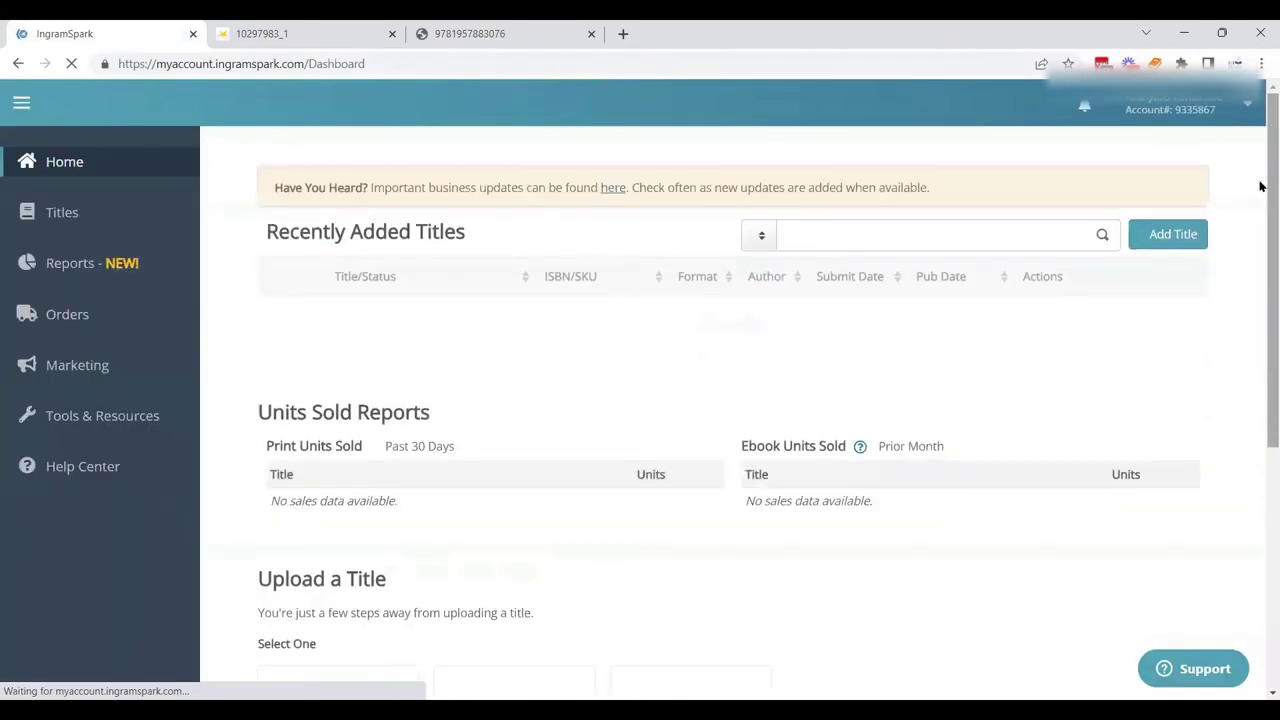
scroll(1260, 190, "down", 1)
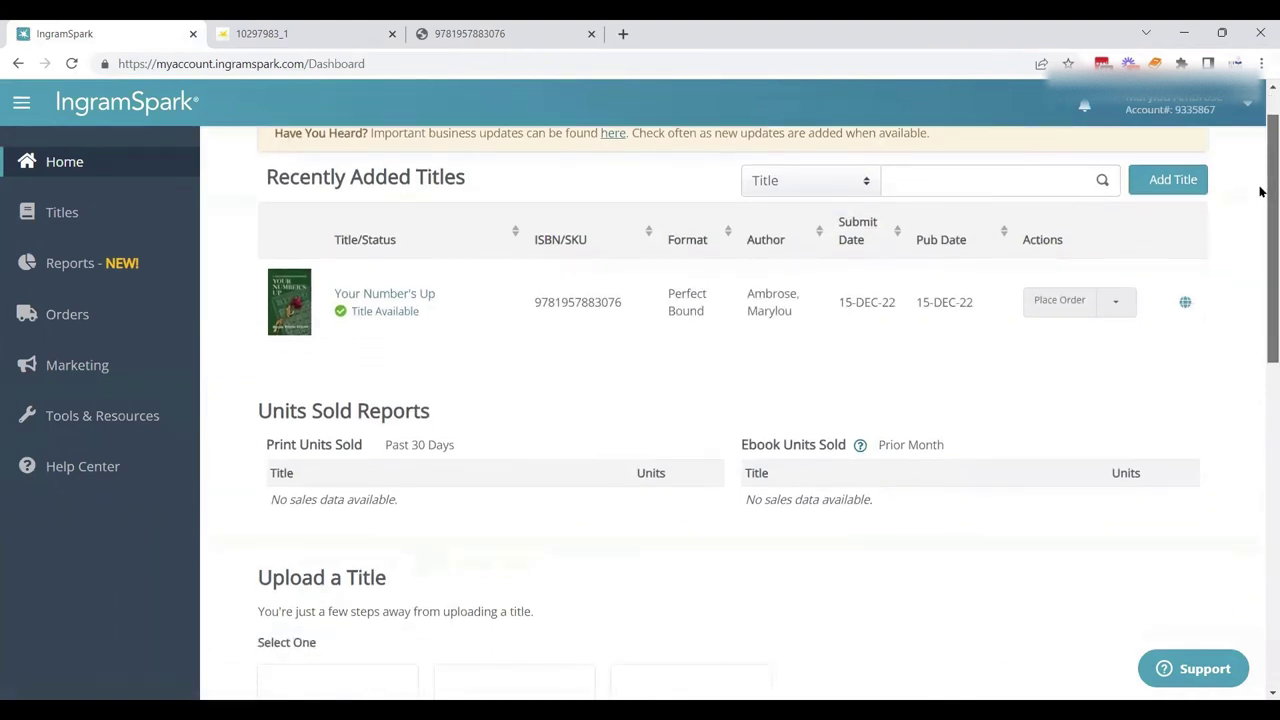
scroll(1260, 191, "down", 1)
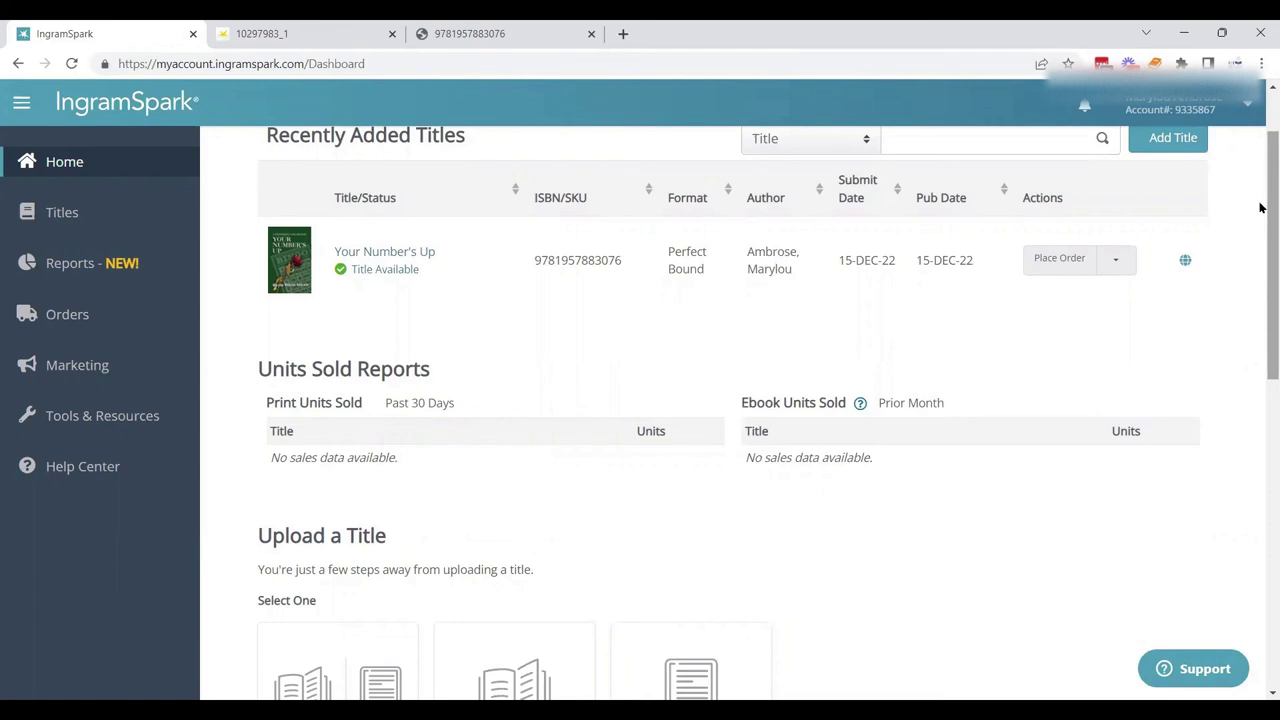
scroll(1262, 205, "up", 1)
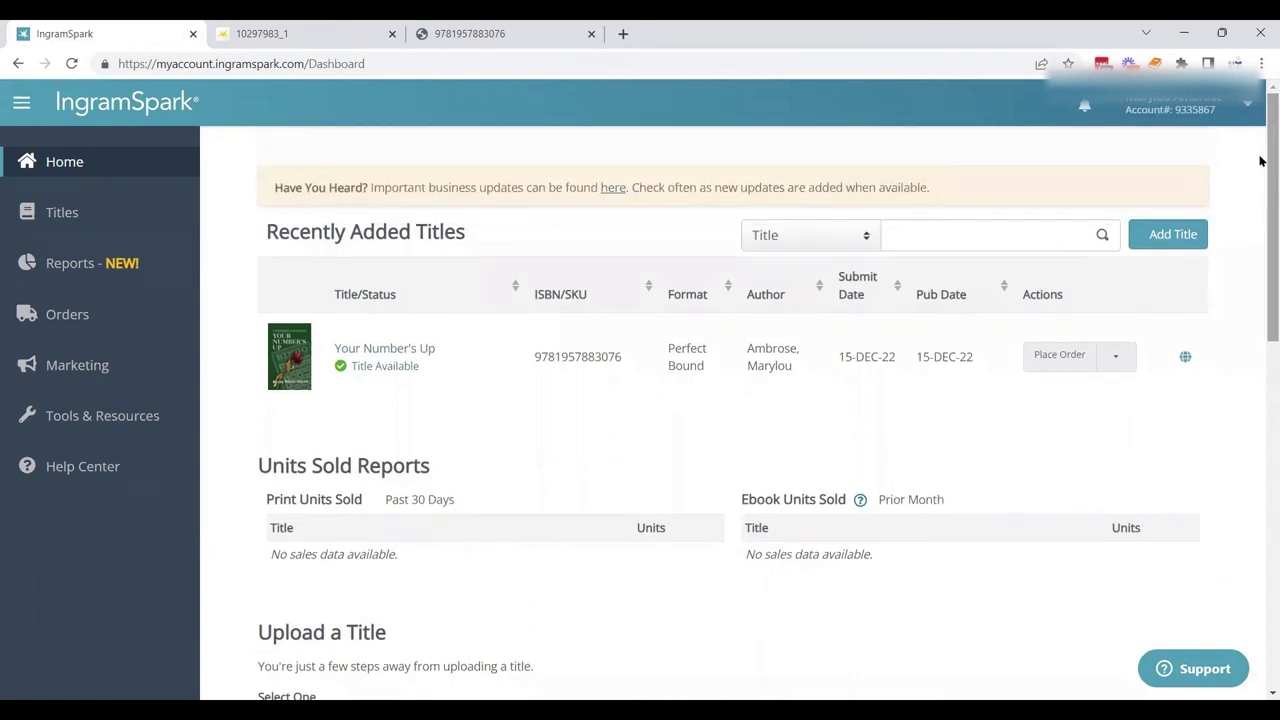